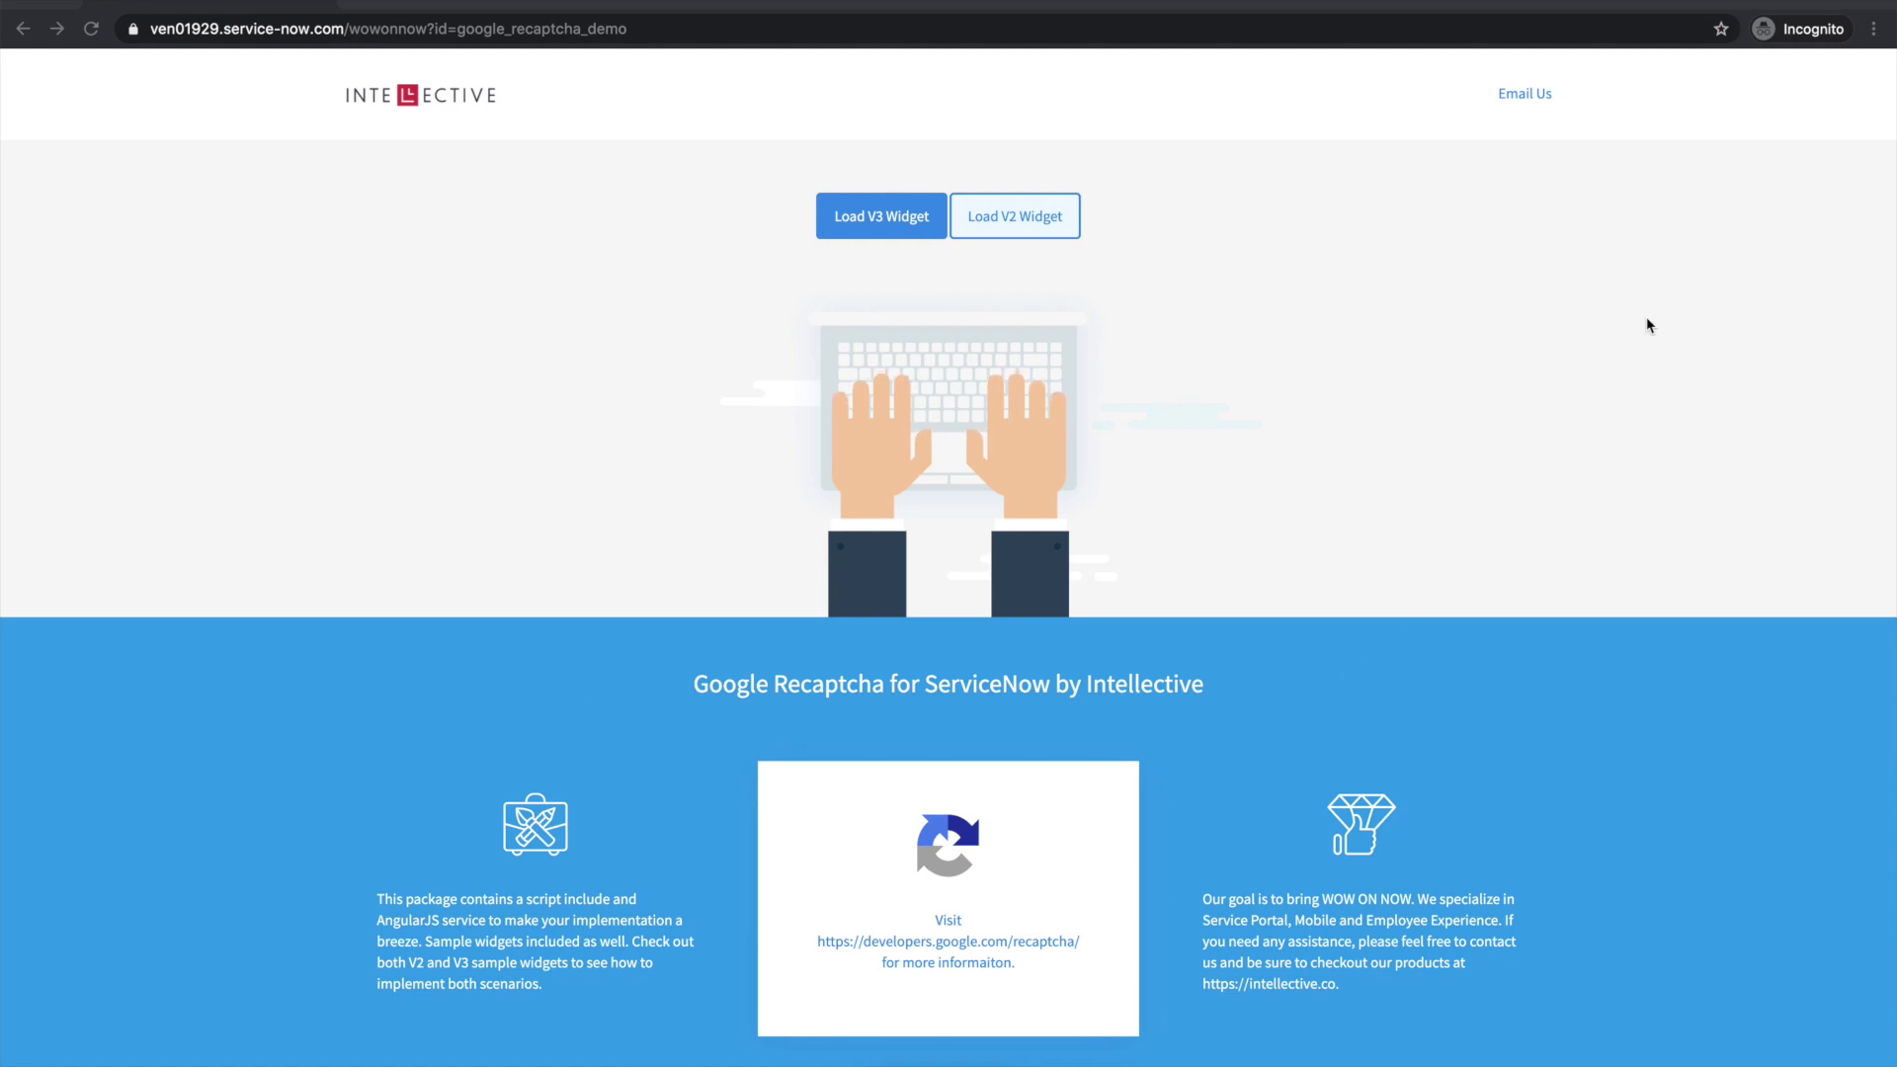
{"action": "left_click", "coordinate": [346, 28]}
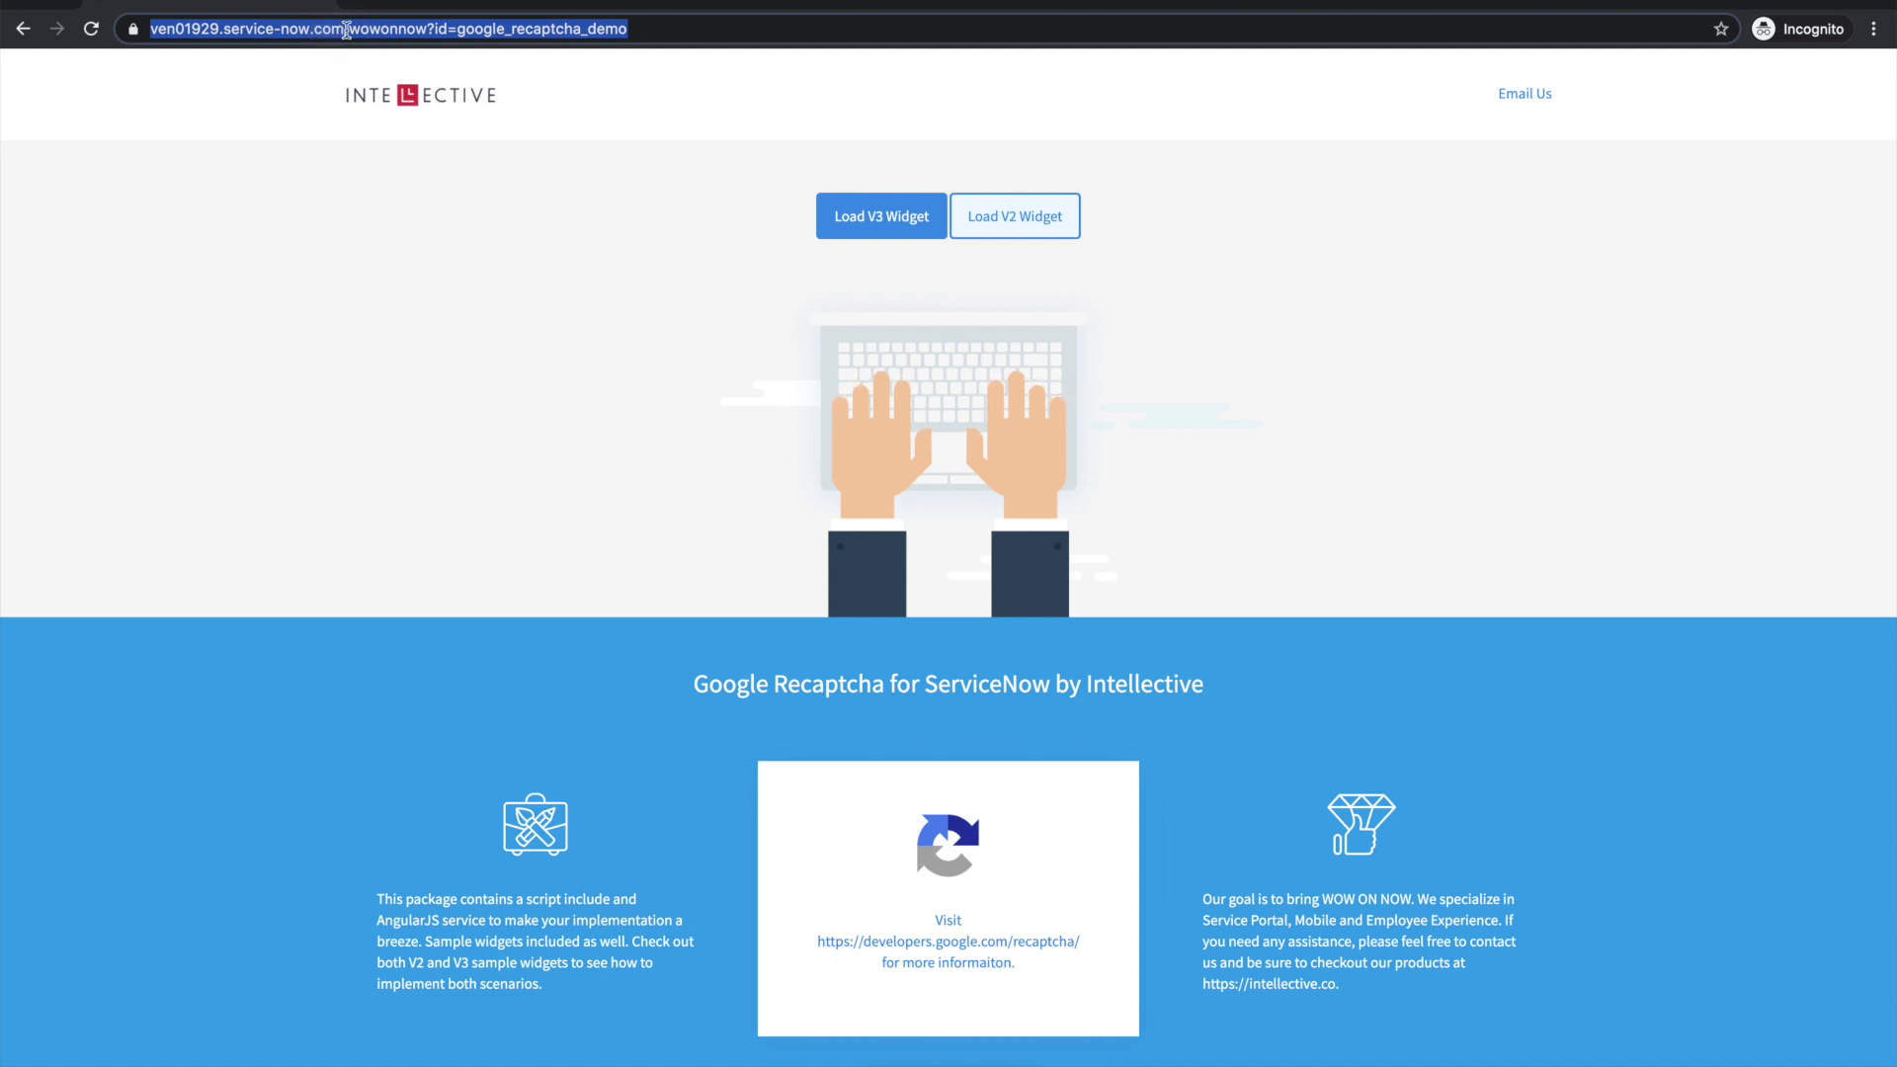
{"action": "left_click", "coordinate": [336, 28]}
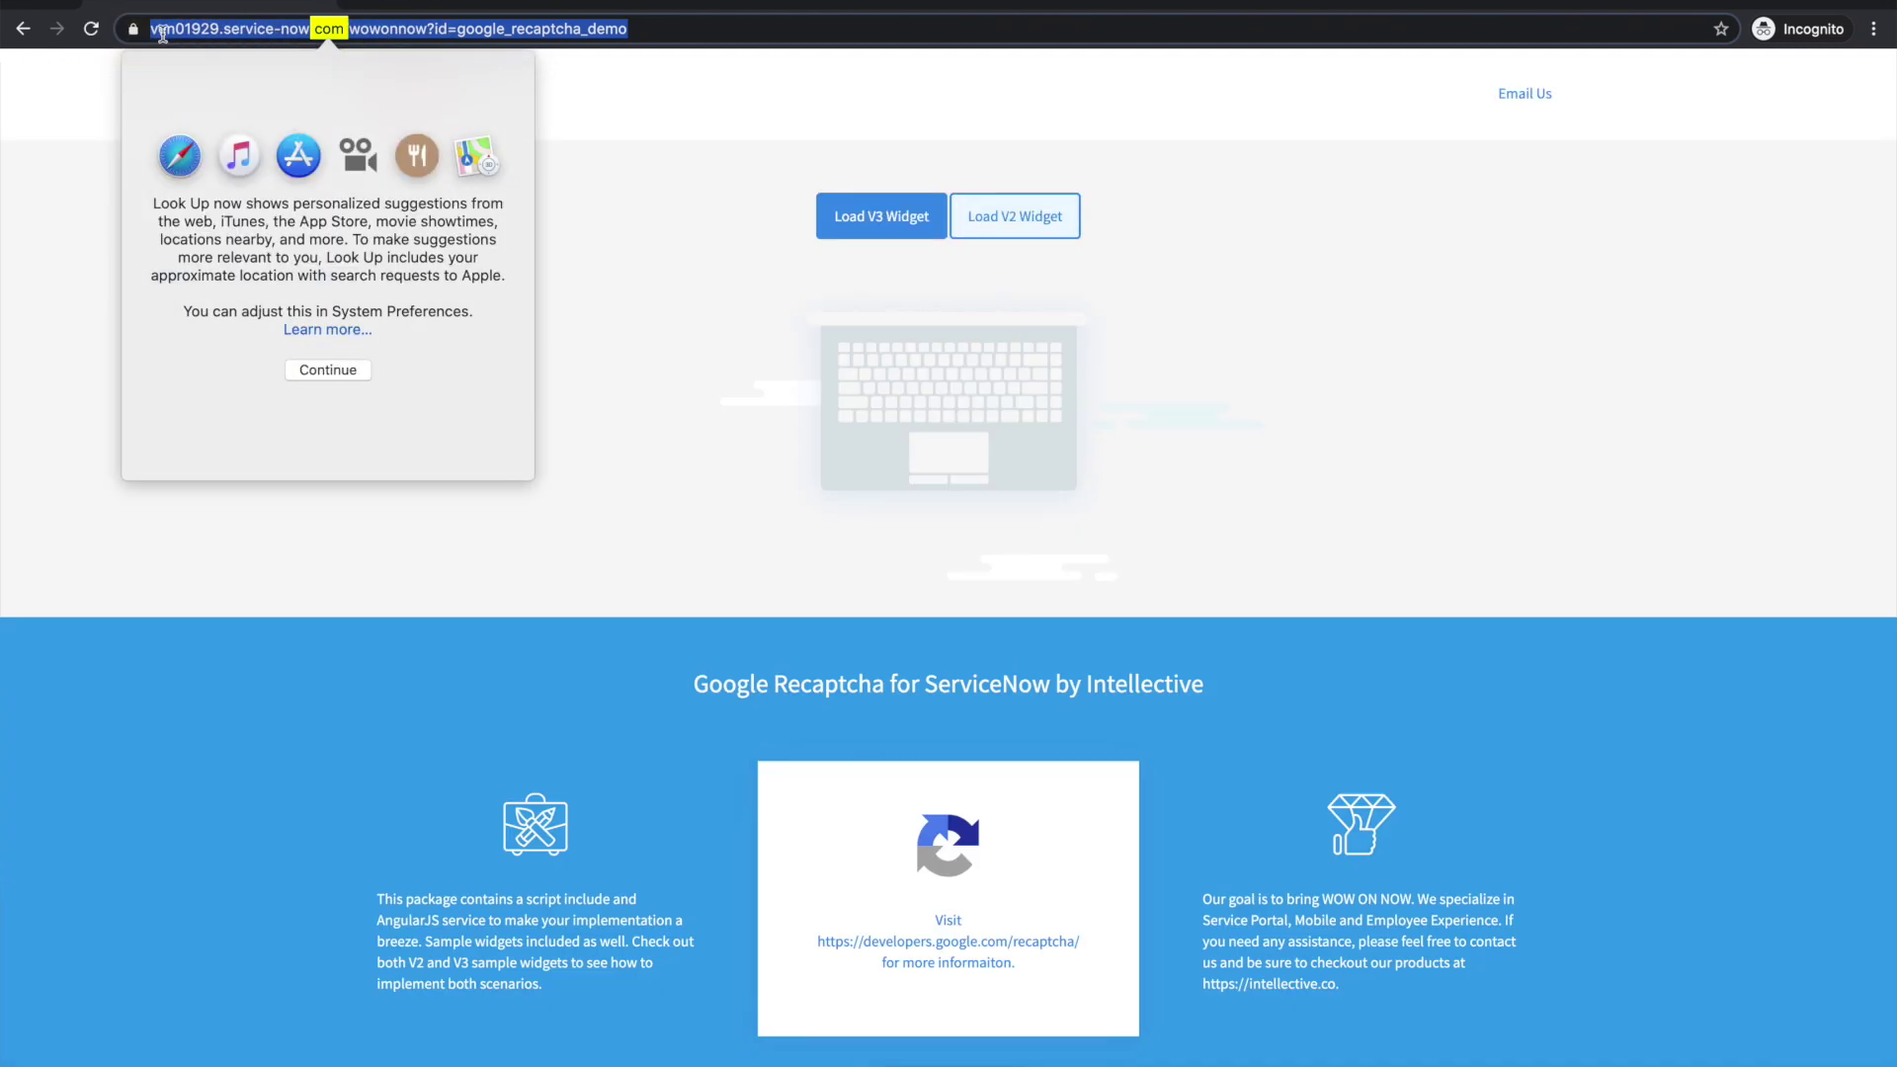
{"action": "left_click", "coordinate": [158, 31]}
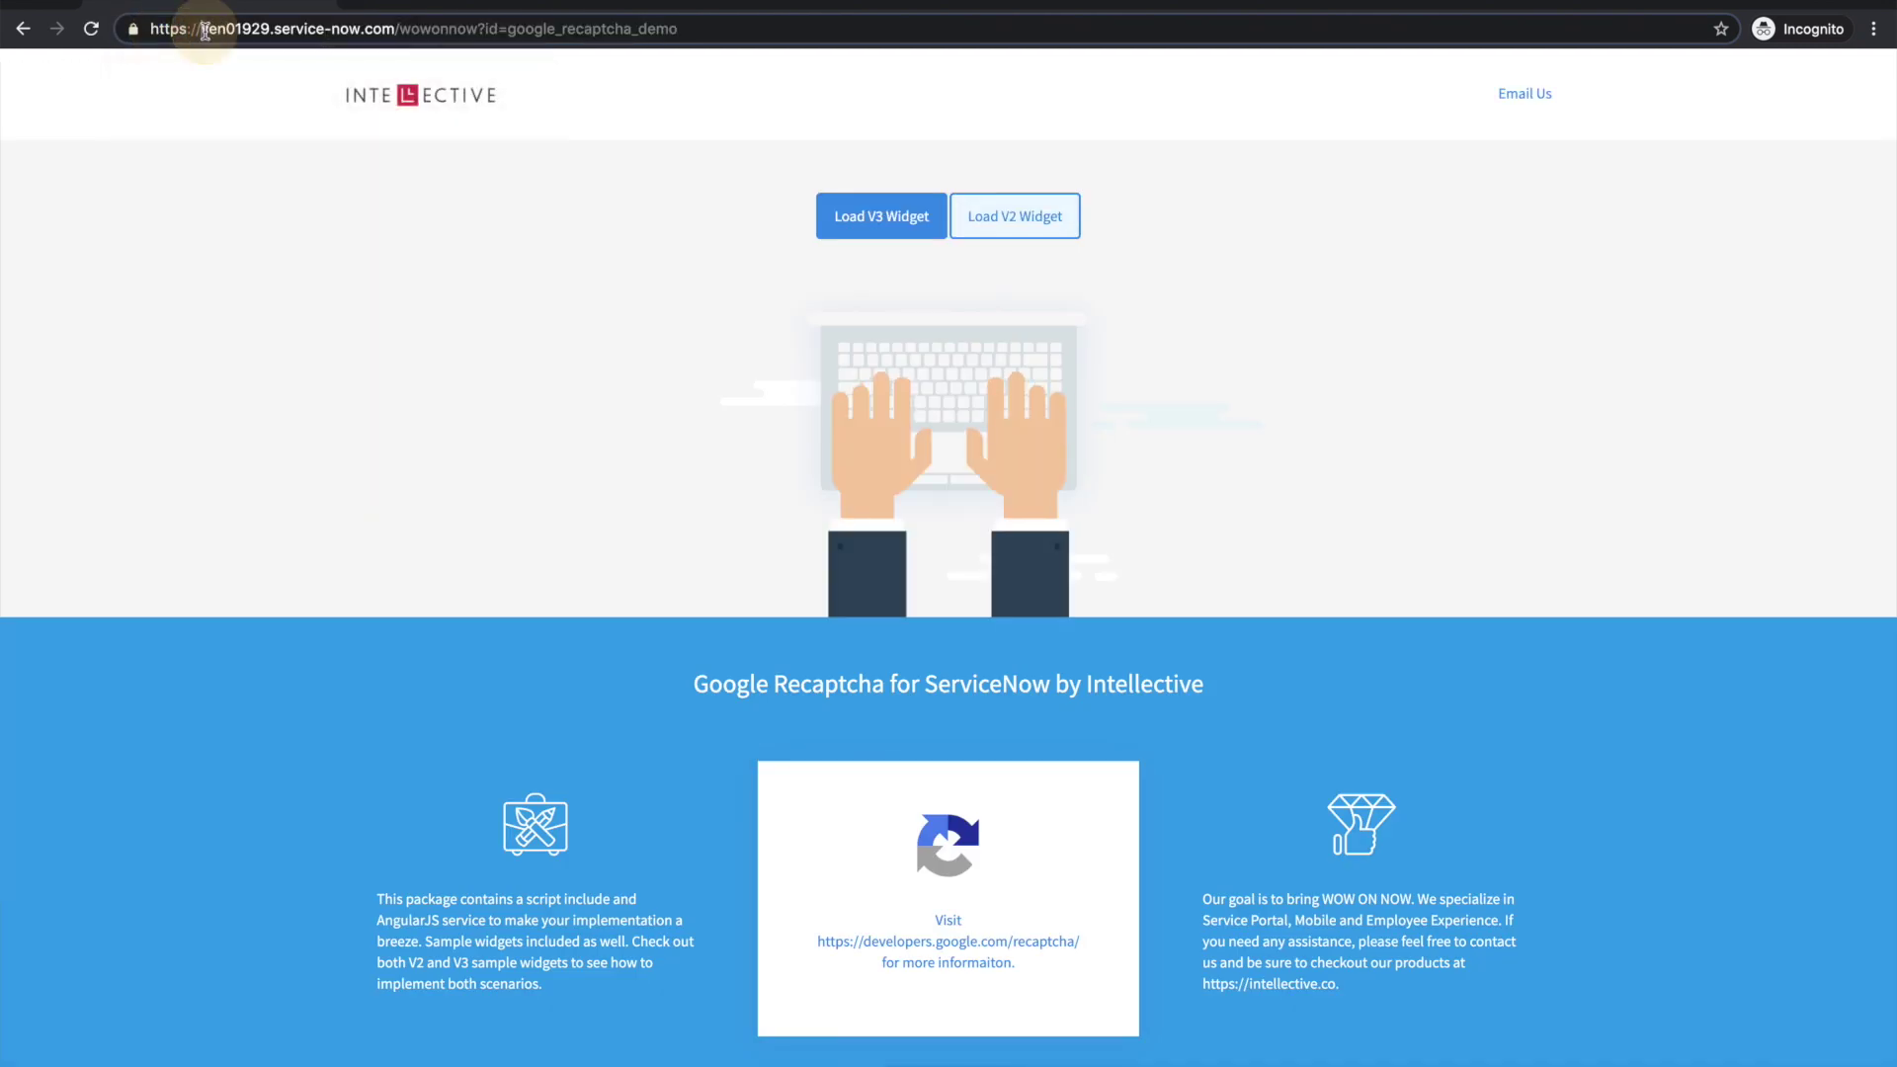
{"action": "left_click_drag", "start_coordinate": [396, 28], "coordinate": [179, 29]}
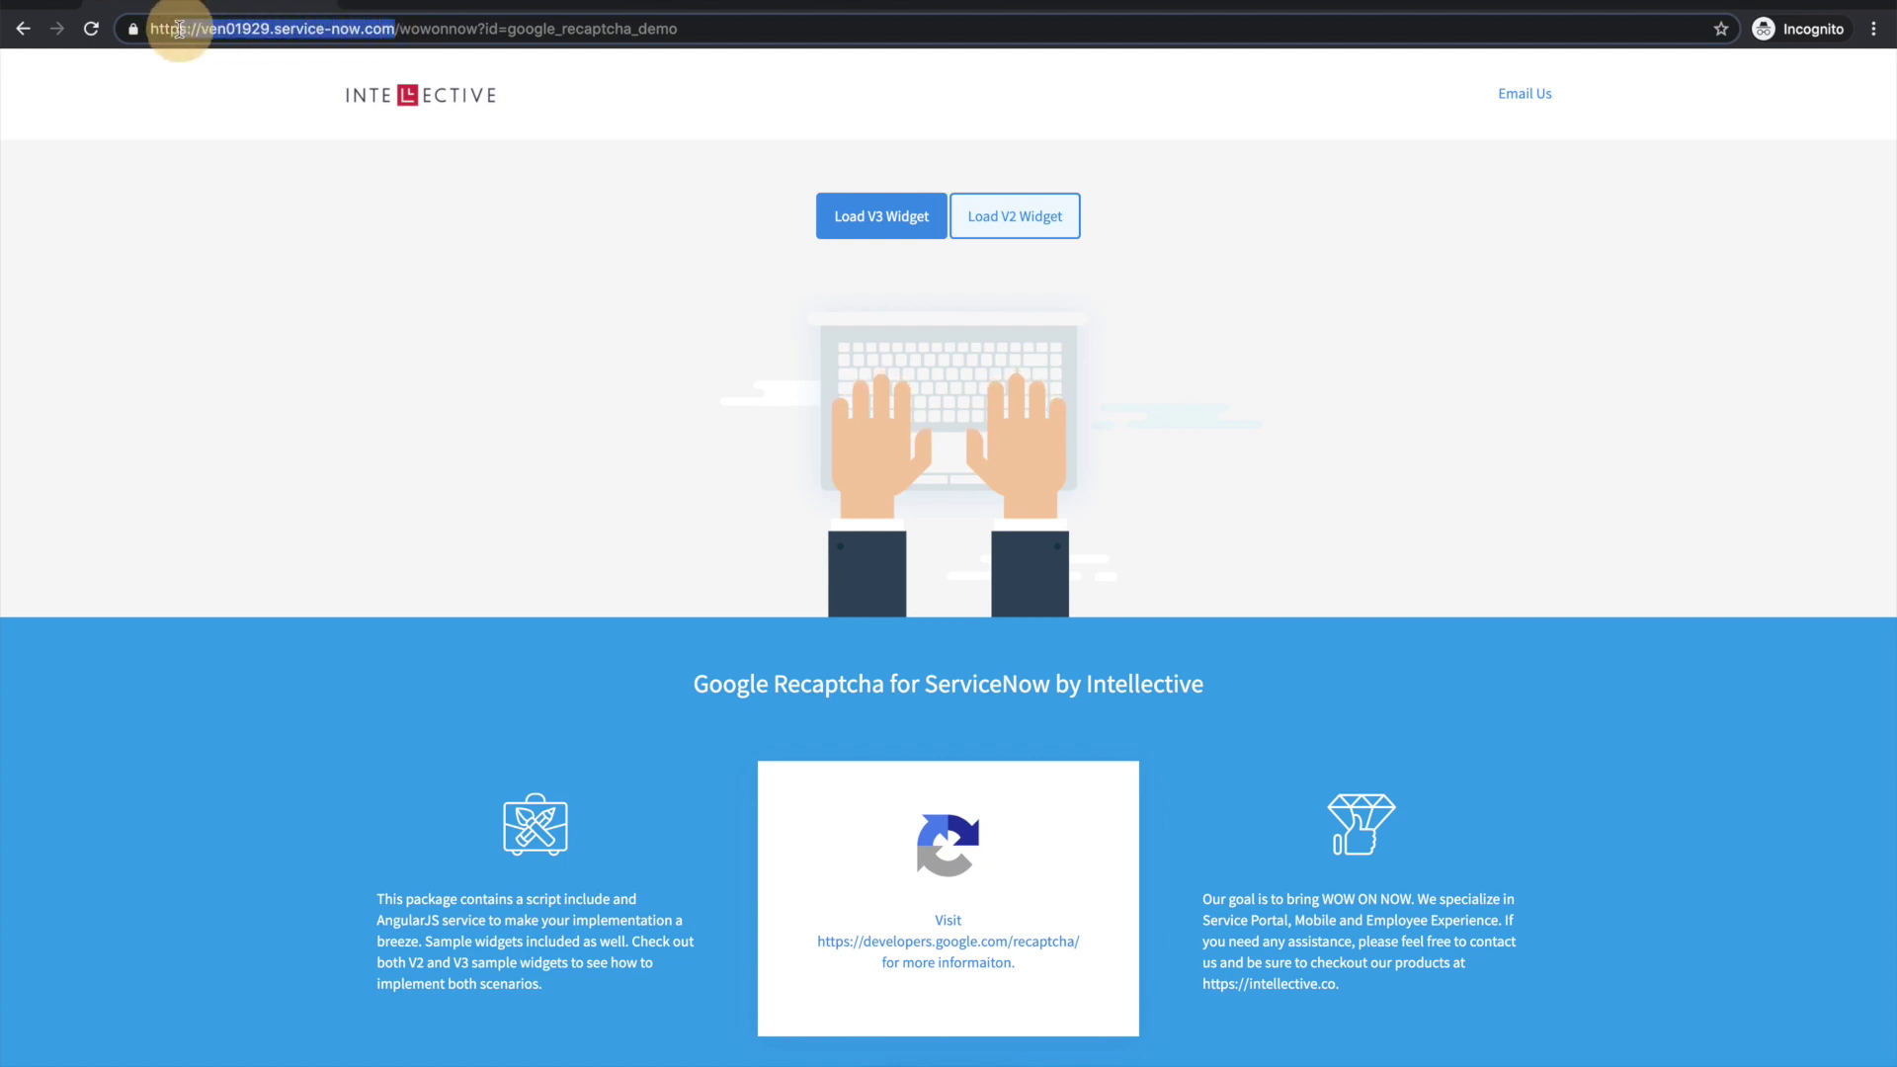
{"action": "key", "text": "super+c"}
{"action": "key", "text": "super+t"}
{"action": "key", "text": "super+v"}
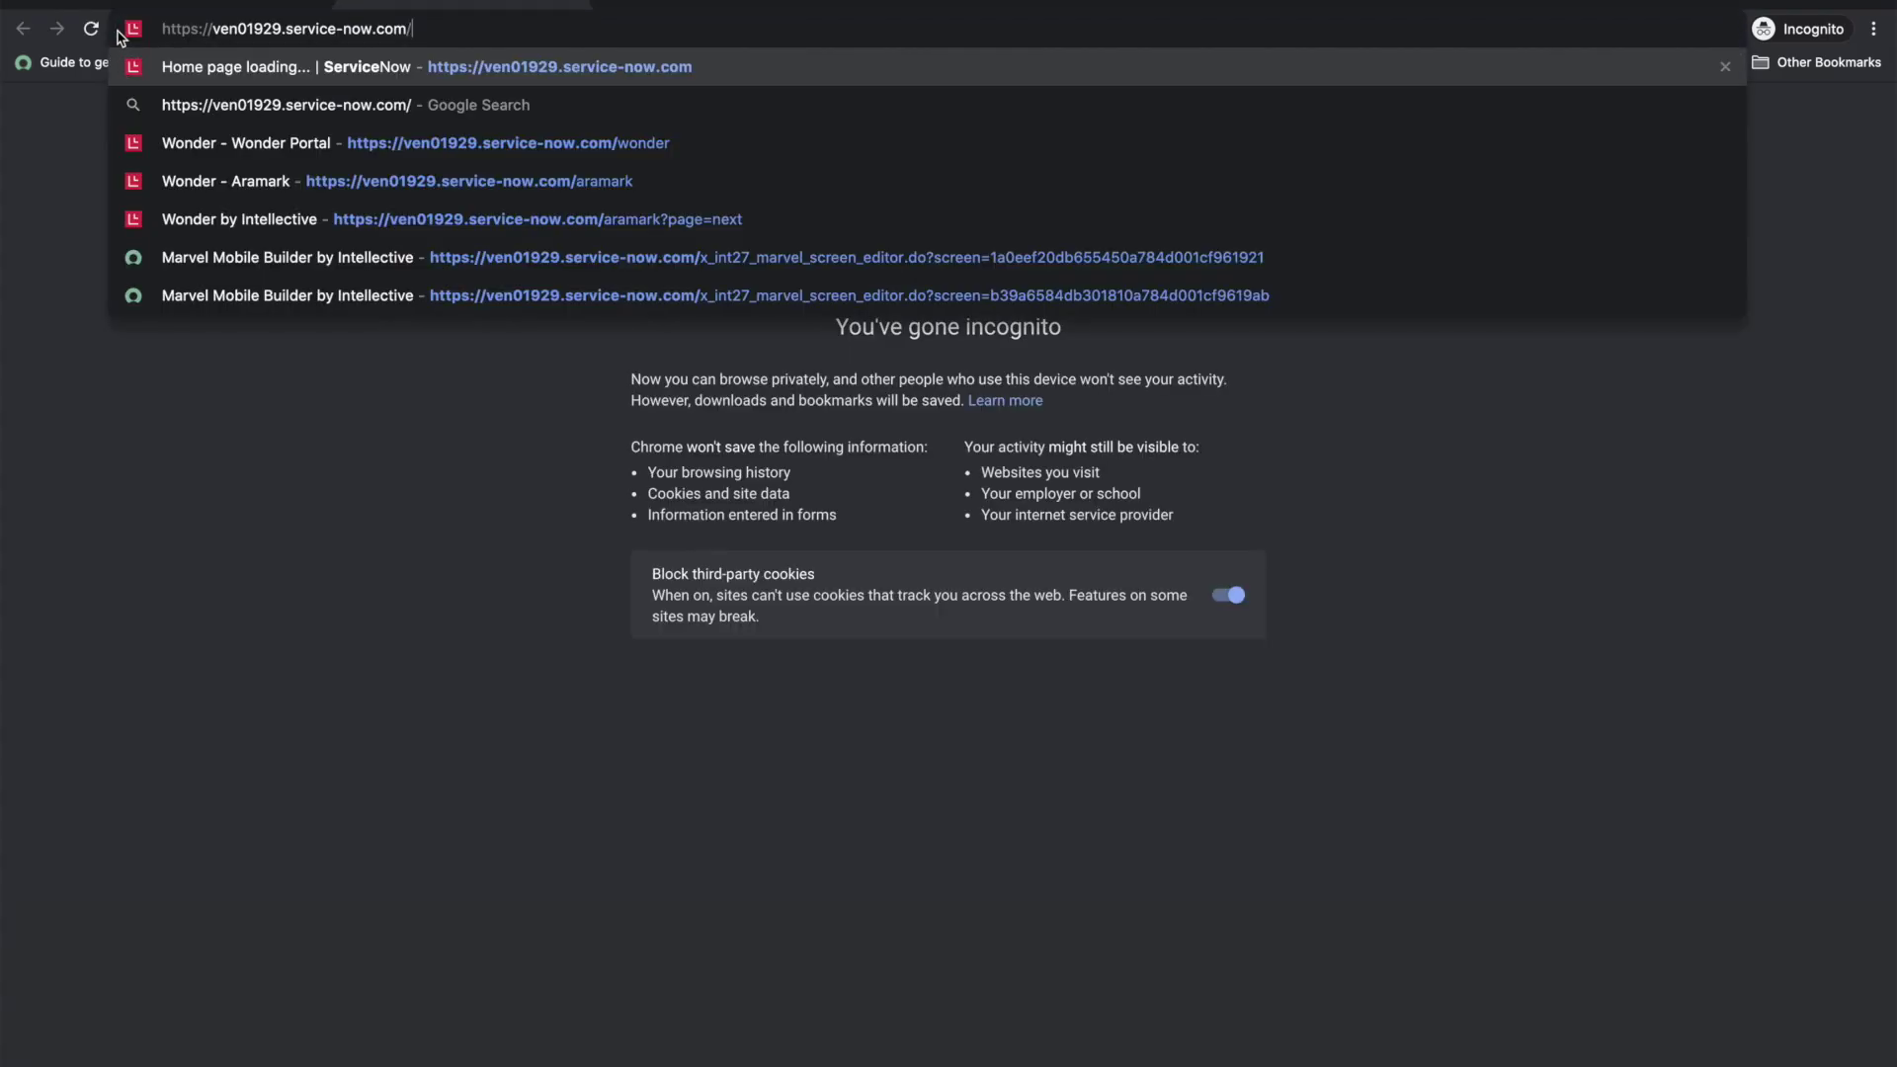
{"action": "key", "text": "Return"}
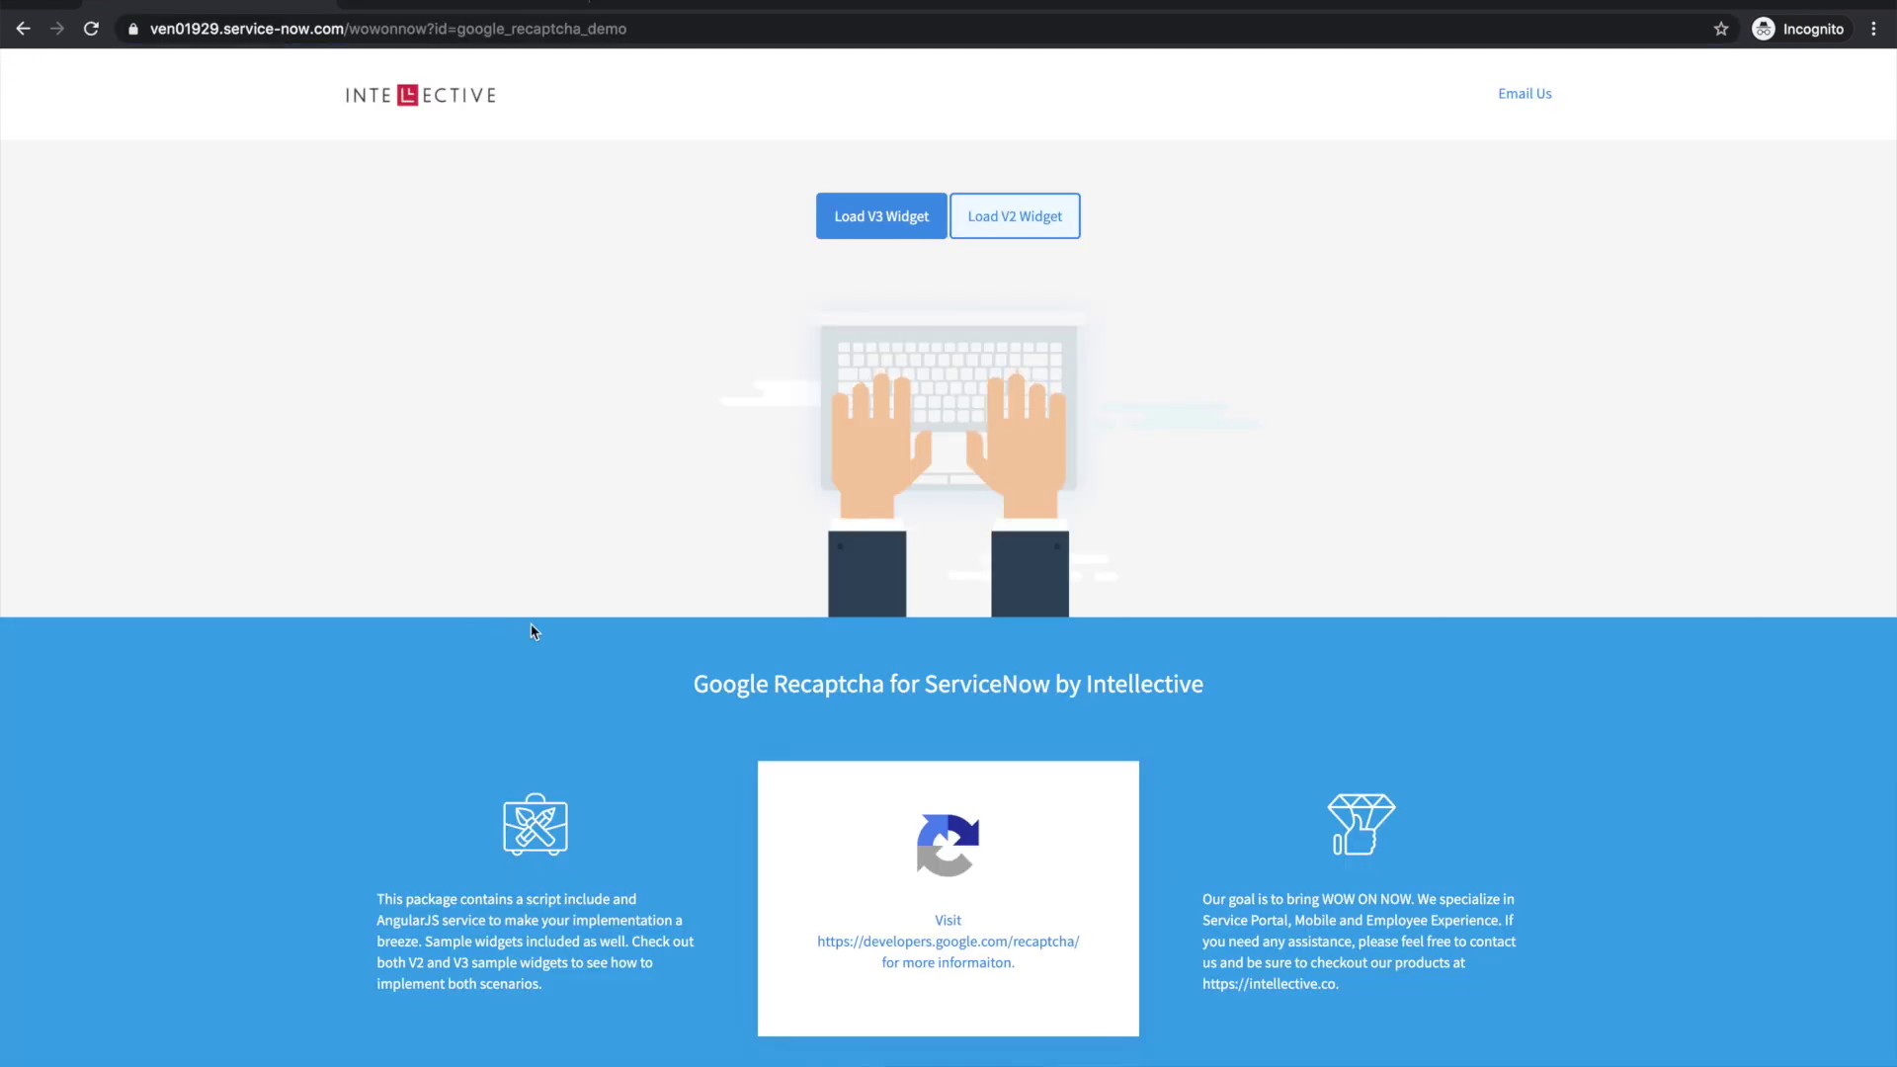
{"action": "left_click", "coordinate": [885, 229]}
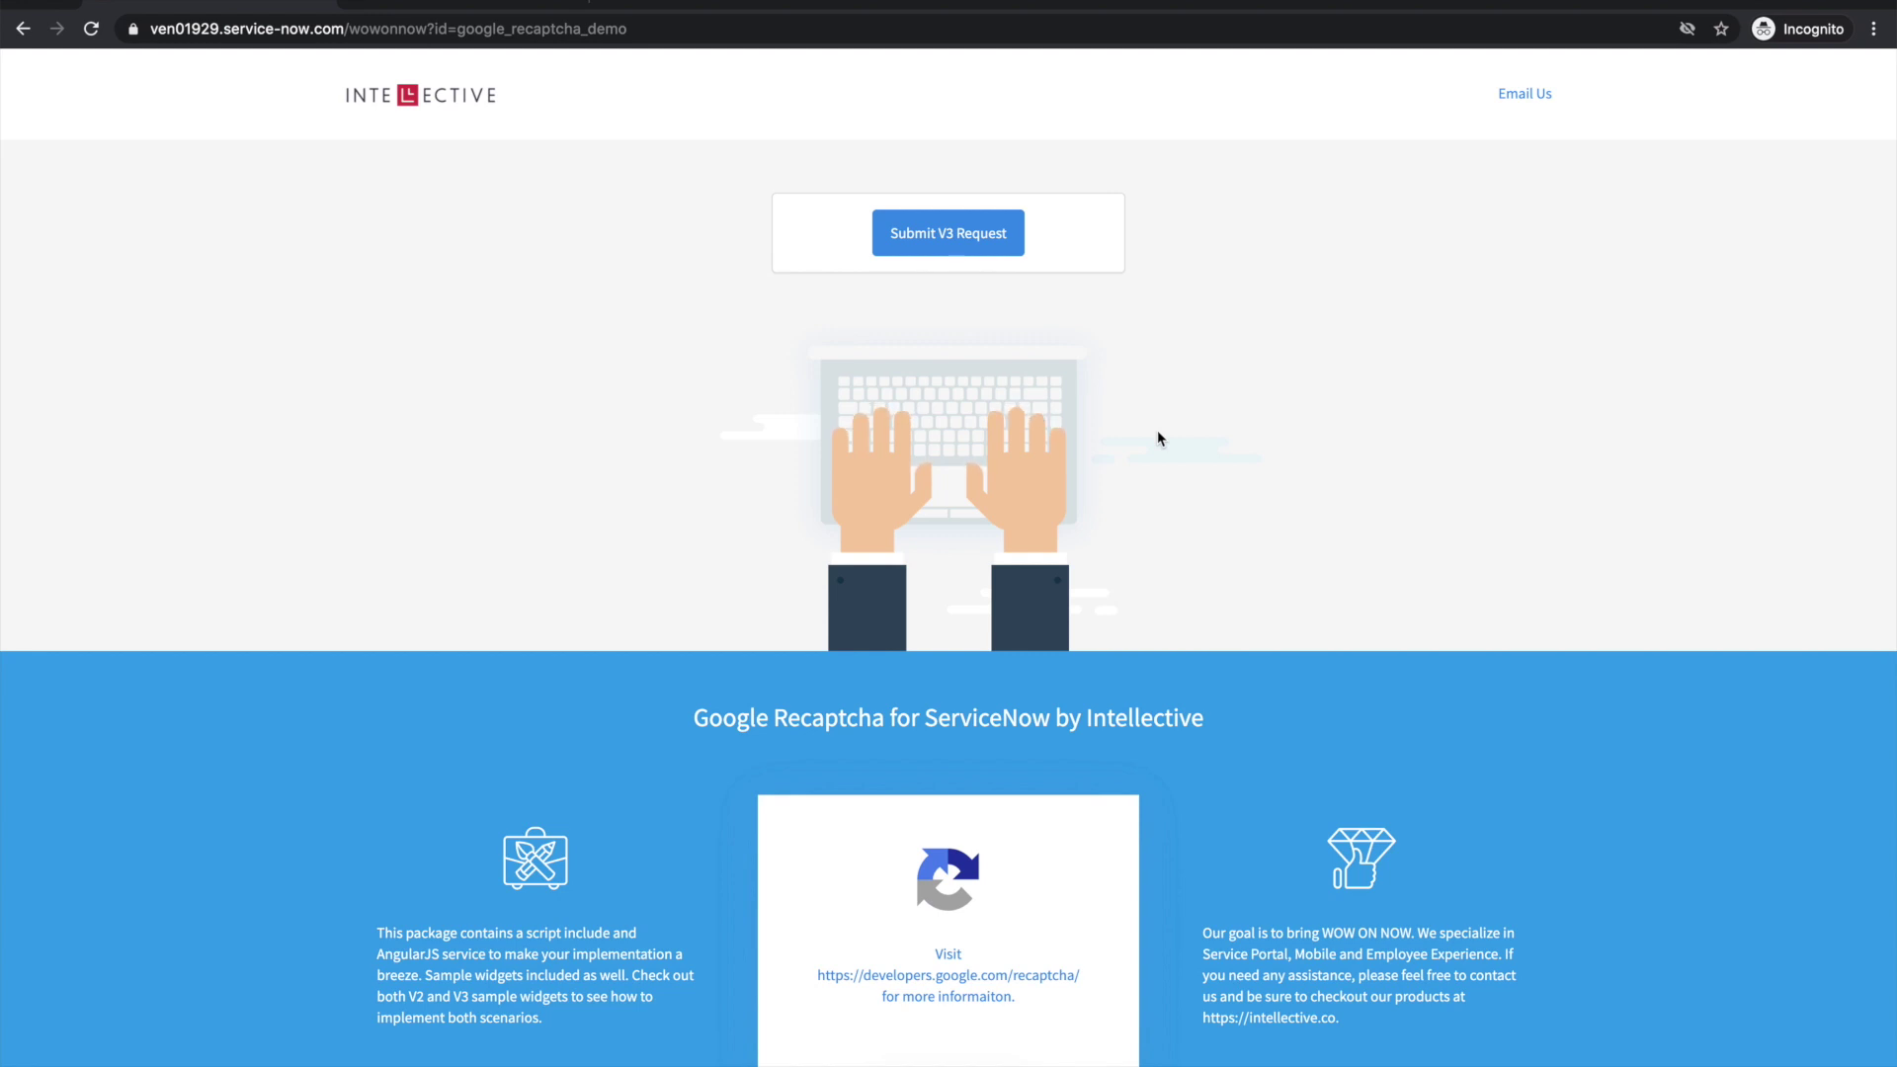
- Submit the V3 request for server-side verification, then reload the demo page
{"action": "left_click", "coordinate": [961, 242]}
{"action": "left_click", "coordinate": [962, 243]}
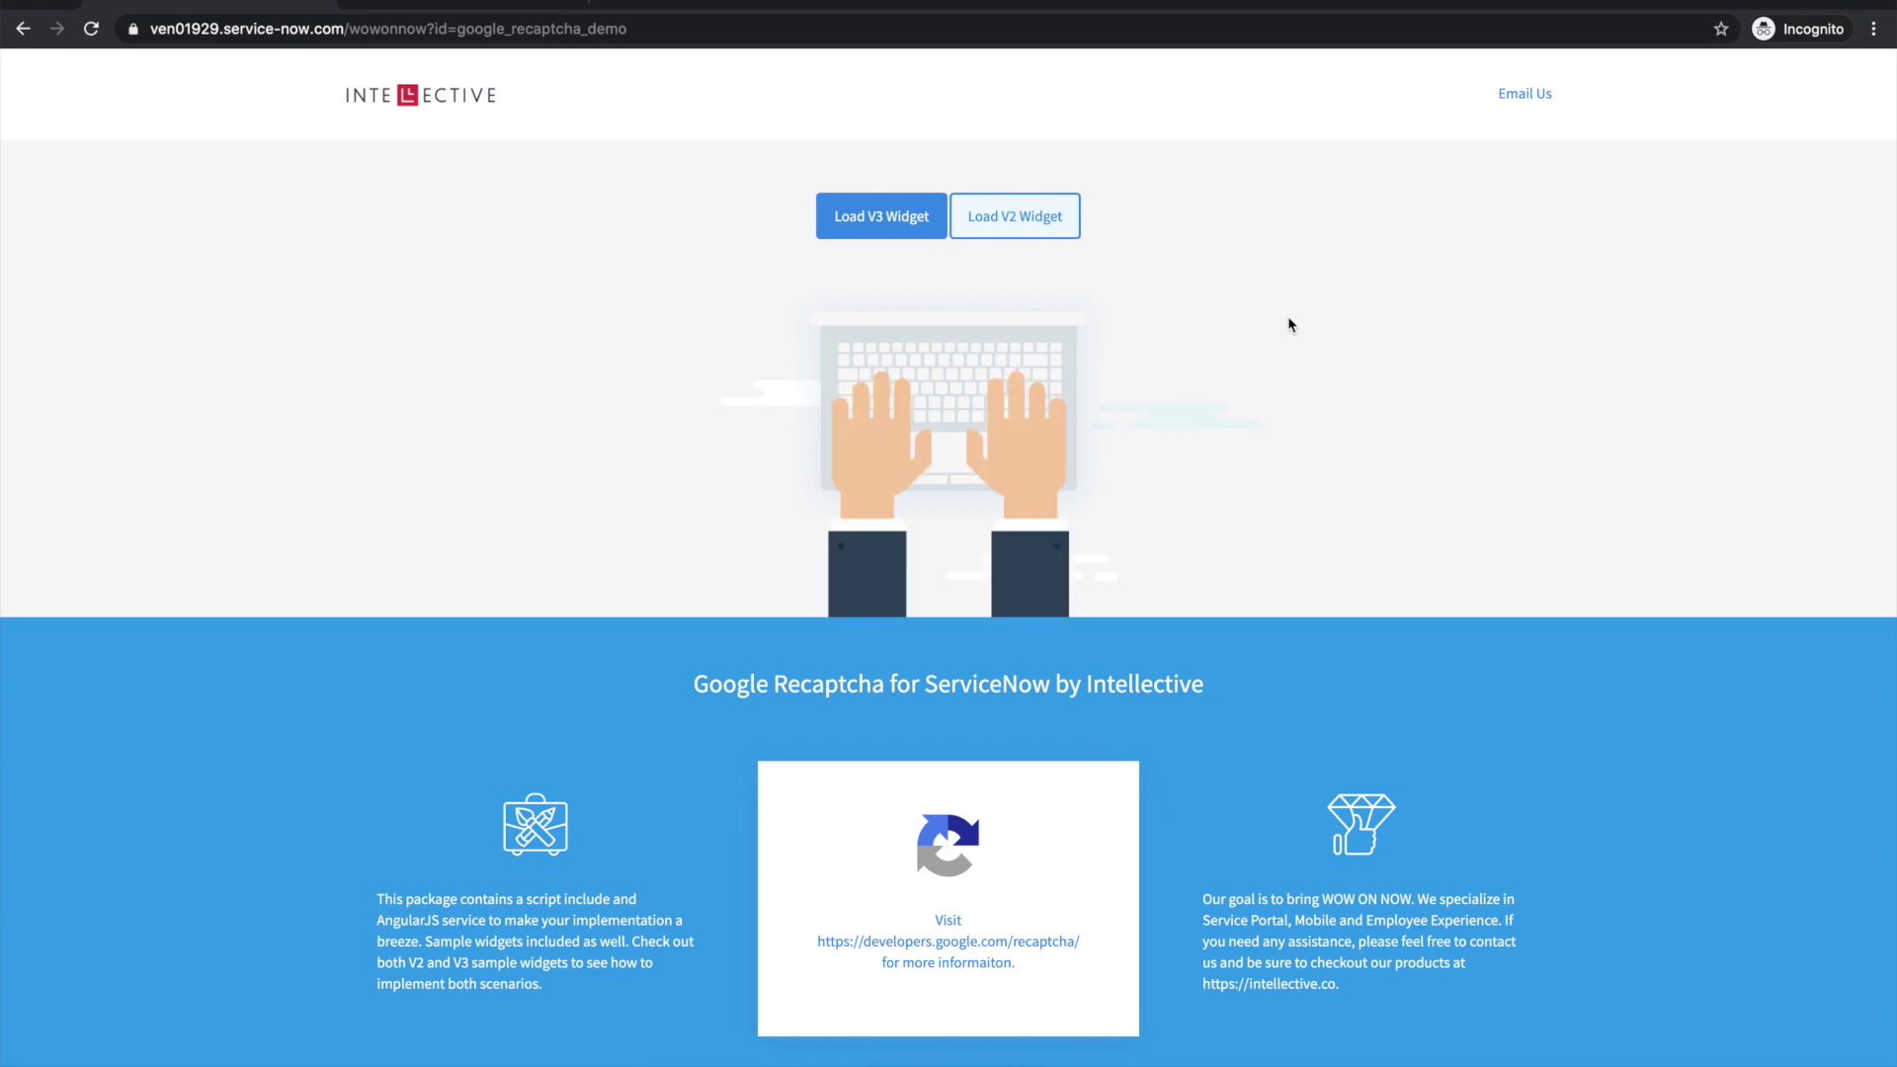
- Load the V2 widget, solve the I'm not a robot stairs challenge, and submit the V2 request
{"action": "left_click", "coordinate": [1008, 227]}
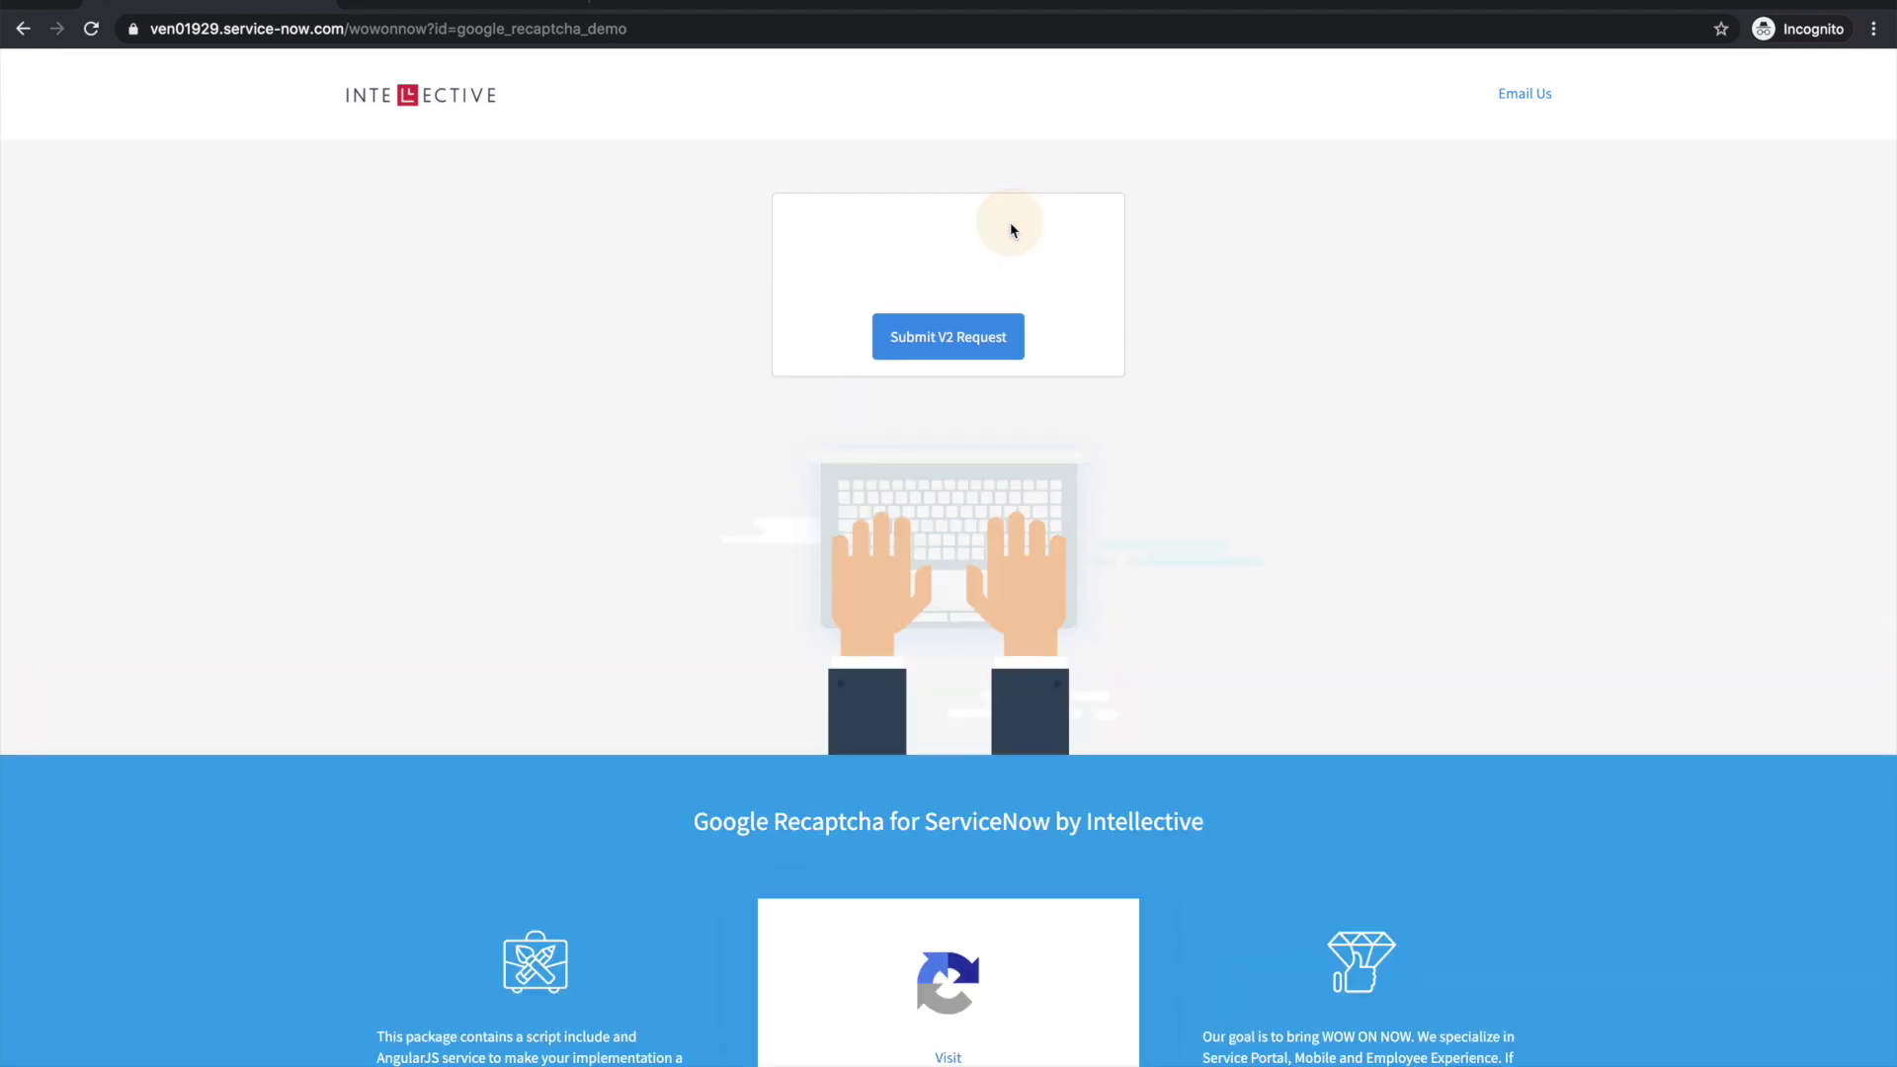
{"action": "left_click", "coordinate": [1316, 399]}
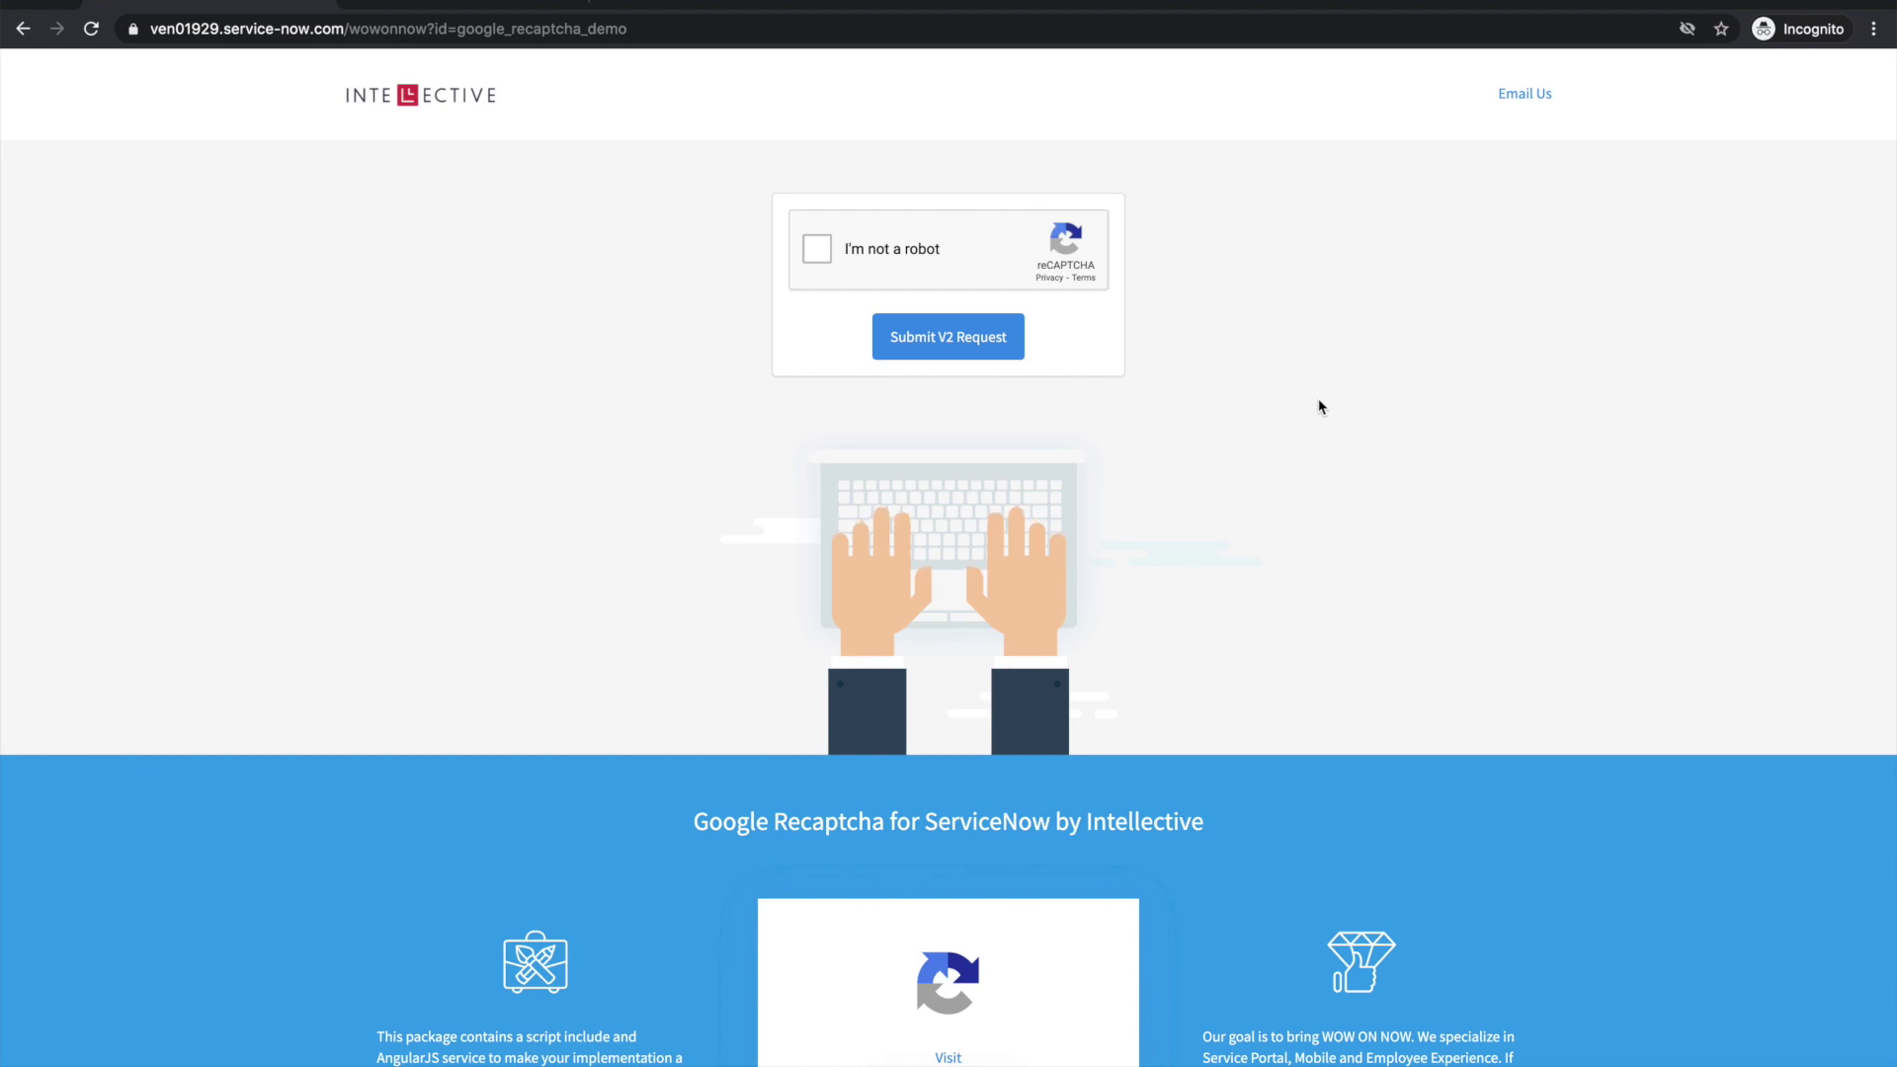
{"action": "left_click", "coordinate": [813, 257]}
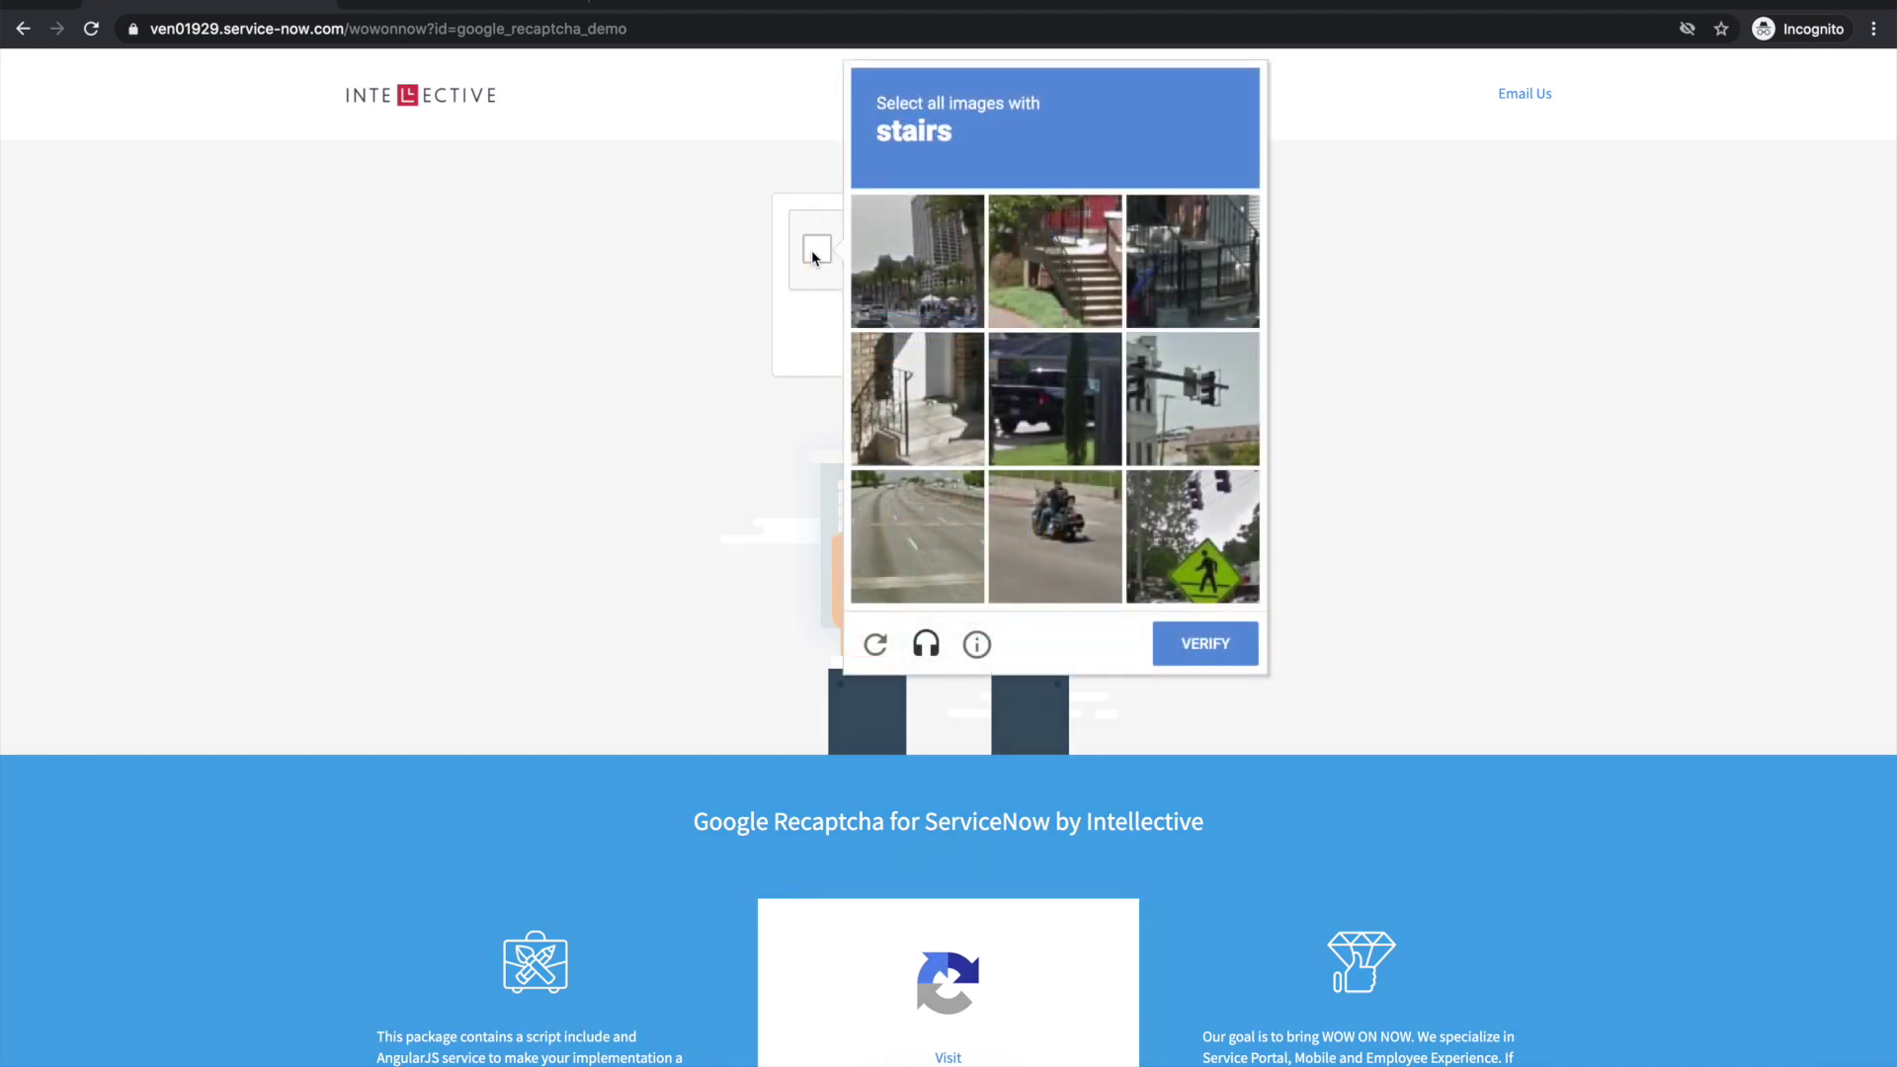
{"action": "left_click", "coordinate": [935, 396]}
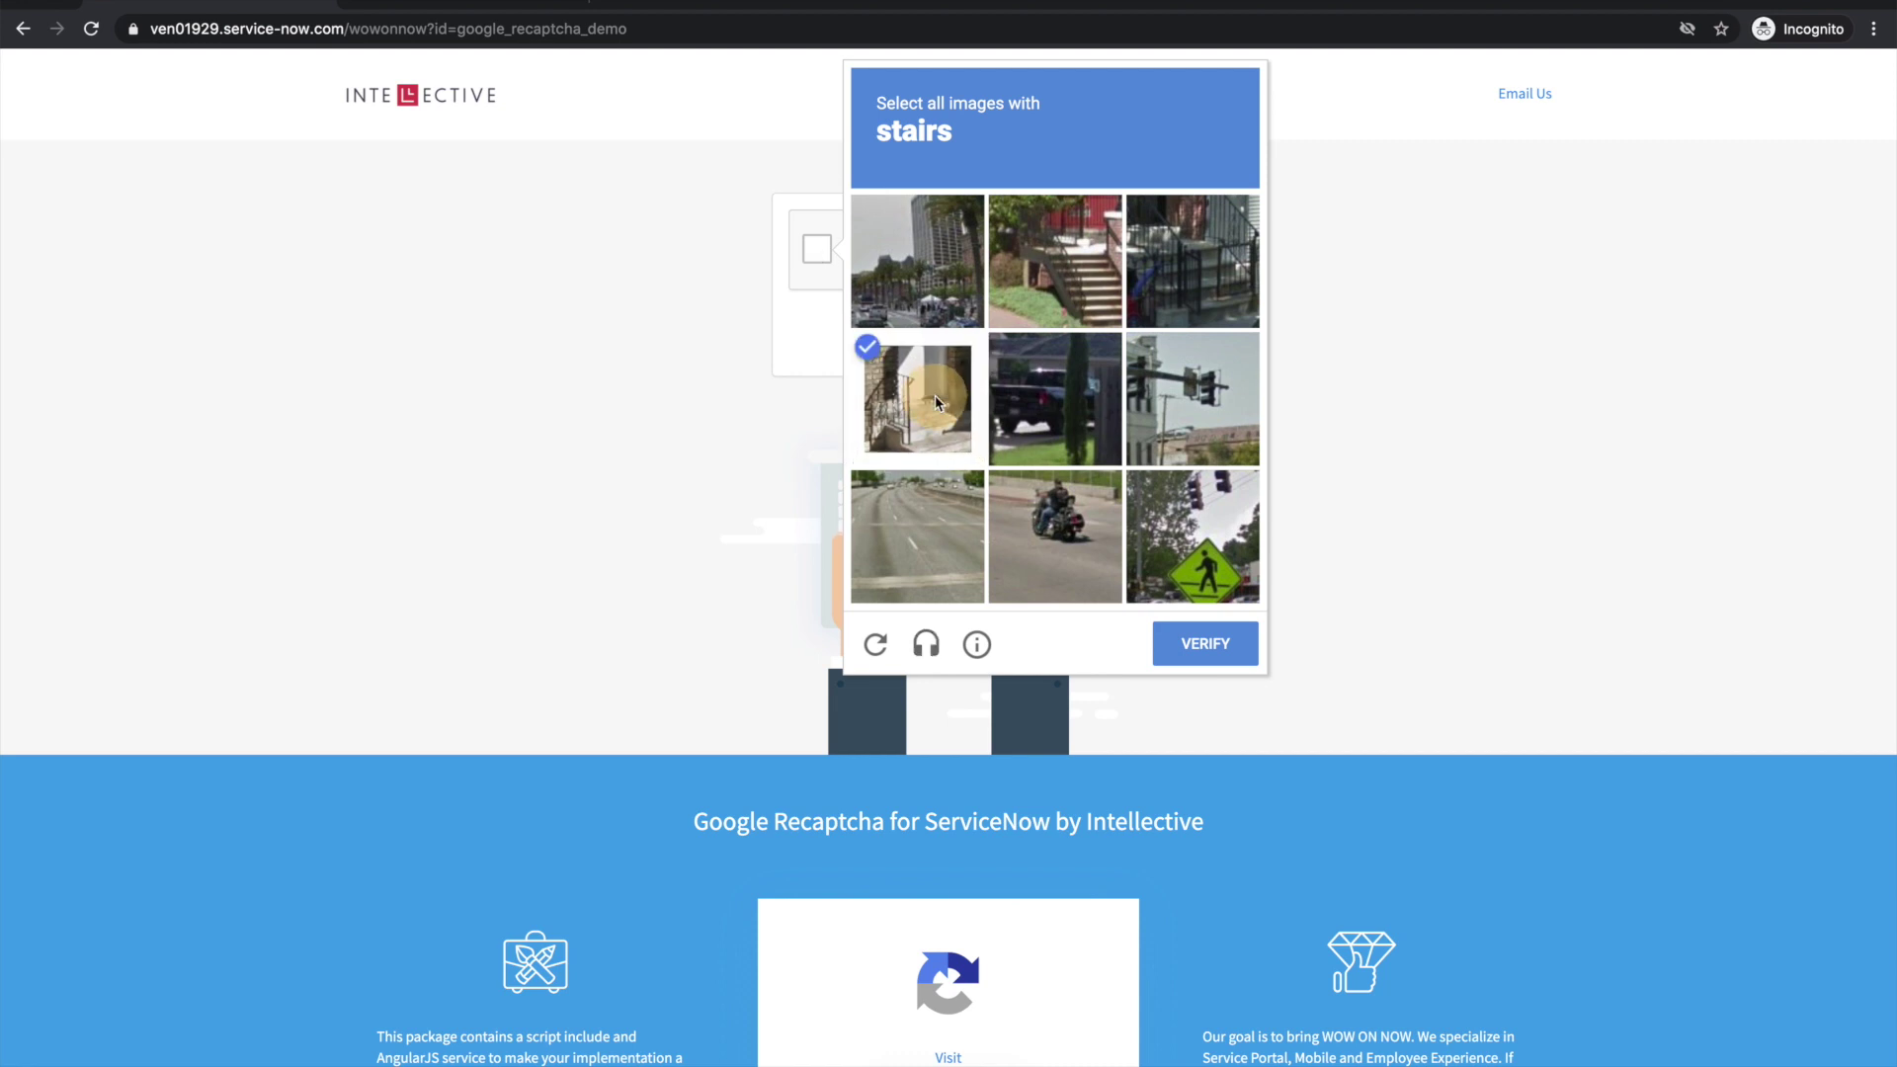
{"action": "left_click", "coordinate": [1045, 265]}
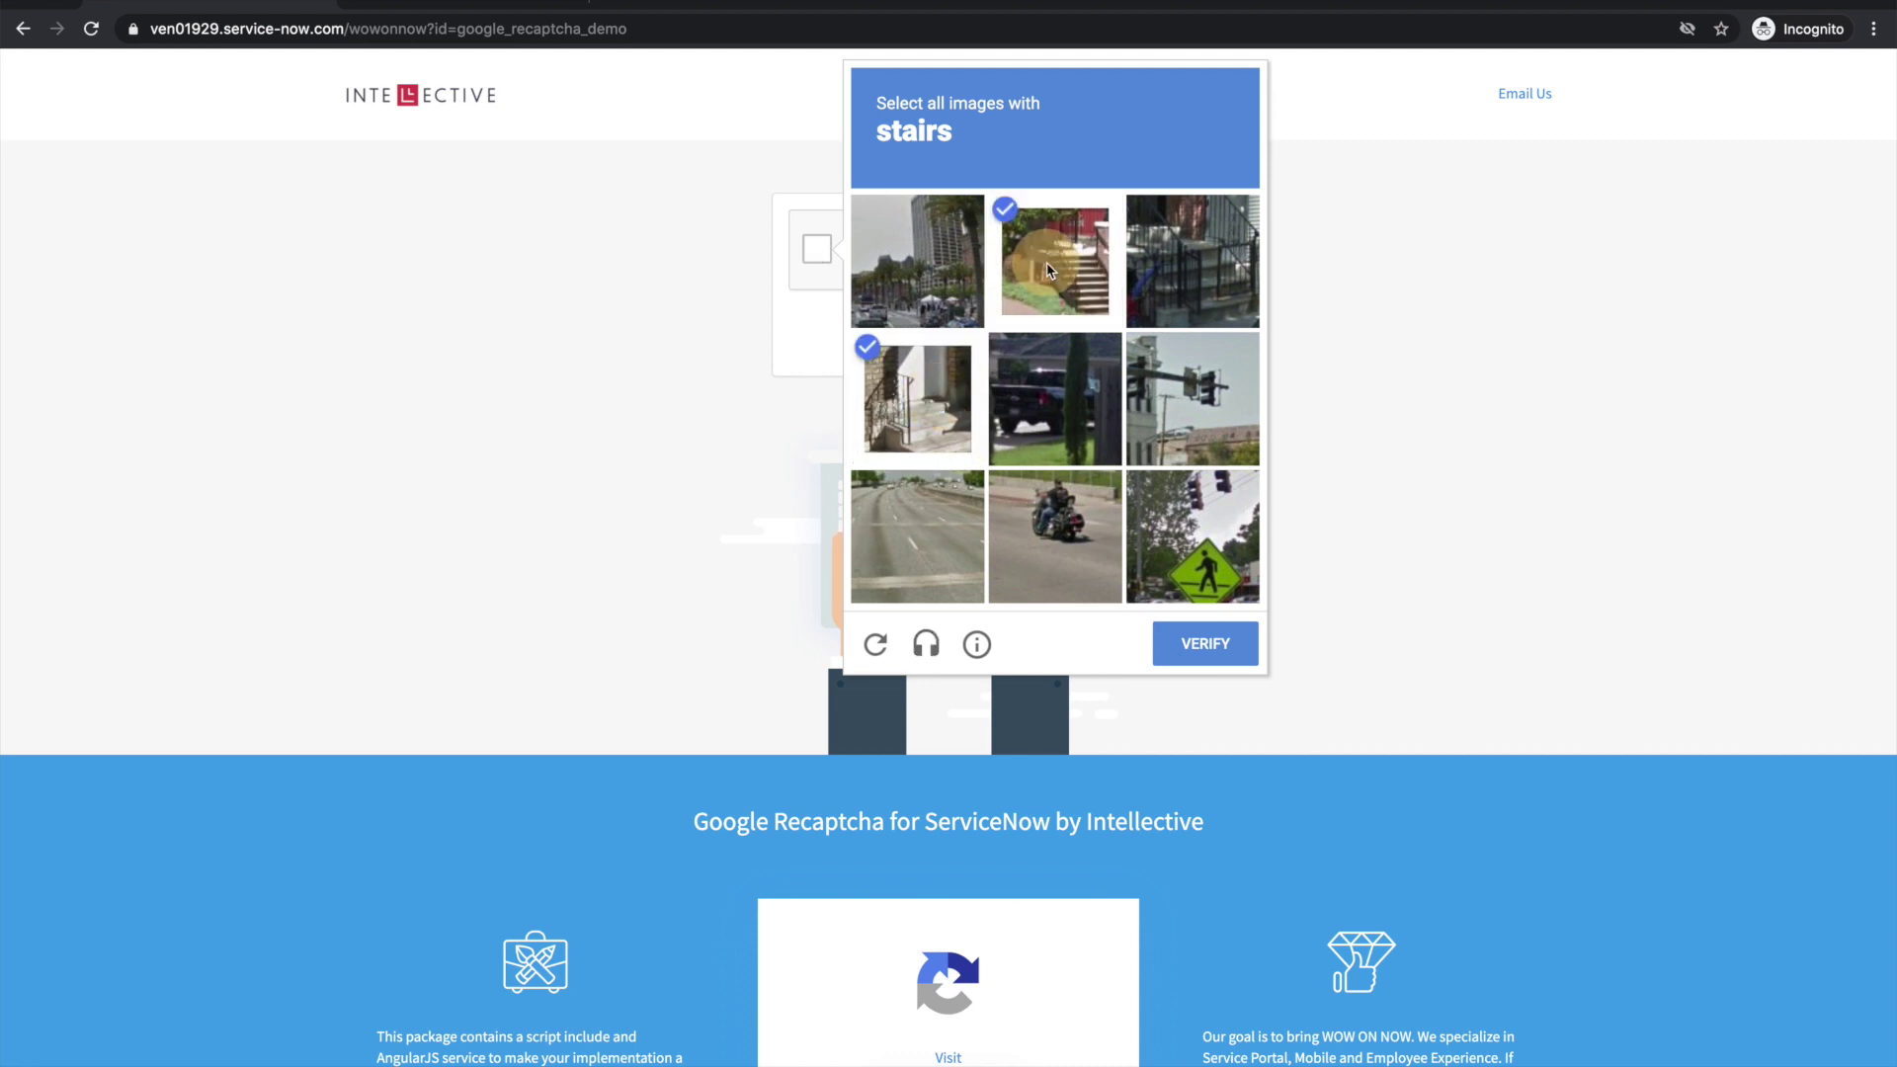
{"action": "left_click", "coordinate": [1189, 272]}
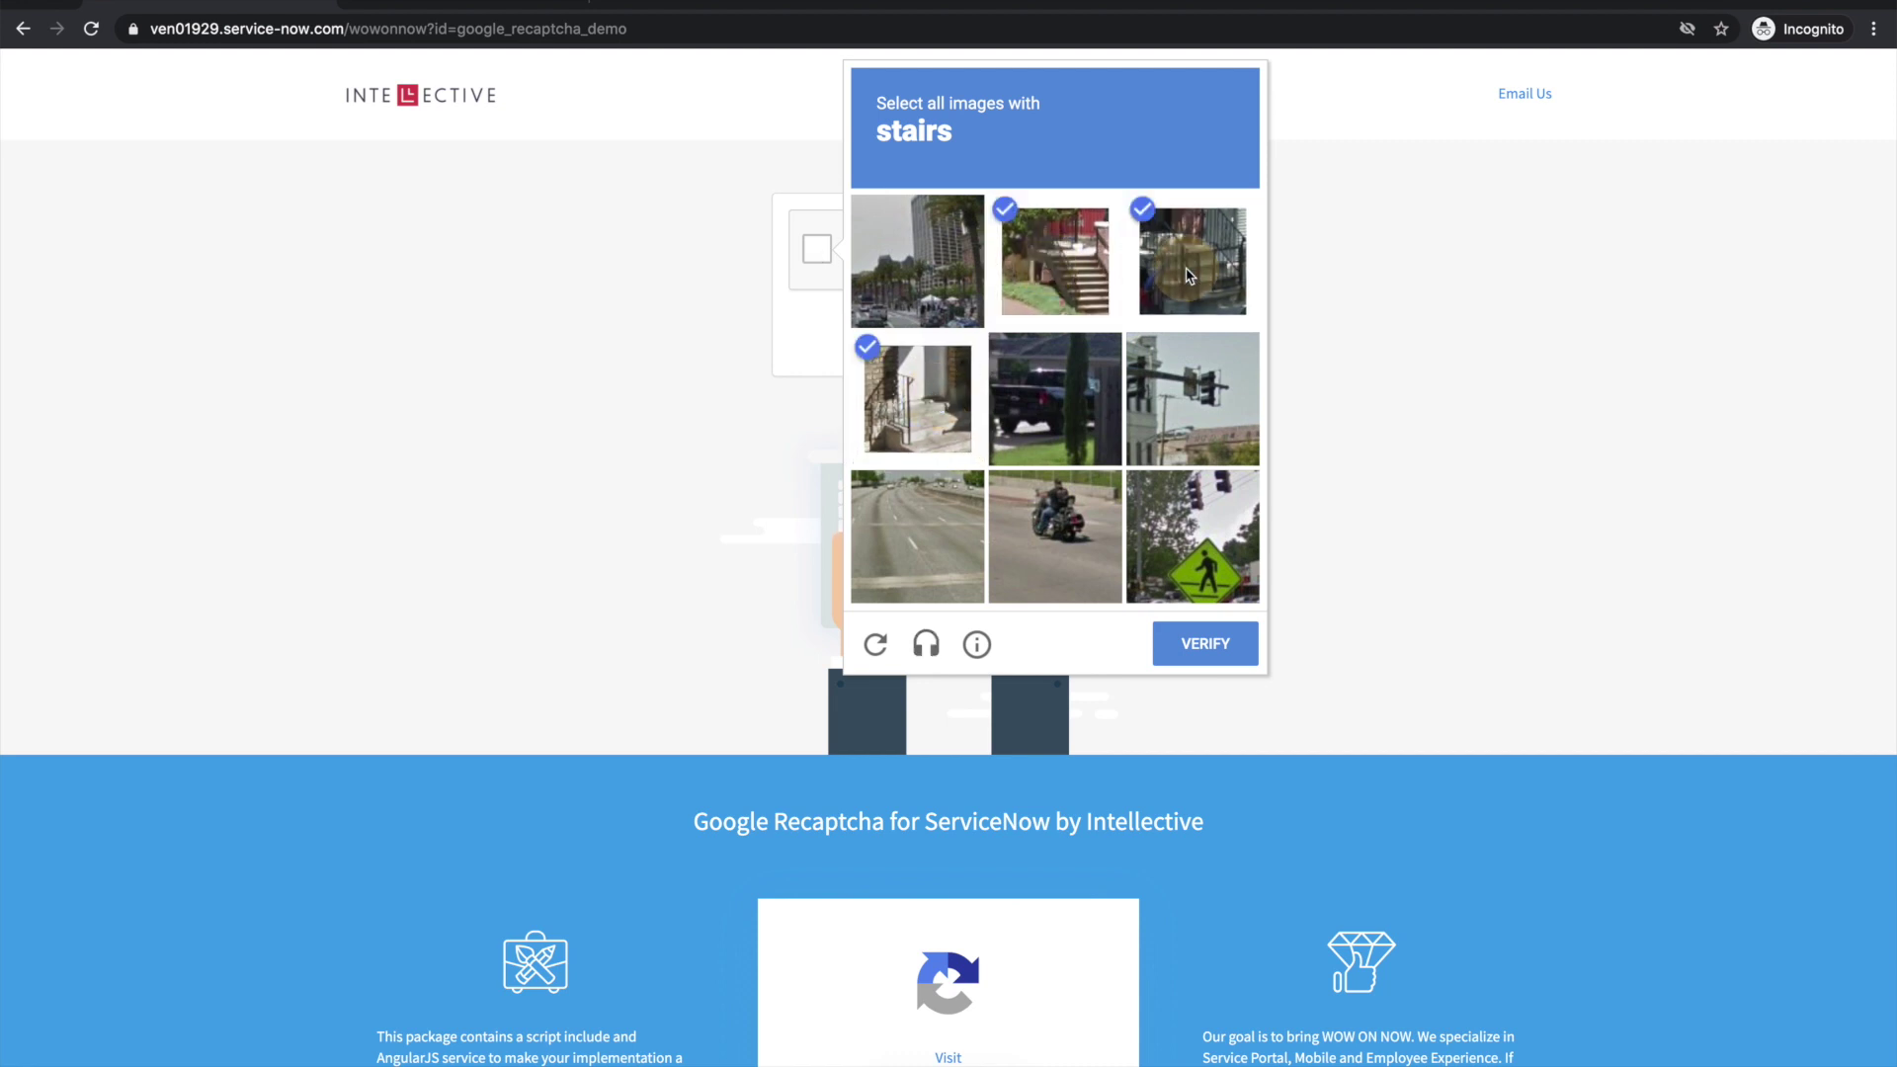
{"action": "left_click", "coordinate": [1224, 651]}
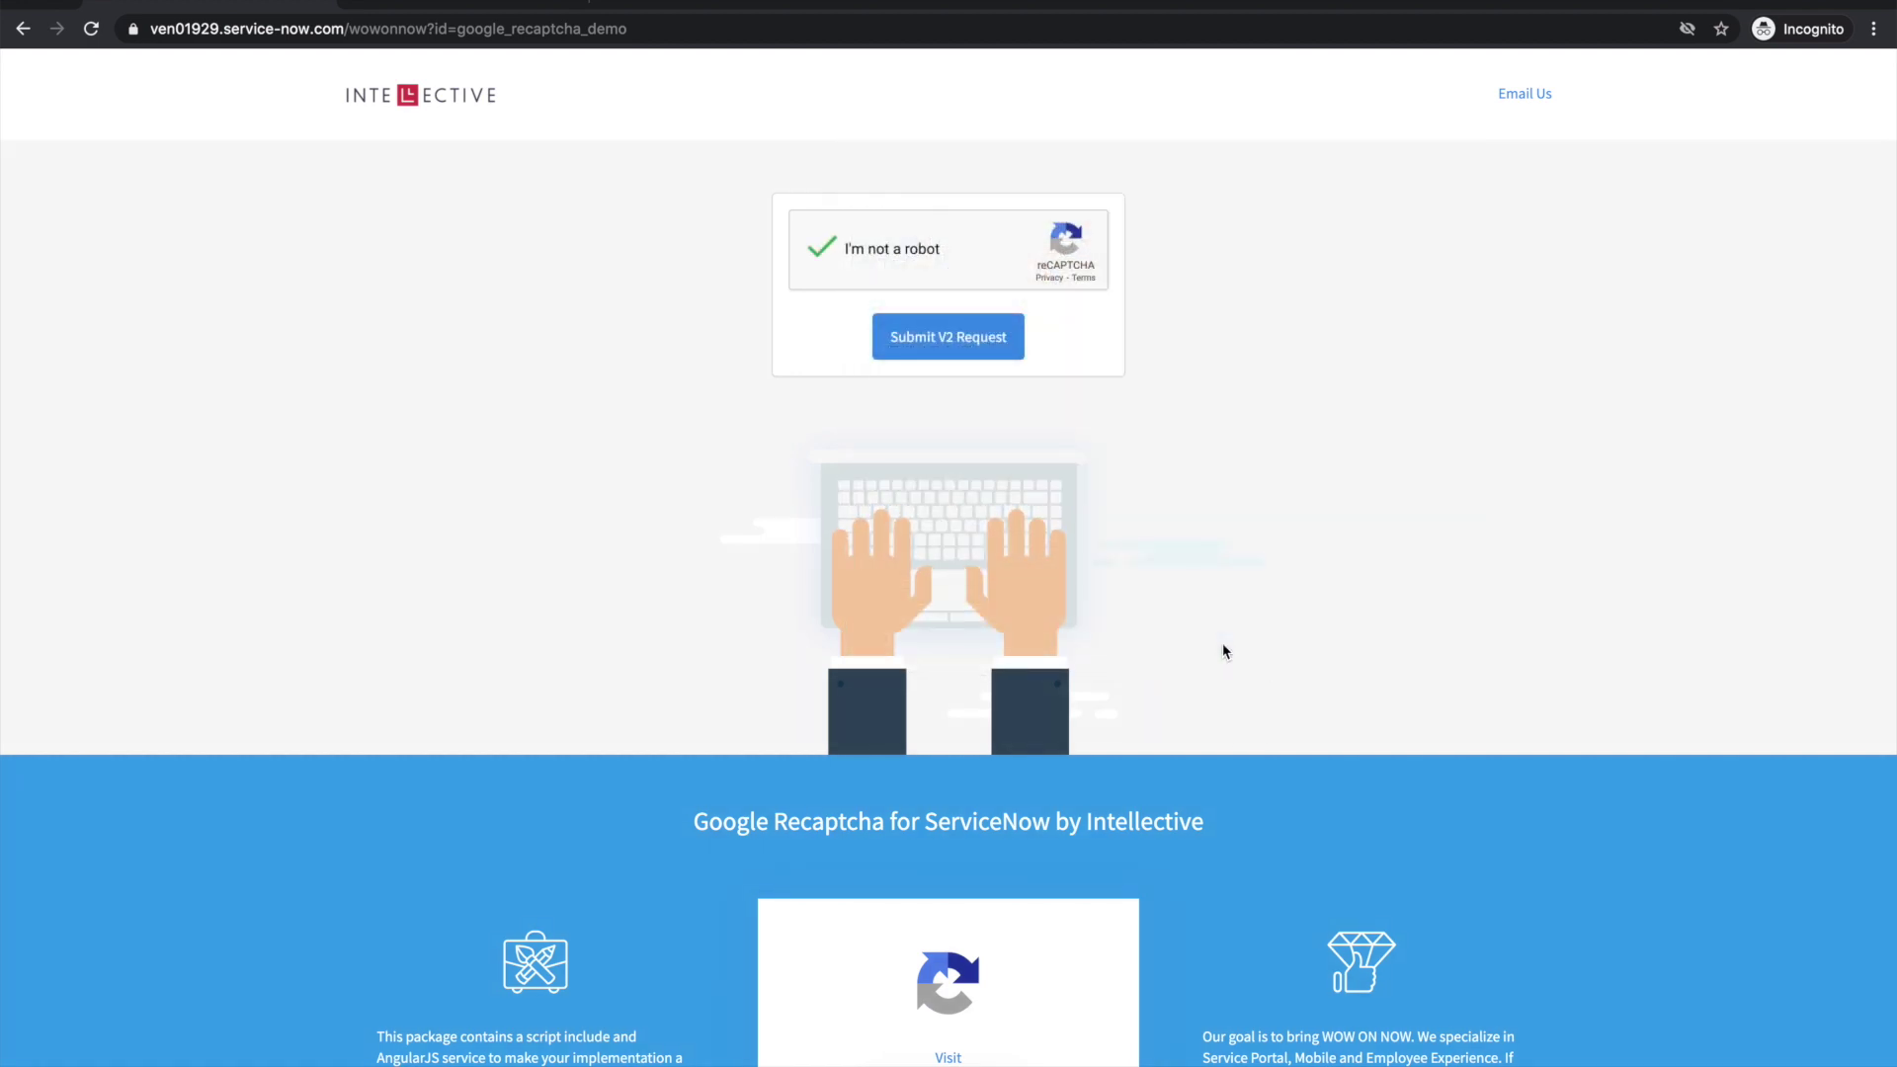
{"action": "left_click", "coordinate": [929, 339]}
- Resubmit the V2 request, then bring up all open windows side by side
{"action": "left_click", "coordinate": [967, 358]}
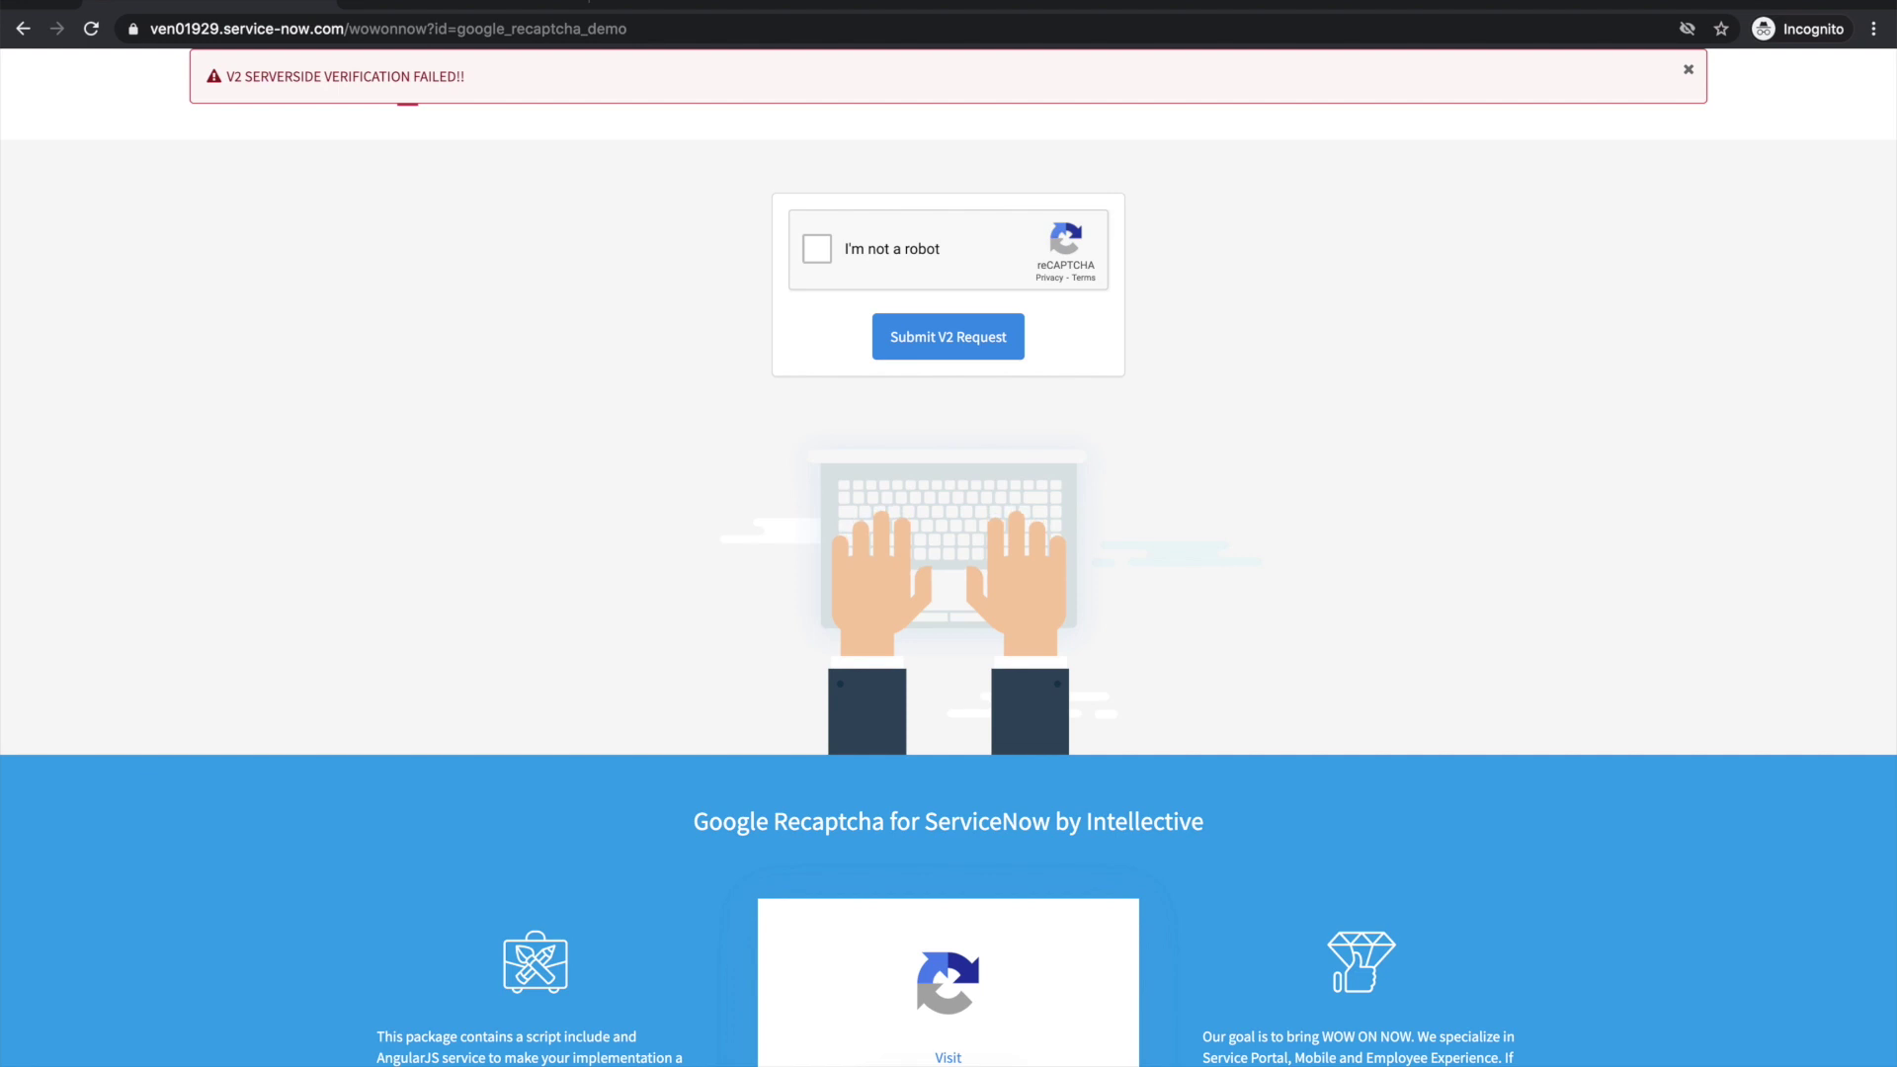
{"action": "key", "text": "ctrl+Up"}
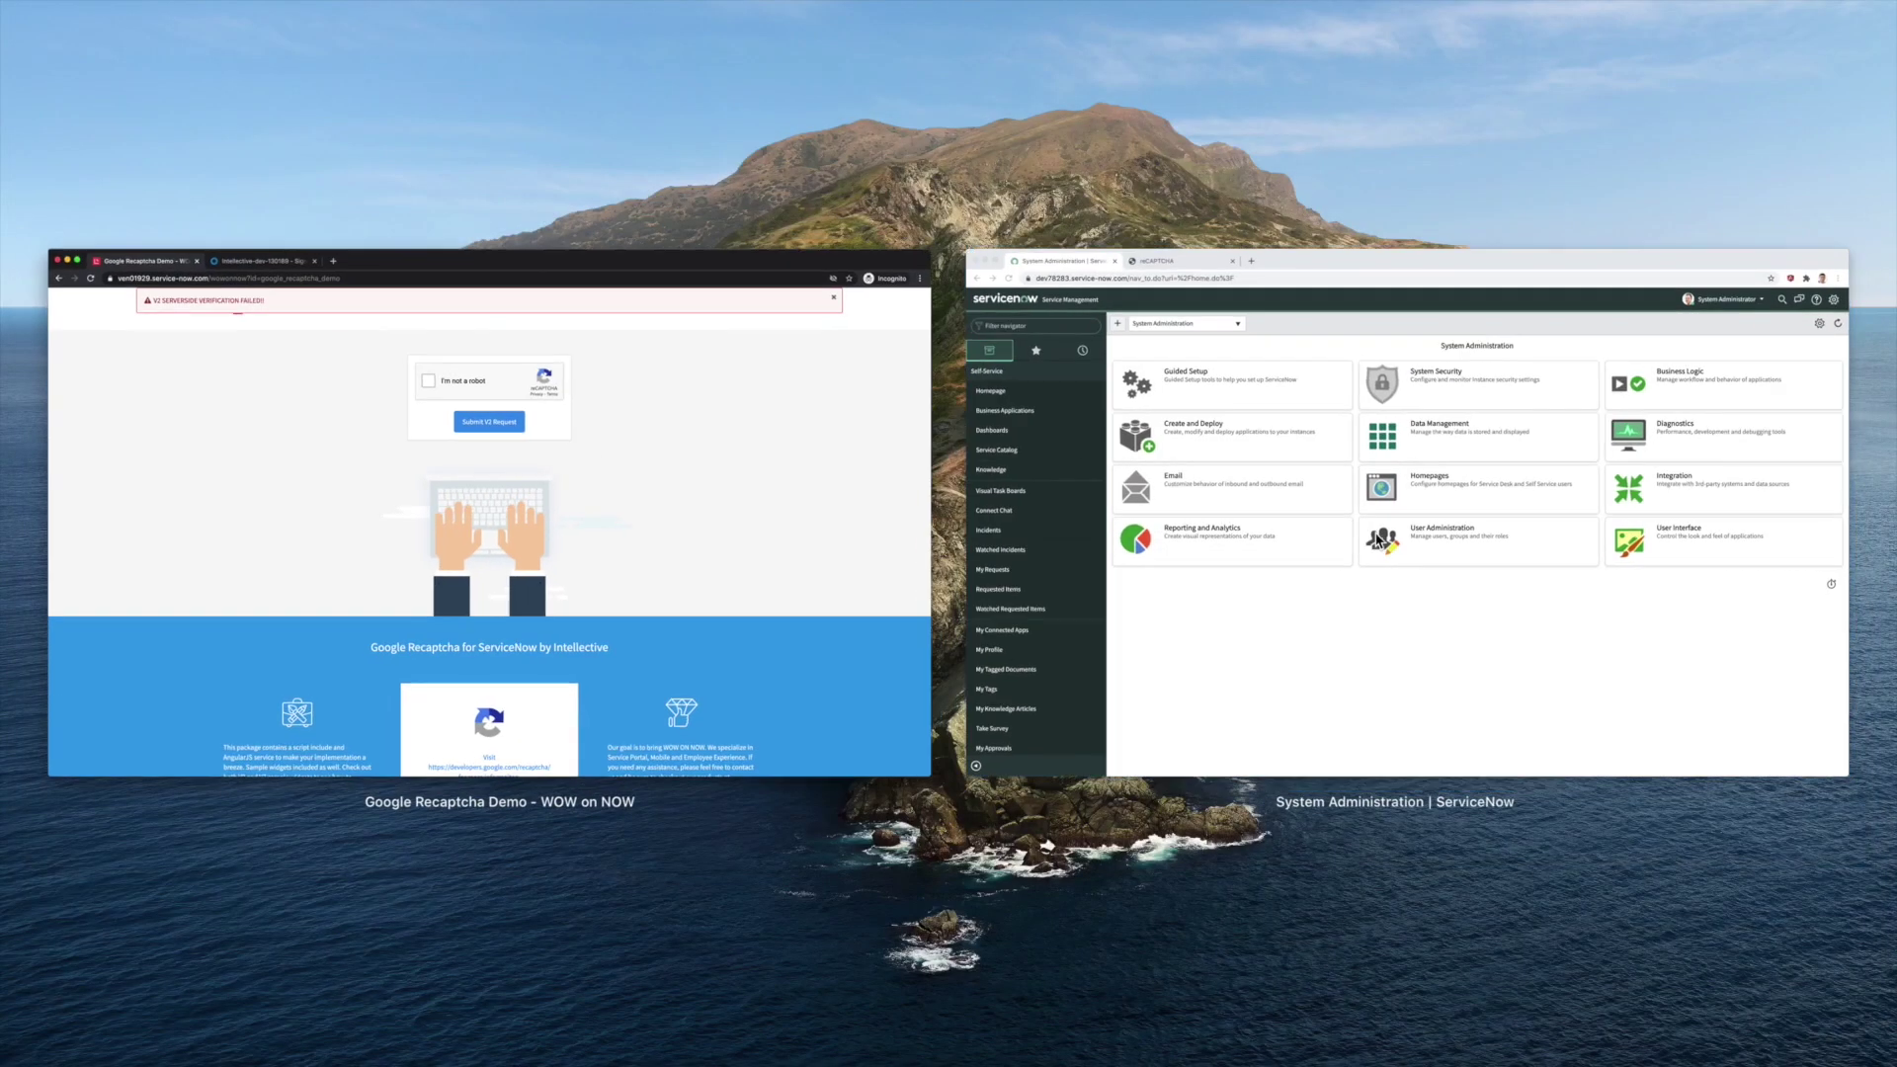
- Select the instance's base address in the ServiceNow admin window, then return to reCAPTCHA registration
{"action": "left_click", "coordinate": [1378, 540]}
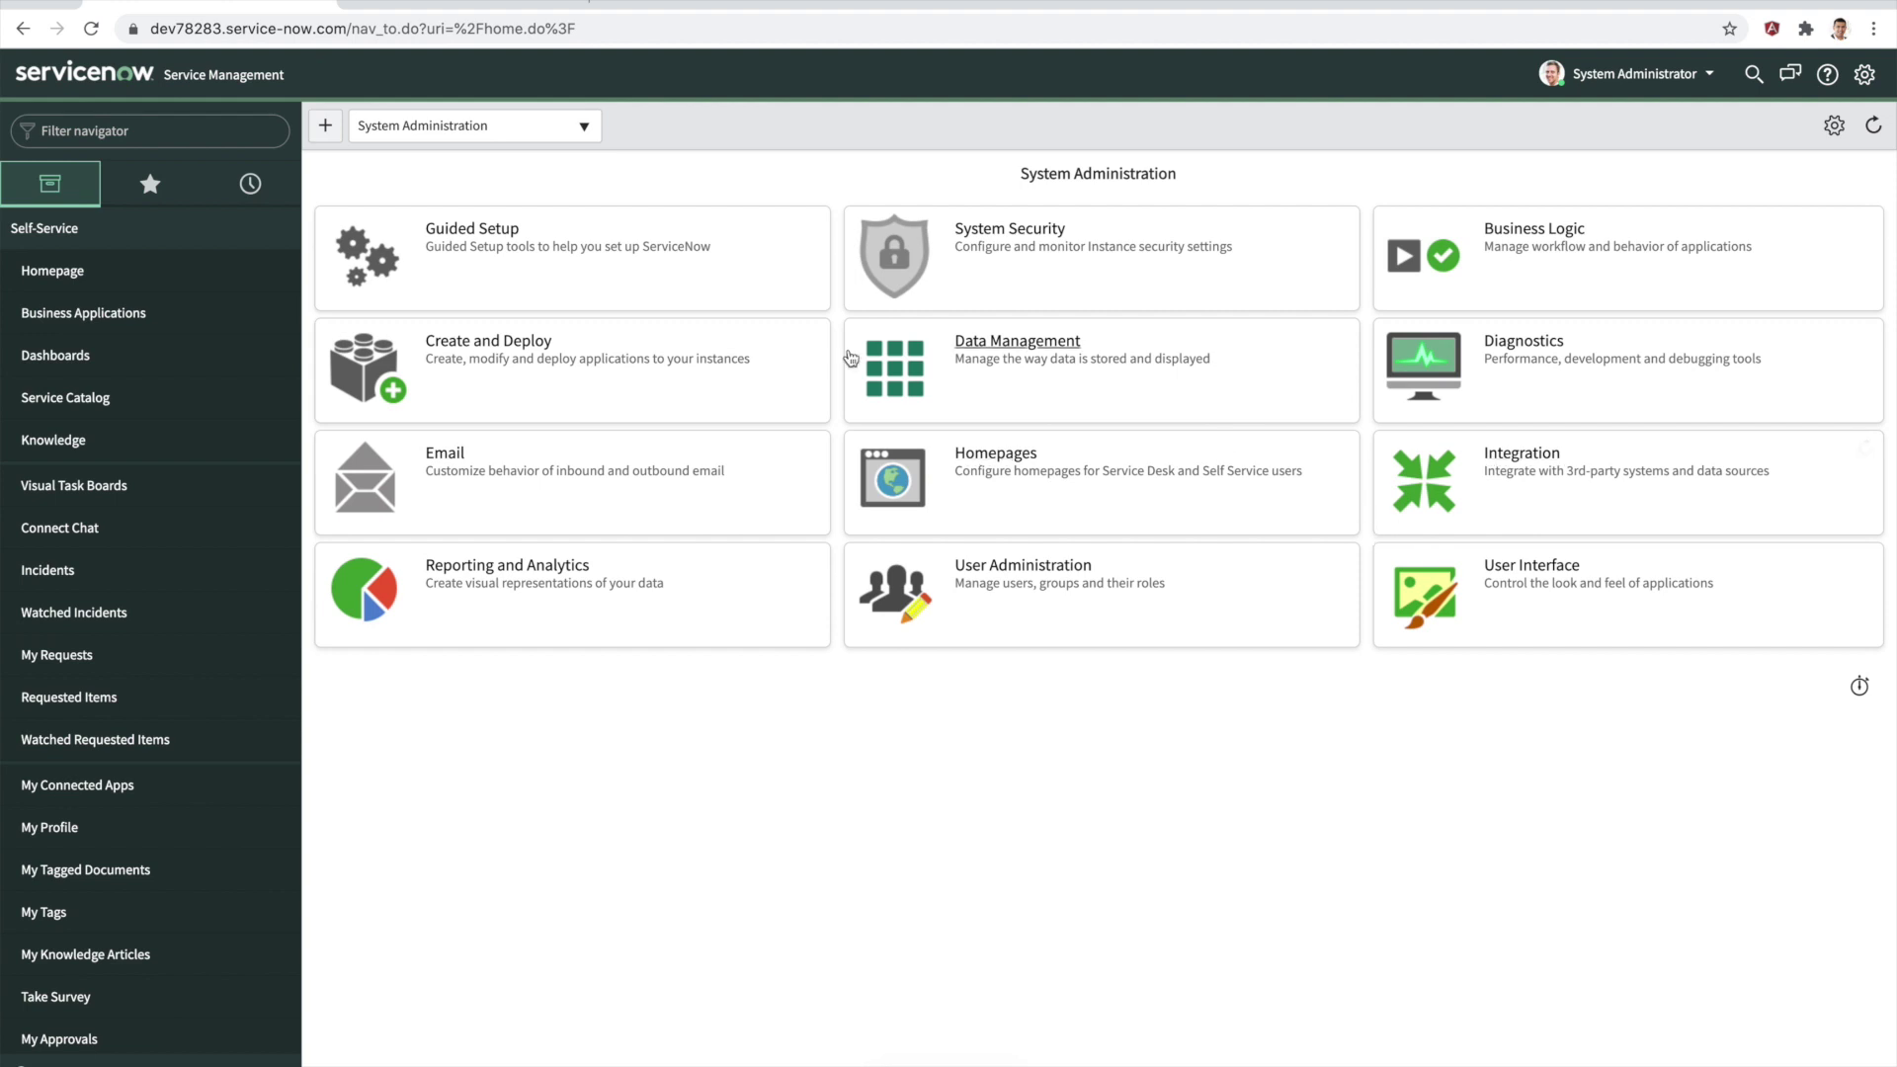
{"action": "left_click", "coordinate": [509, 6]}
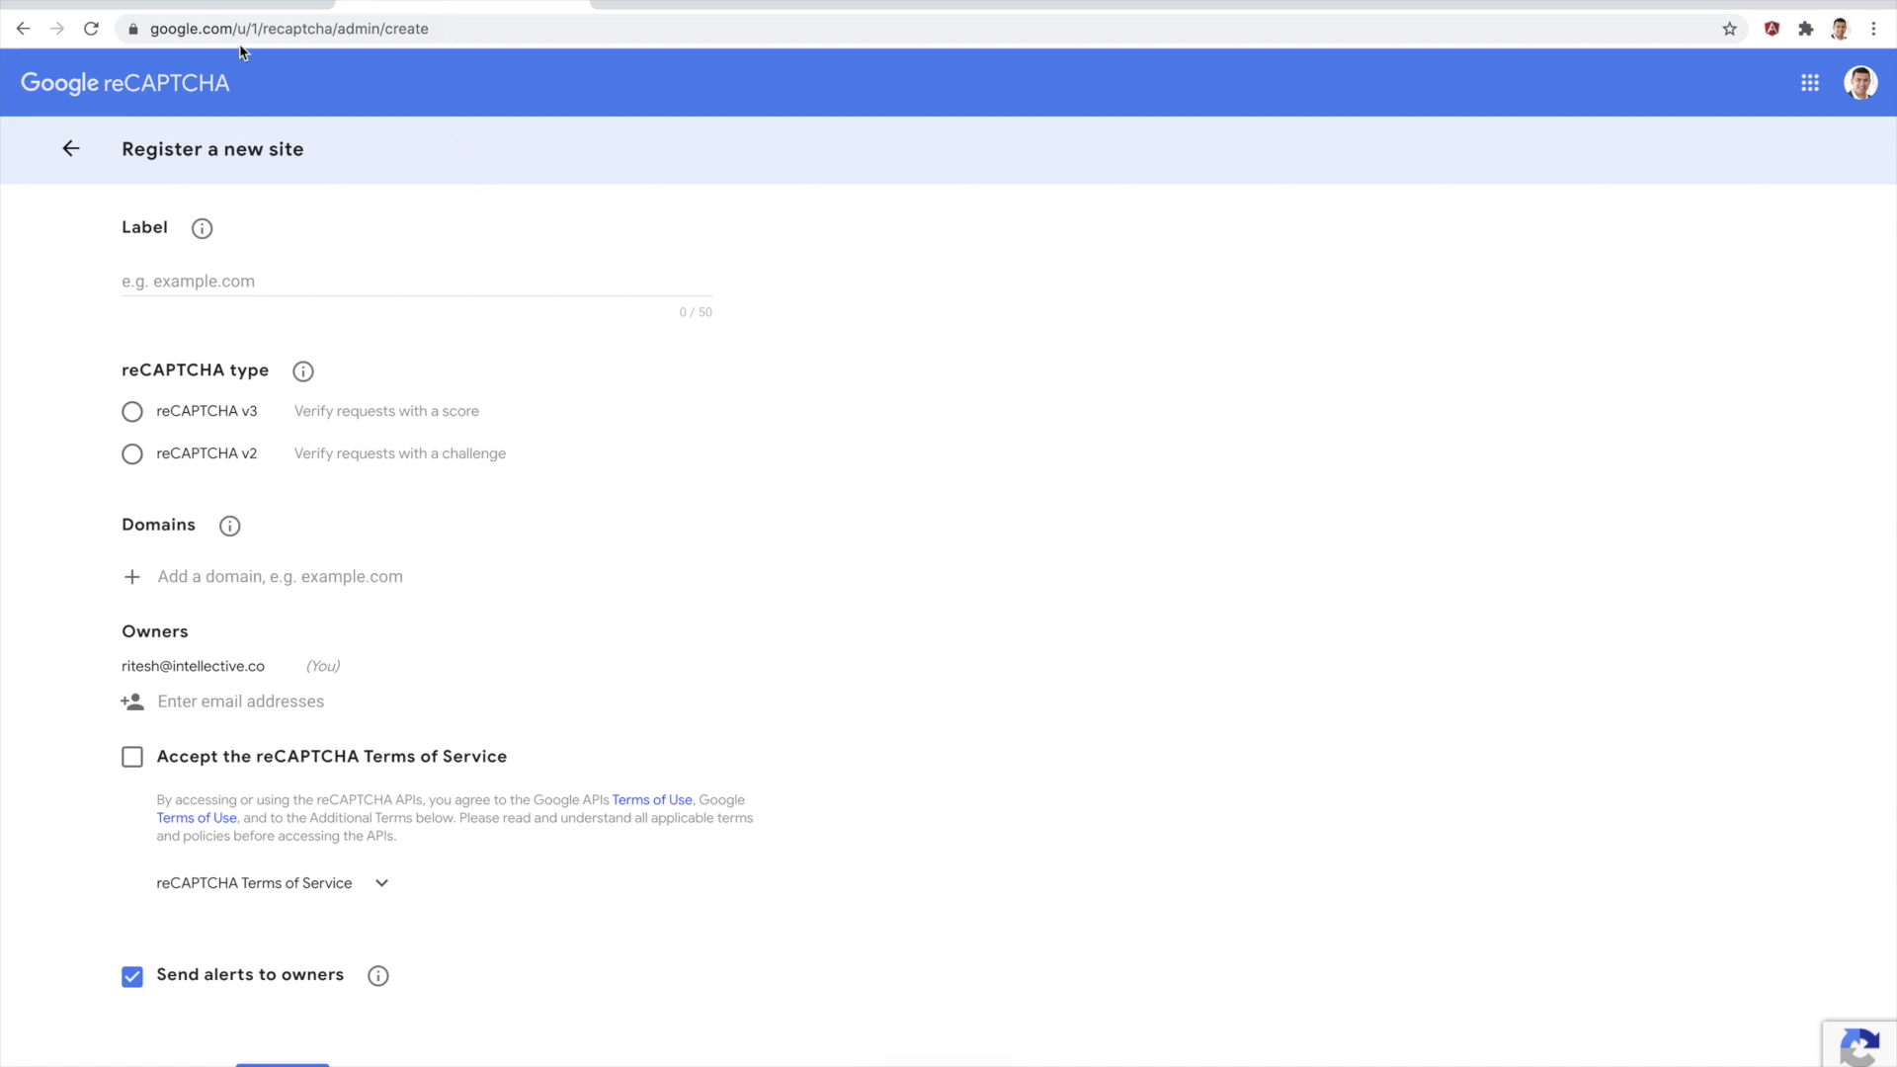
{"action": "left_click", "coordinate": [243, 8]}
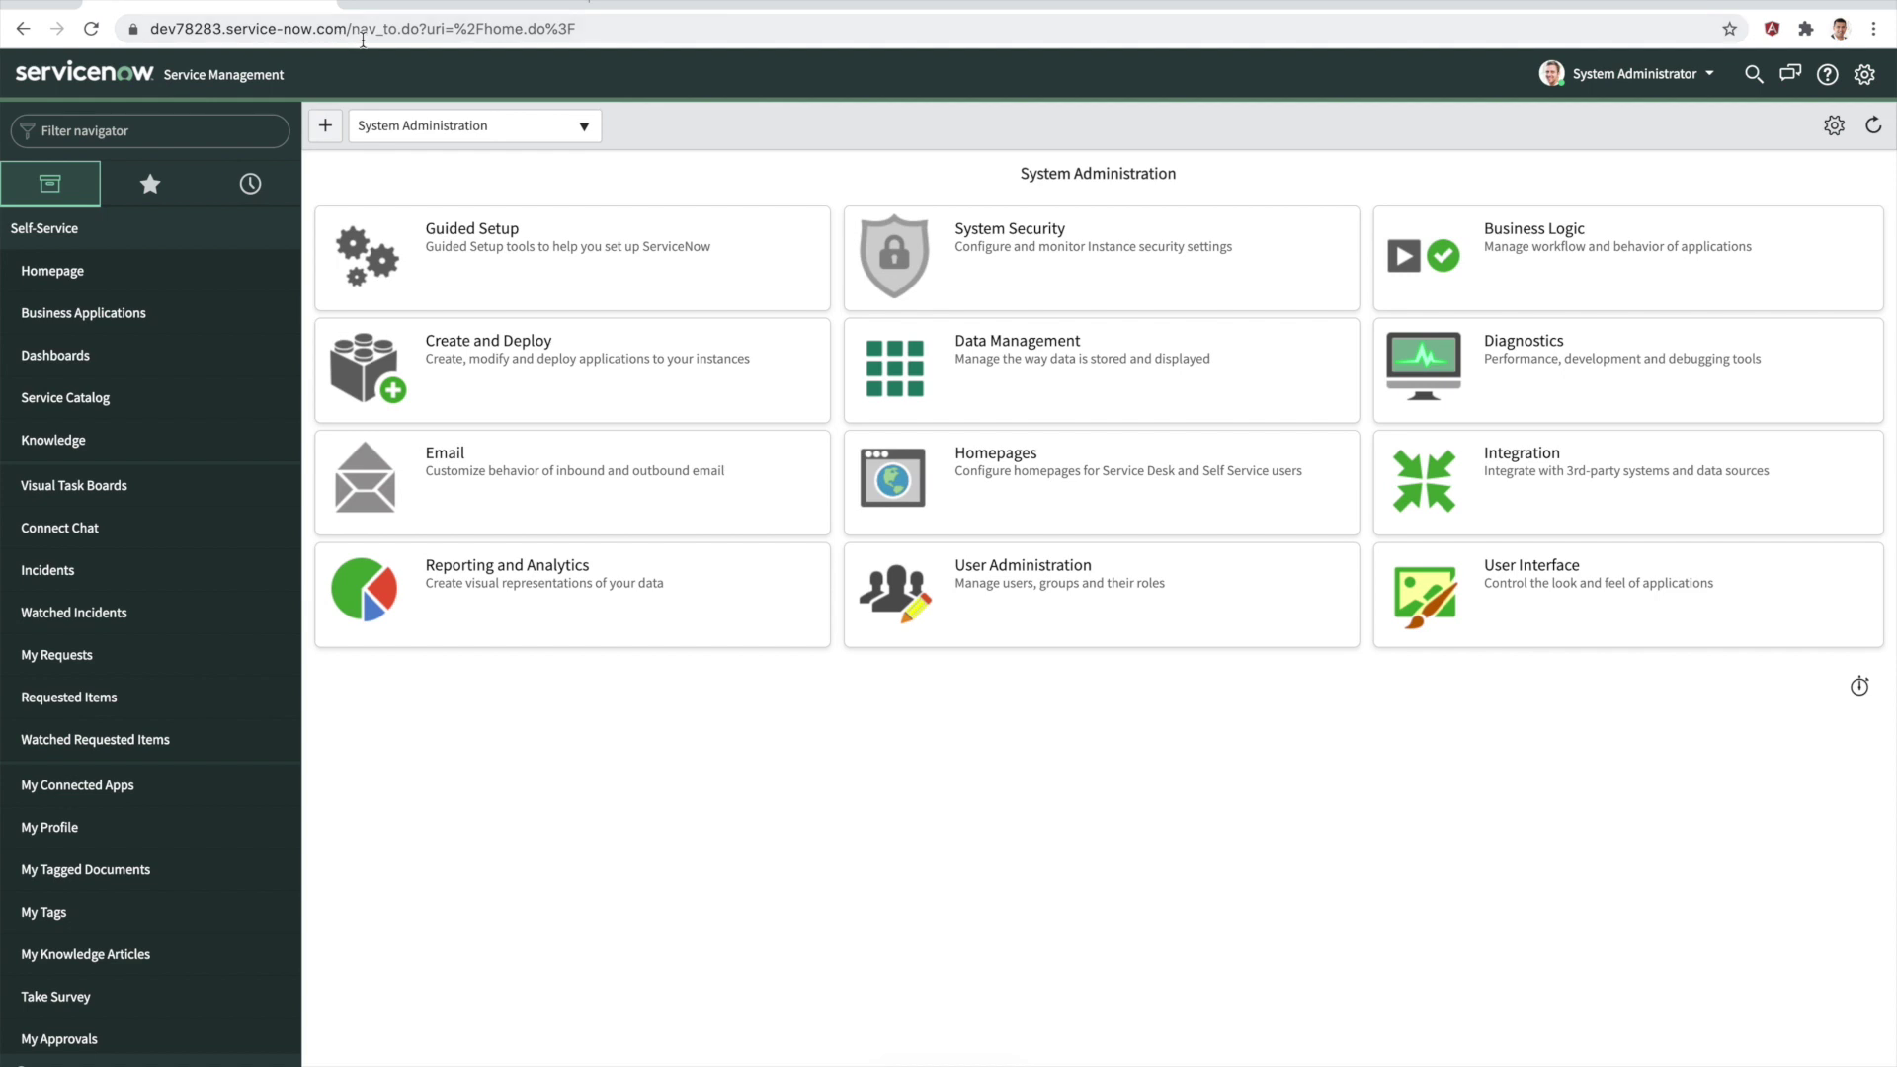
{"action": "left_click_drag", "start_coordinate": [341, 24], "coordinate": [79, 22]}
{"action": "key", "text": "ctrl+c"}
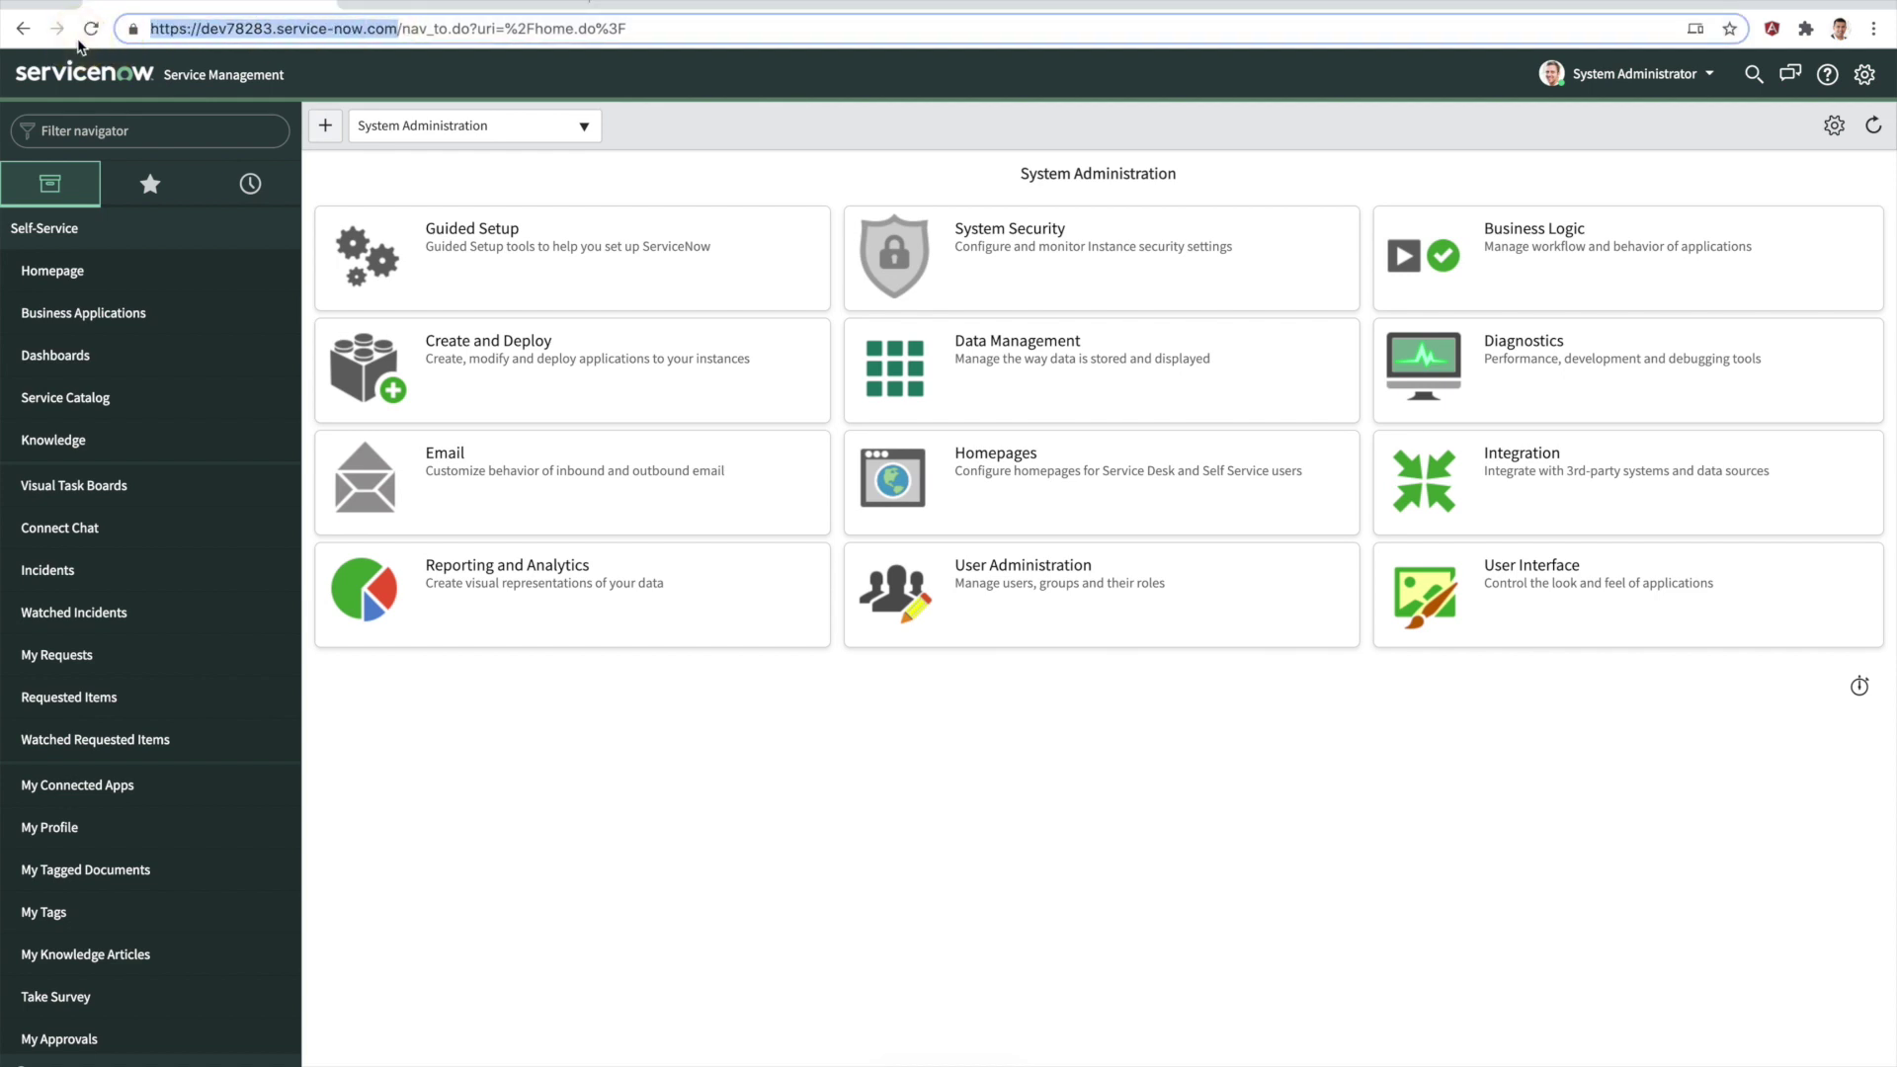
{"action": "left_click", "coordinate": [464, 7]}
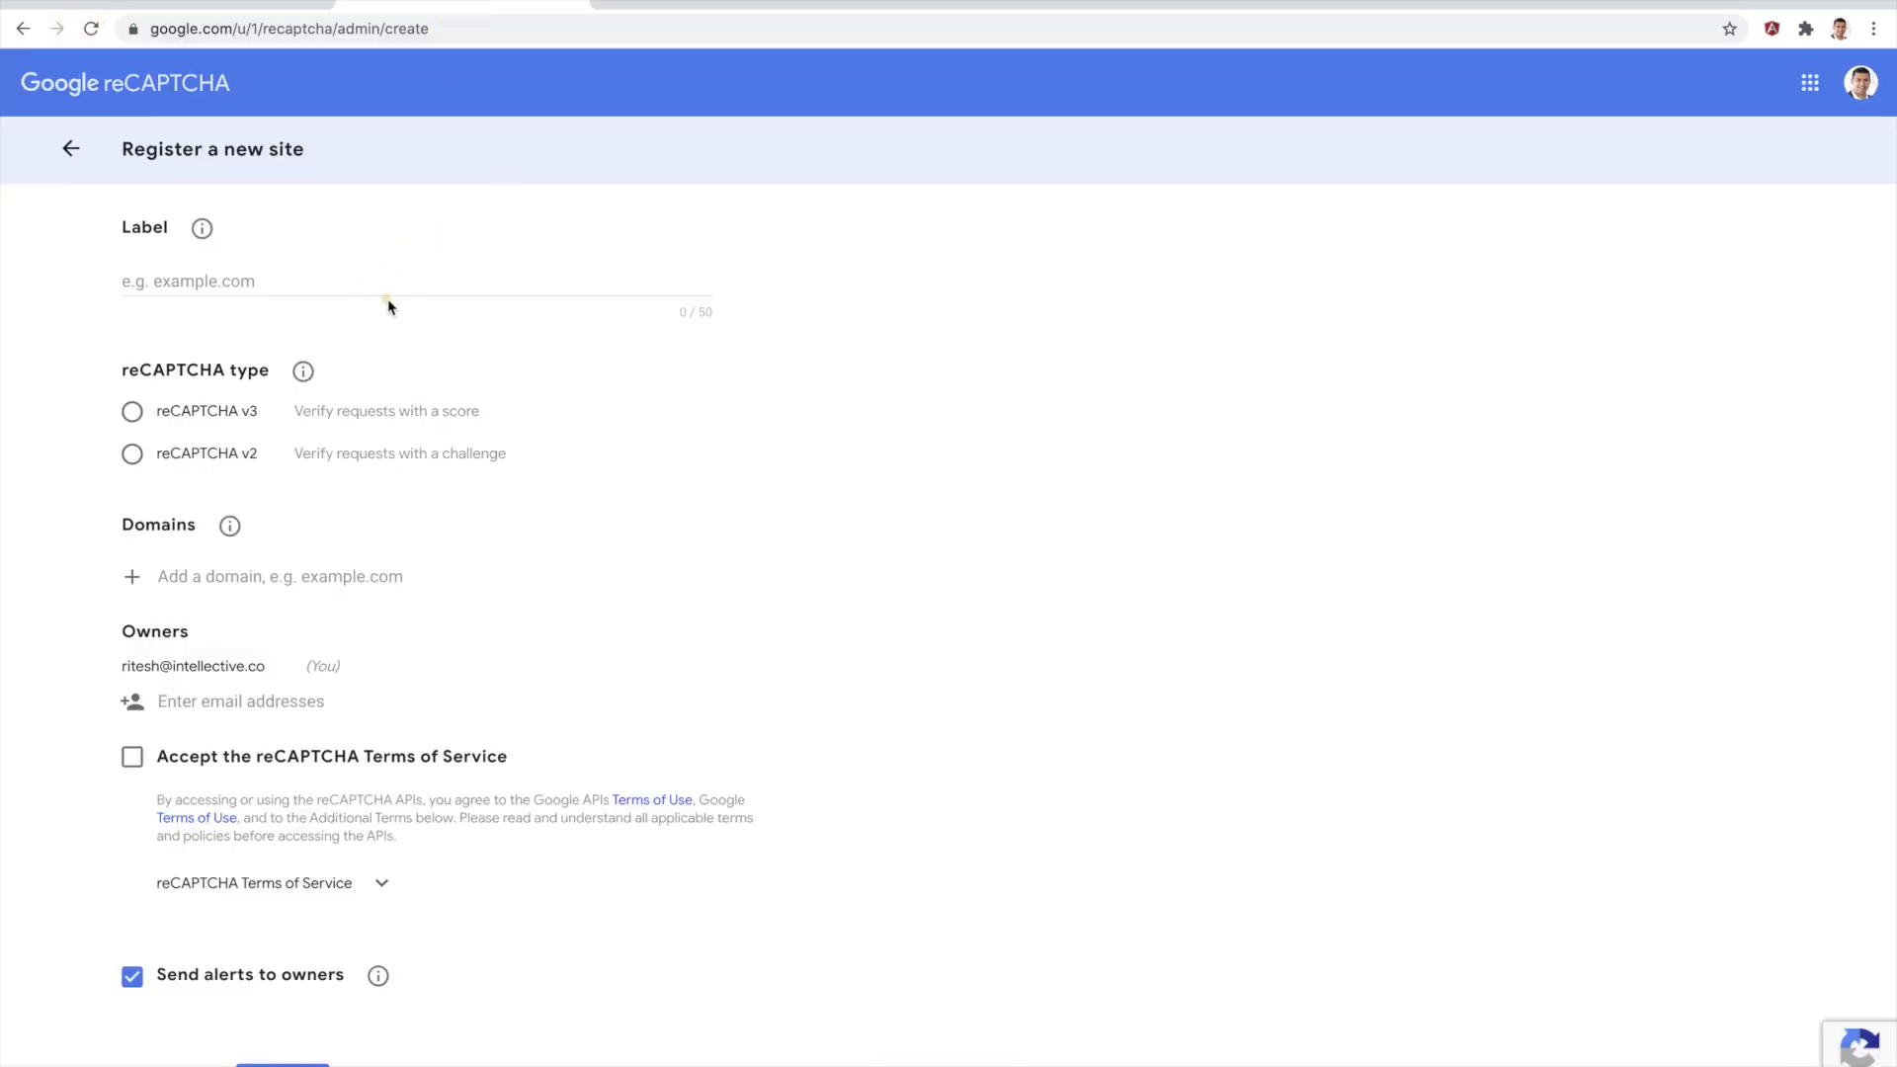
- Label the new reCAPTCHA site with the instance address, choose v2, and accept the Terms of Service
{"action": "left_click", "coordinate": [297, 276]}
{"action": "key", "text": "ctrl+v"}
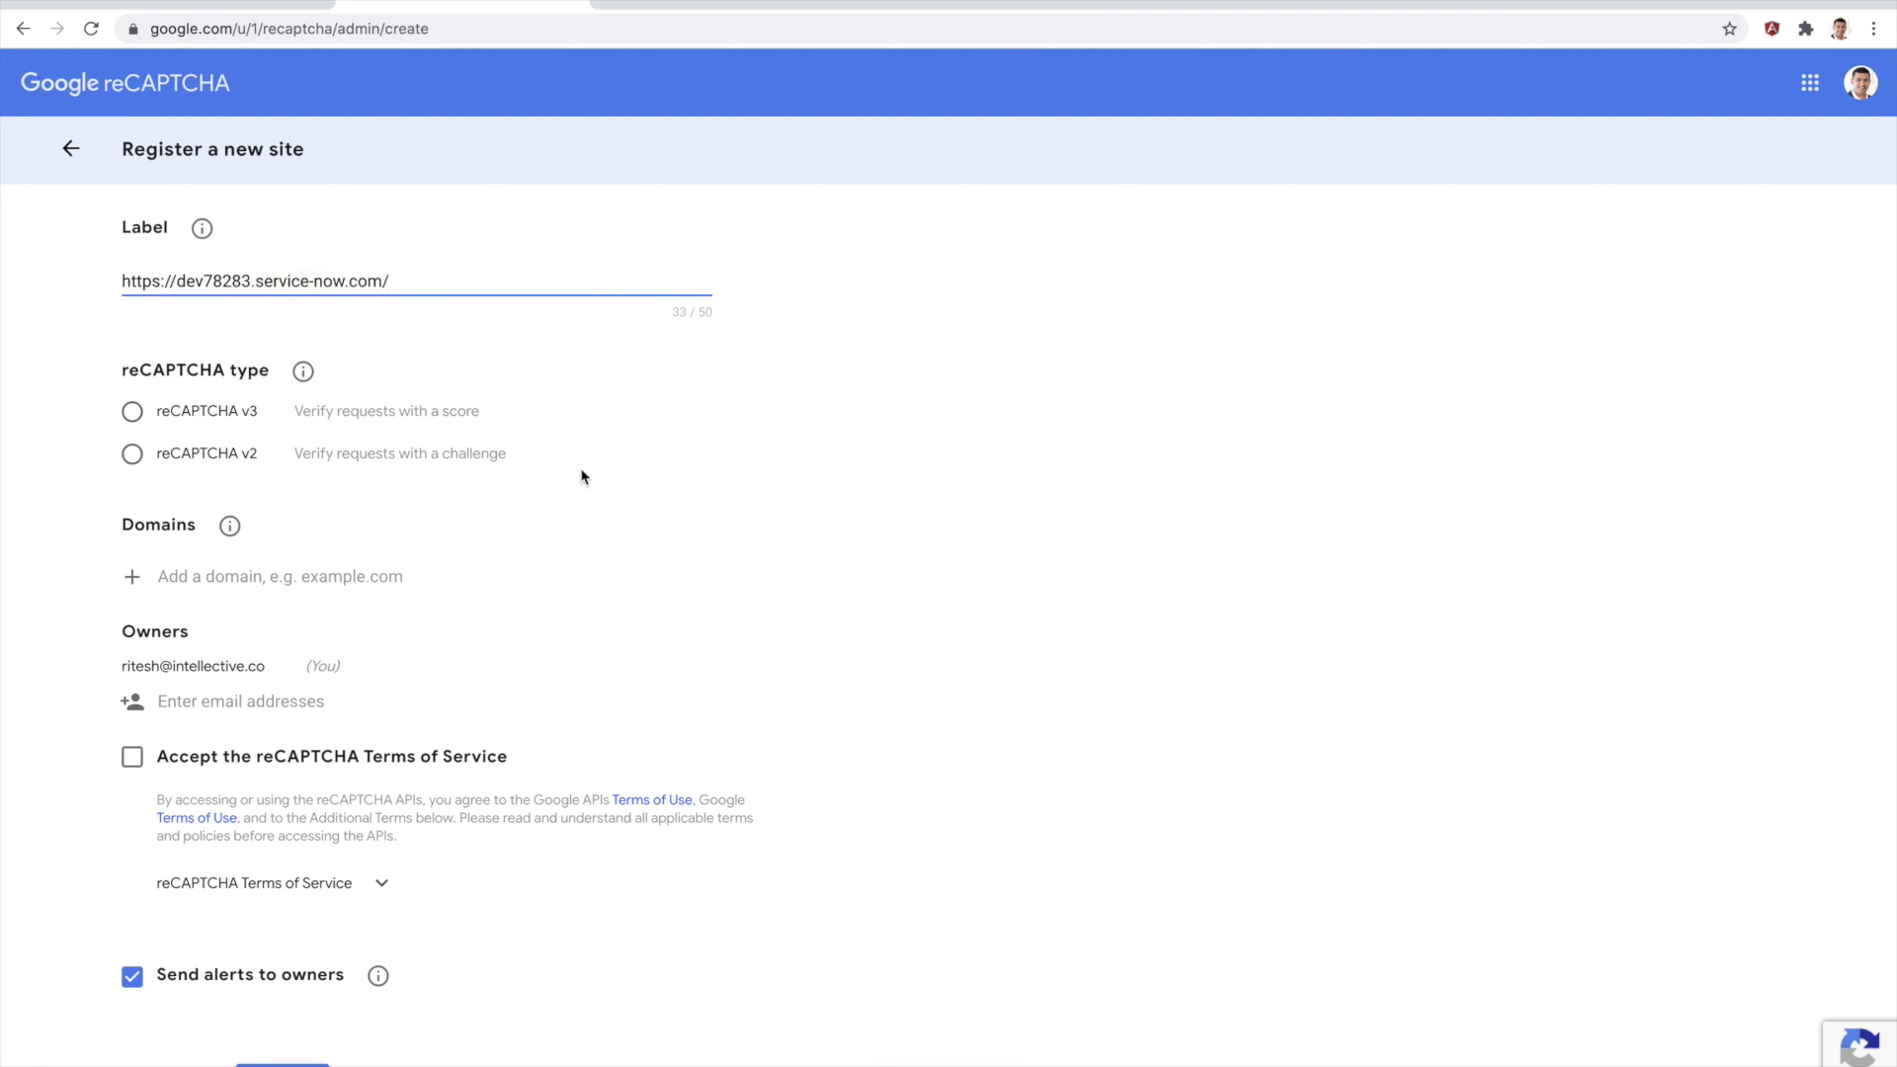
{"action": "left_click", "coordinate": [129, 460]}
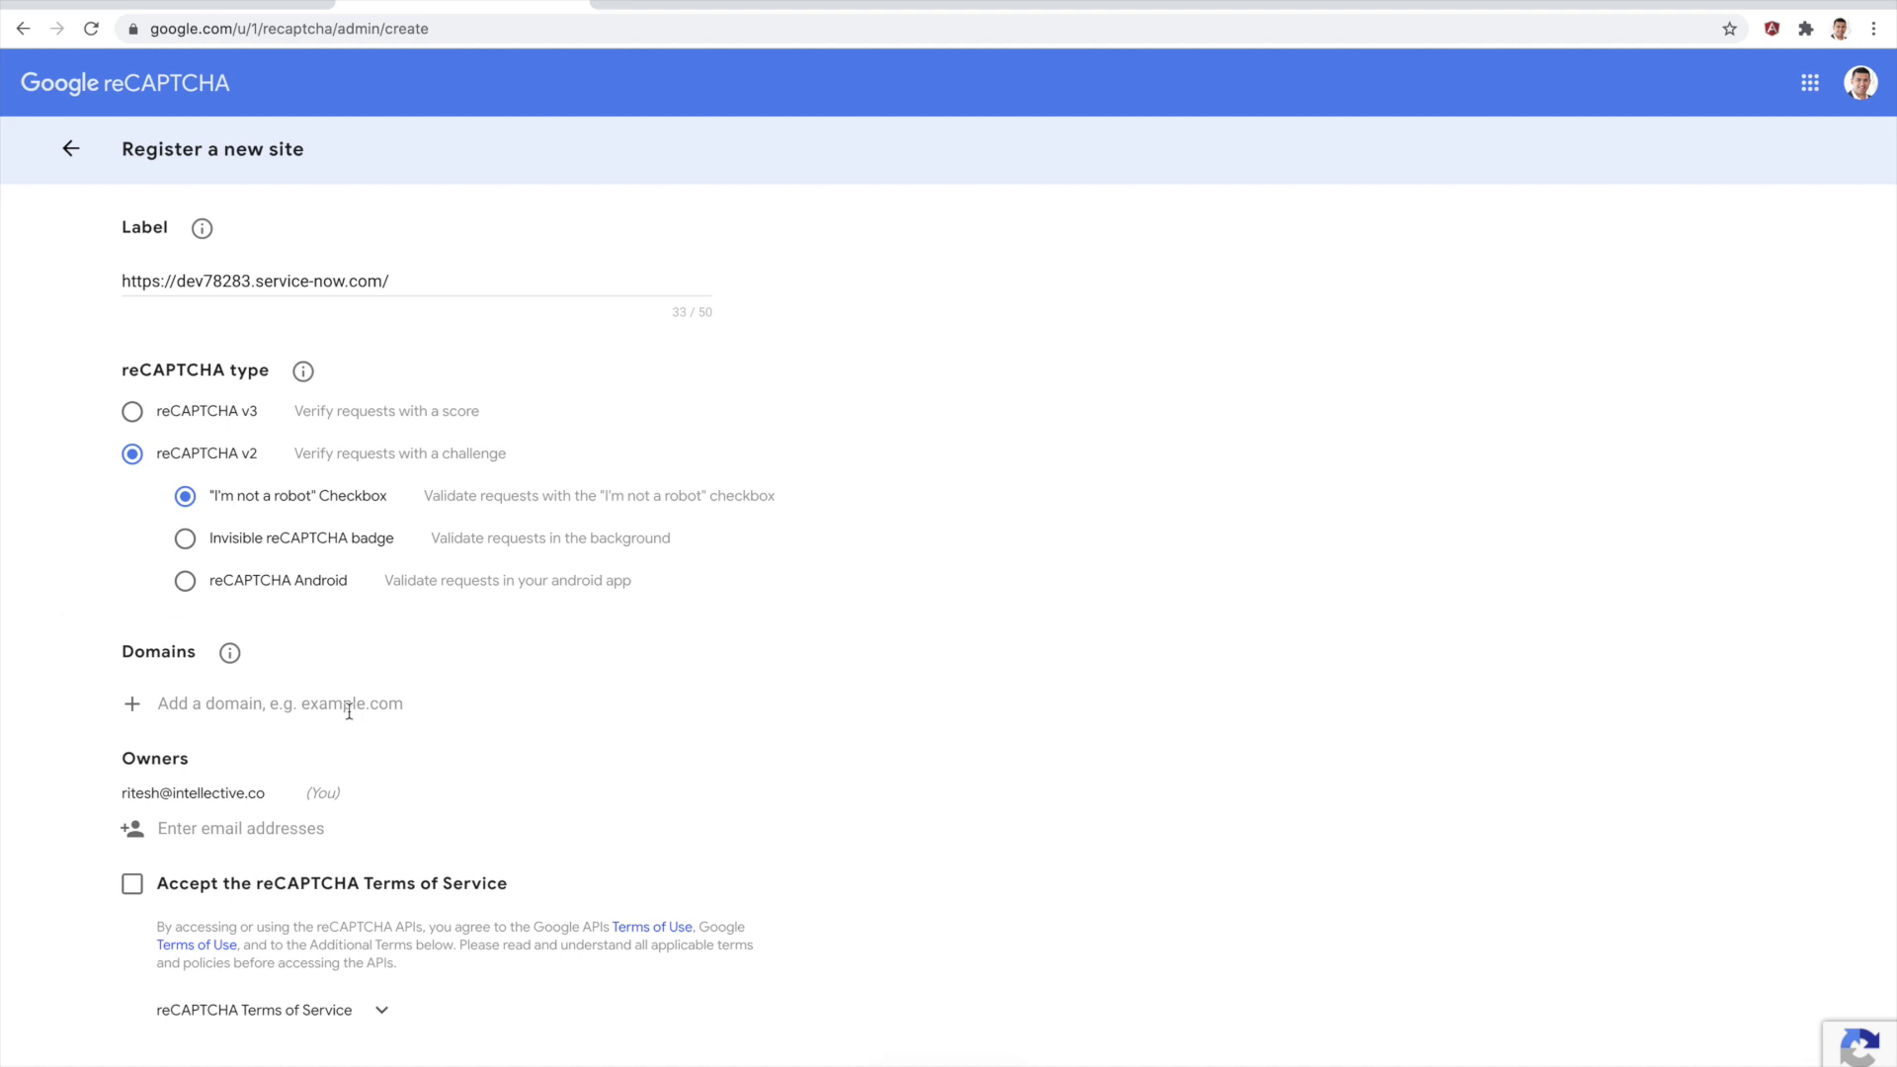
{"action": "left_click", "coordinate": [134, 705]}
{"action": "left_click", "coordinate": [132, 885]}
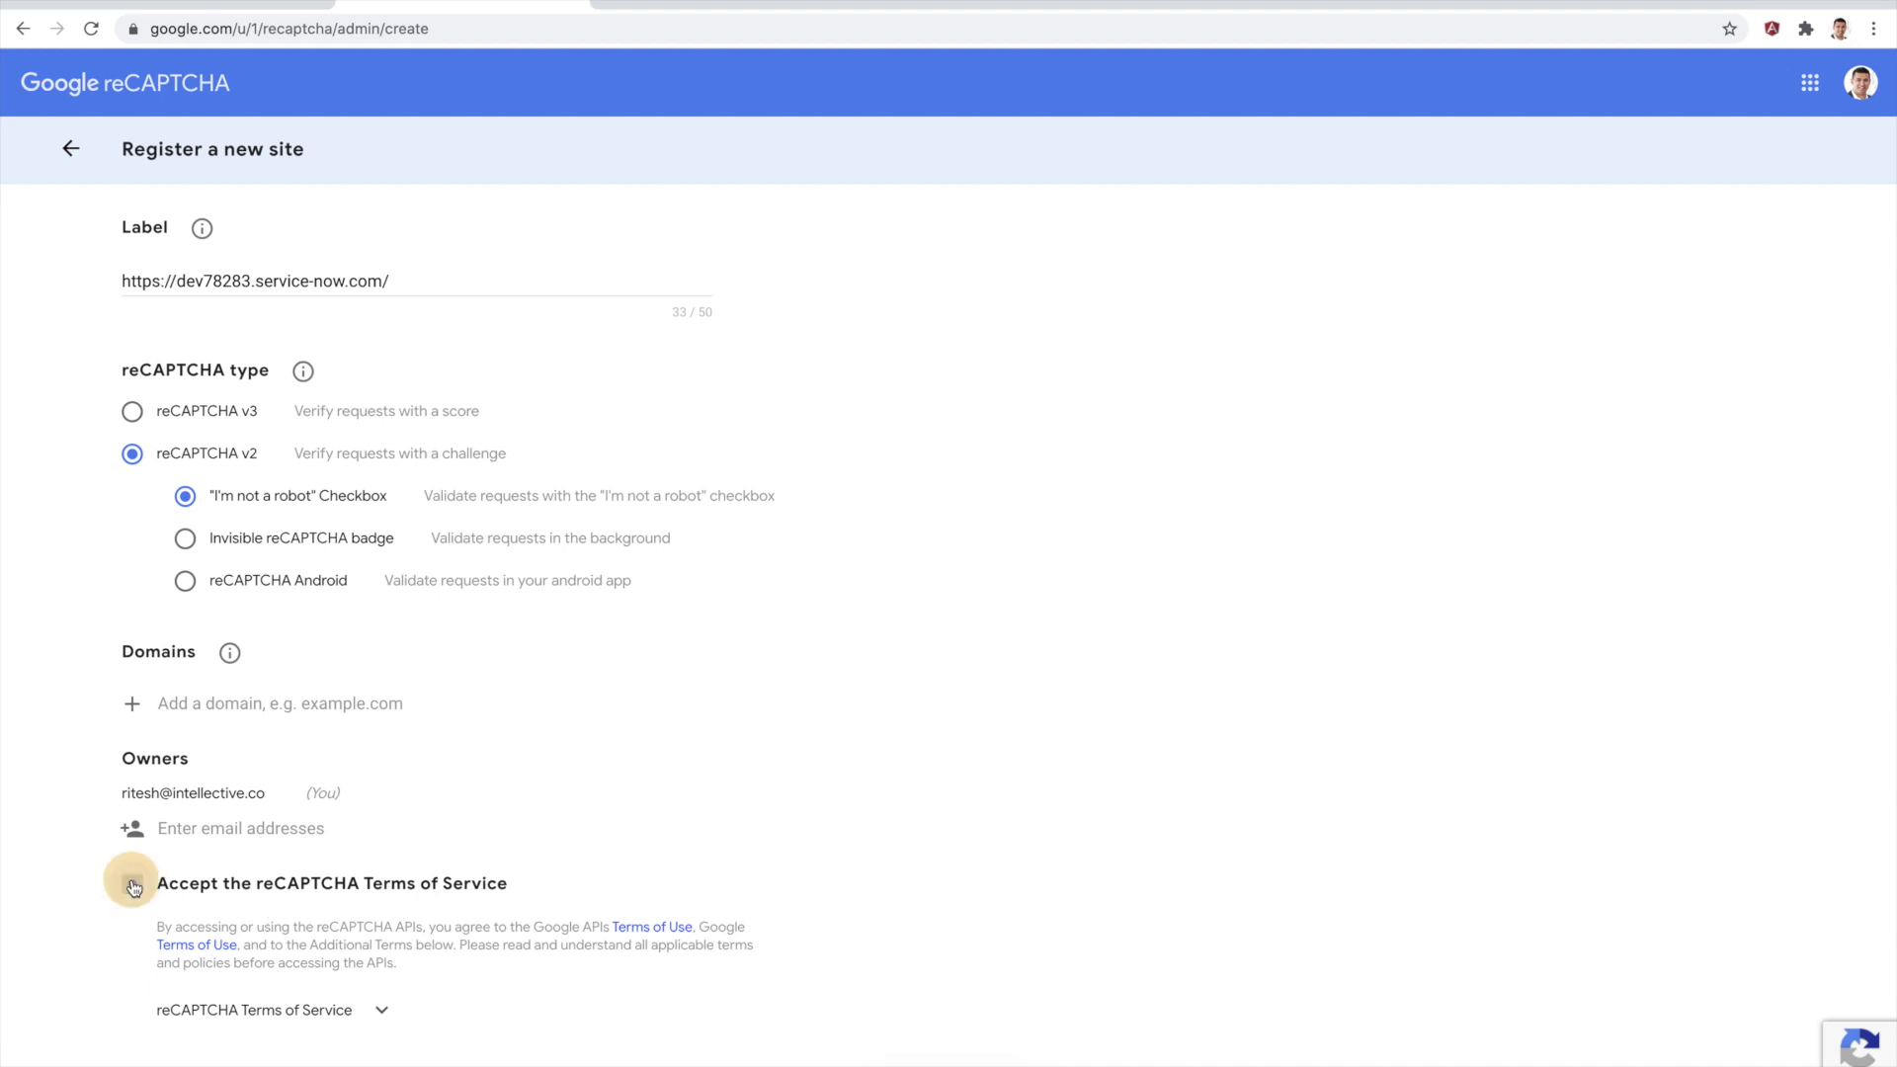
{"action": "left_click", "coordinate": [130, 704]}
{"action": "left_click", "coordinate": [213, 705]}
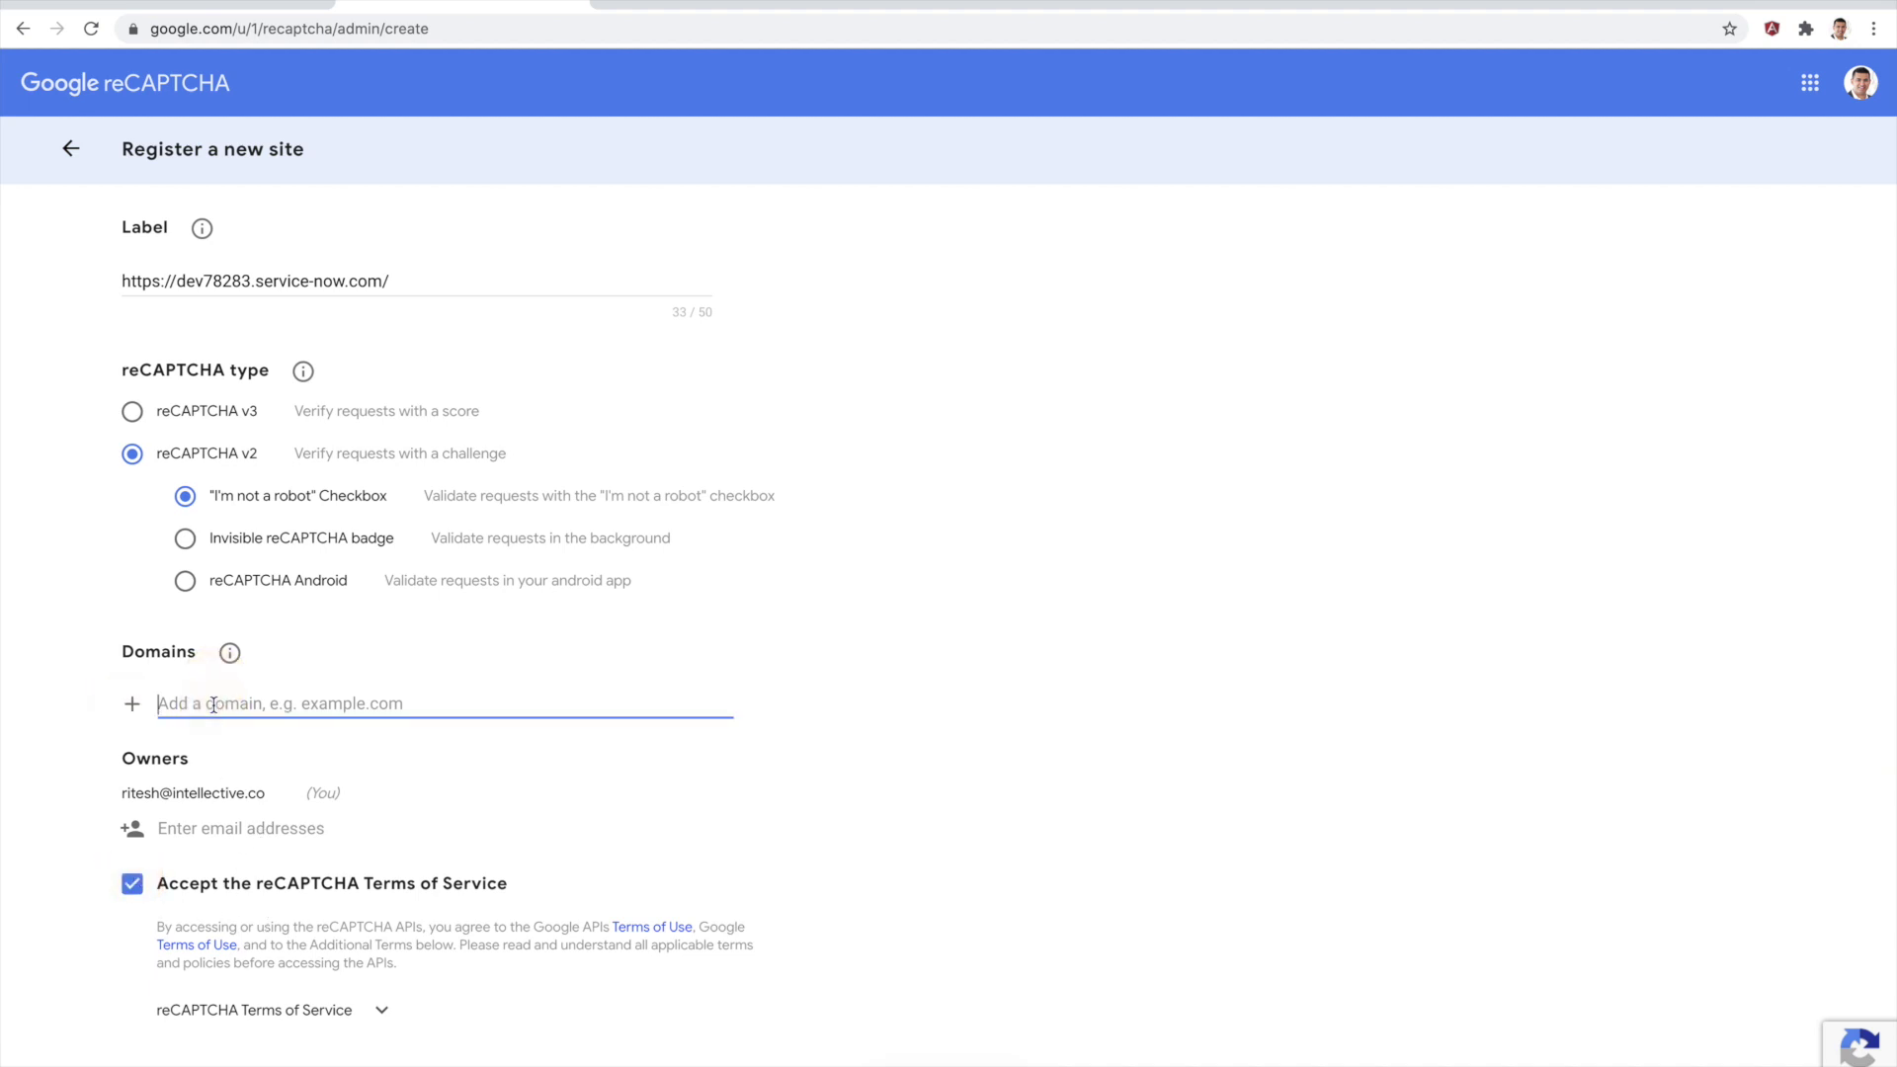
{"action": "type", "text": "https://dev78283.service-now.com/"}
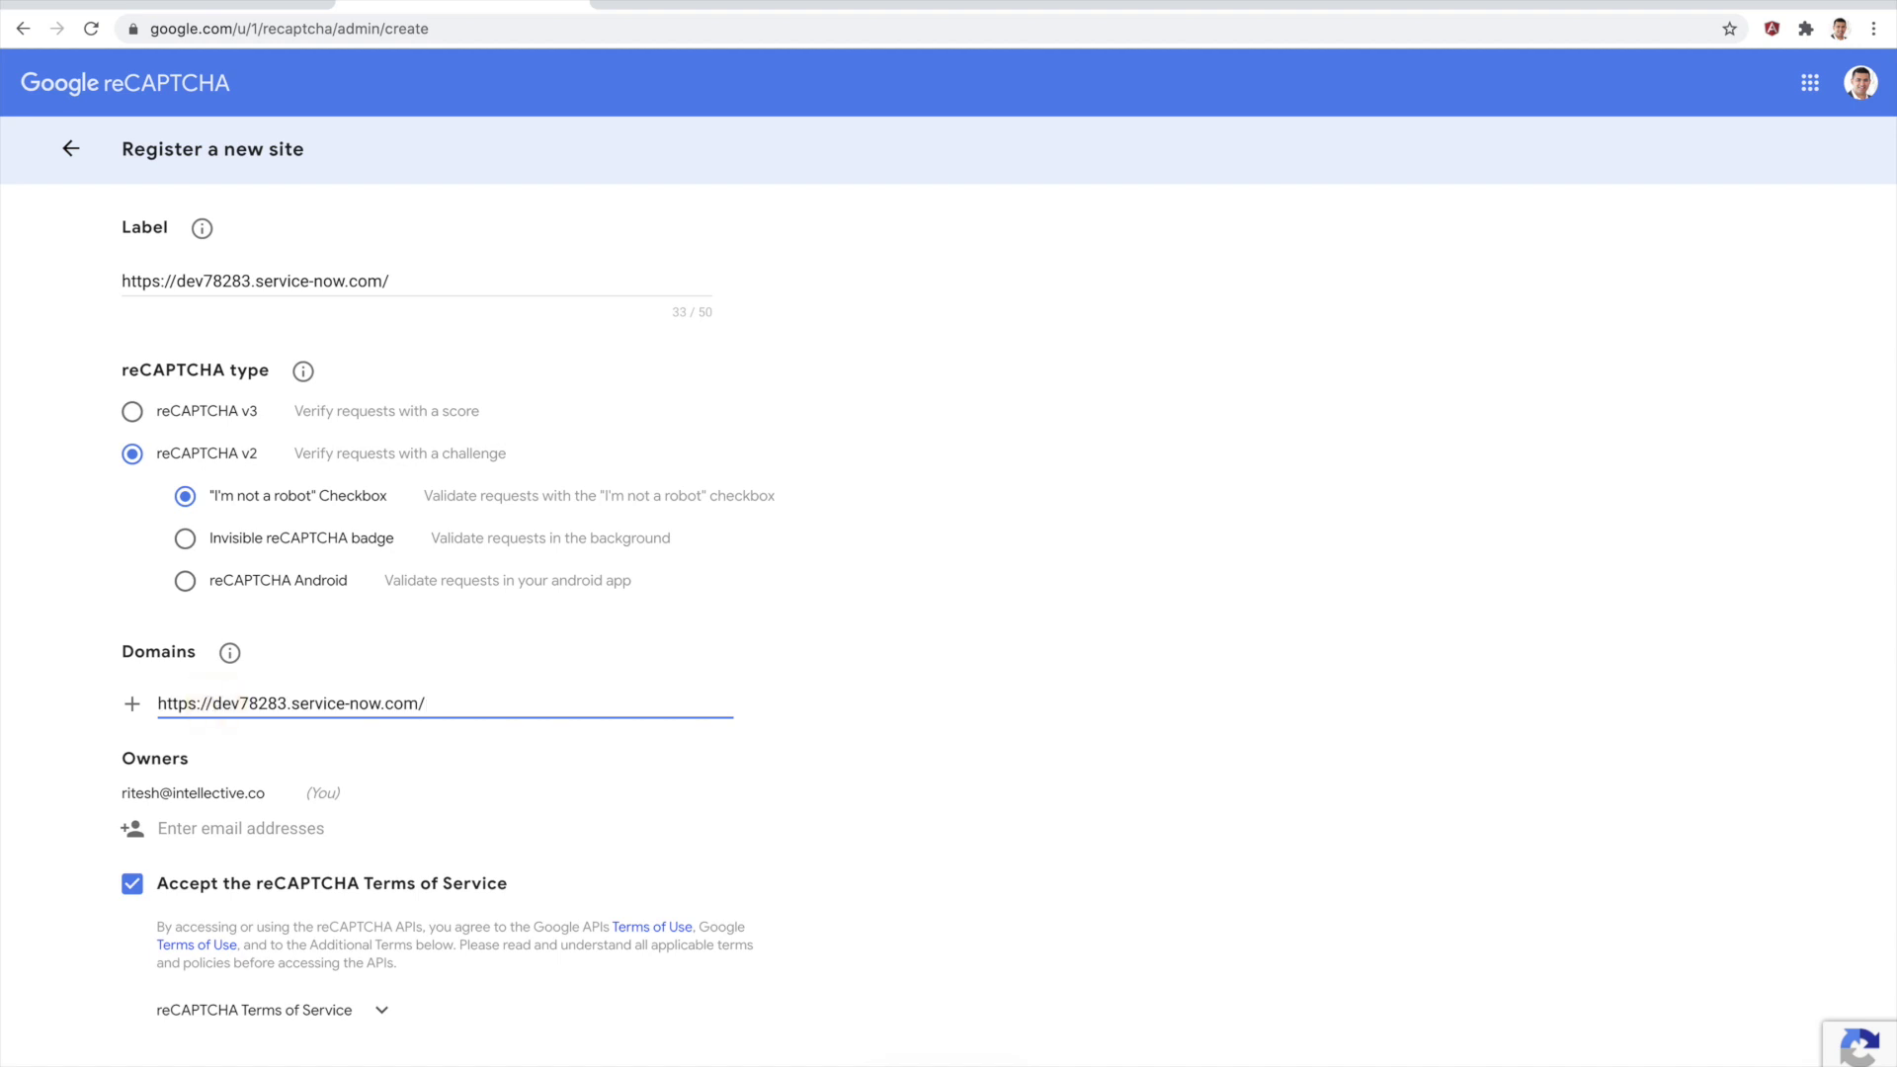
{"action": "left_click_drag", "start_coordinate": [217, 704], "coordinate": [157, 705]}
{"action": "key", "text": "BackSpace"}
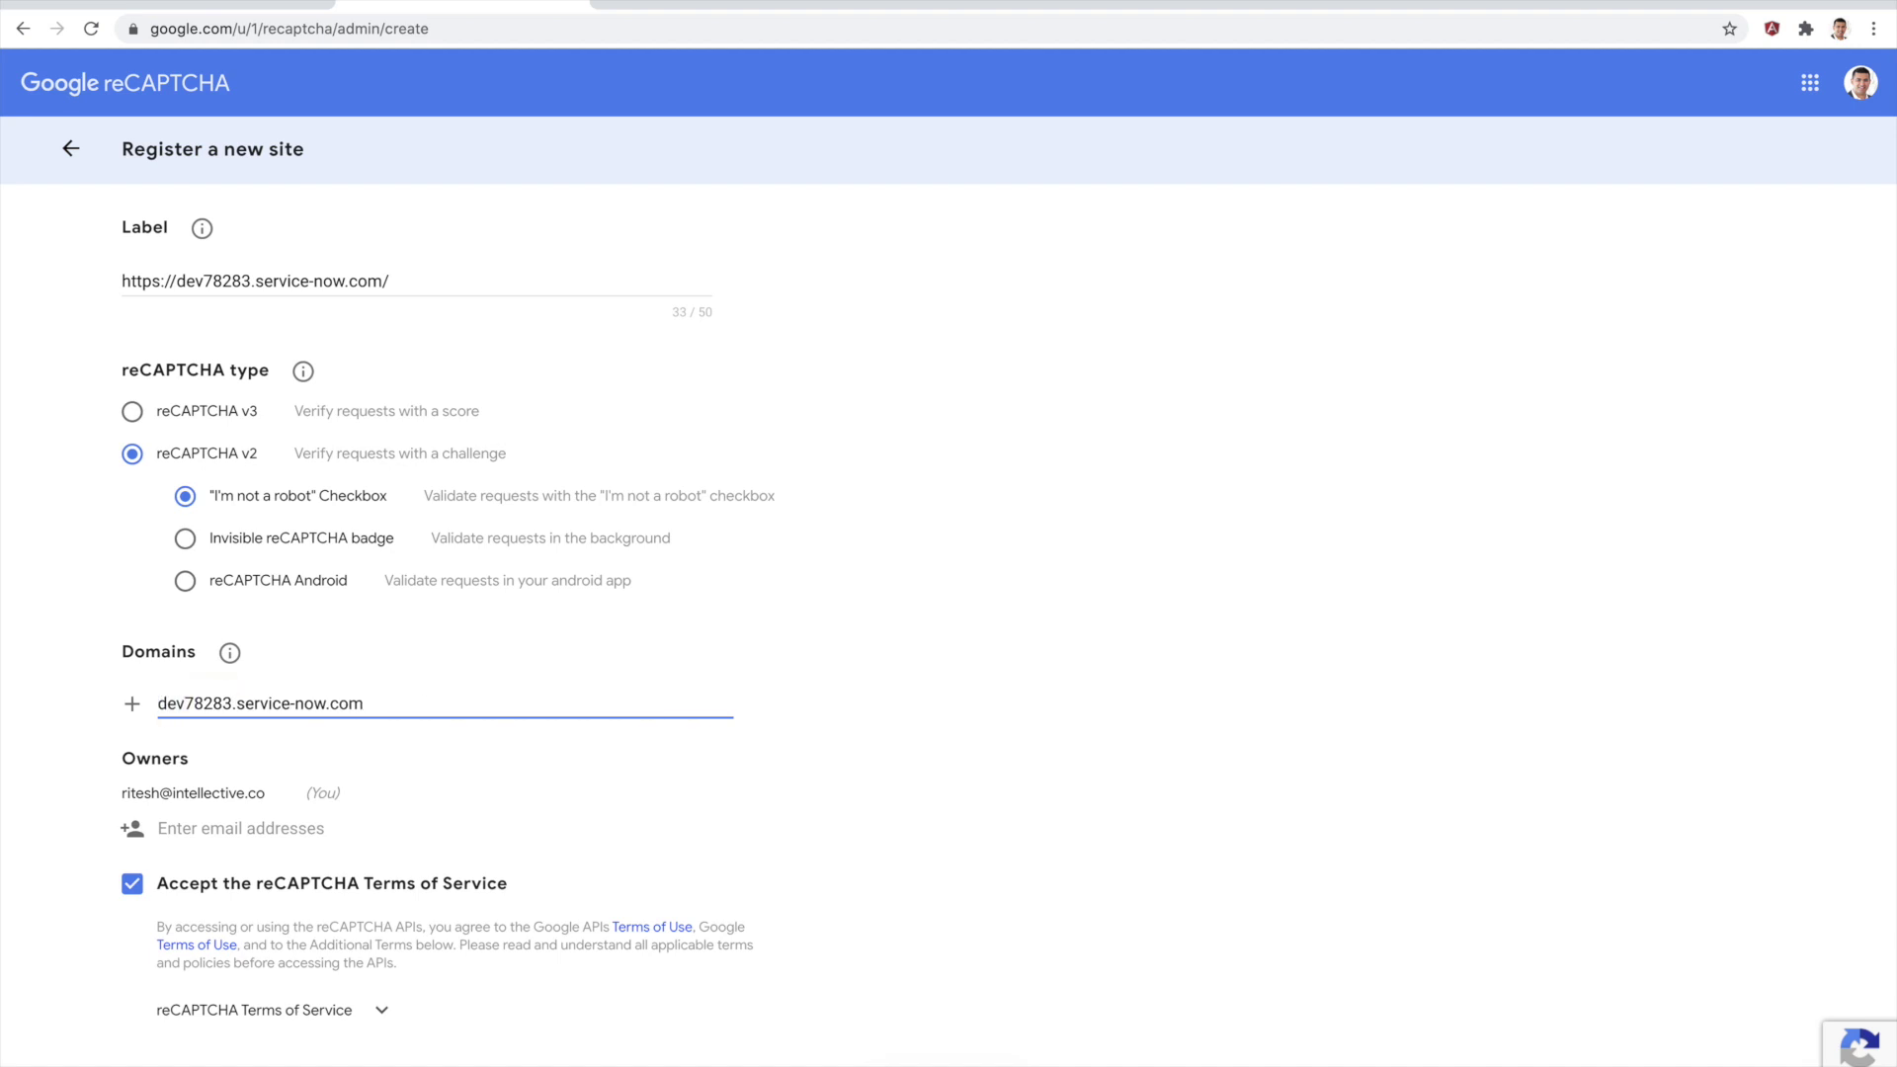
{"action": "left_click", "coordinate": [857, 869]}
{"action": "scroll", "coordinate": [858, 869], "scroll_direction": "down", "scroll_amount": 3}
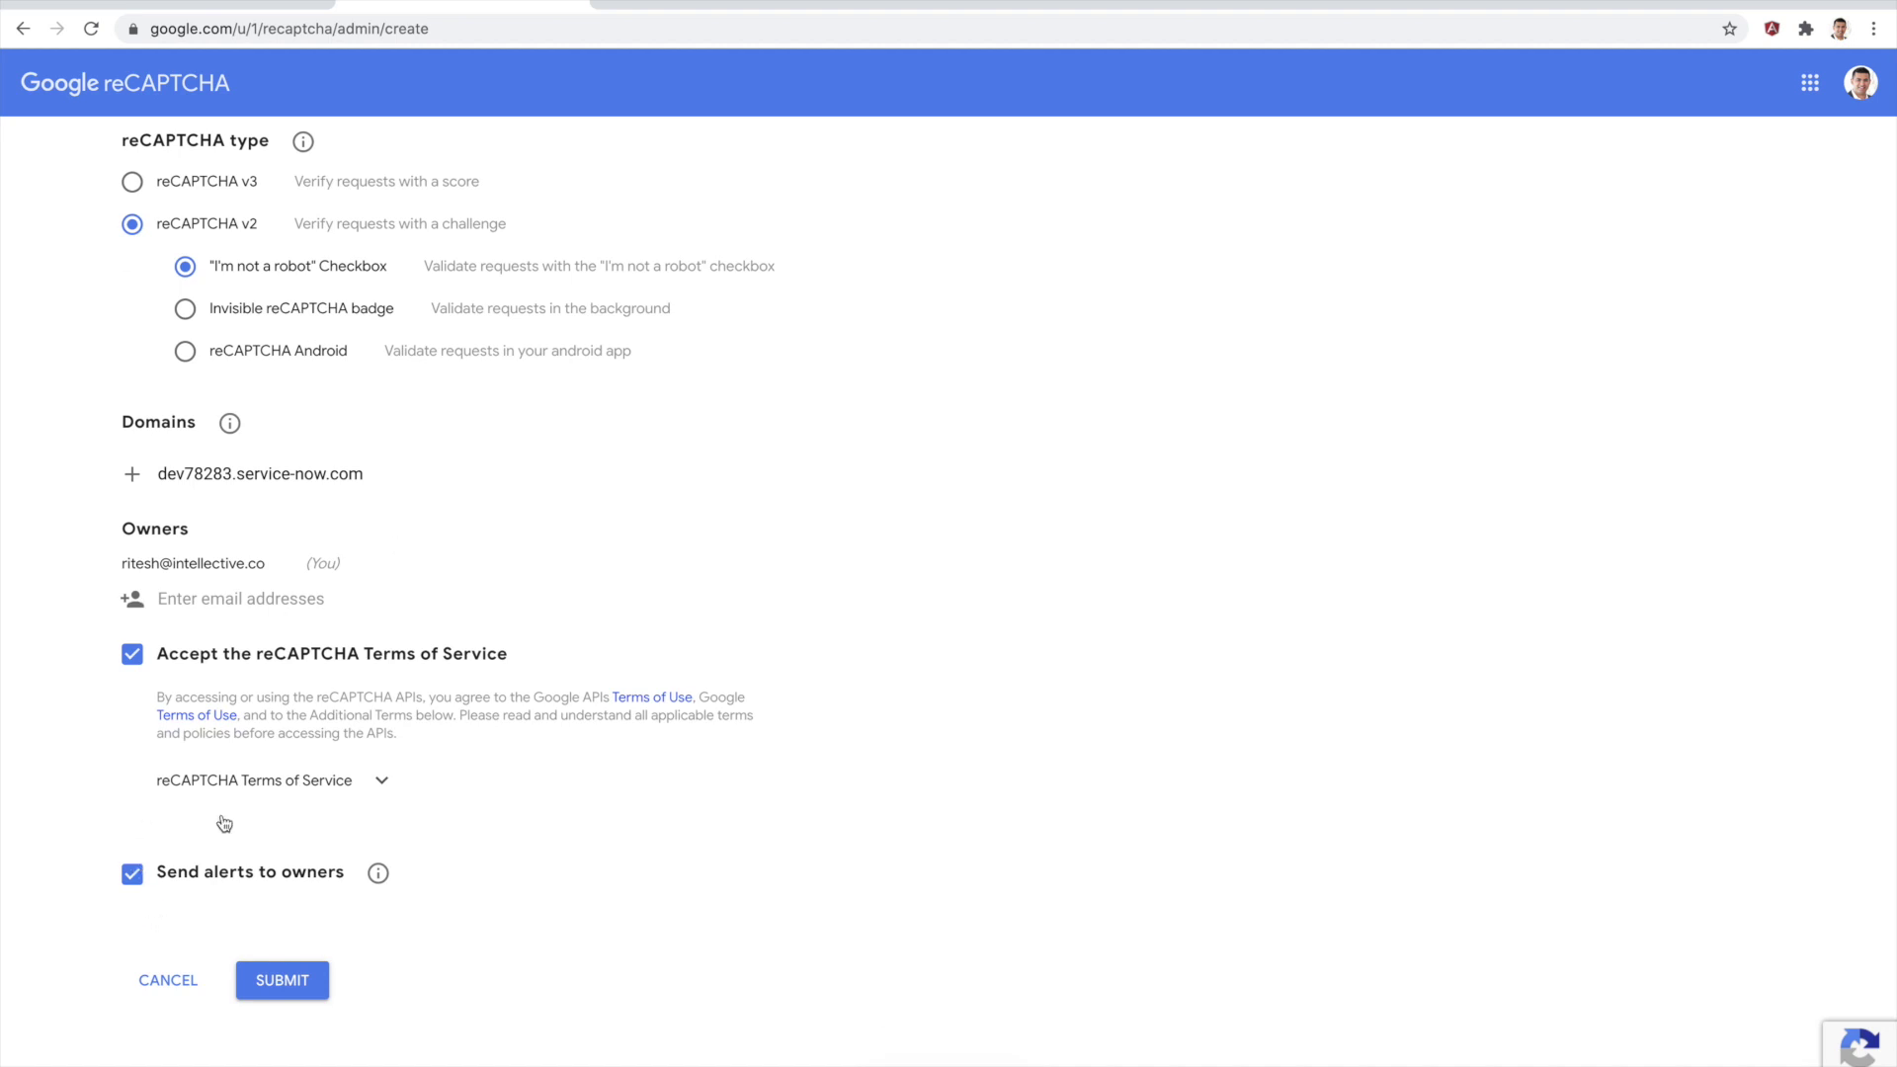
{"action": "left_click", "coordinate": [281, 984]}
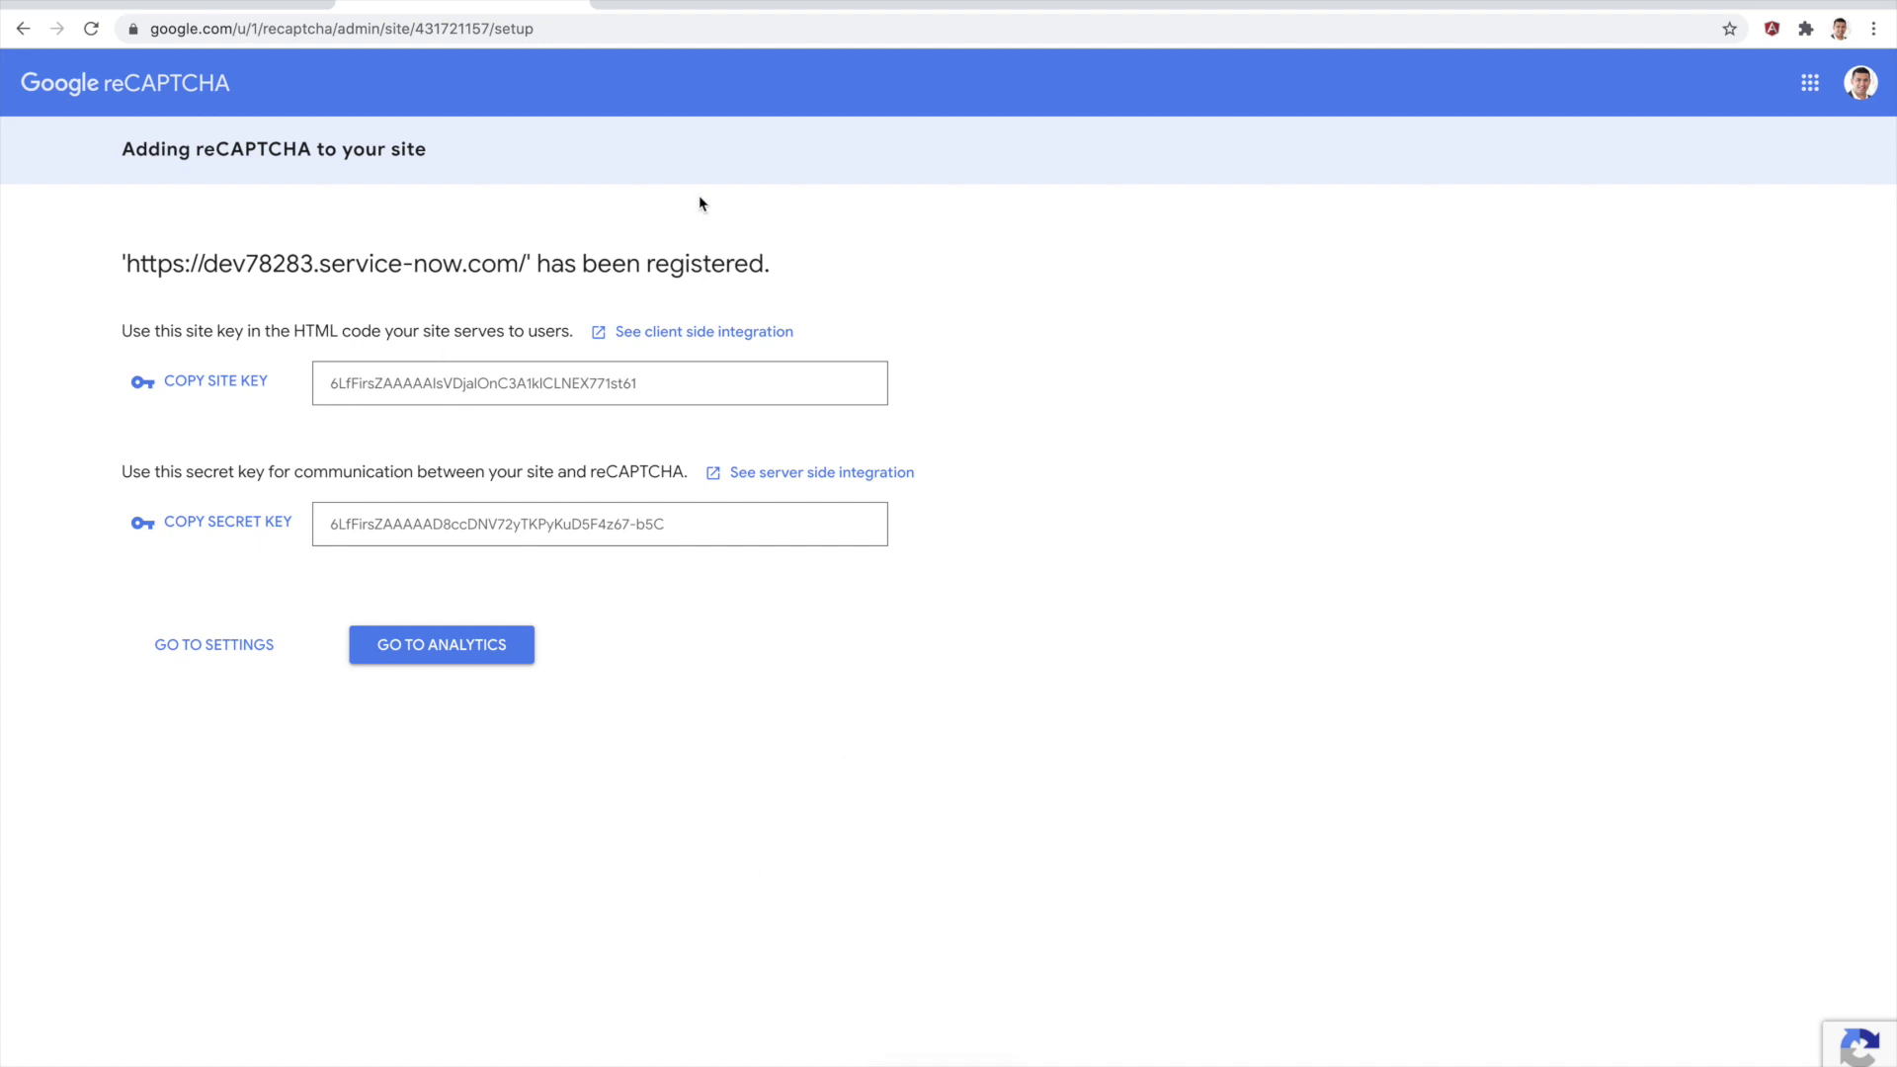
{"action": "left_click", "coordinate": [216, 8]}
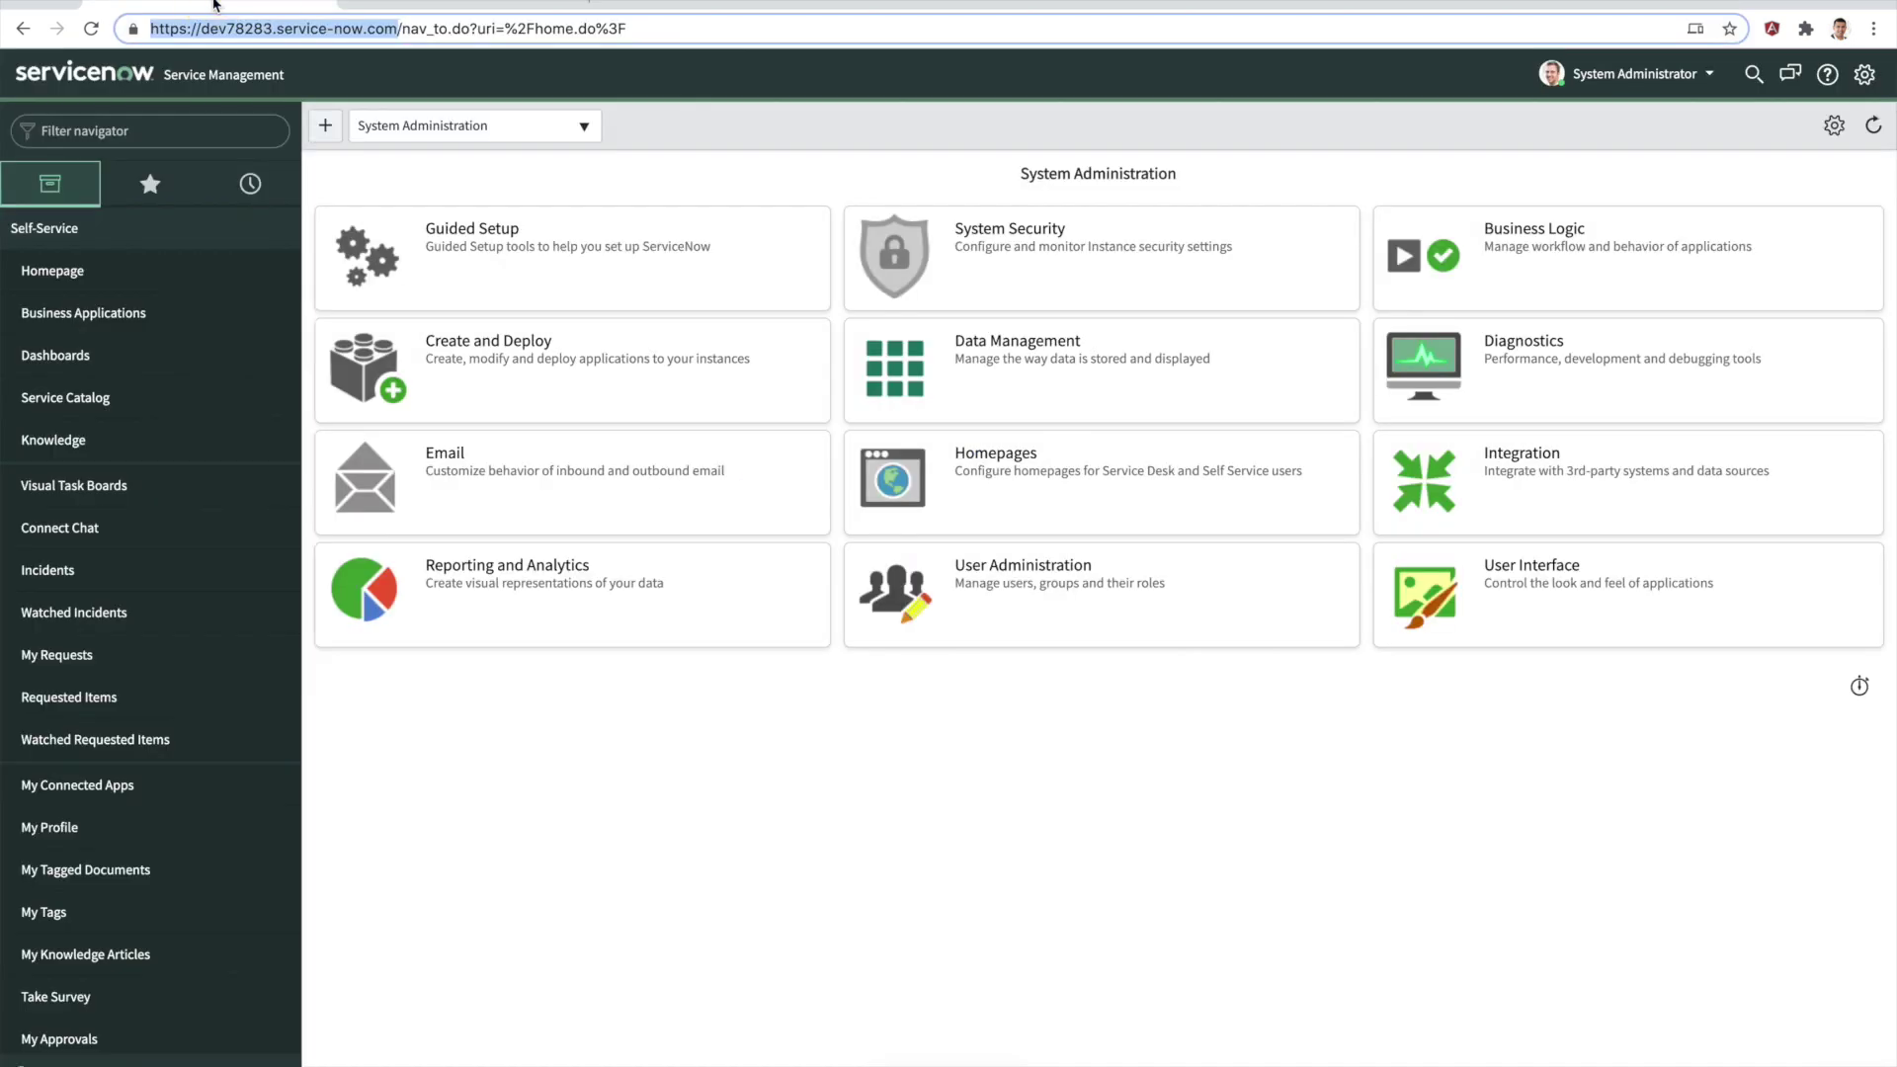
- Open the Retrieved Update Sets list by filtering the navigator for 'retr'
{"action": "left_click", "coordinate": [162, 134]}
{"action": "type", "text": "retr"}
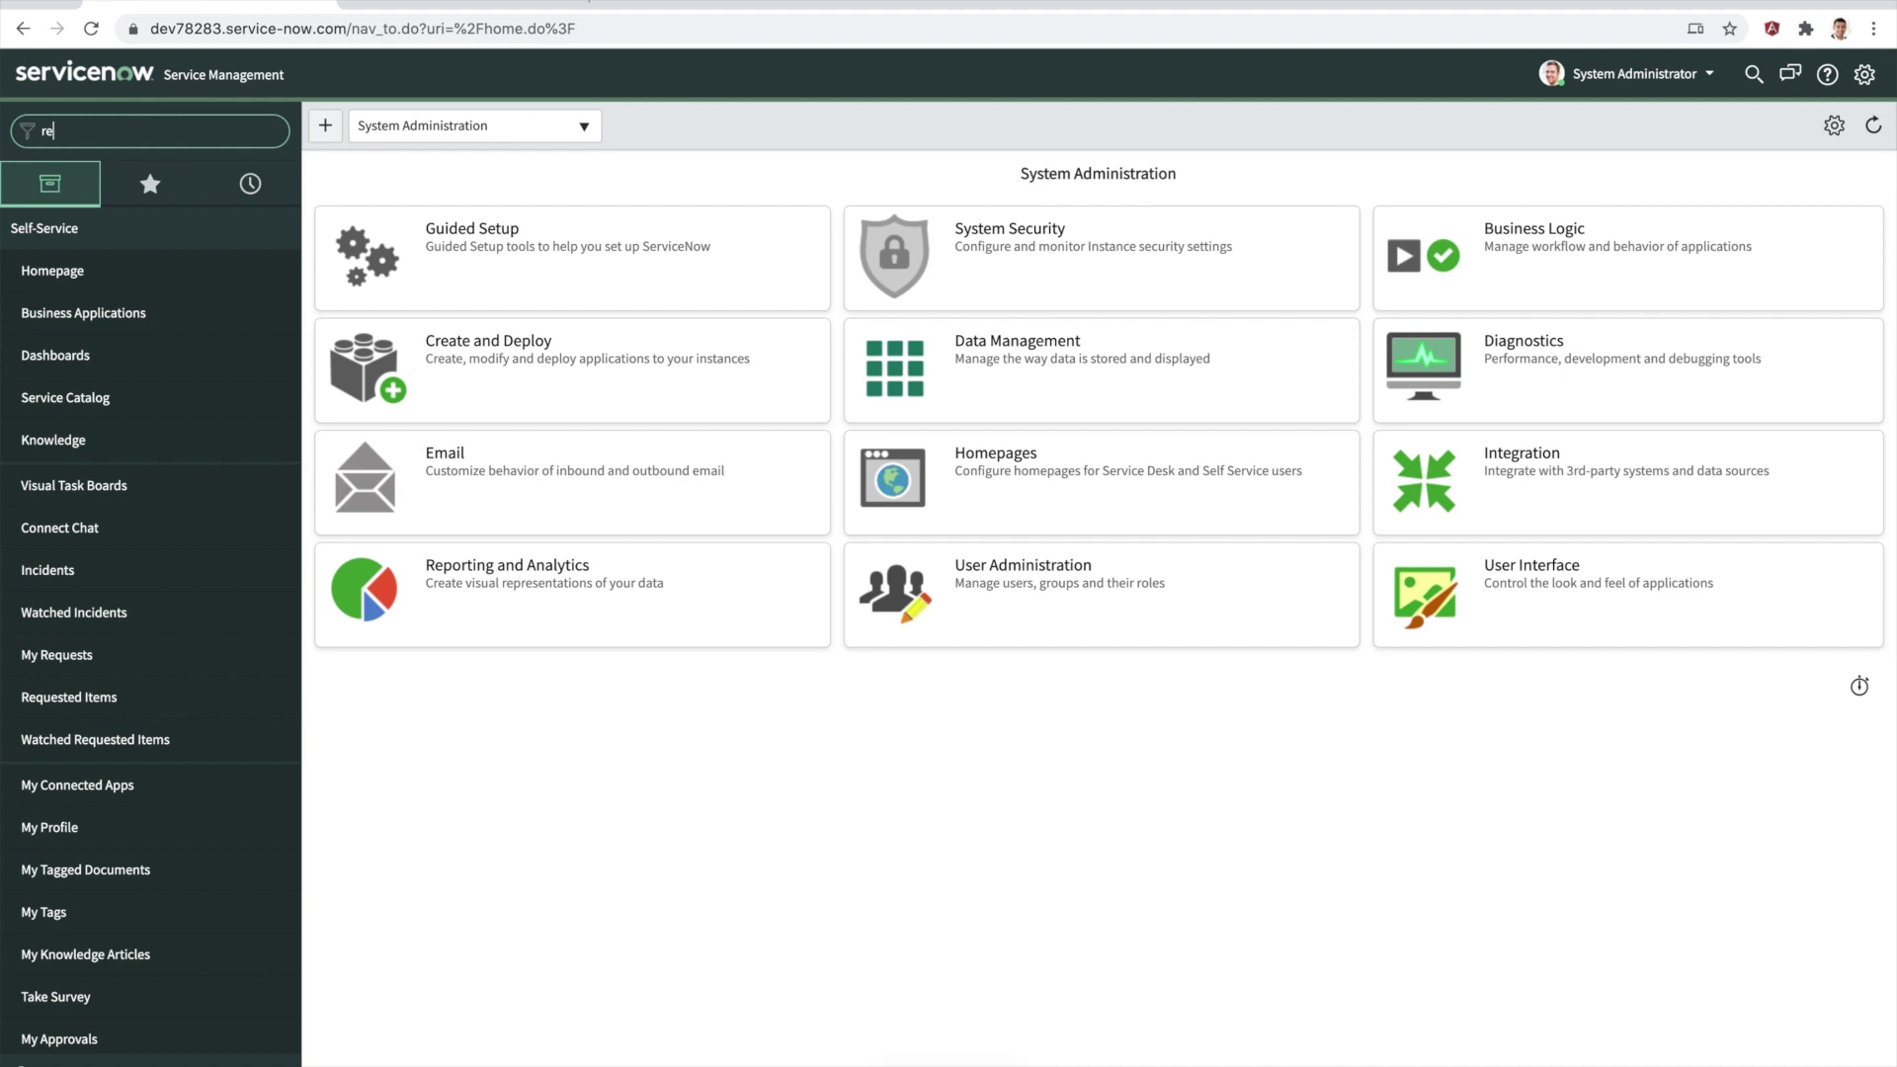
{"action": "left_click", "coordinate": [93, 355]}
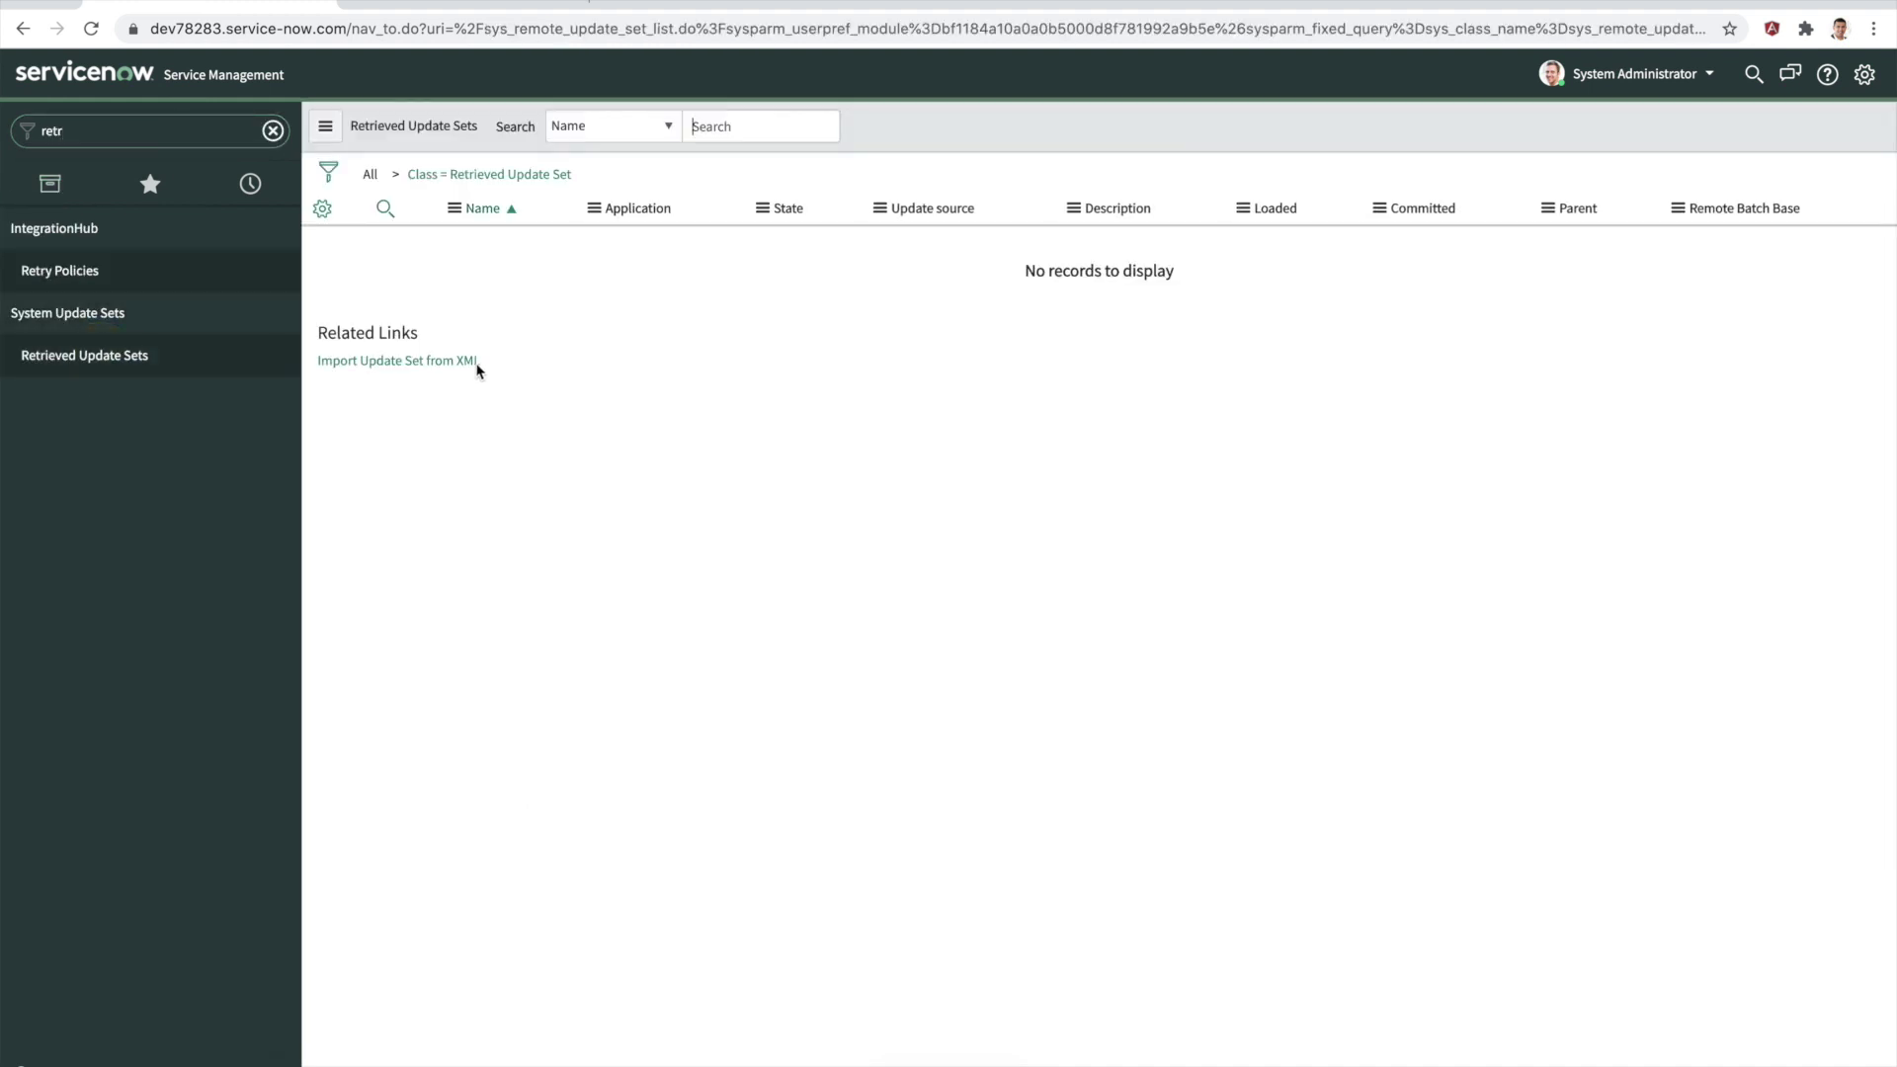
- Import google-recaptcha-update-set.xml and open the Google Recaptcha by Intellective update set
{"action": "left_click", "coordinate": [445, 363]}
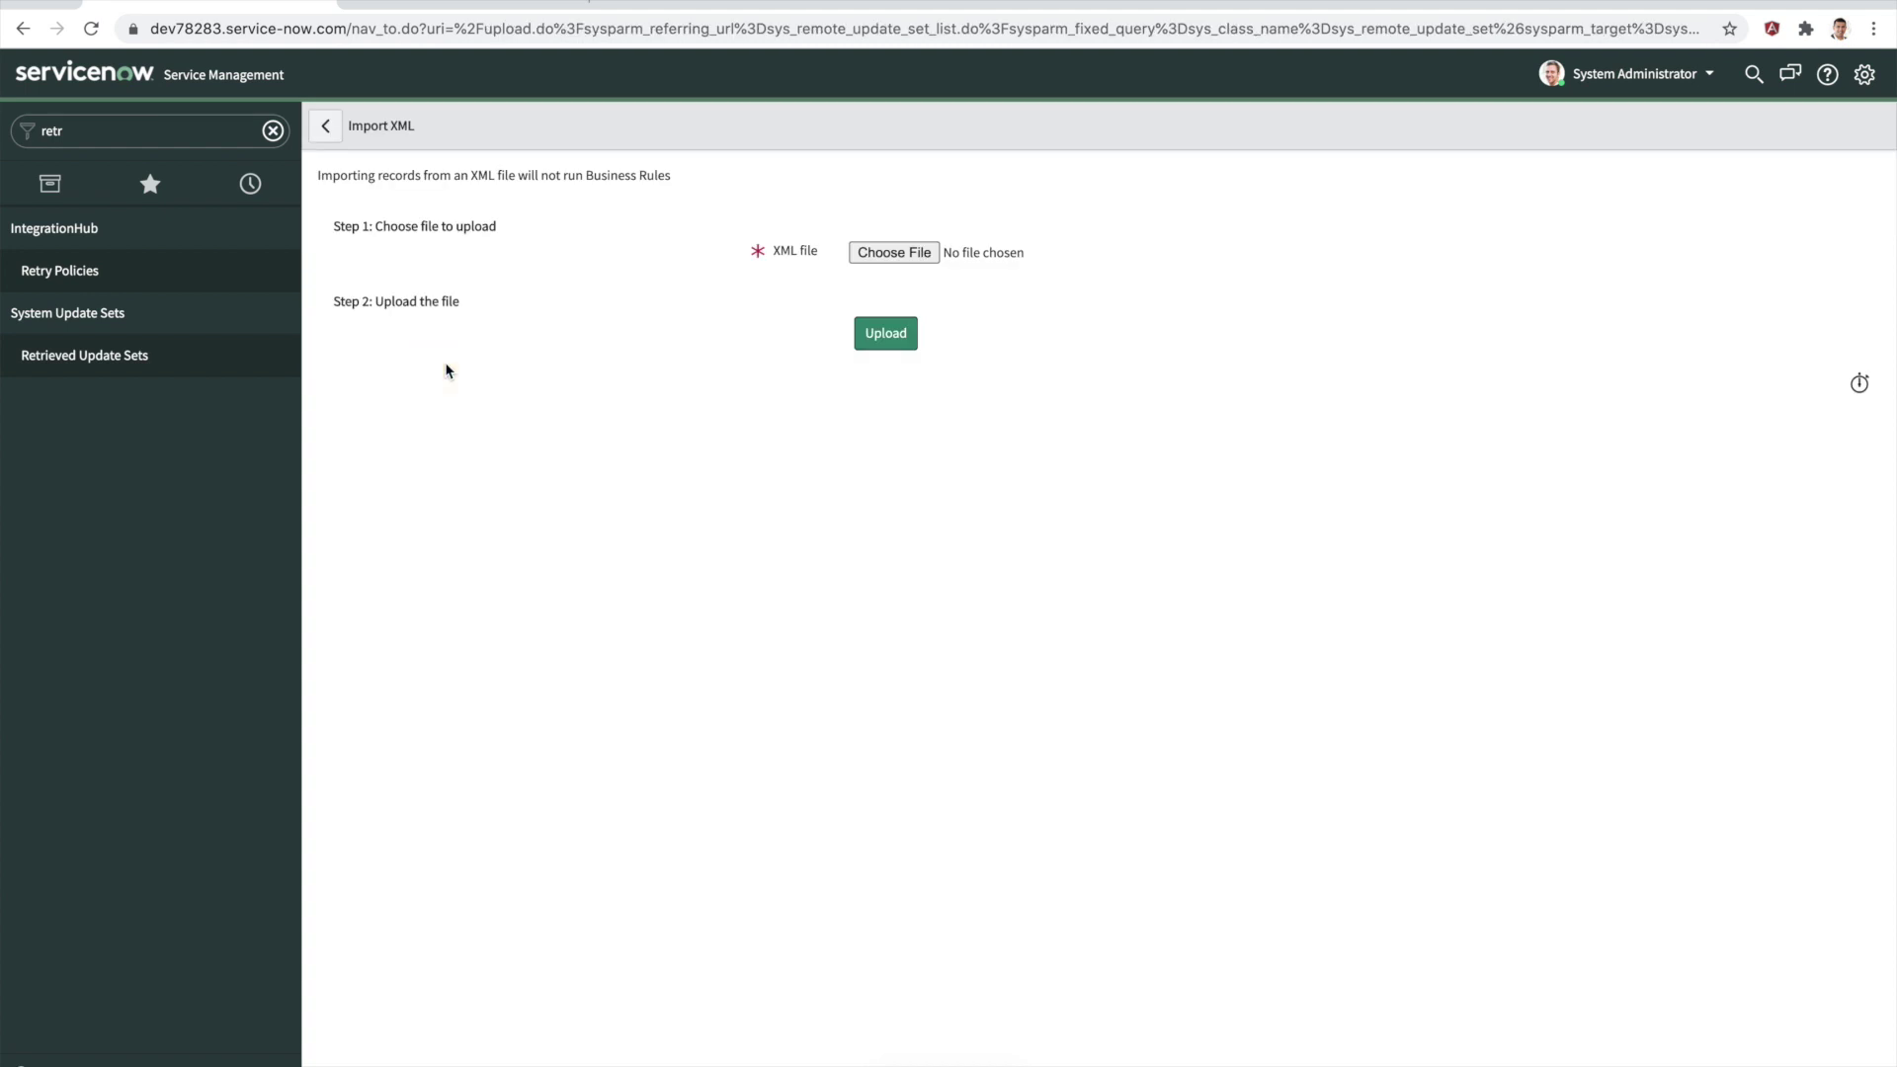
{"action": "left_click", "coordinate": [901, 253]}
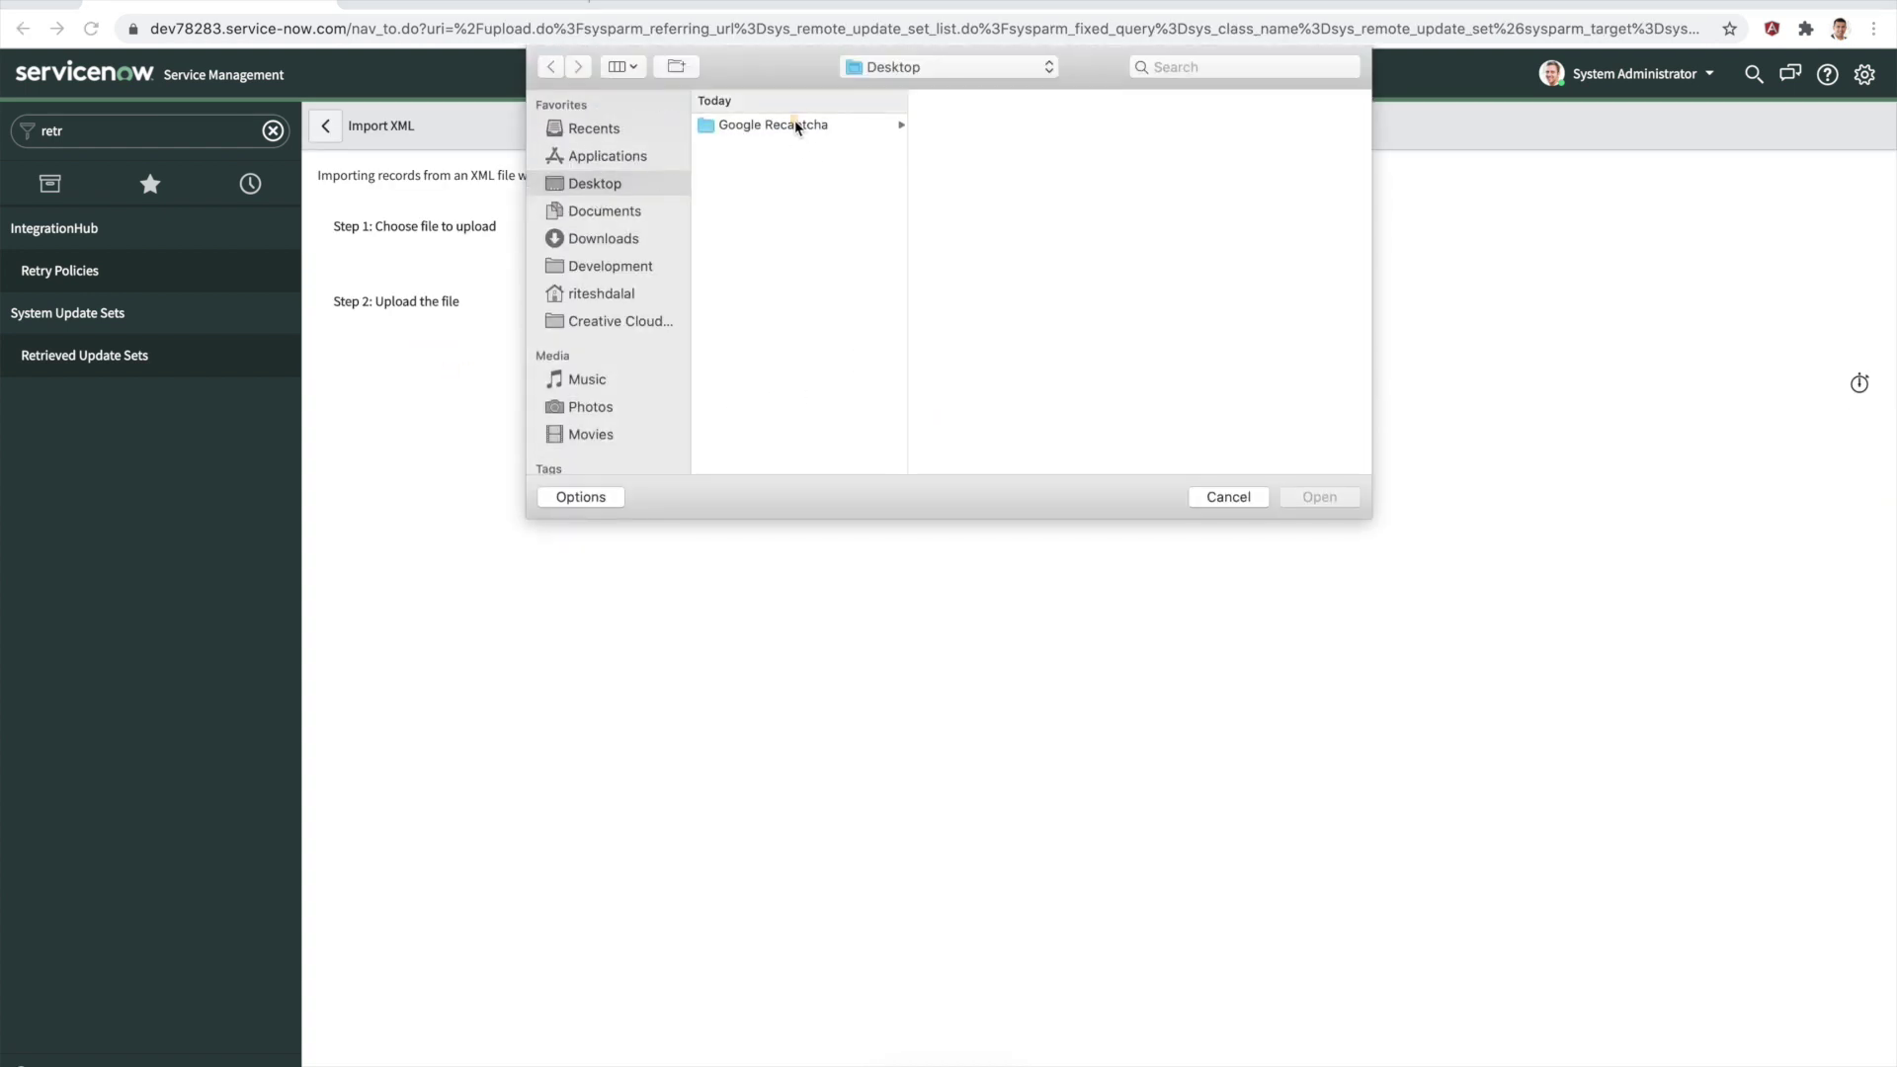
{"action": "left_click", "coordinate": [794, 121]}
{"action": "left_click", "coordinate": [1018, 123]}
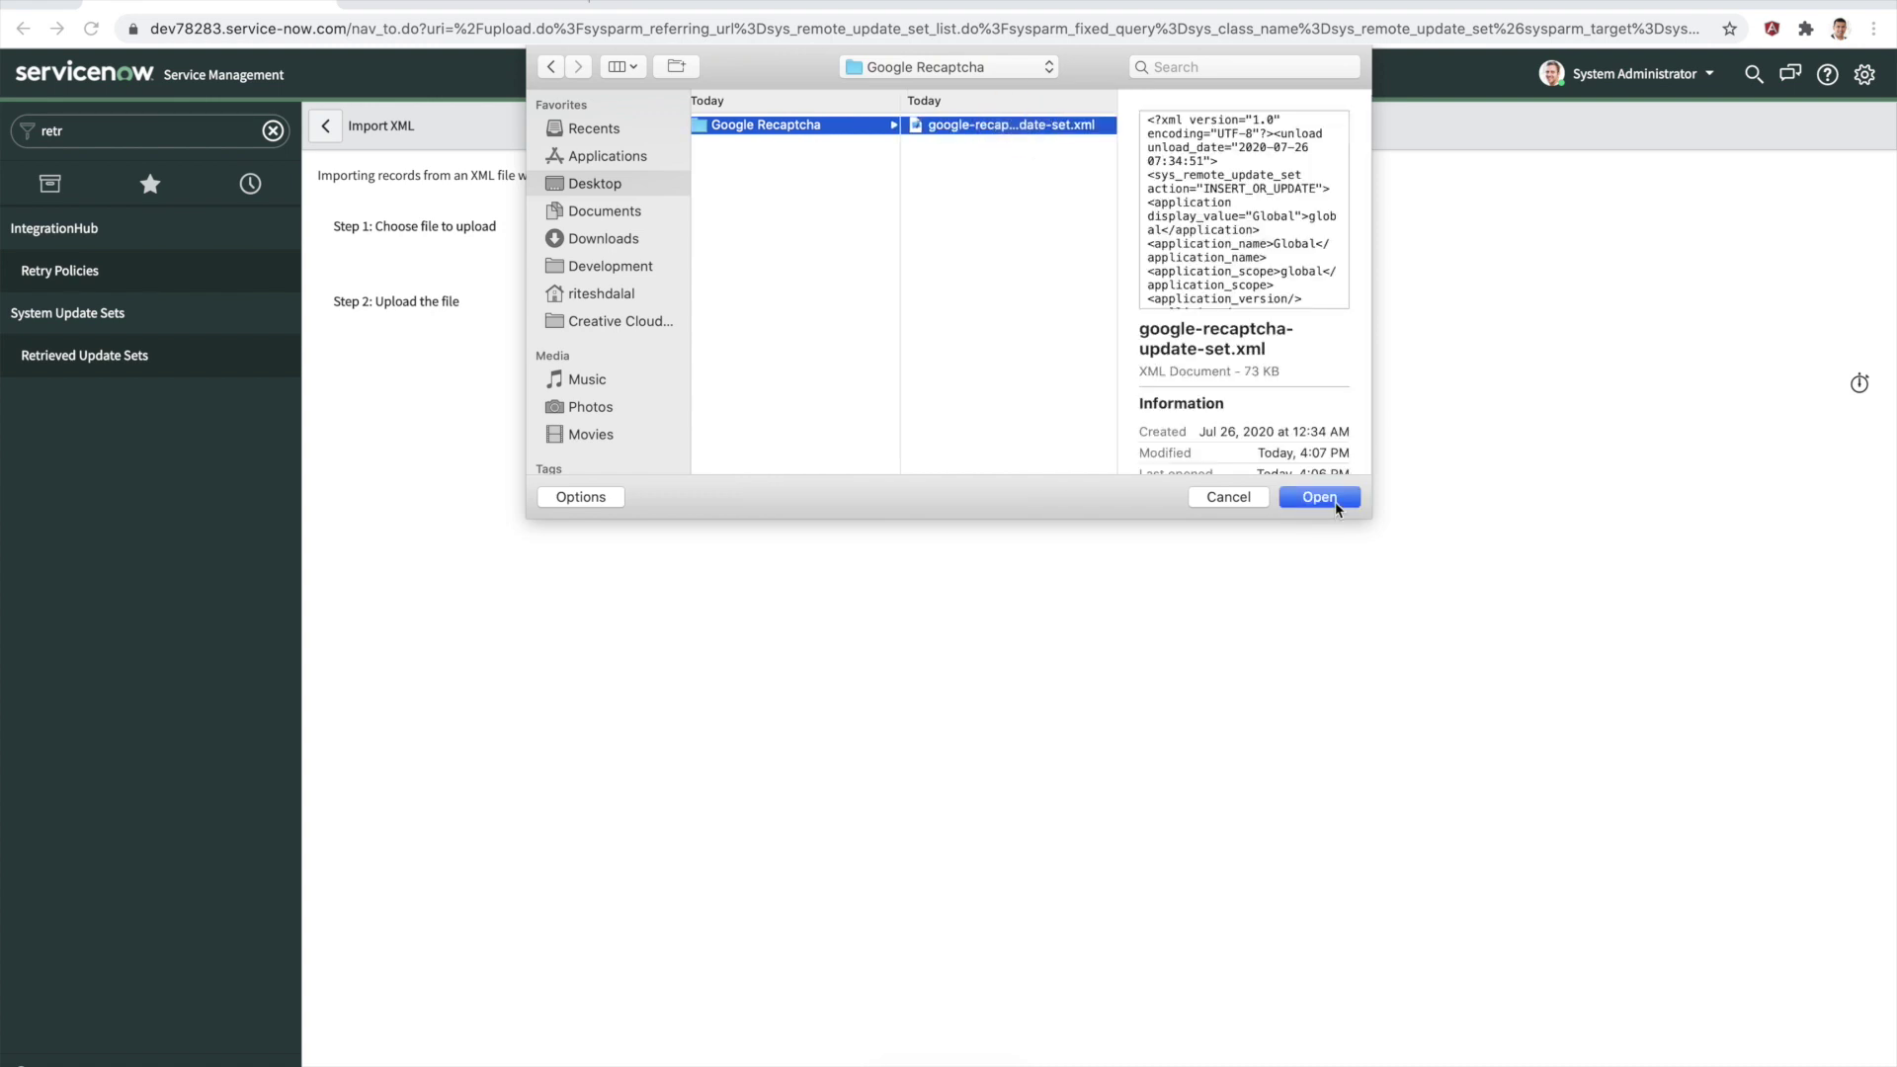
{"action": "left_click", "coordinate": [1321, 497]}
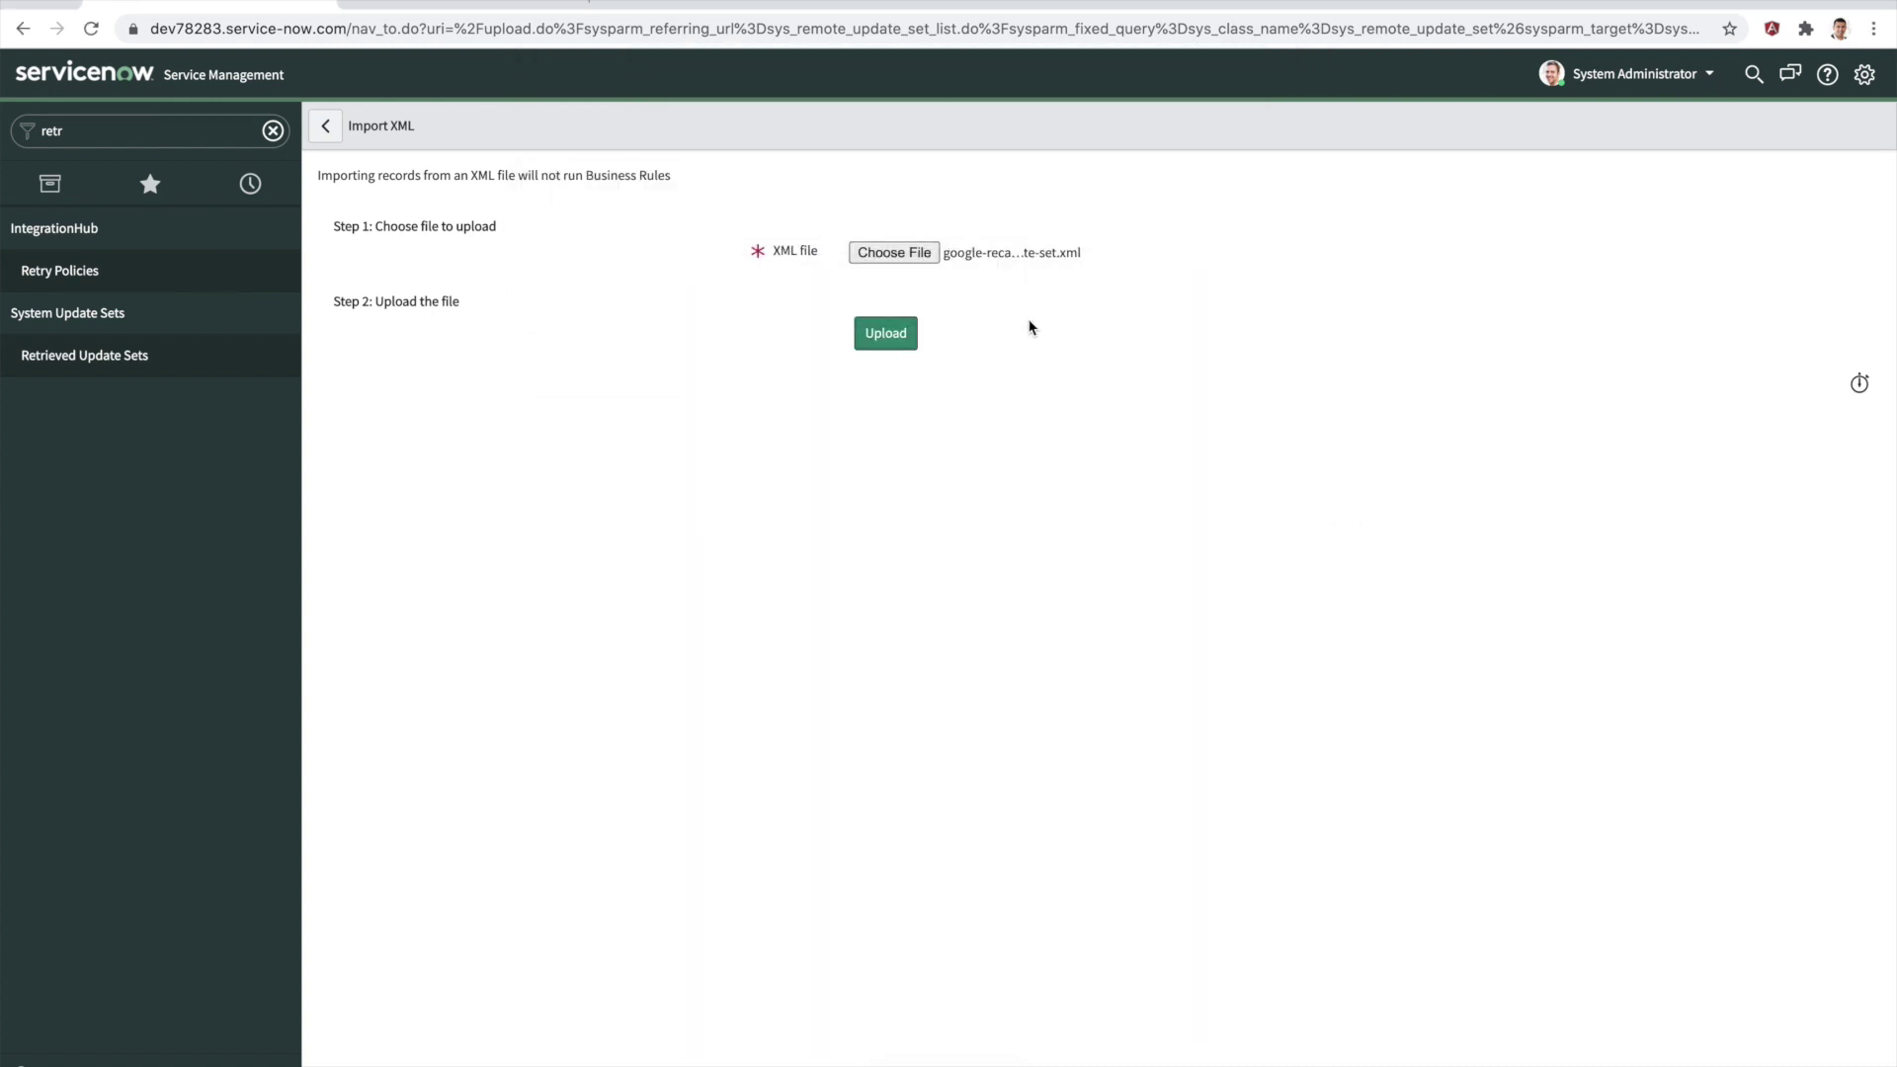
{"action": "left_click", "coordinate": [882, 335]}
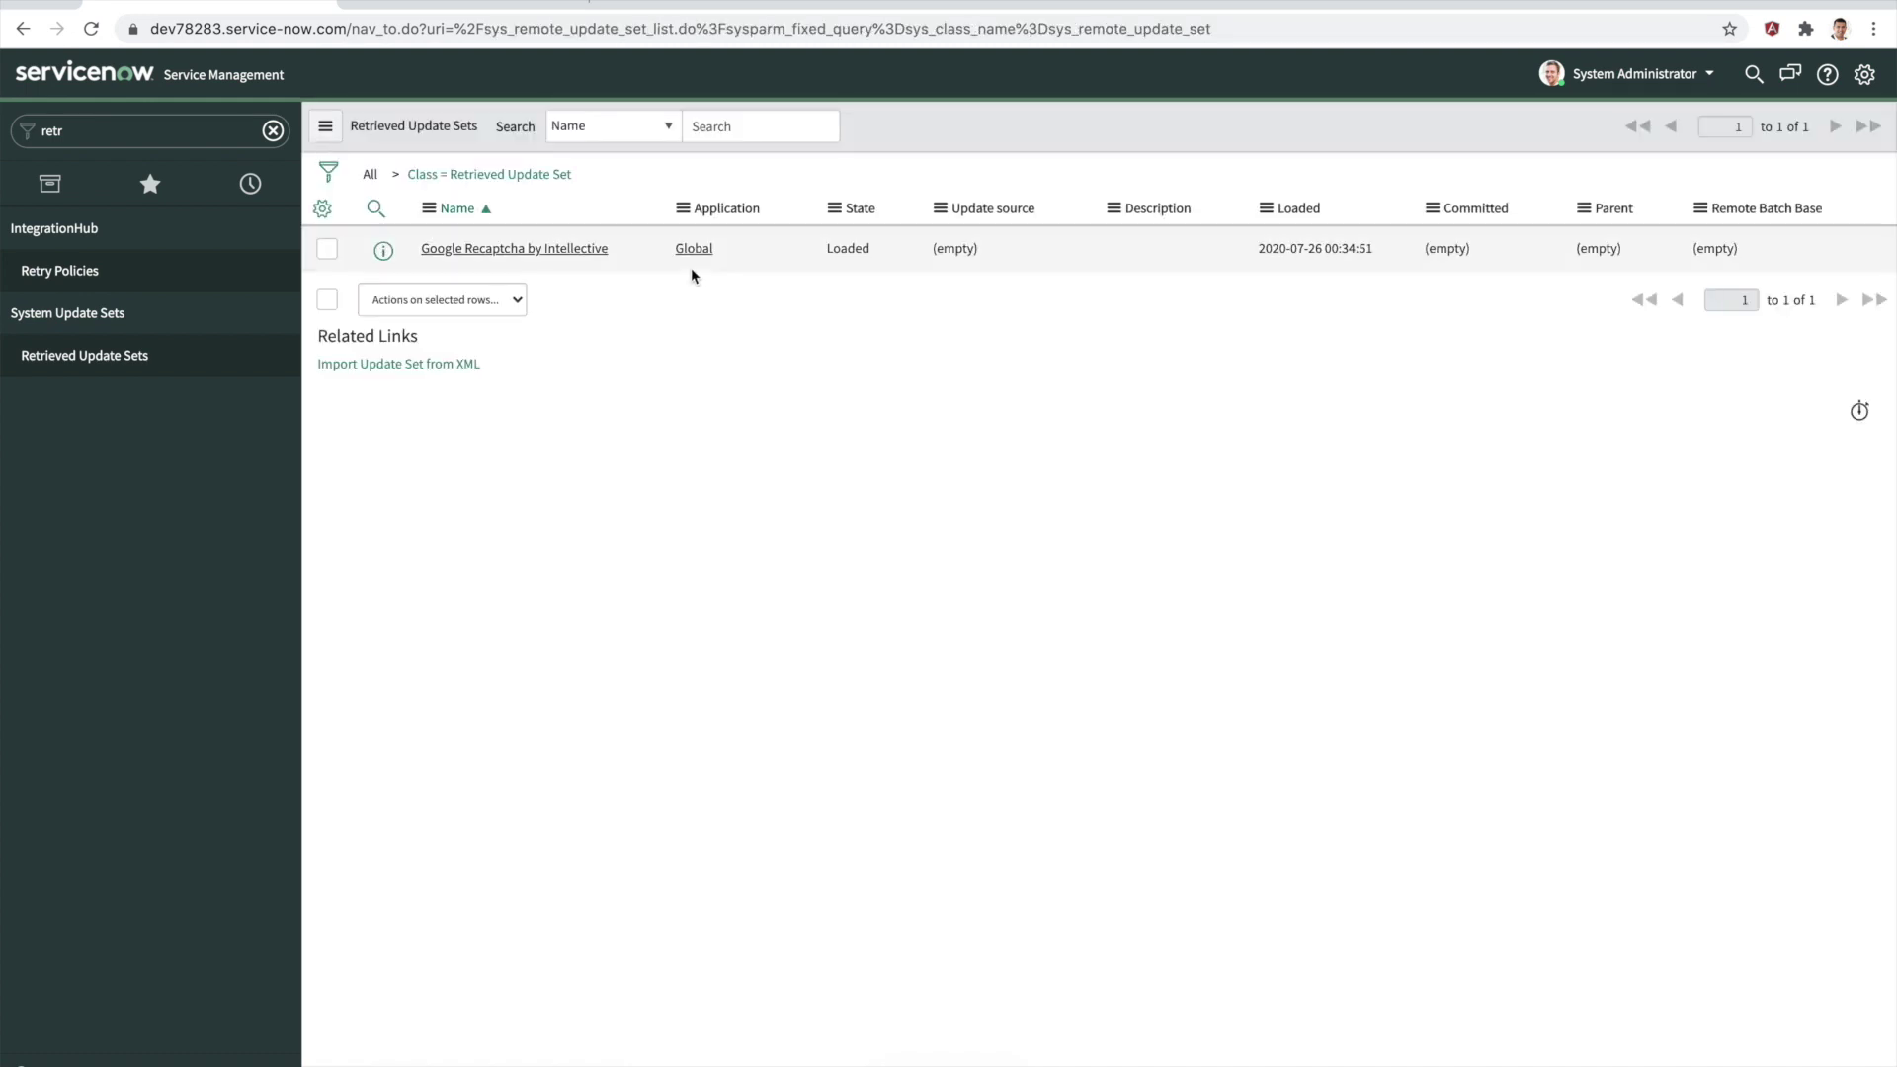
{"action": "left_click", "coordinate": [580, 251]}
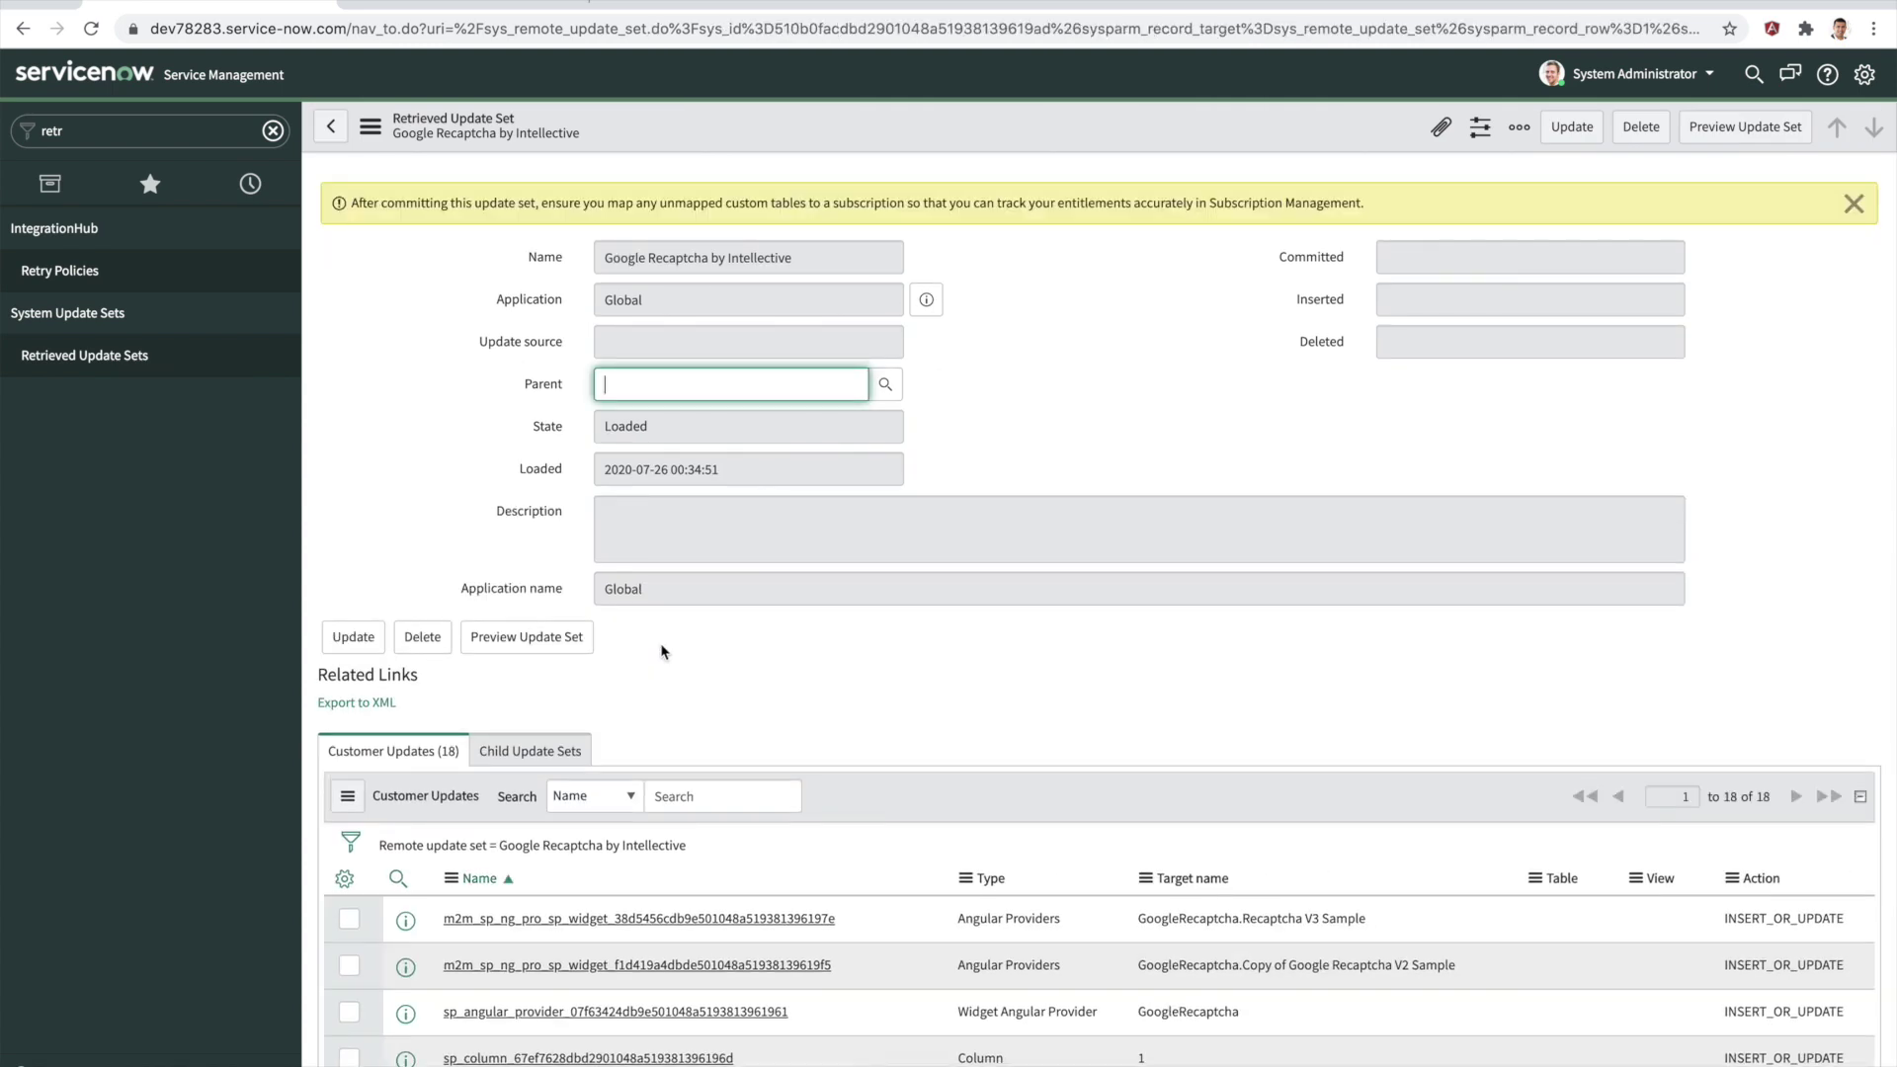
- Preview the Google Recaptcha by Intellective update set, then commit its 18 records
{"action": "left_click", "coordinate": [538, 638]}
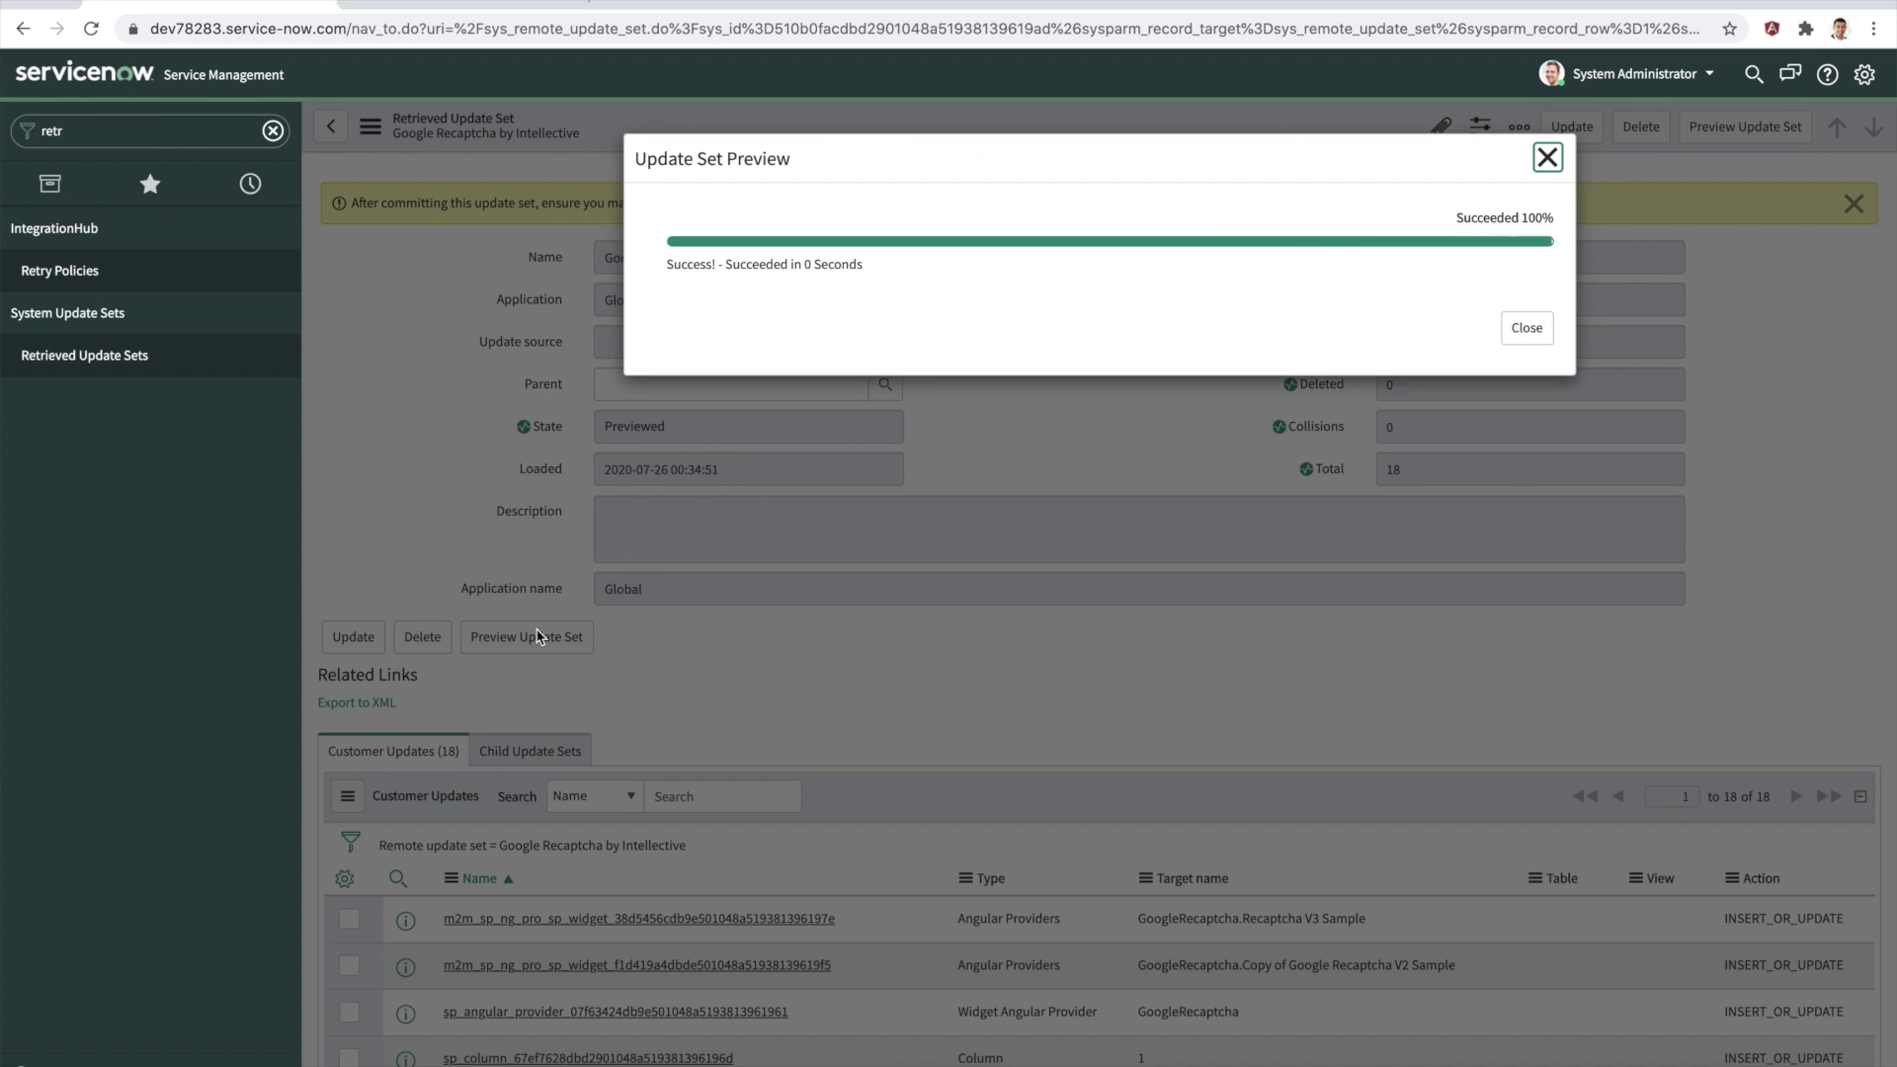
{"action": "left_click", "coordinate": [1525, 327]}
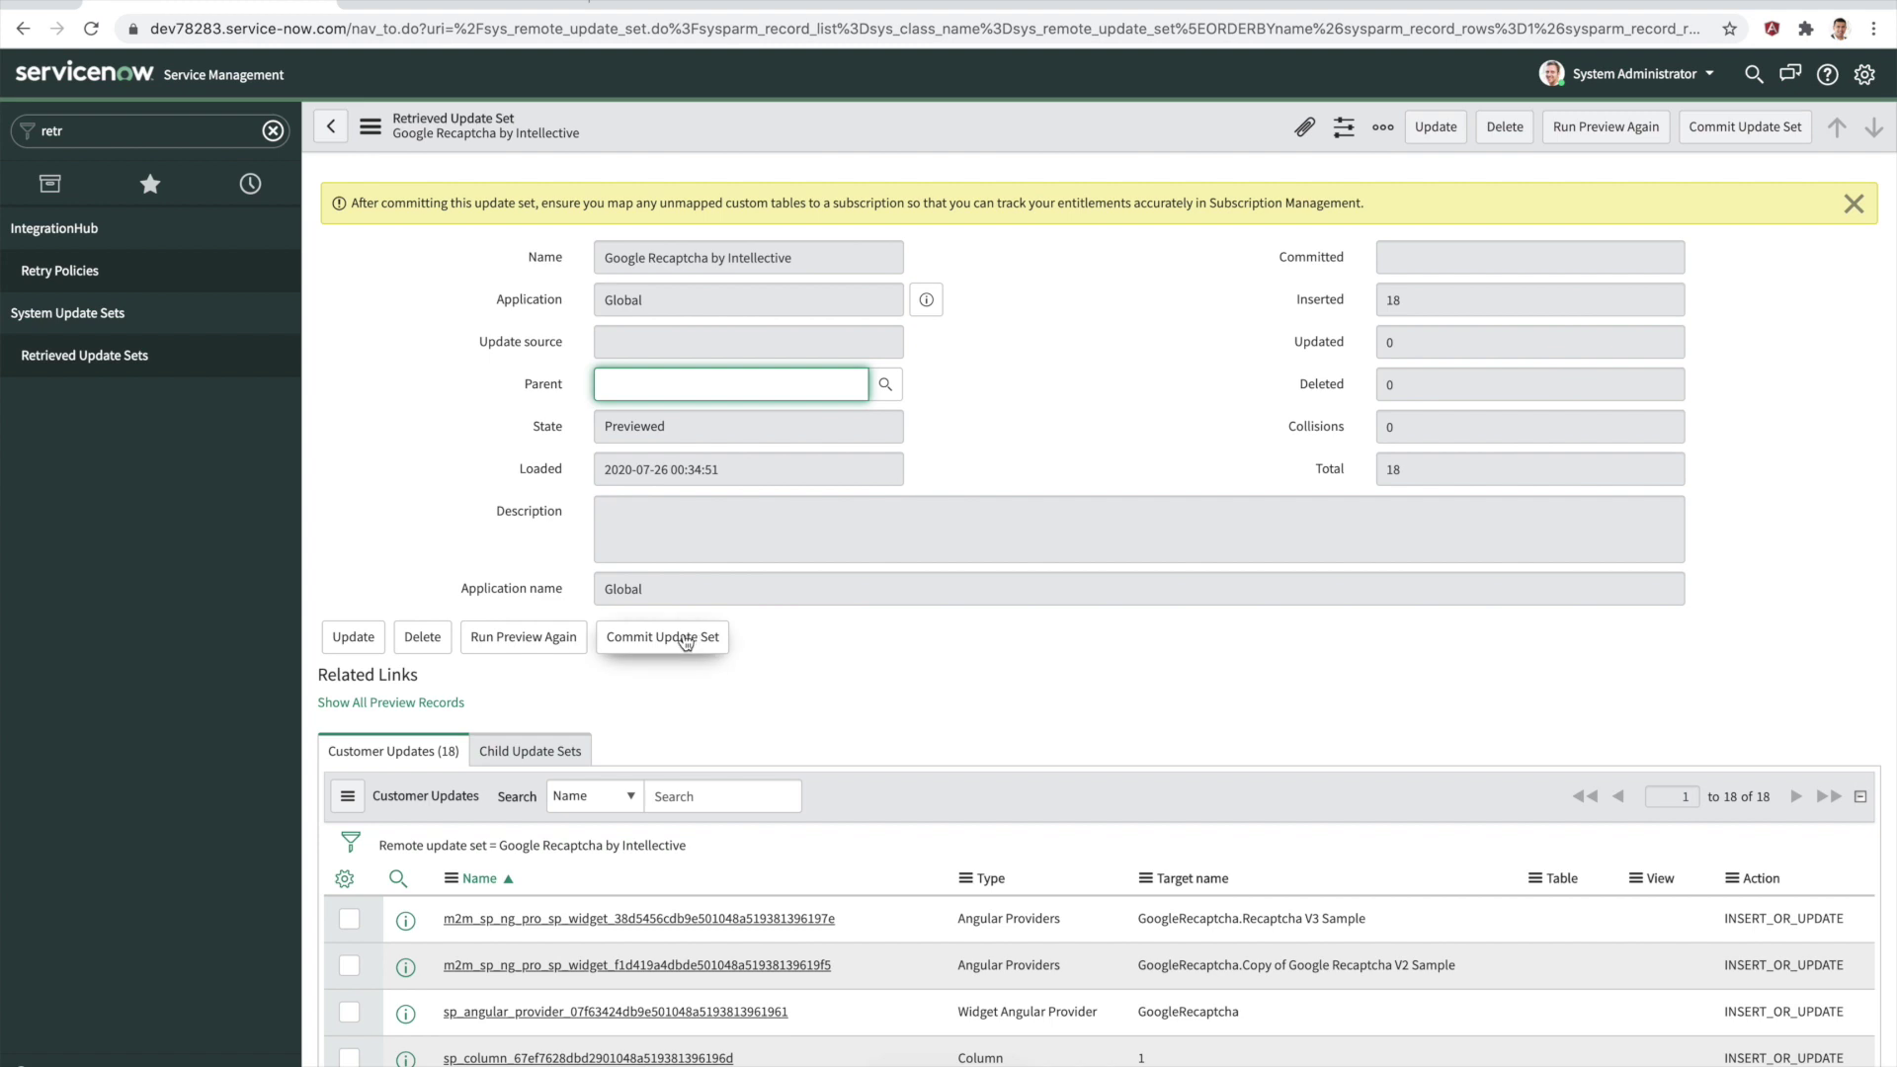
{"action": "left_click", "coordinate": [686, 638]}
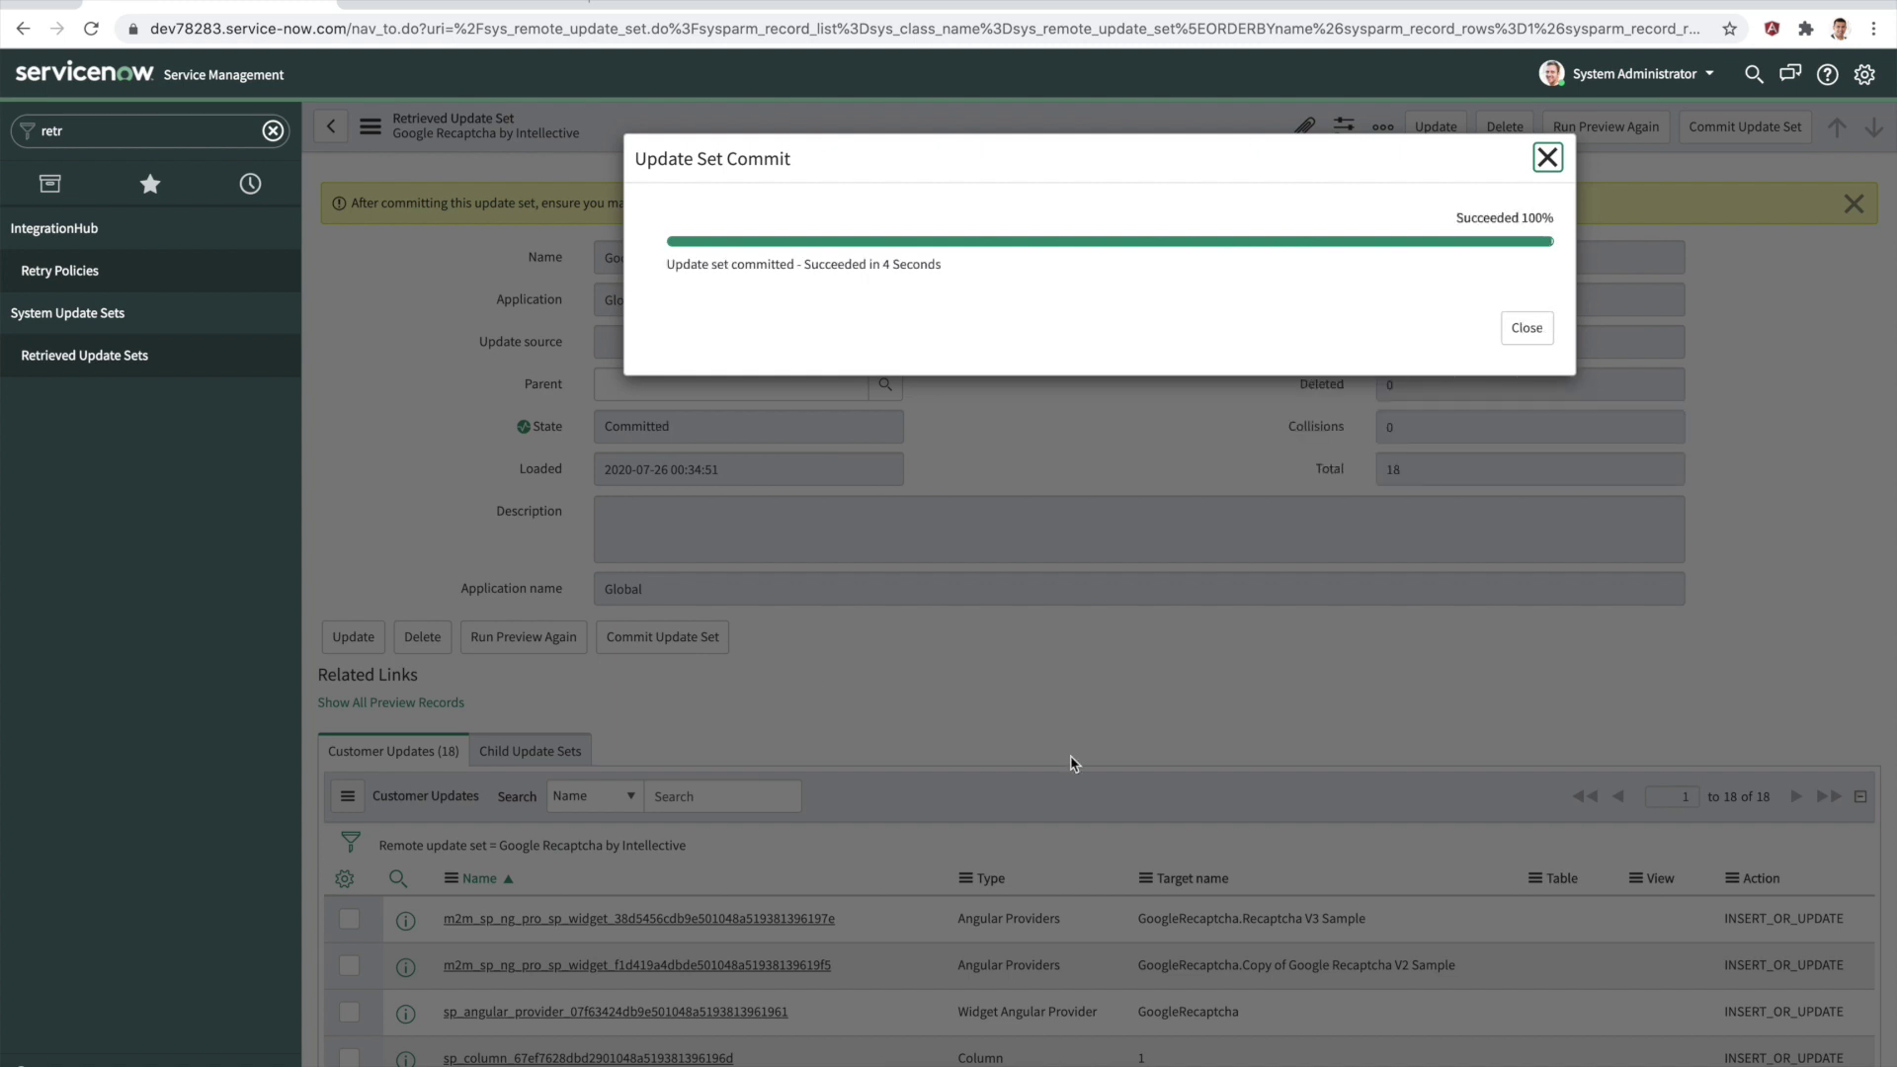
{"action": "left_click", "coordinate": [1526, 329]}
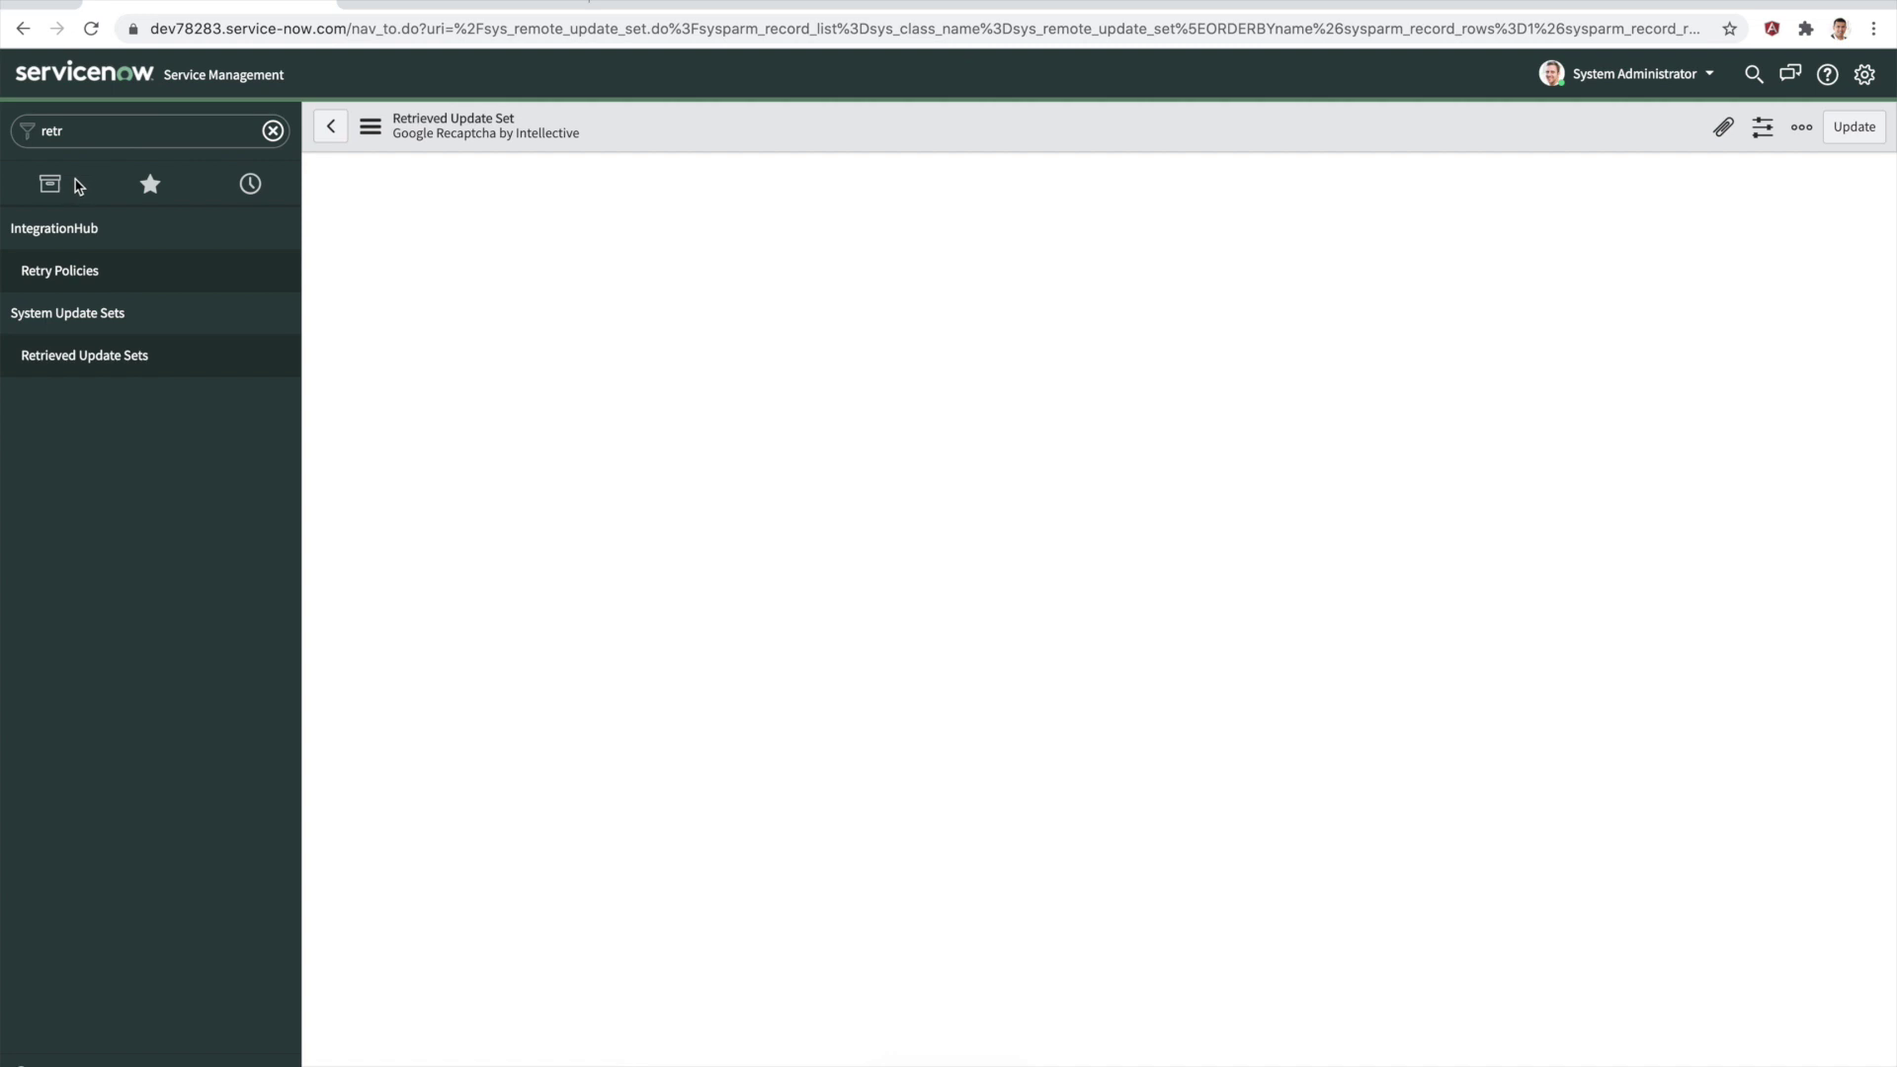
- Filter the navigator for 'portal' and open the Portals list
{"action": "left_click", "coordinate": [89, 130]}
{"action": "left_click", "coordinate": [89, 130]}
{"action": "key", "text": "BackSpace"}
{"action": "key", "text": "BackSpace"}
{"action": "key", "text": "BackSpace"}
{"action": "key", "text": "BackSpace"}
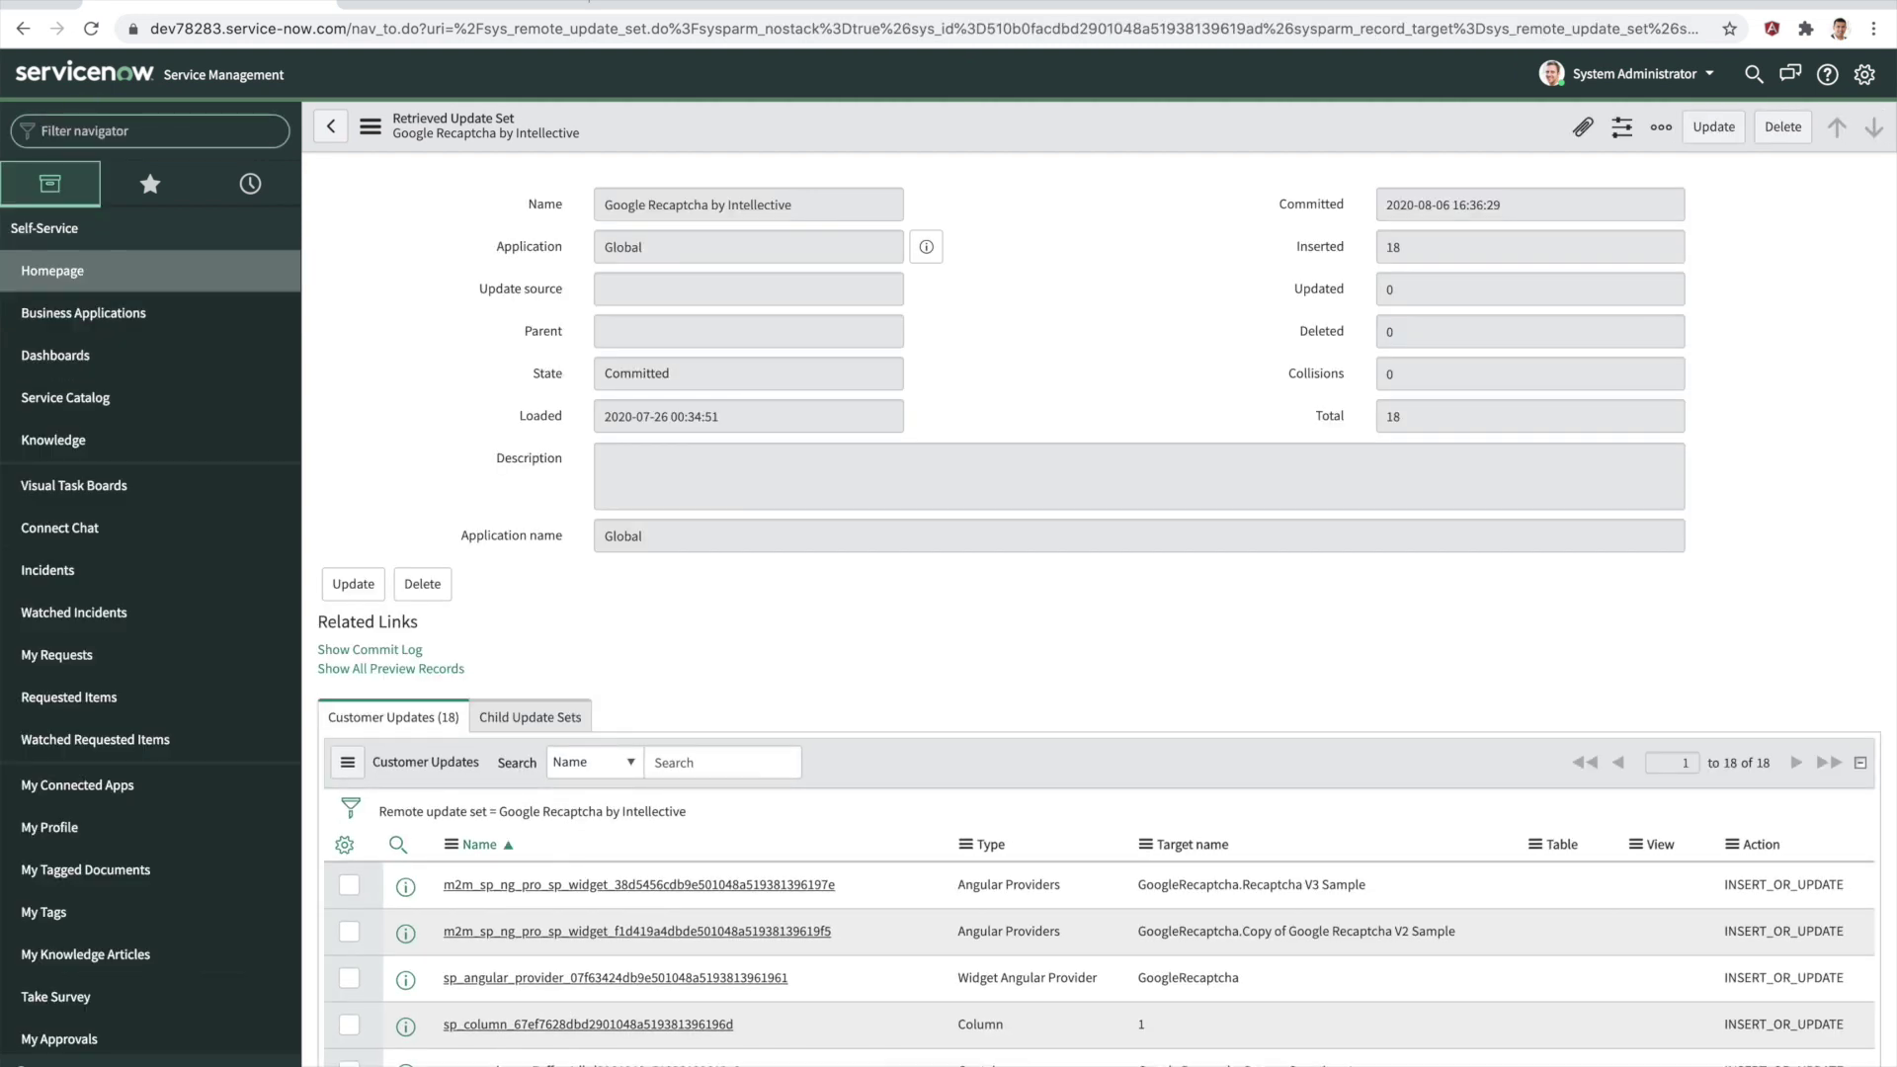
{"action": "type", "text": "s"}
{"action": "key", "text": "BackSpace"}
{"action": "type", "text": "portal"}
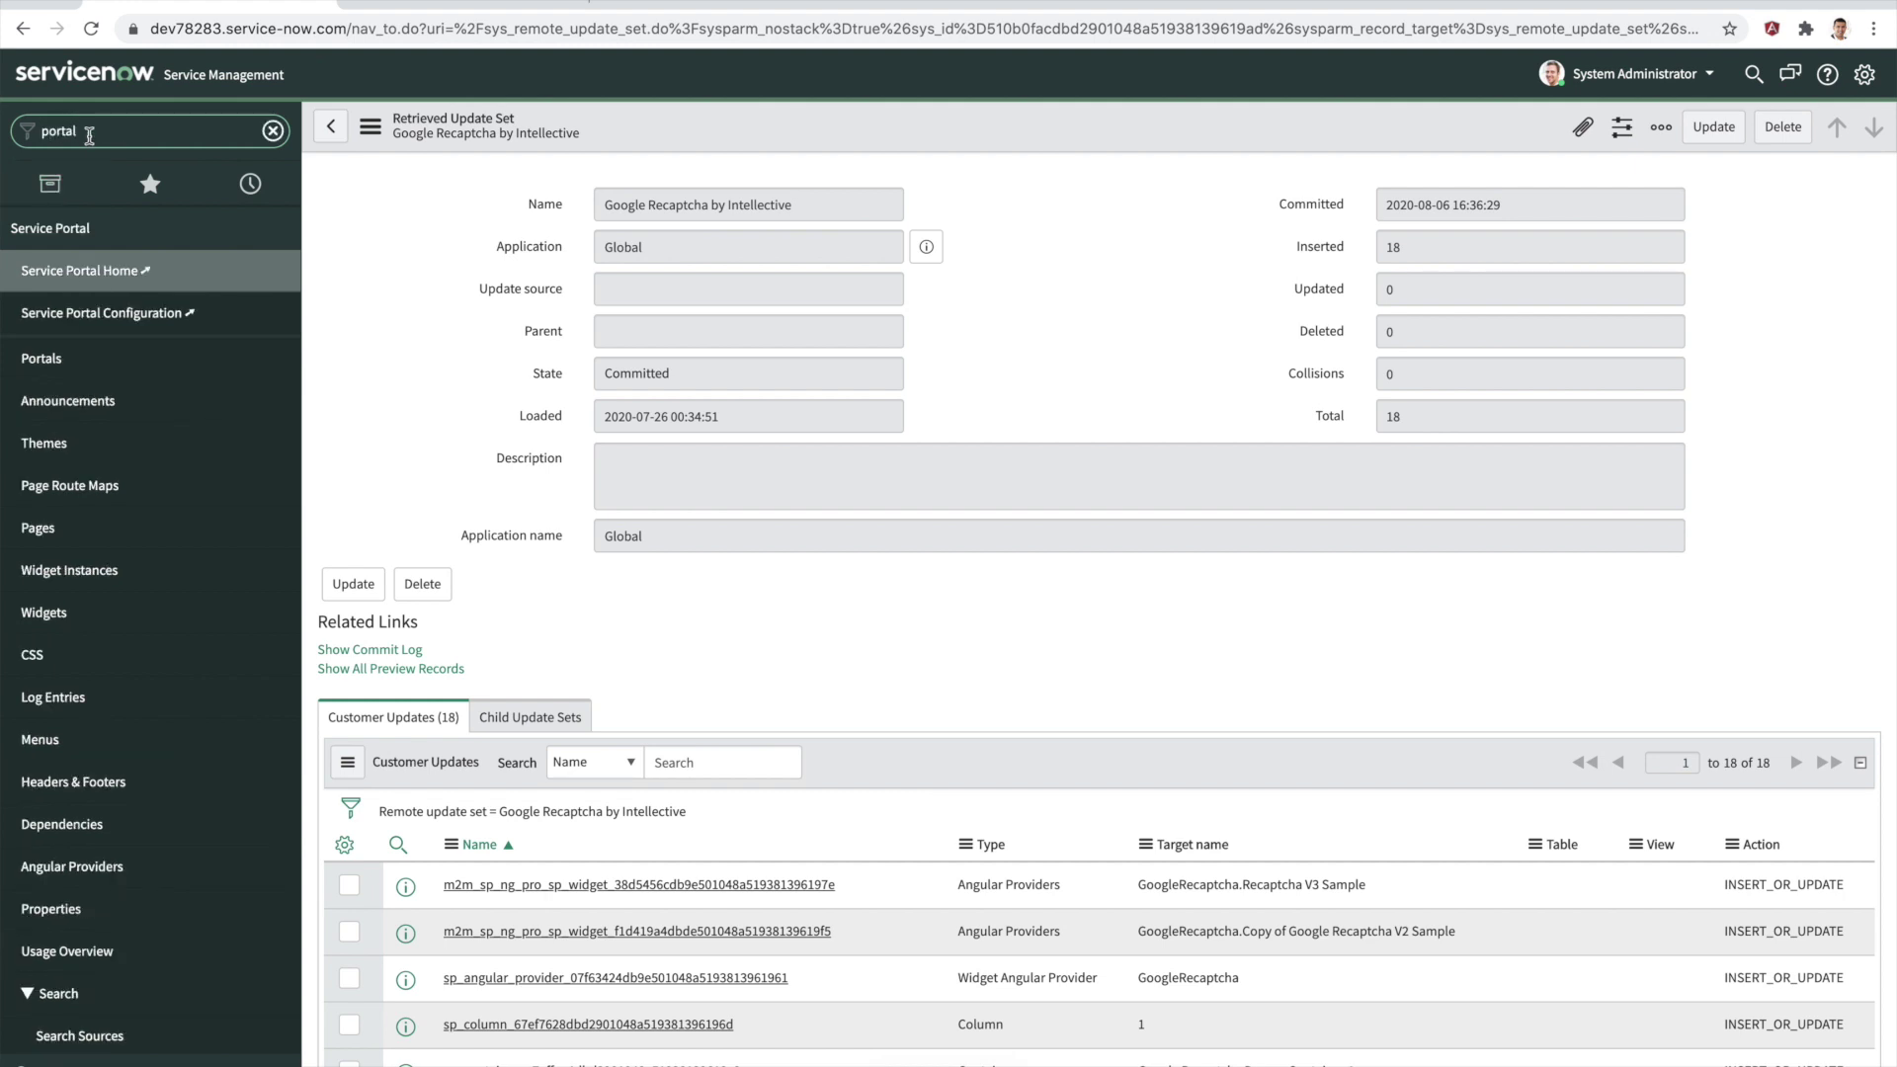
{"action": "left_click", "coordinate": [44, 369]}
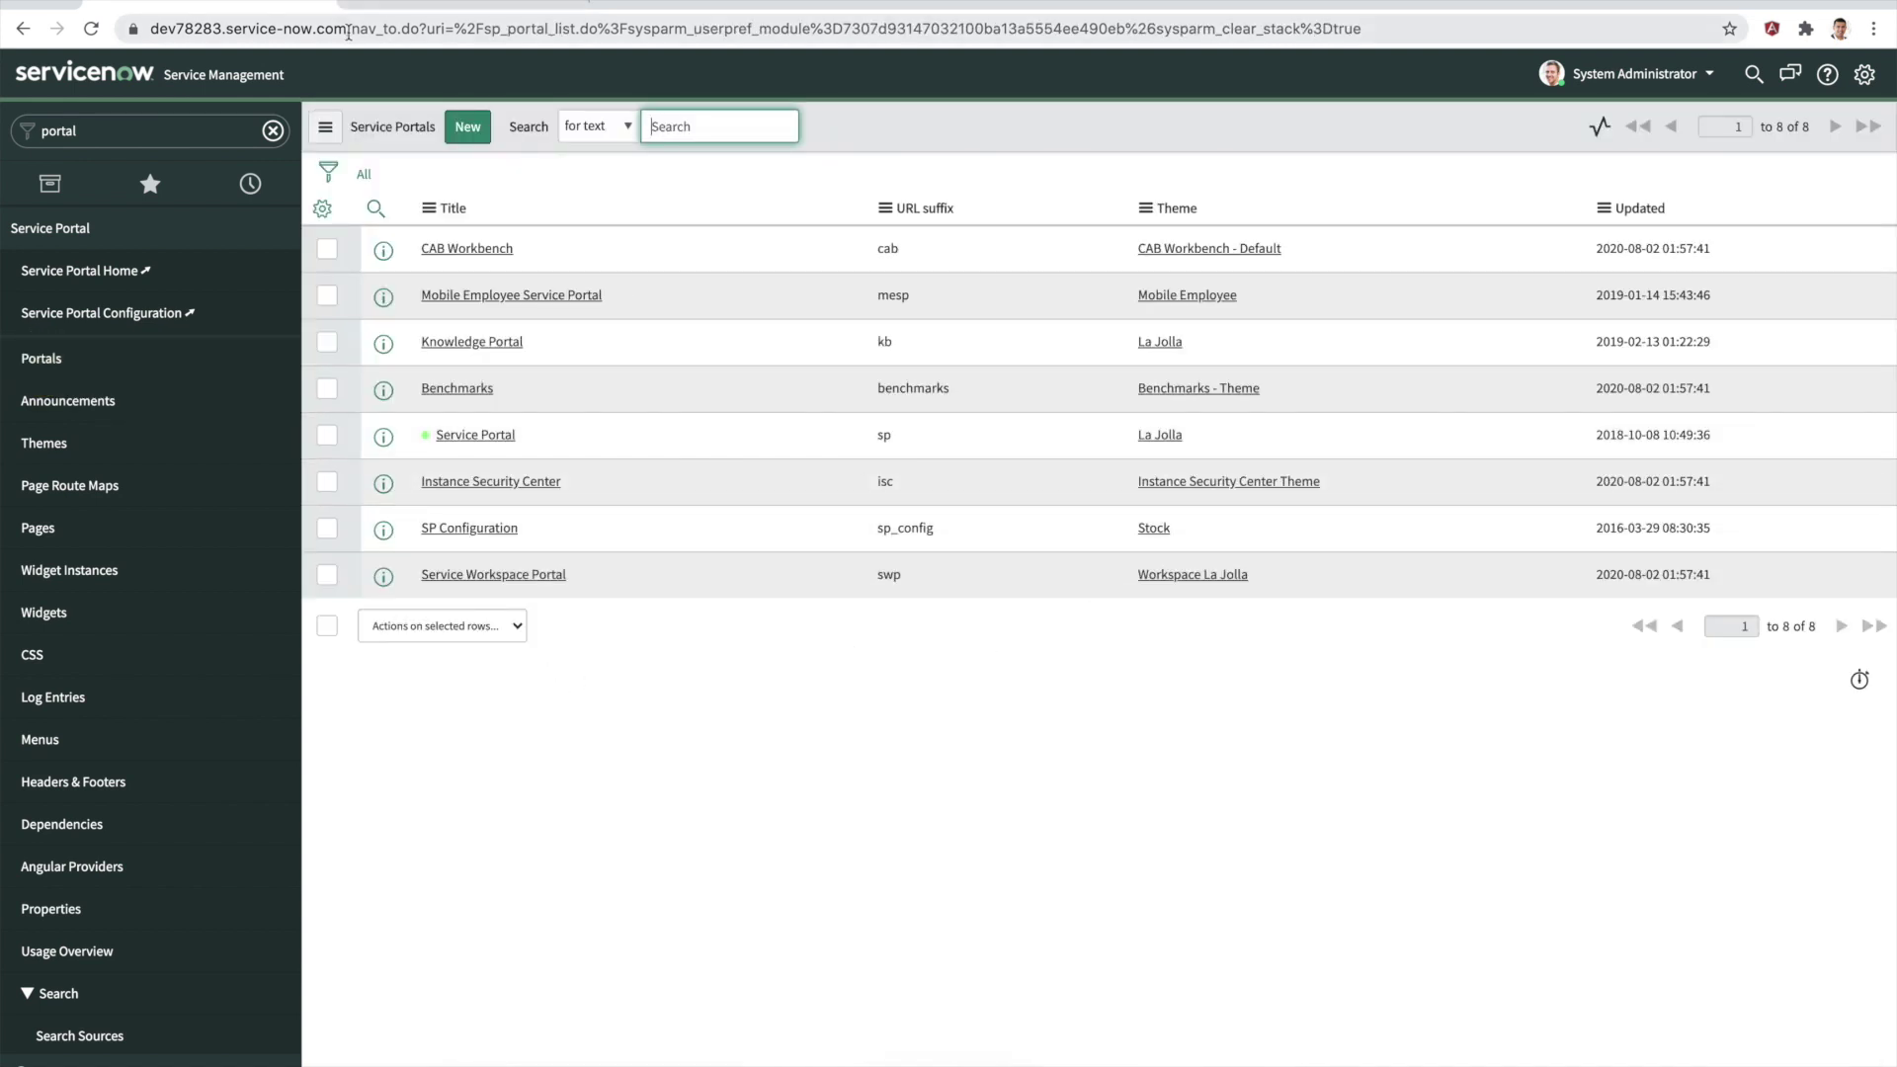
- Open the instance's /sp Service Portal in a new tab, then the Service Portal Pages list
{"action": "left_click_drag", "start_coordinate": [398, 29], "coordinate": [81, 50]}
{"action": "key", "text": "ctrl+c"}
{"action": "key", "text": "ctrl+t"}
{"action": "key", "text": "ctrl+v"}
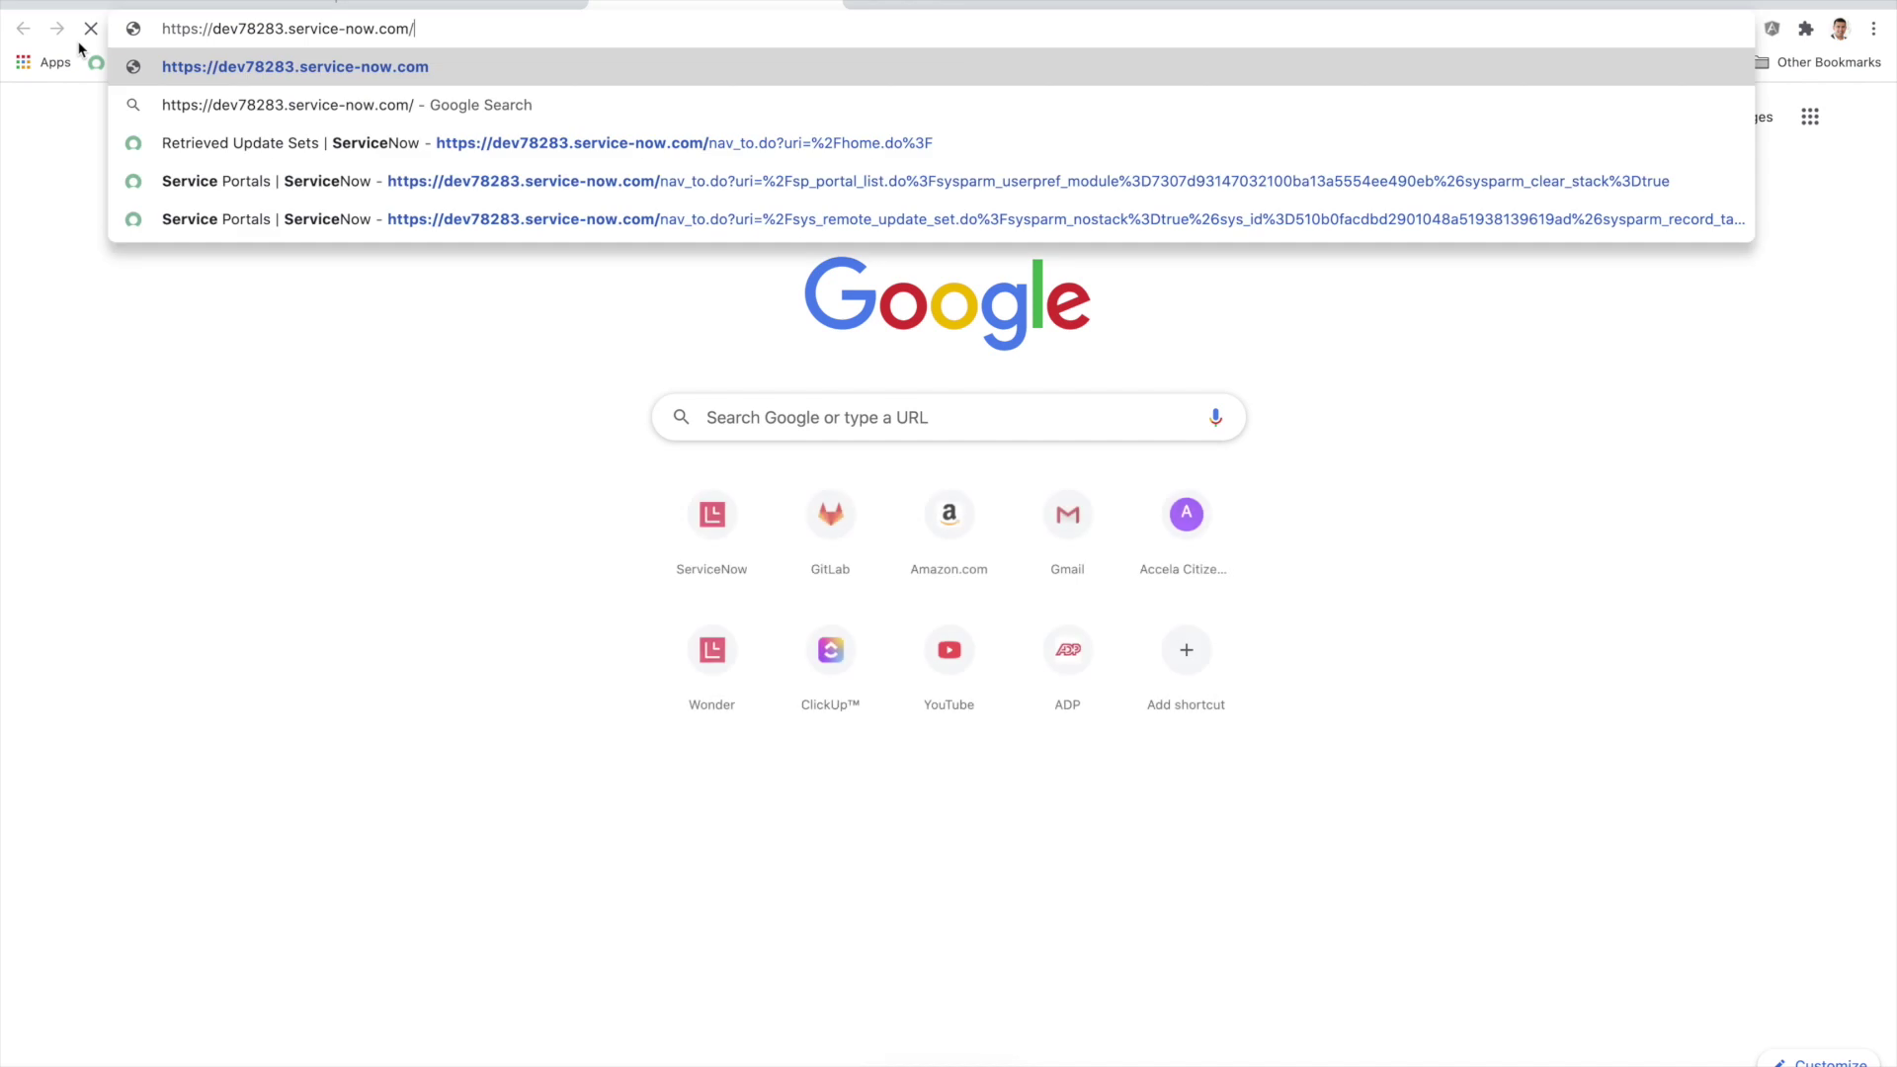
{"action": "type", "text": "sp"}
{"action": "key", "text": "Return"}
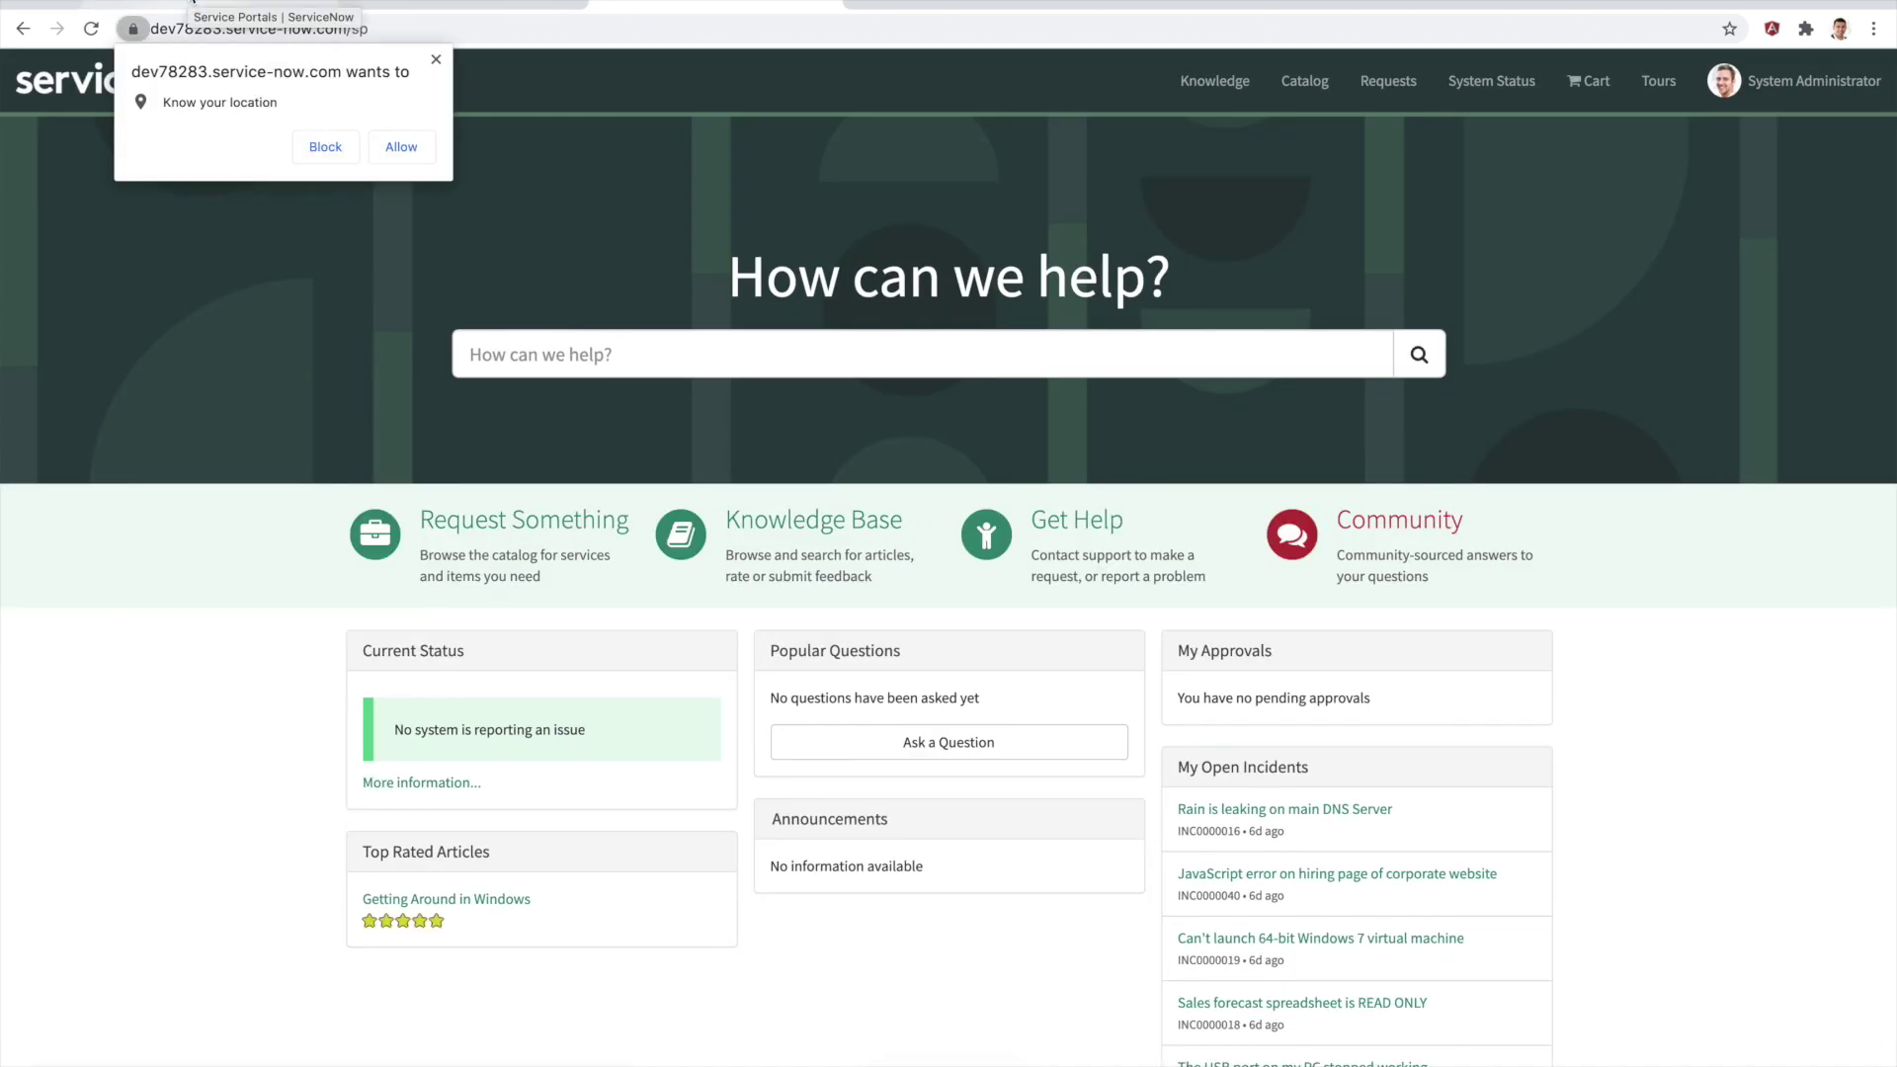
{"action": "left_click", "coordinate": [436, 59]}
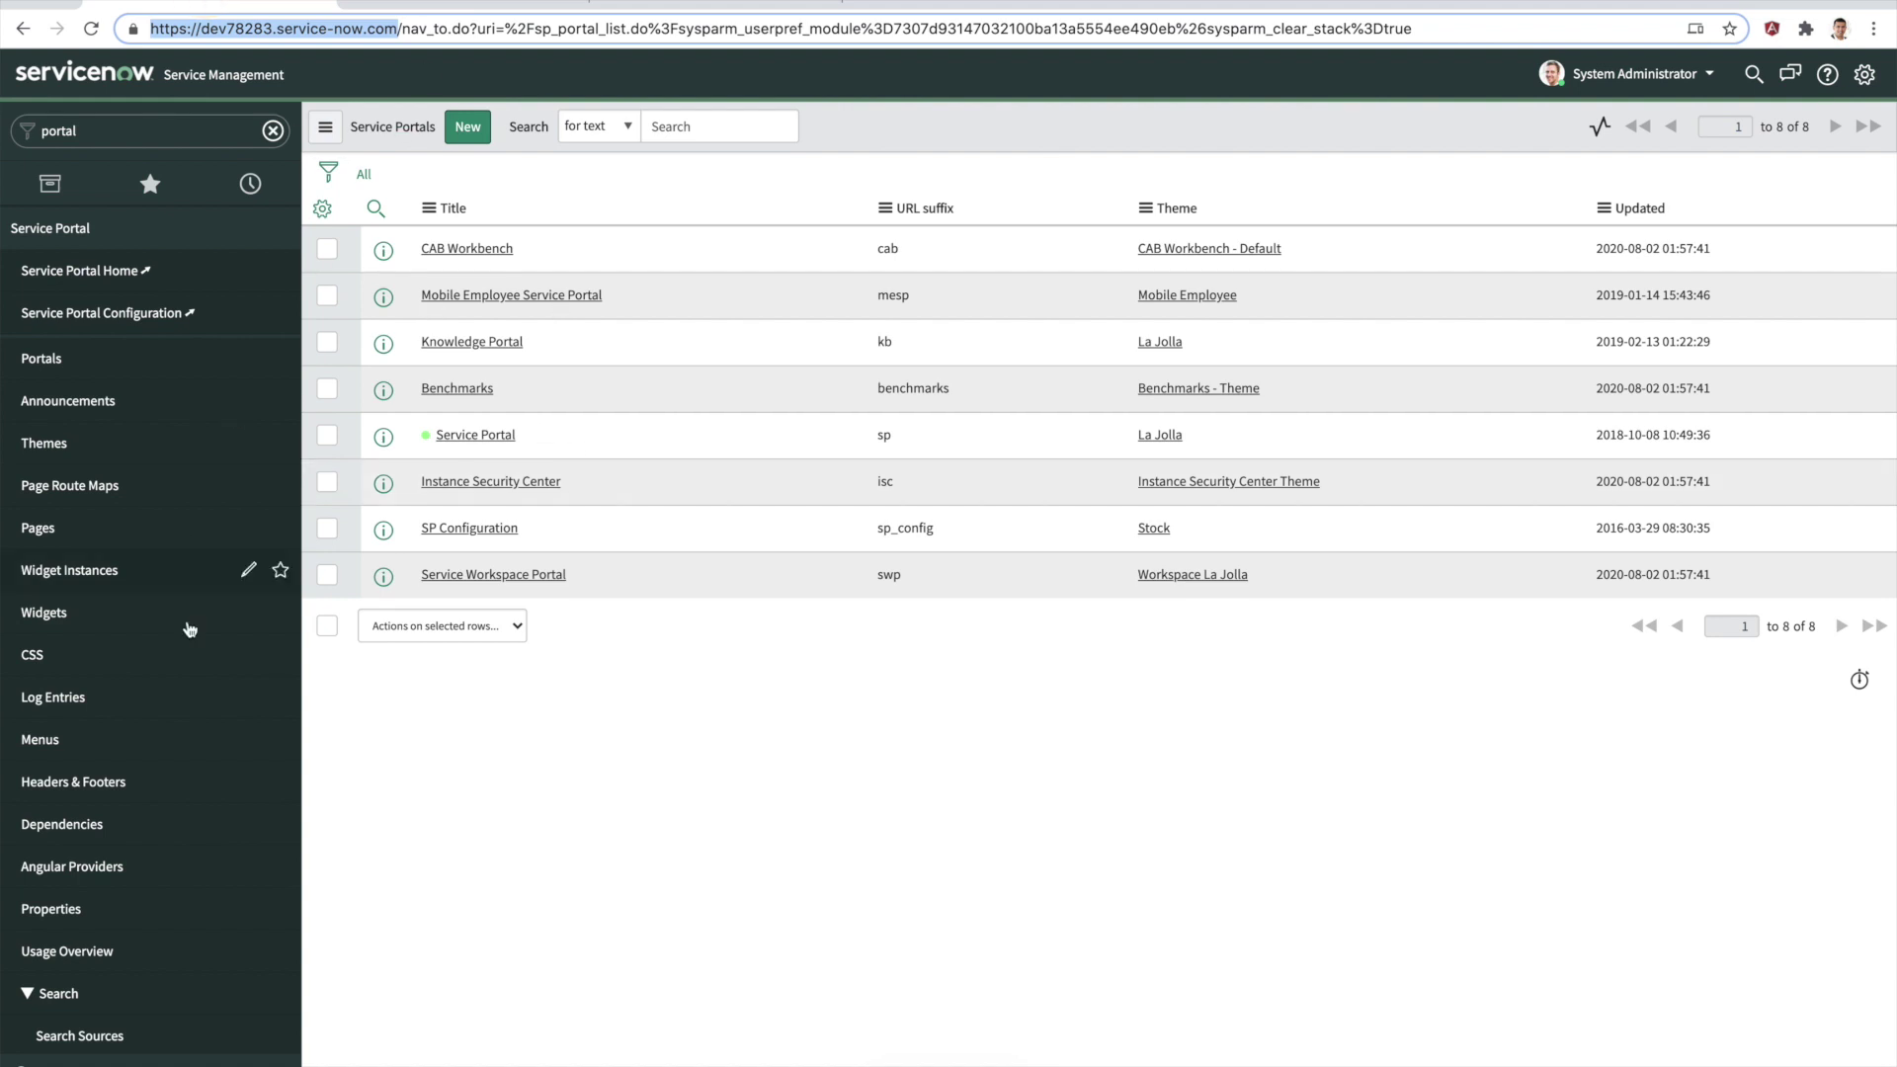
{"action": "left_click", "coordinate": [39, 533]}
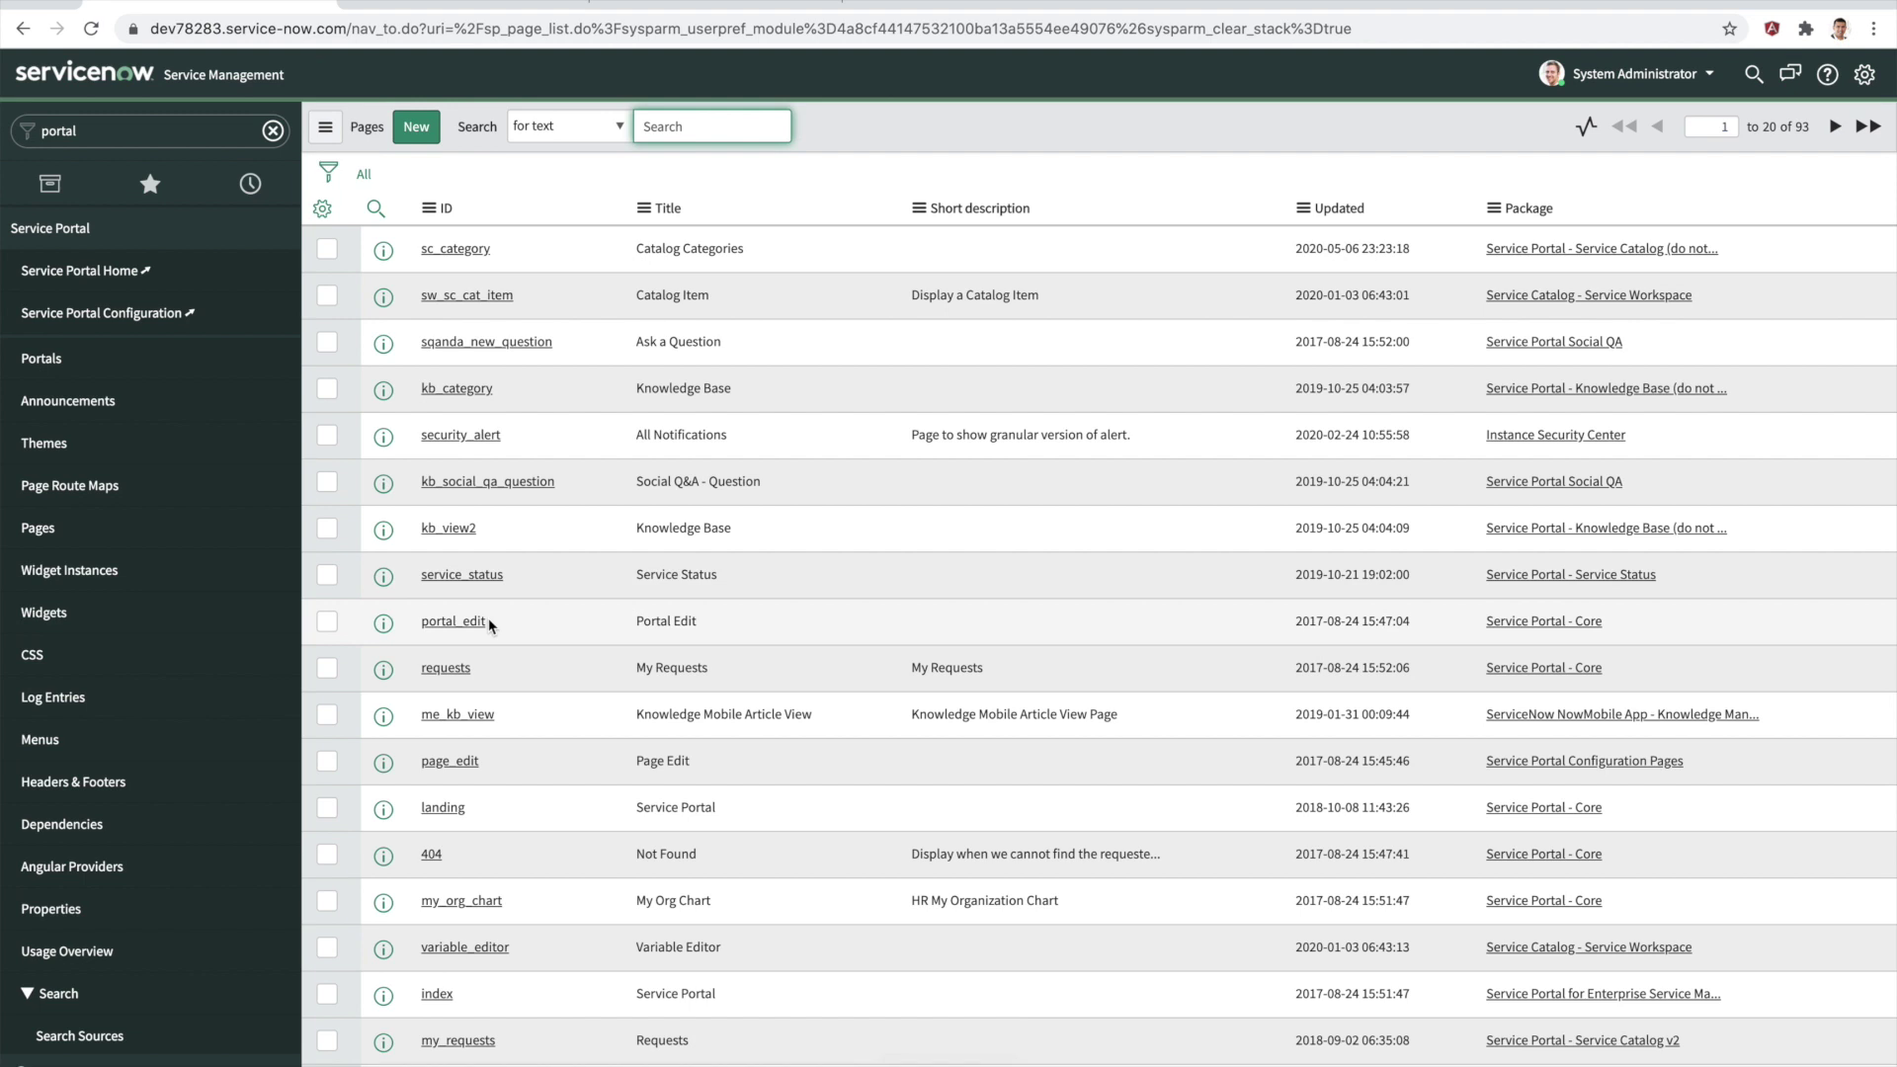
- Search the pages list ID column for '*google' and copy the google_recaptcha_demo page ID
{"action": "left_click", "coordinate": [375, 207]}
{"action": "left_click", "coordinate": [463, 248]}
{"action": "type", "text": "*"}
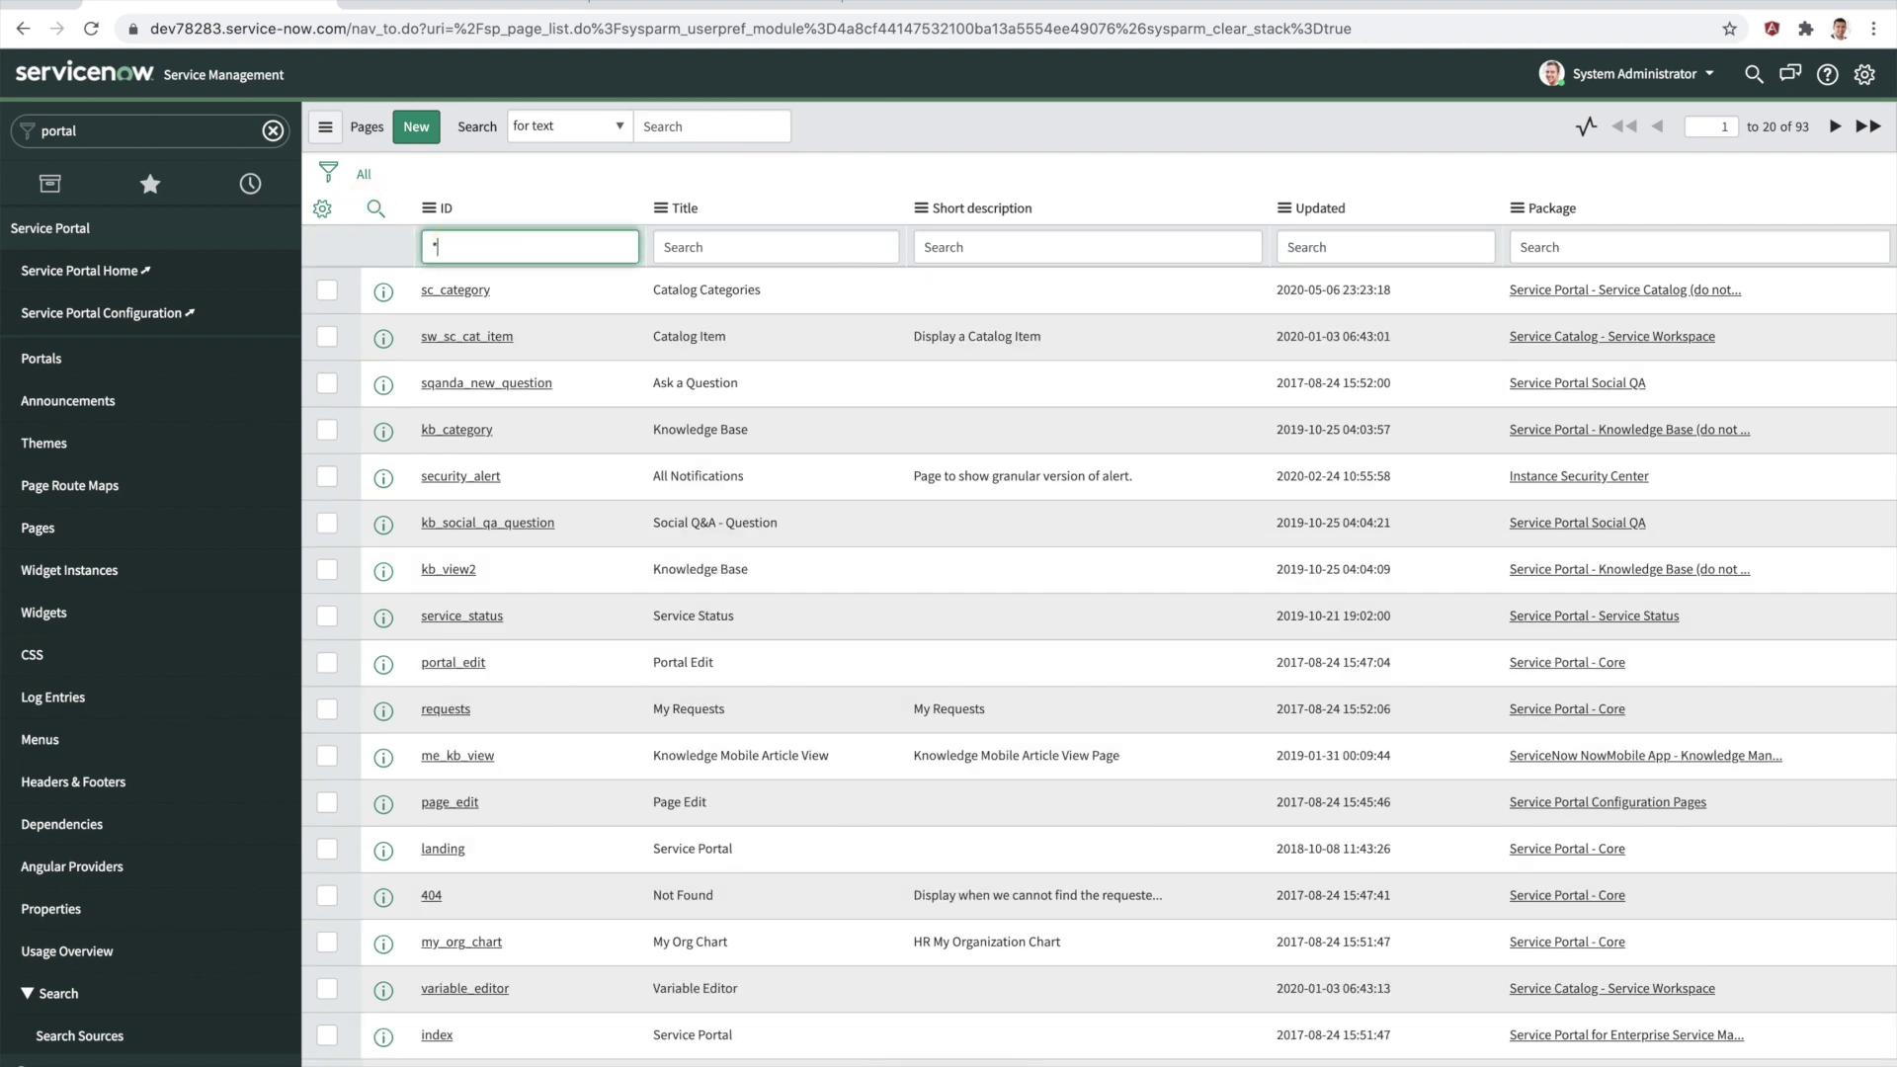
{"action": "type", "text": "google"}
{"action": "key", "text": "Return"}
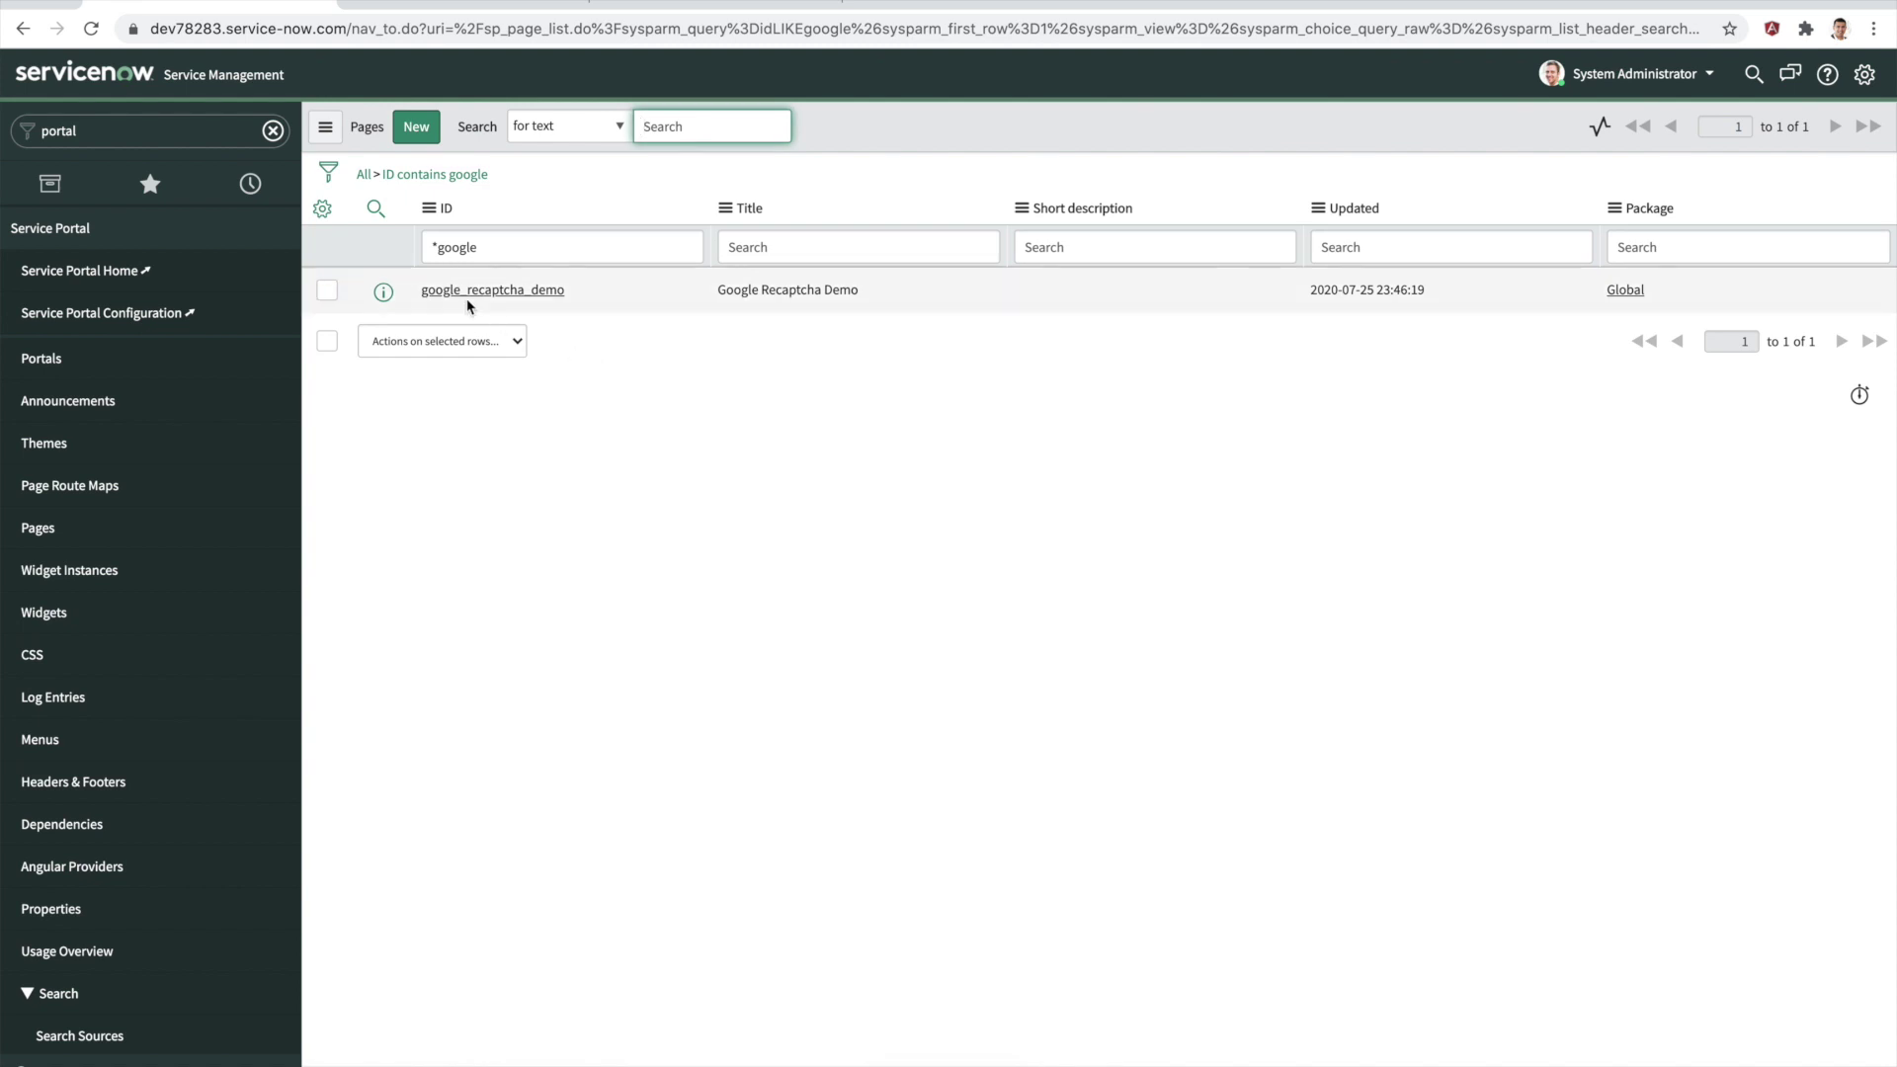
{"action": "double_click", "coordinate": [415, 293]}
{"action": "key", "text": "ctrl+c"}
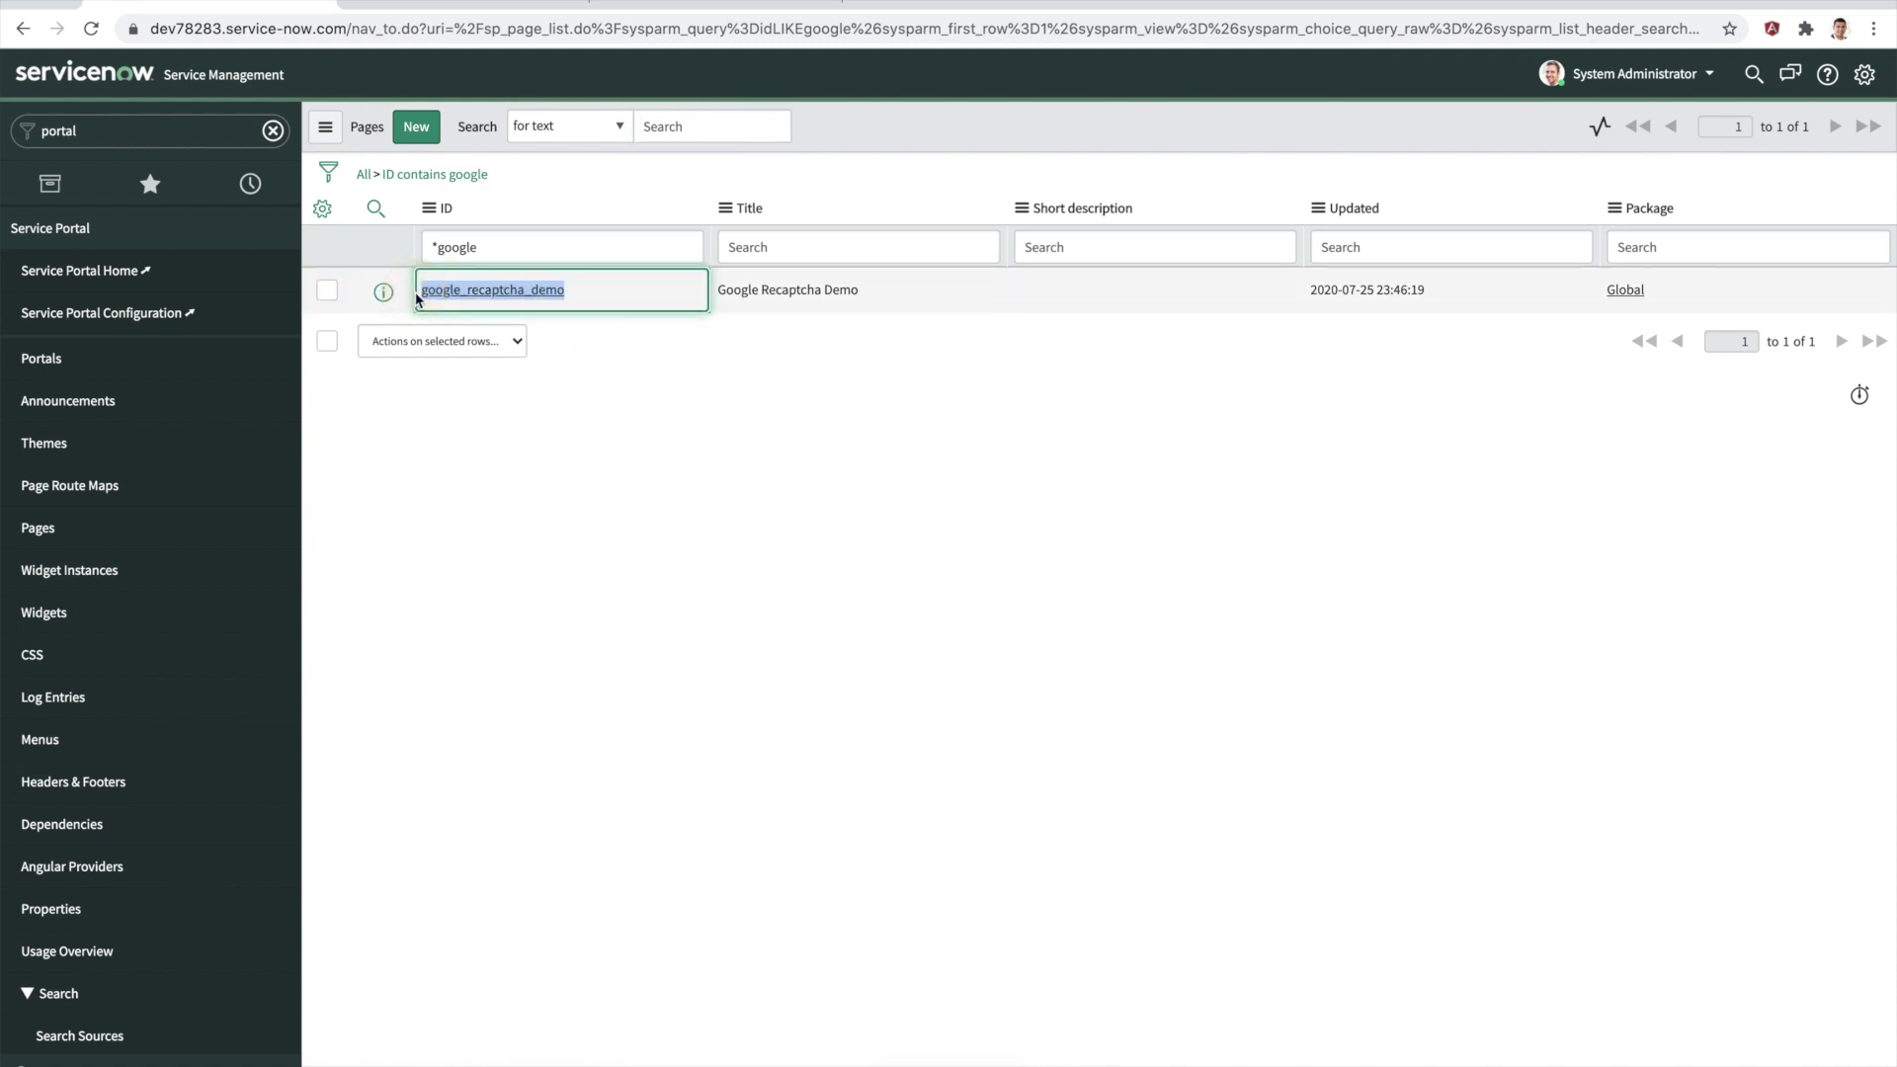
- Open the demo page in the portal tab using '?id=google_recaptcha_demo' in the URL
{"action": "left_click", "coordinate": [652, 11]}
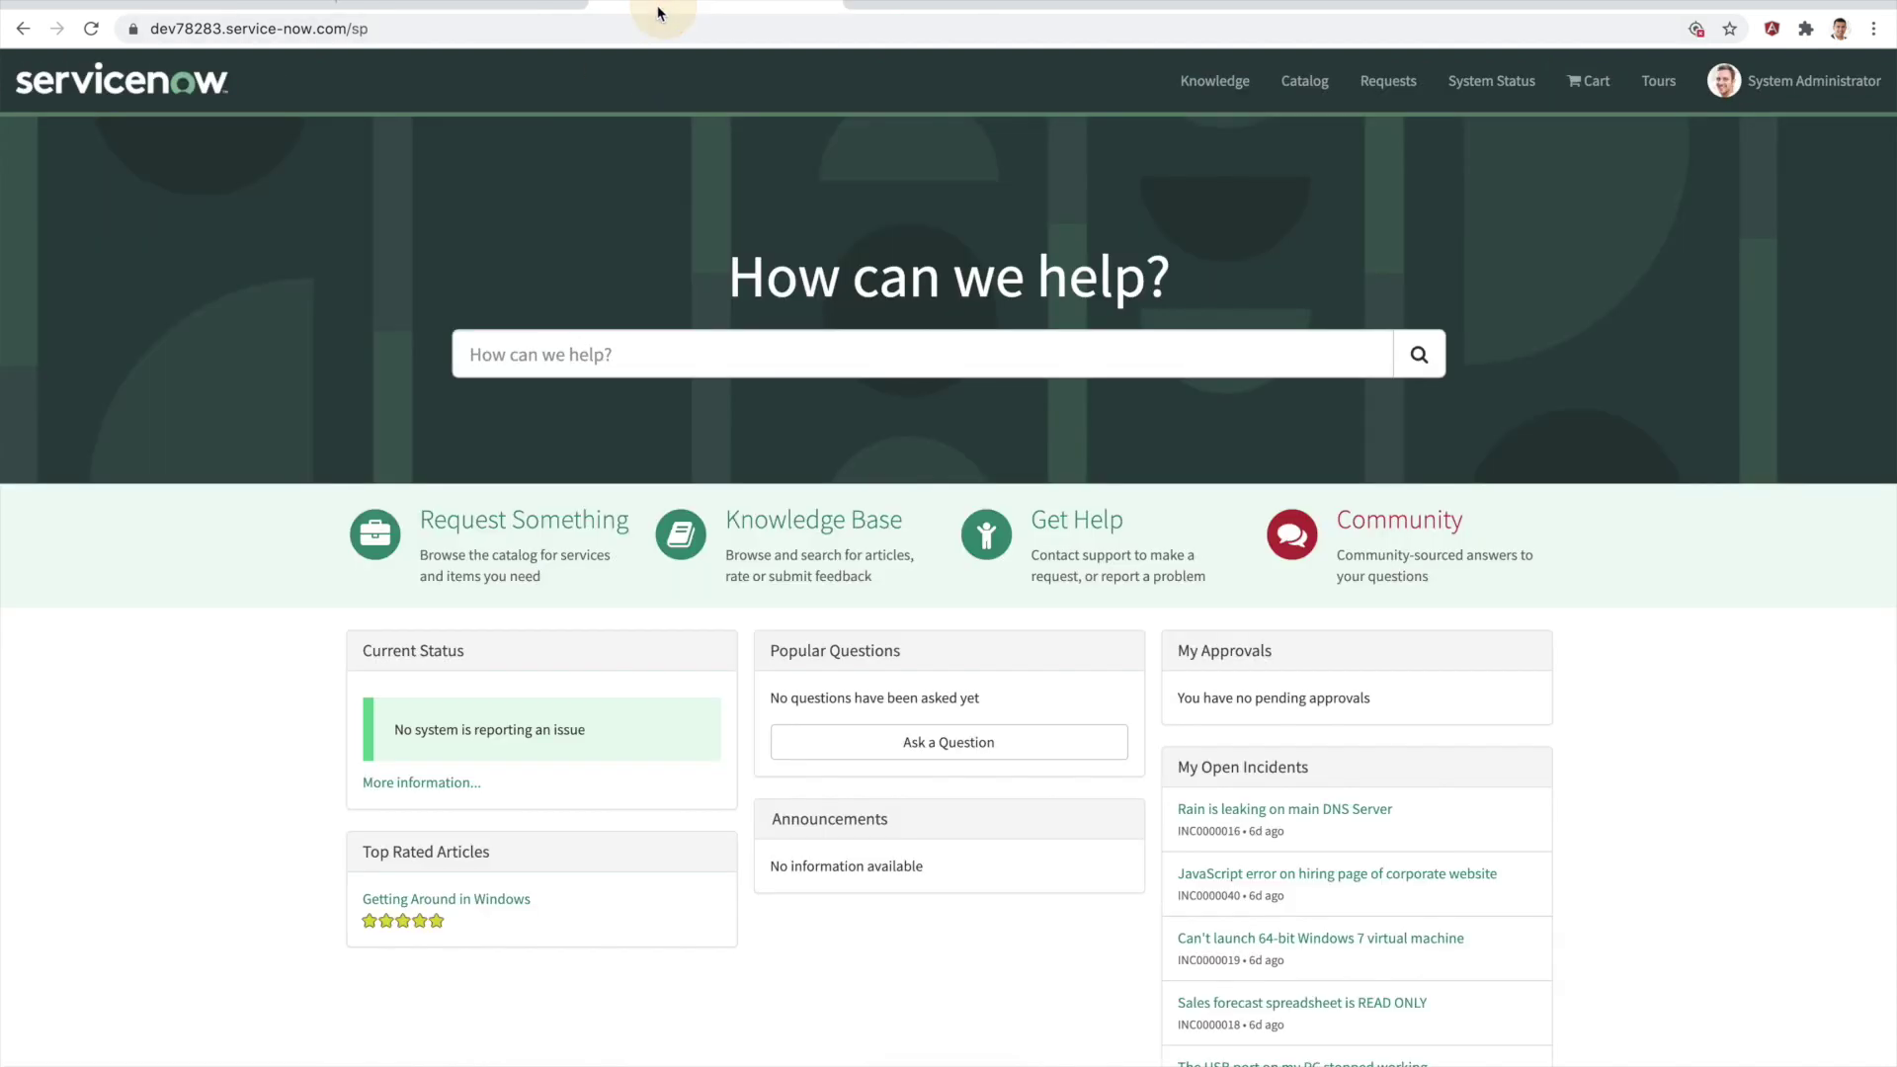
{"action": "left_click", "coordinate": [520, 23]}
{"action": "key", "text": "Right"}
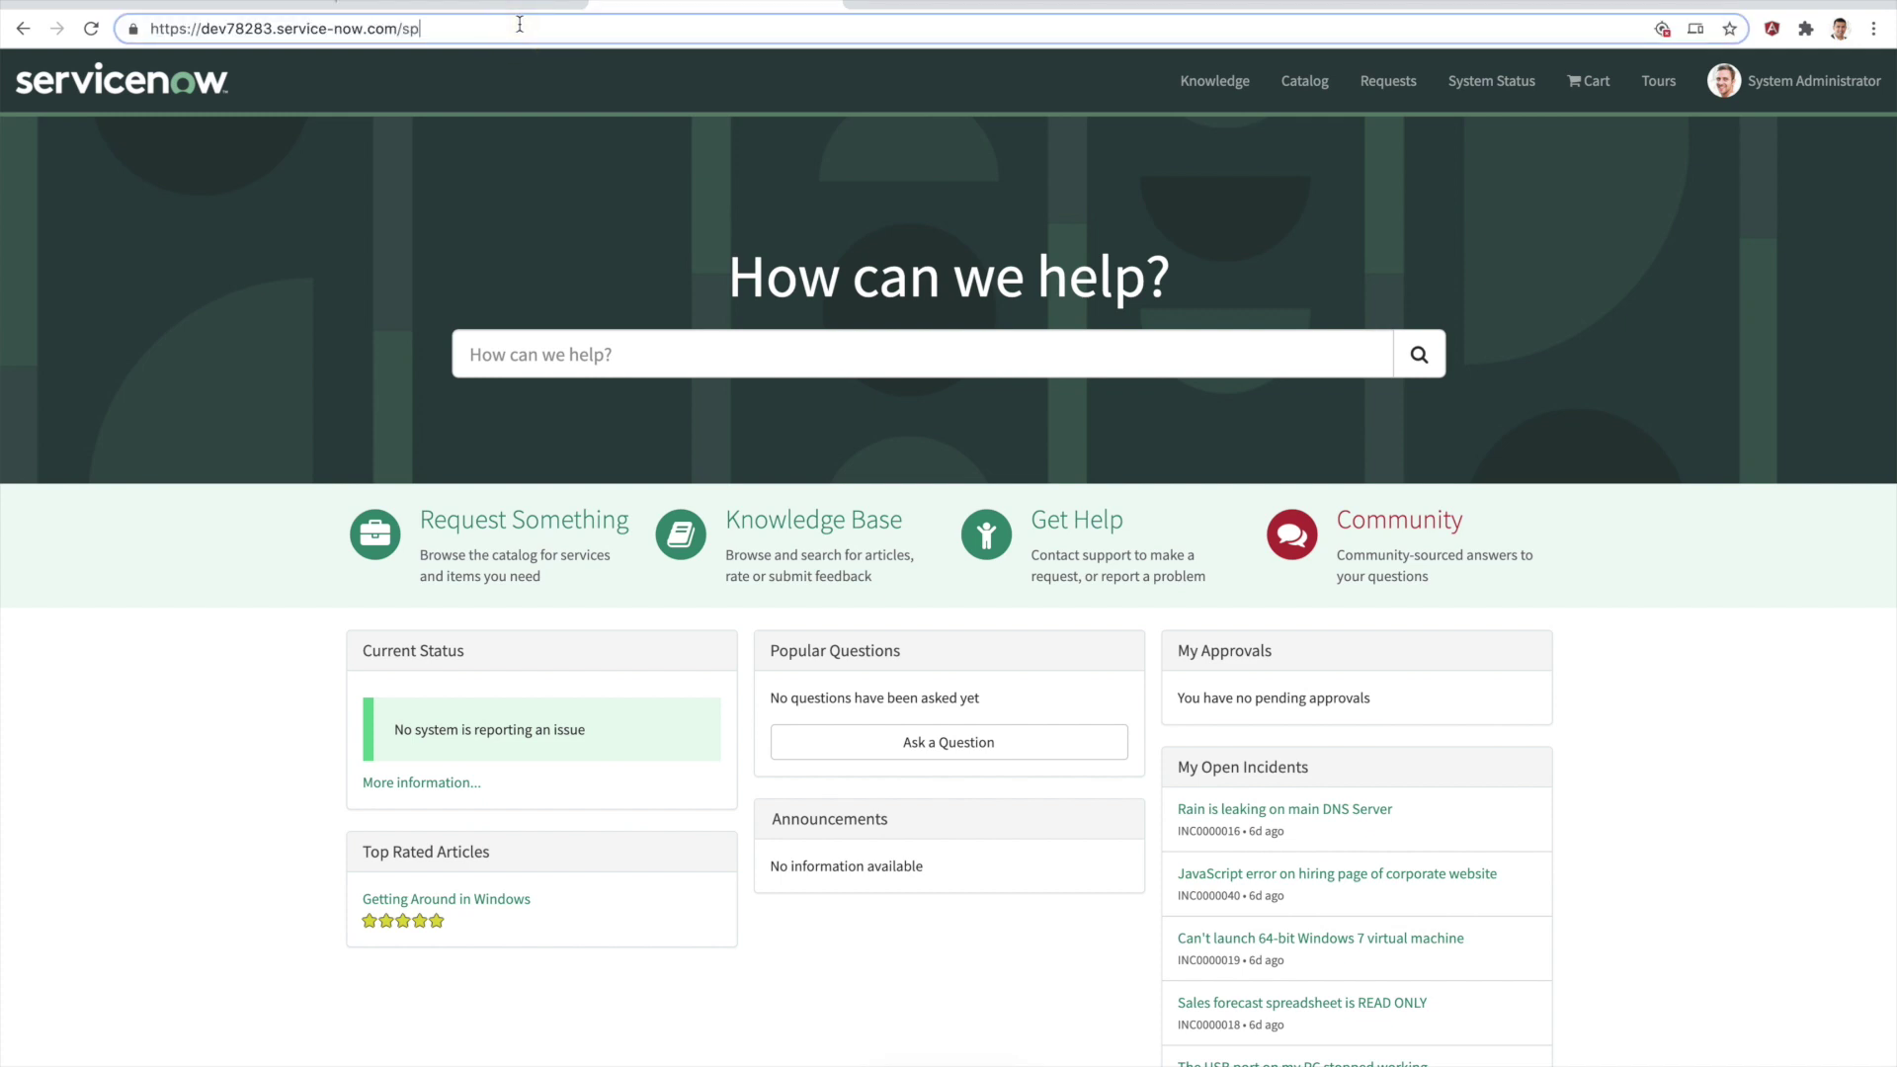
{"action": "type", "text": "?"}
{"action": "key", "text": "ctrl+v"}
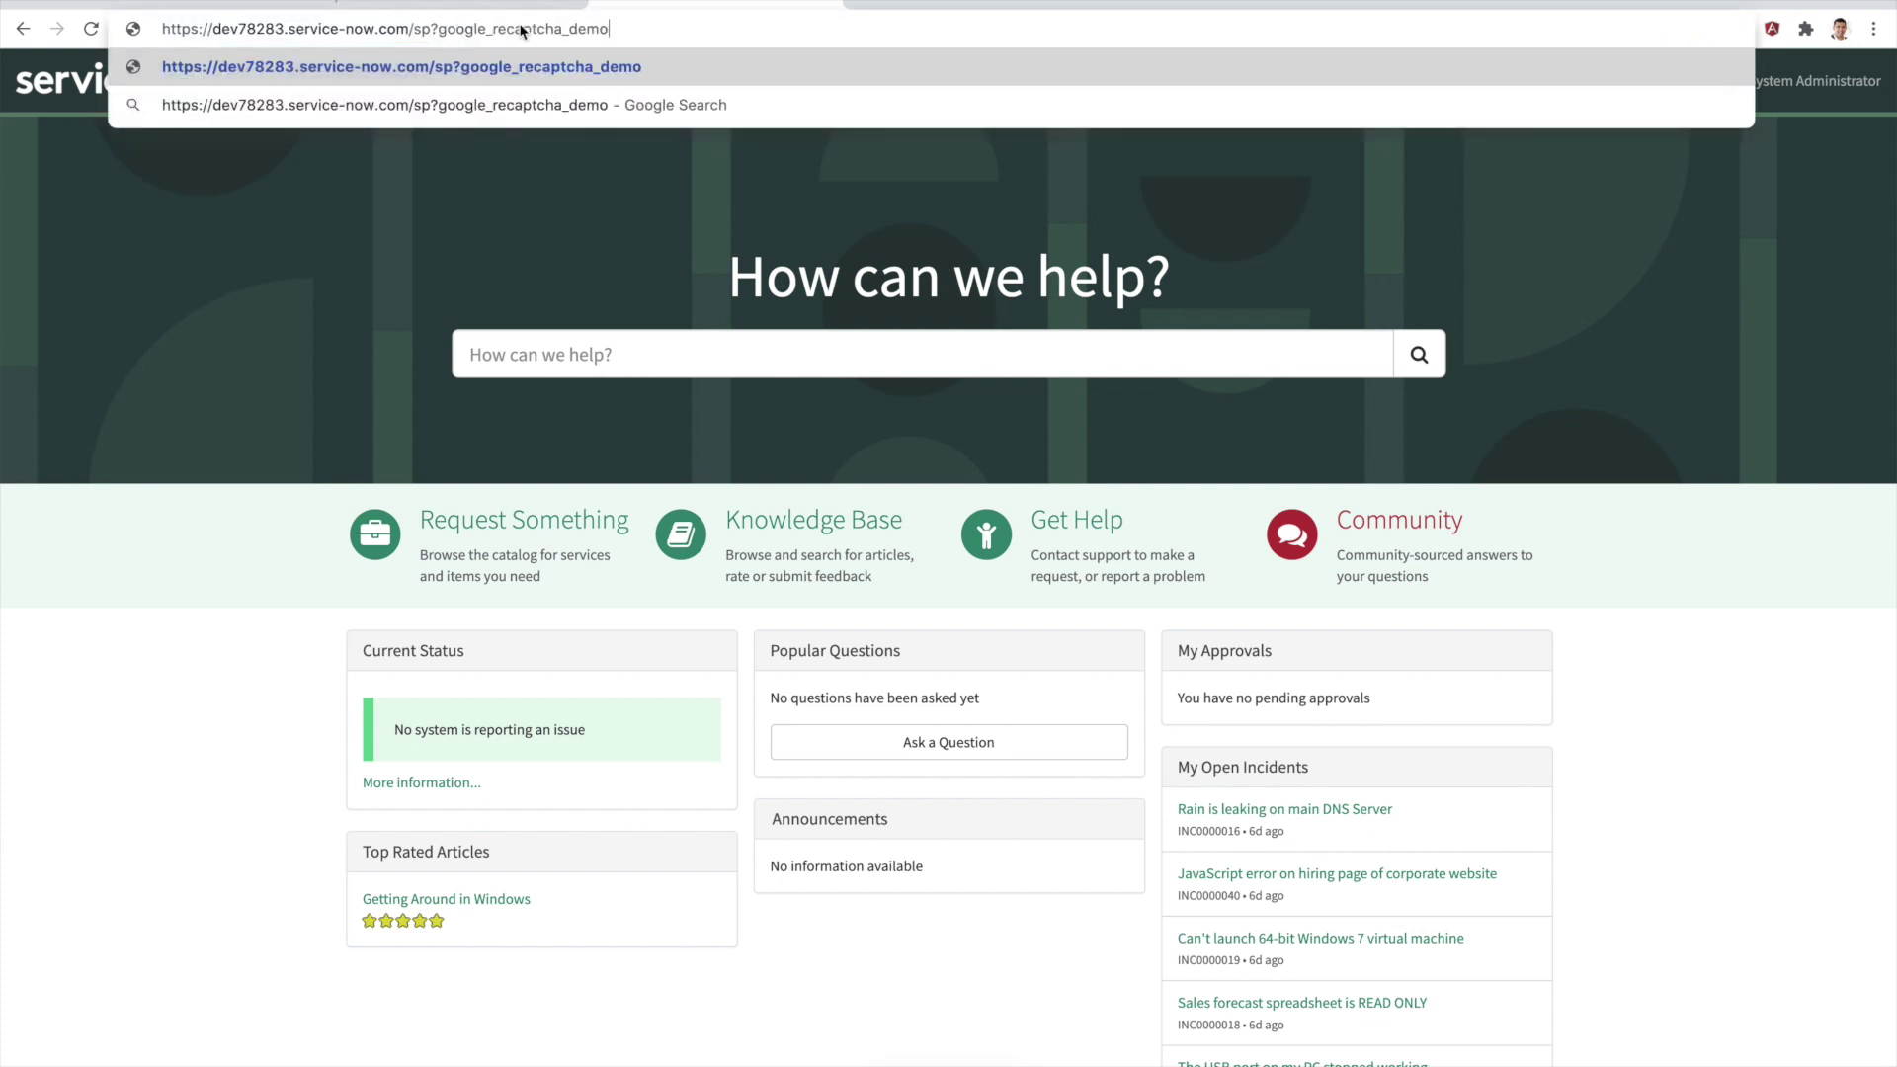
{"action": "left_click", "coordinate": [444, 33]}
{"action": "type", "text": "id="}
{"action": "key", "text": "Return"}
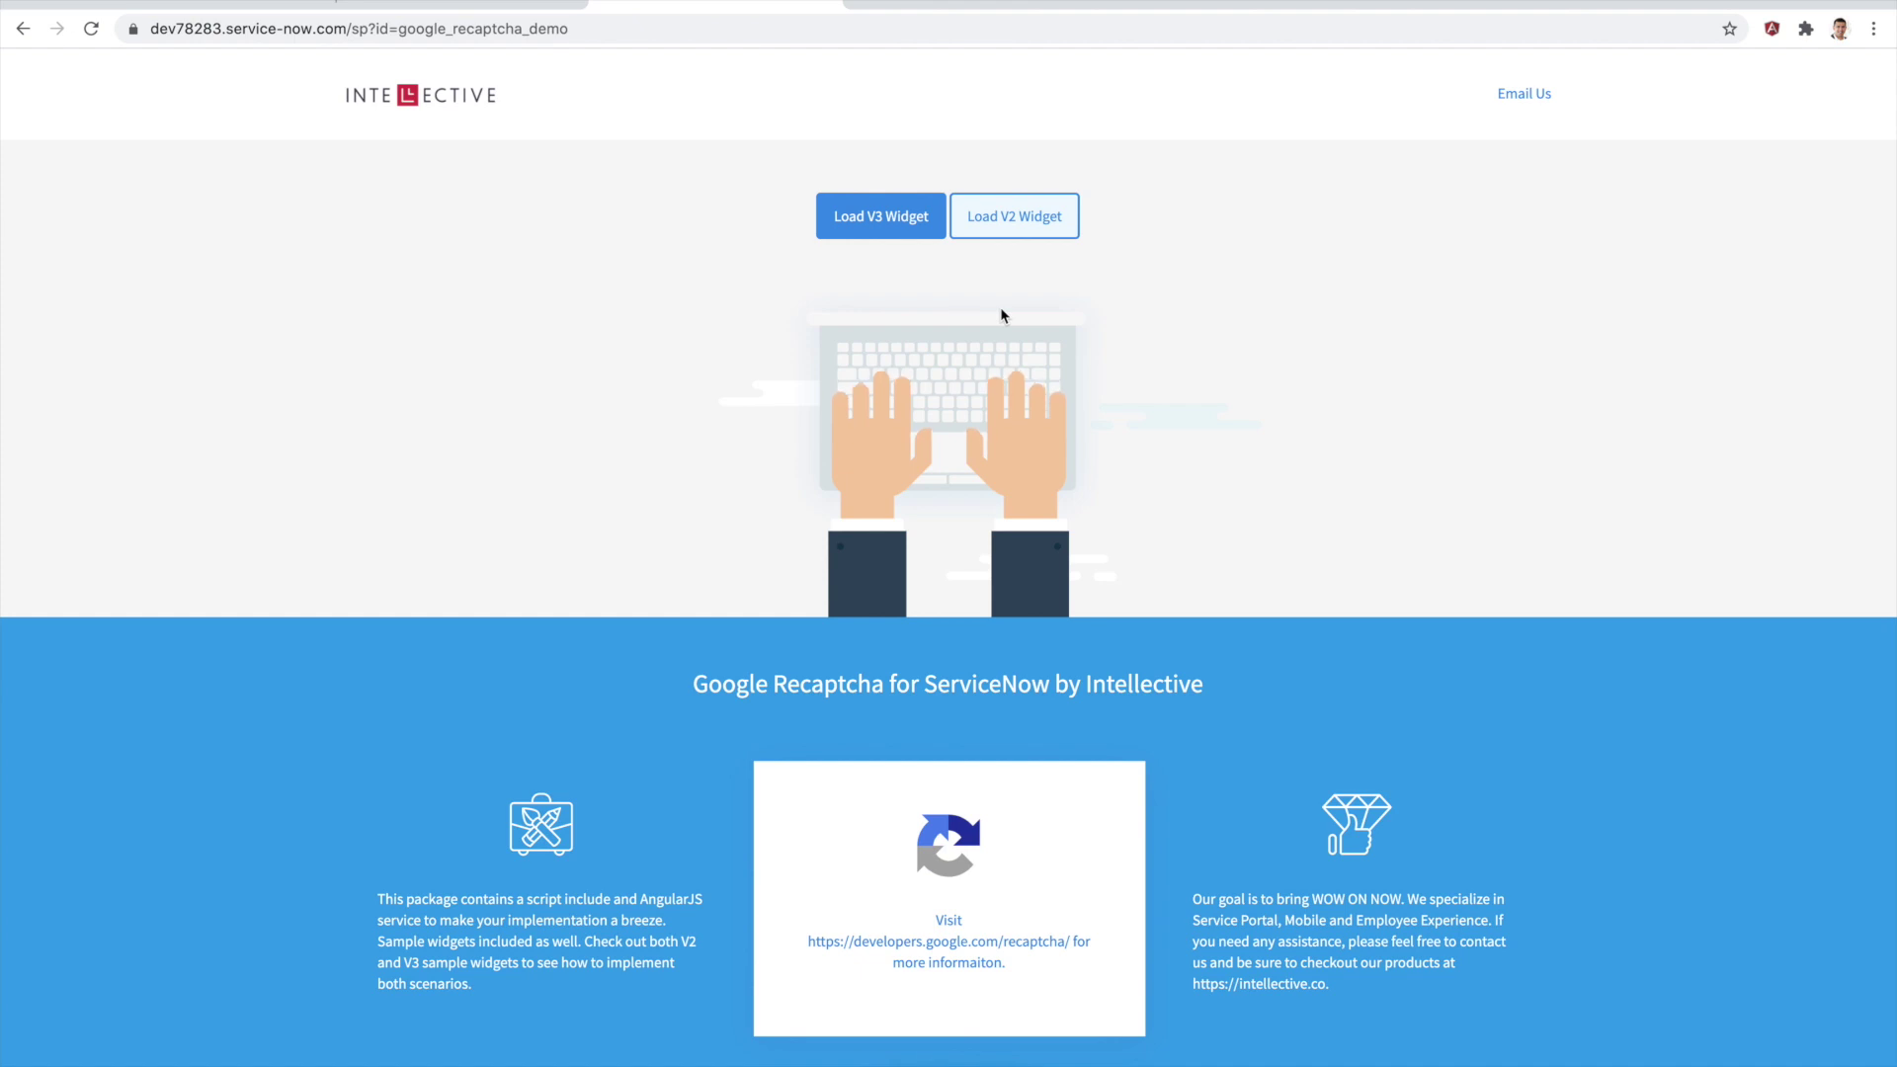
- Load and submit the V3 widget, reload the page, then load the V2 widget
{"action": "left_click", "coordinate": [868, 213]}
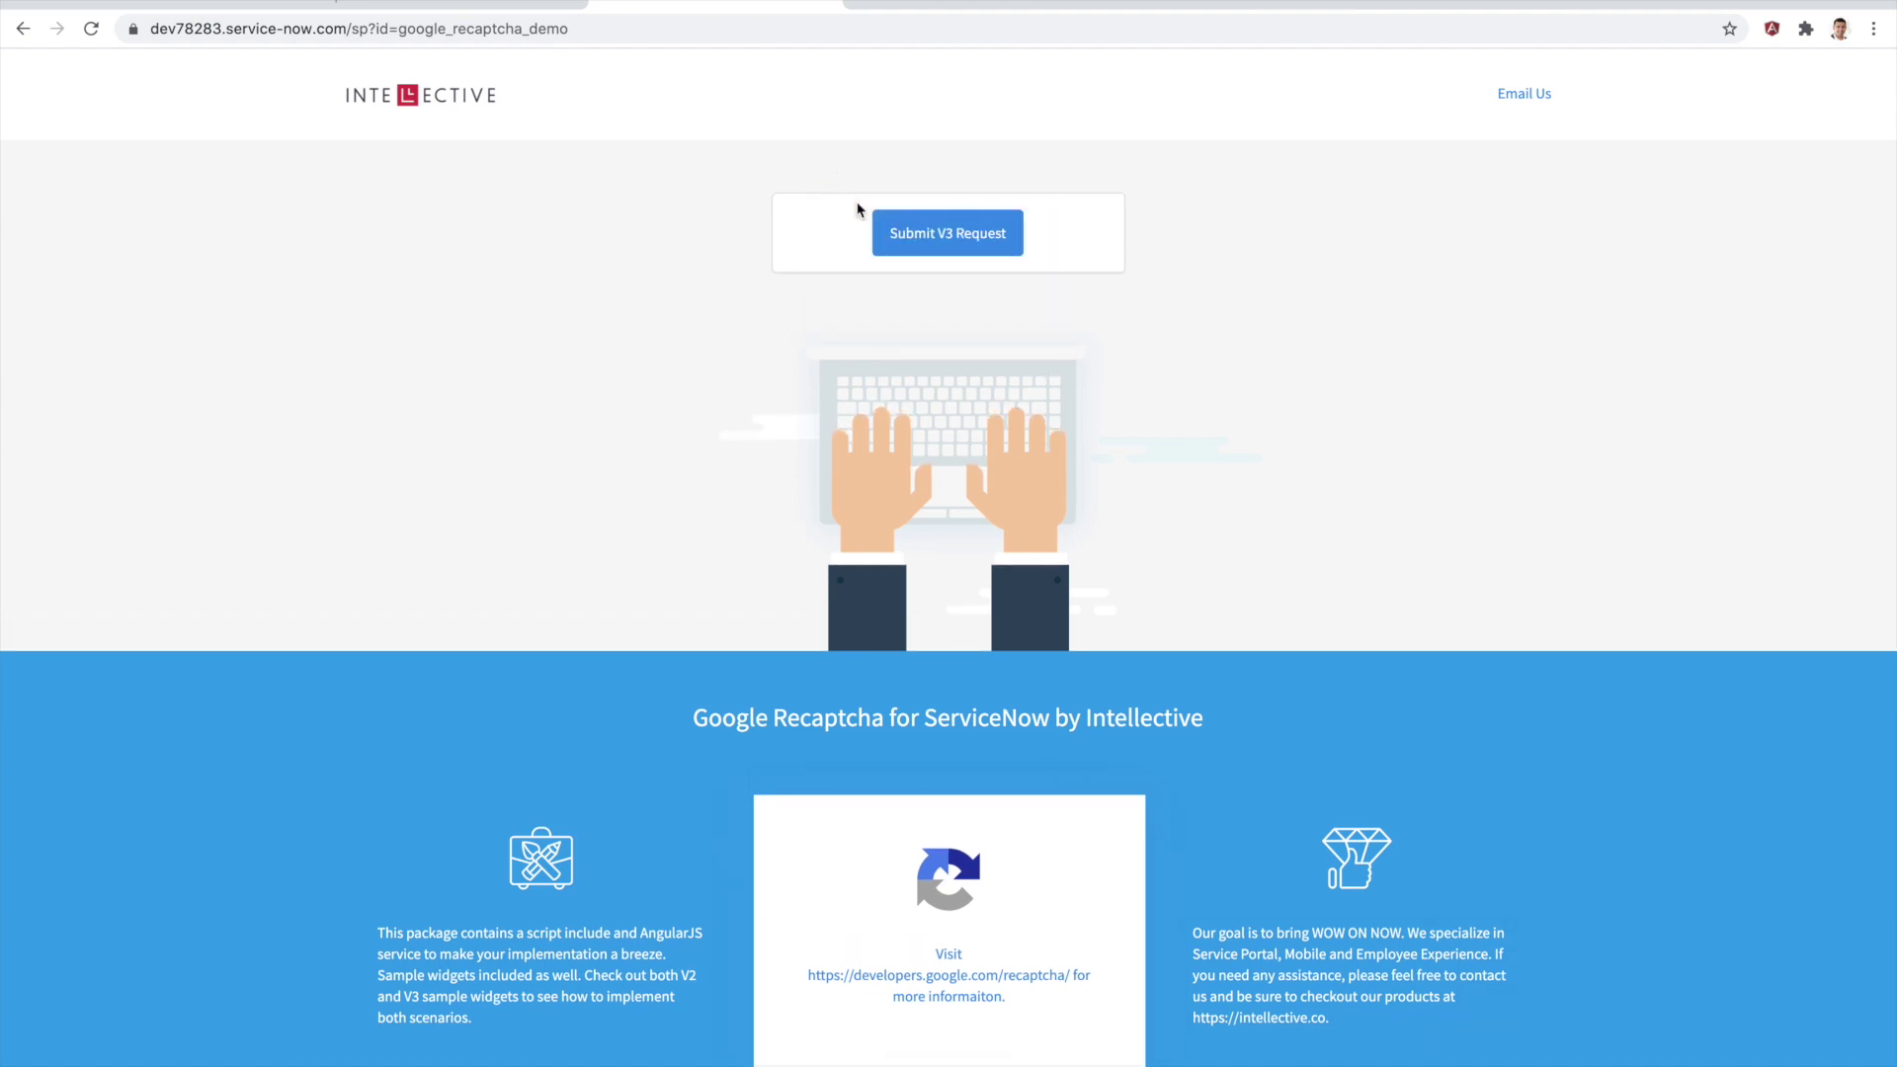
{"action": "left_click", "coordinate": [996, 223]}
{"action": "left_click", "coordinate": [952, 233]}
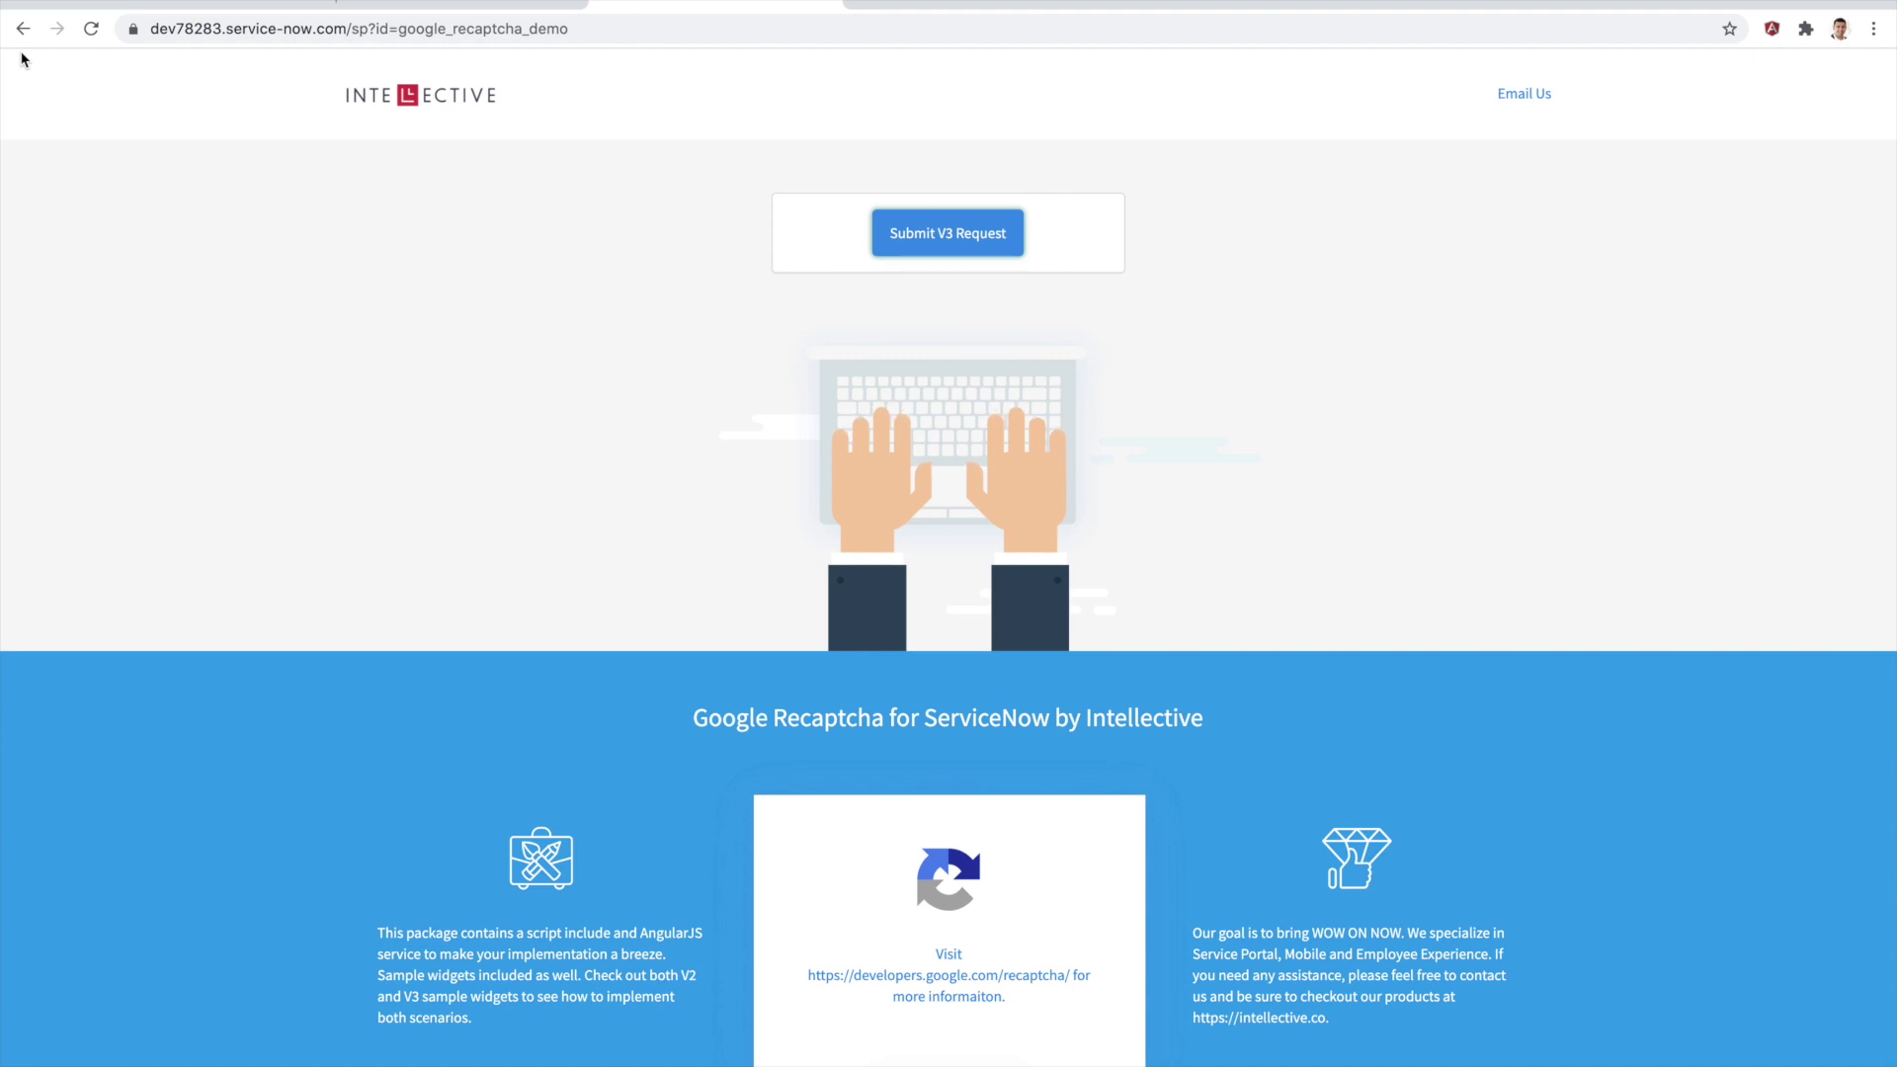
{"action": "left_click", "coordinate": [91, 27]}
{"action": "left_click", "coordinate": [1014, 229]}
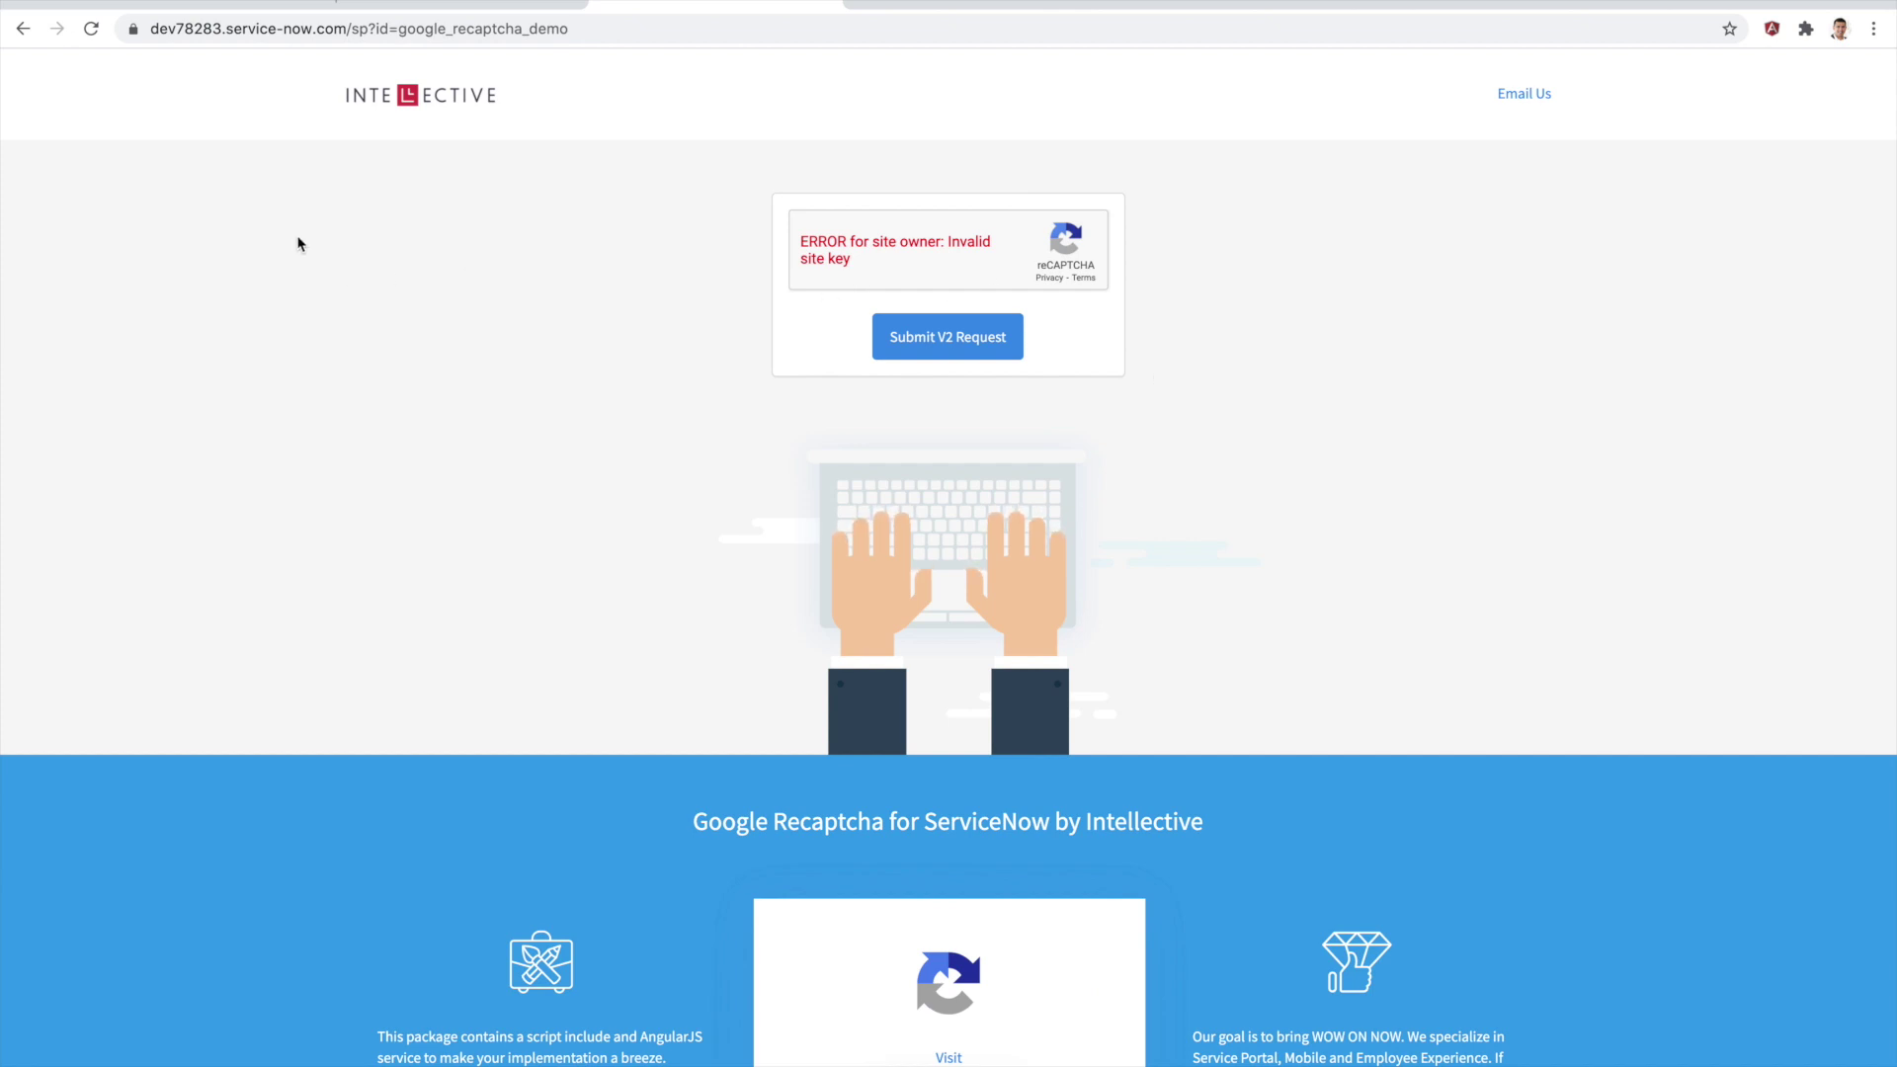
- Open the google_recaptcha_demo page record and its Google Recaptcha Sample widget, then the Widgets list
{"action": "left_click", "coordinate": [215, 4]}
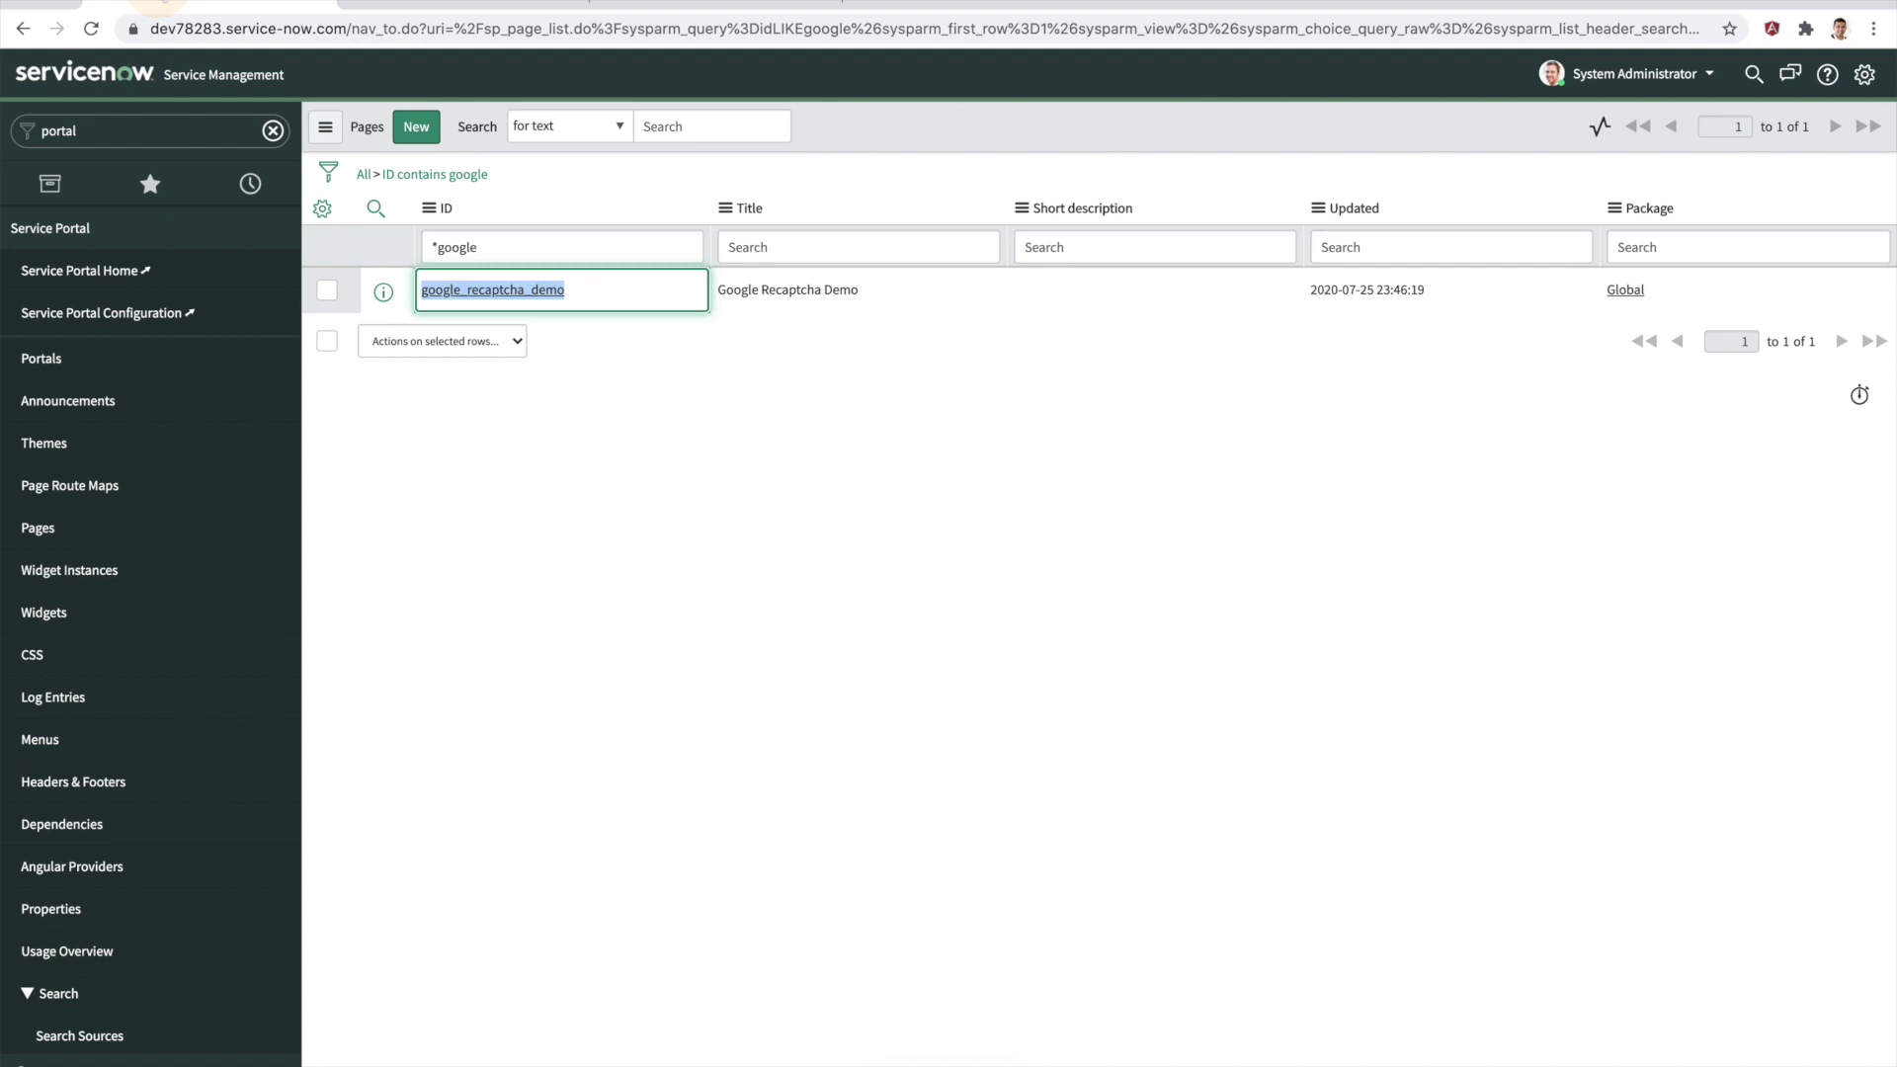
{"action": "left_click", "coordinate": [673, 694]}
{"action": "left_click", "coordinate": [534, 297]}
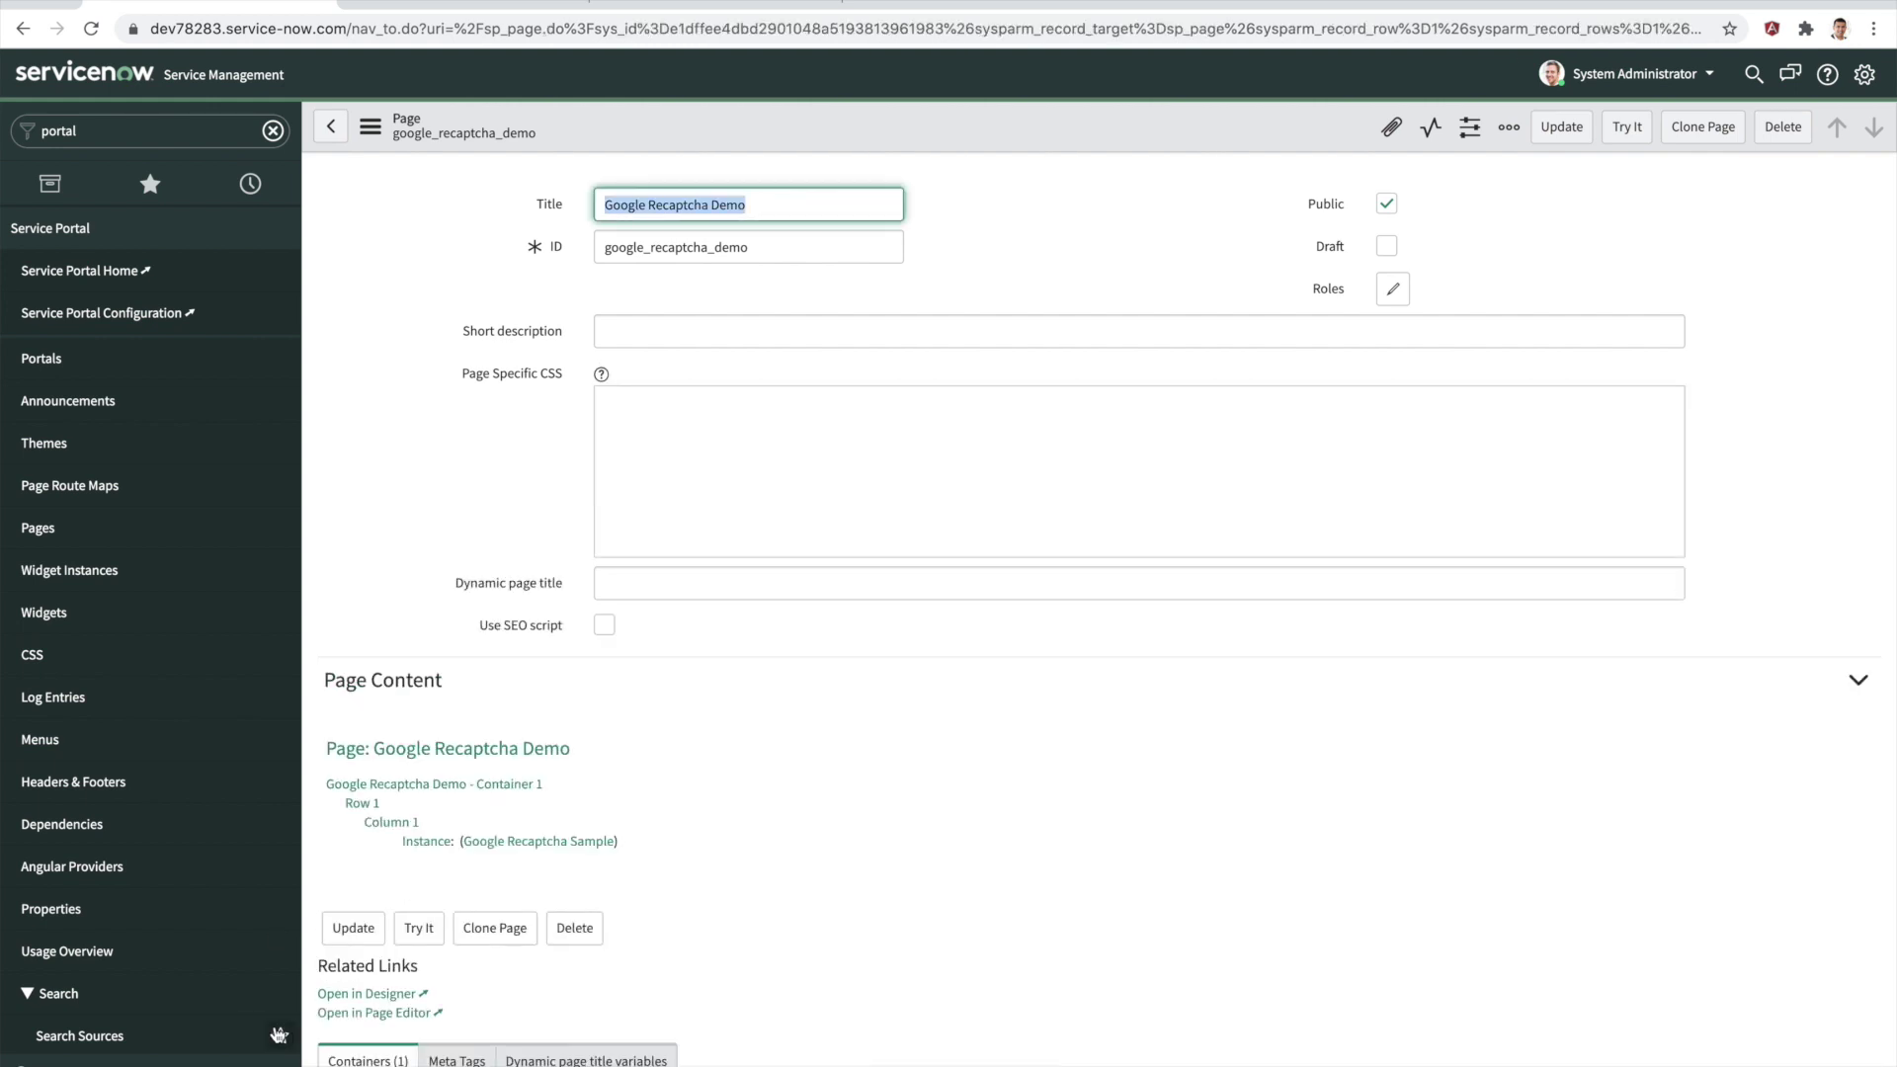
{"action": "left_click", "coordinate": [573, 846]}
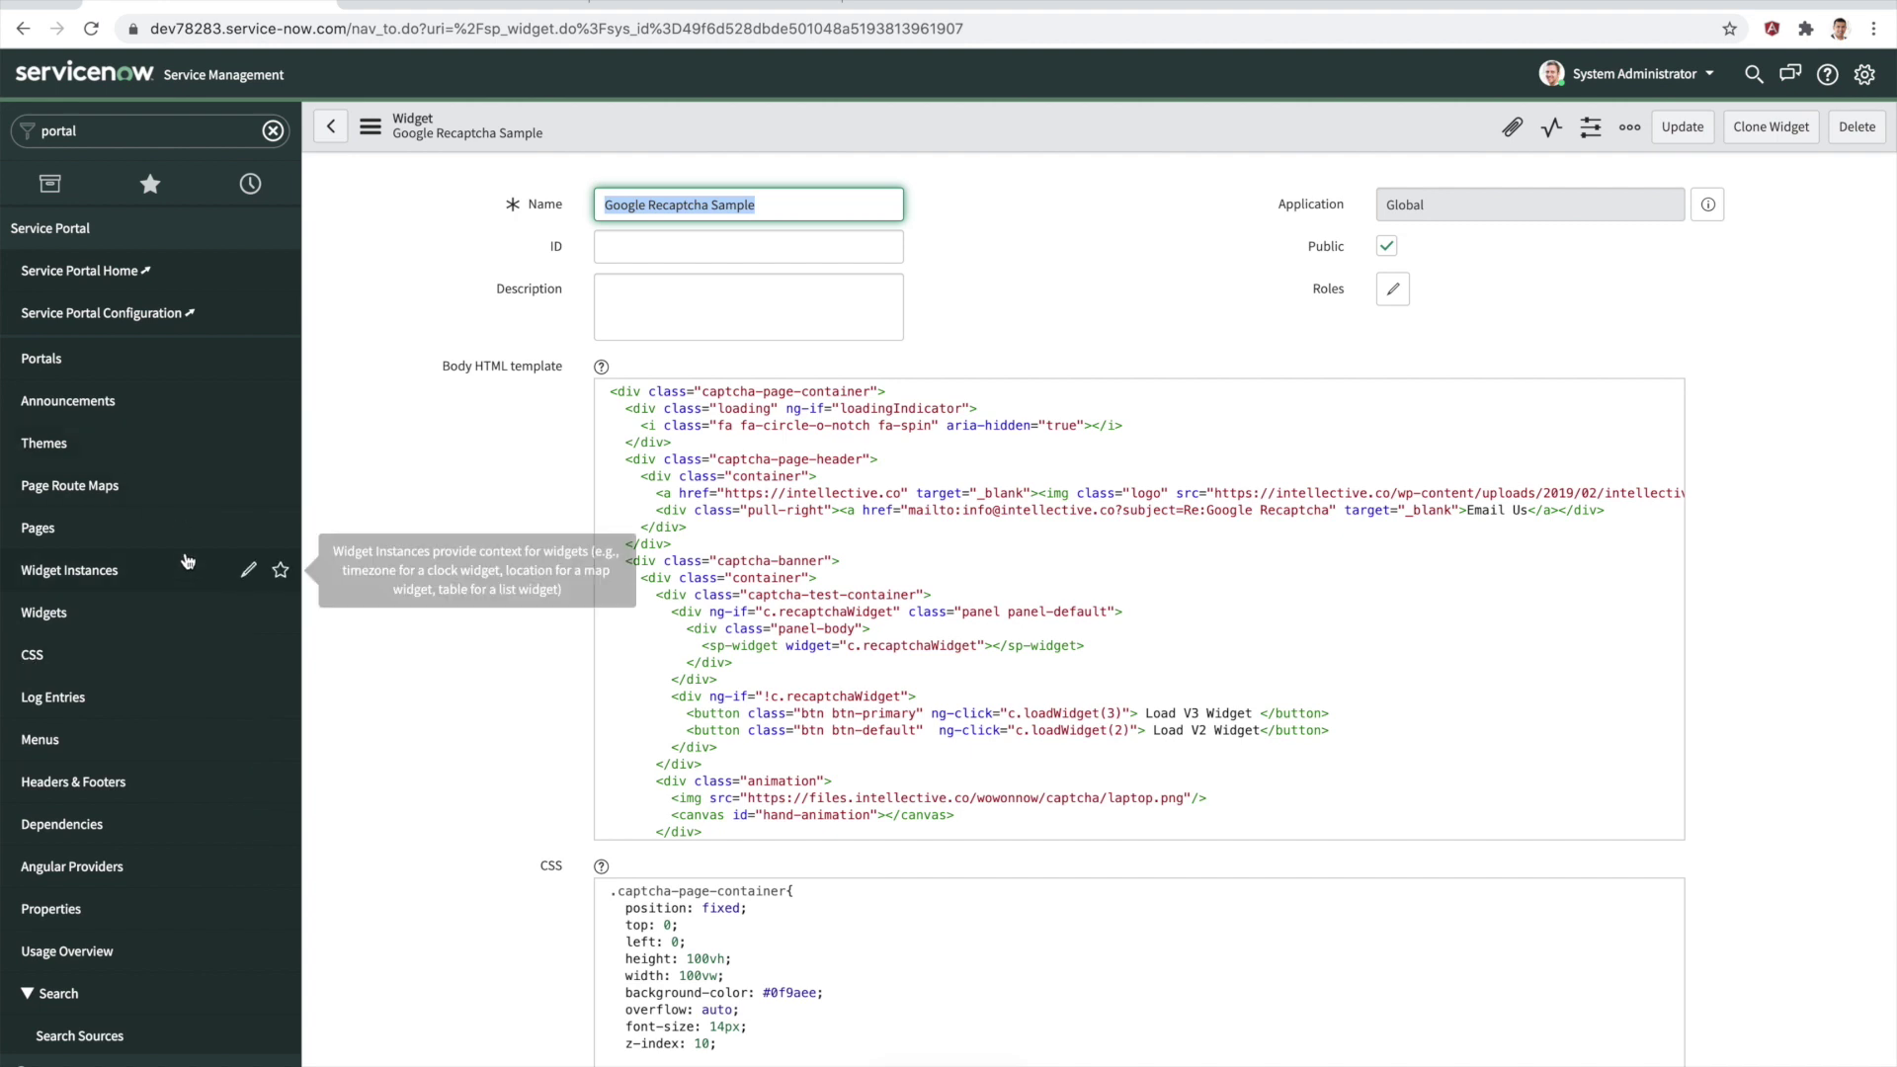
{"action": "left_click", "coordinate": [40, 614]}
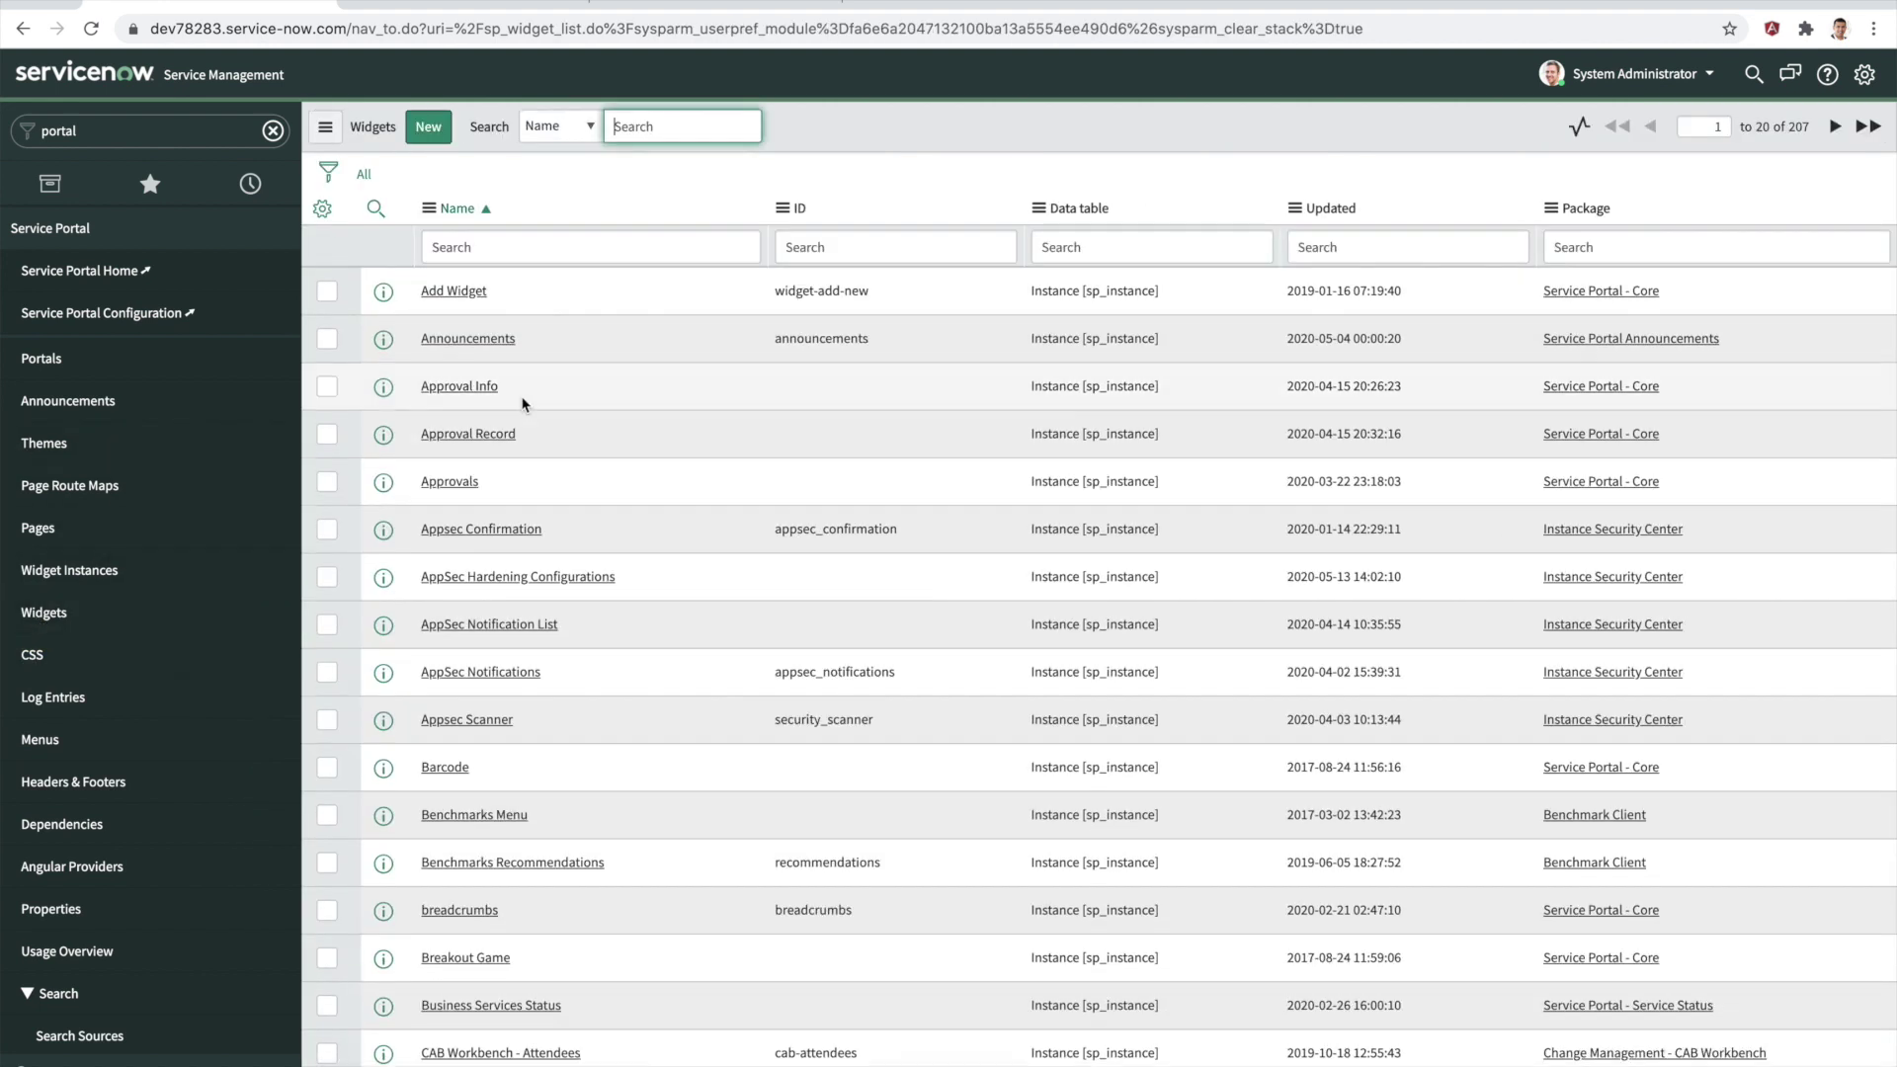
- Filter widgets by ID *google, open Google Recaptcha V2 Sample and scroll to its Server script
{"action": "left_click", "coordinate": [810, 246]}
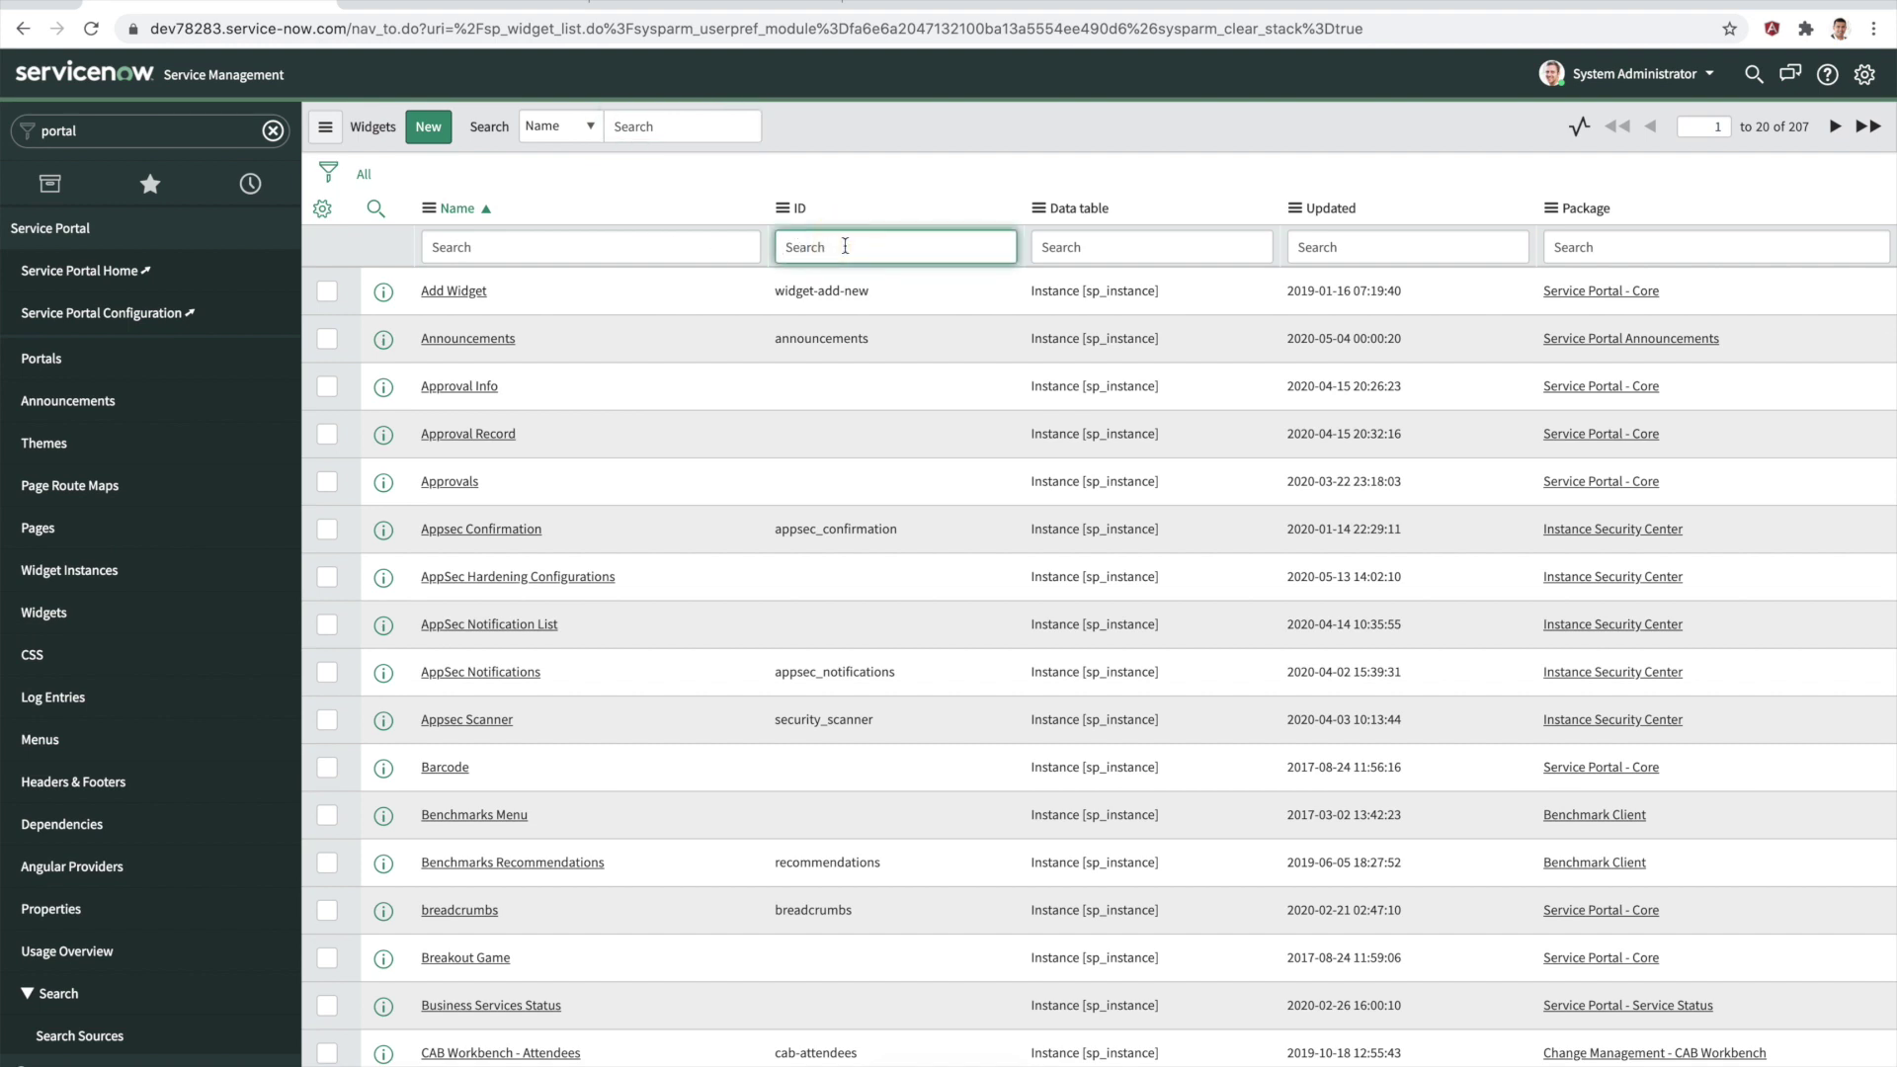
{"action": "type", "text": "*google"}
{"action": "key", "text": "Return"}
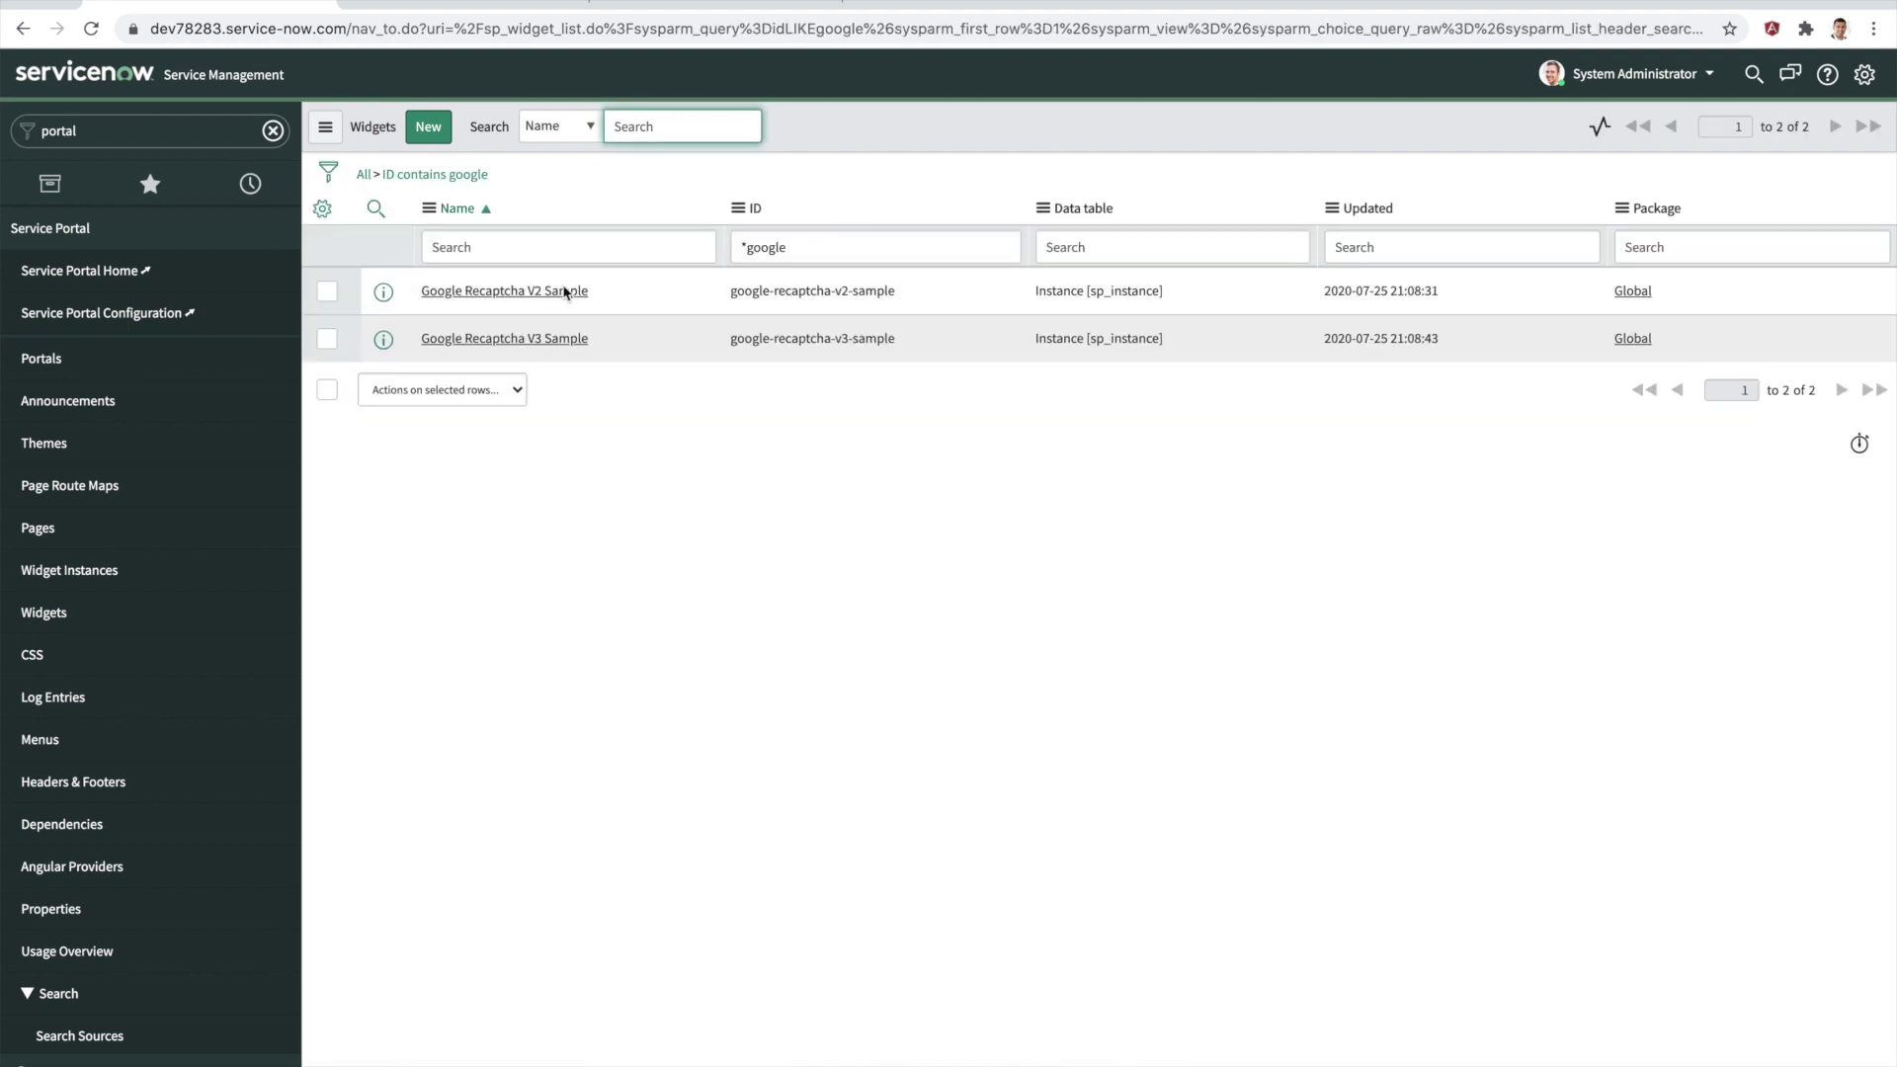
{"action": "left_click", "coordinate": [542, 292]}
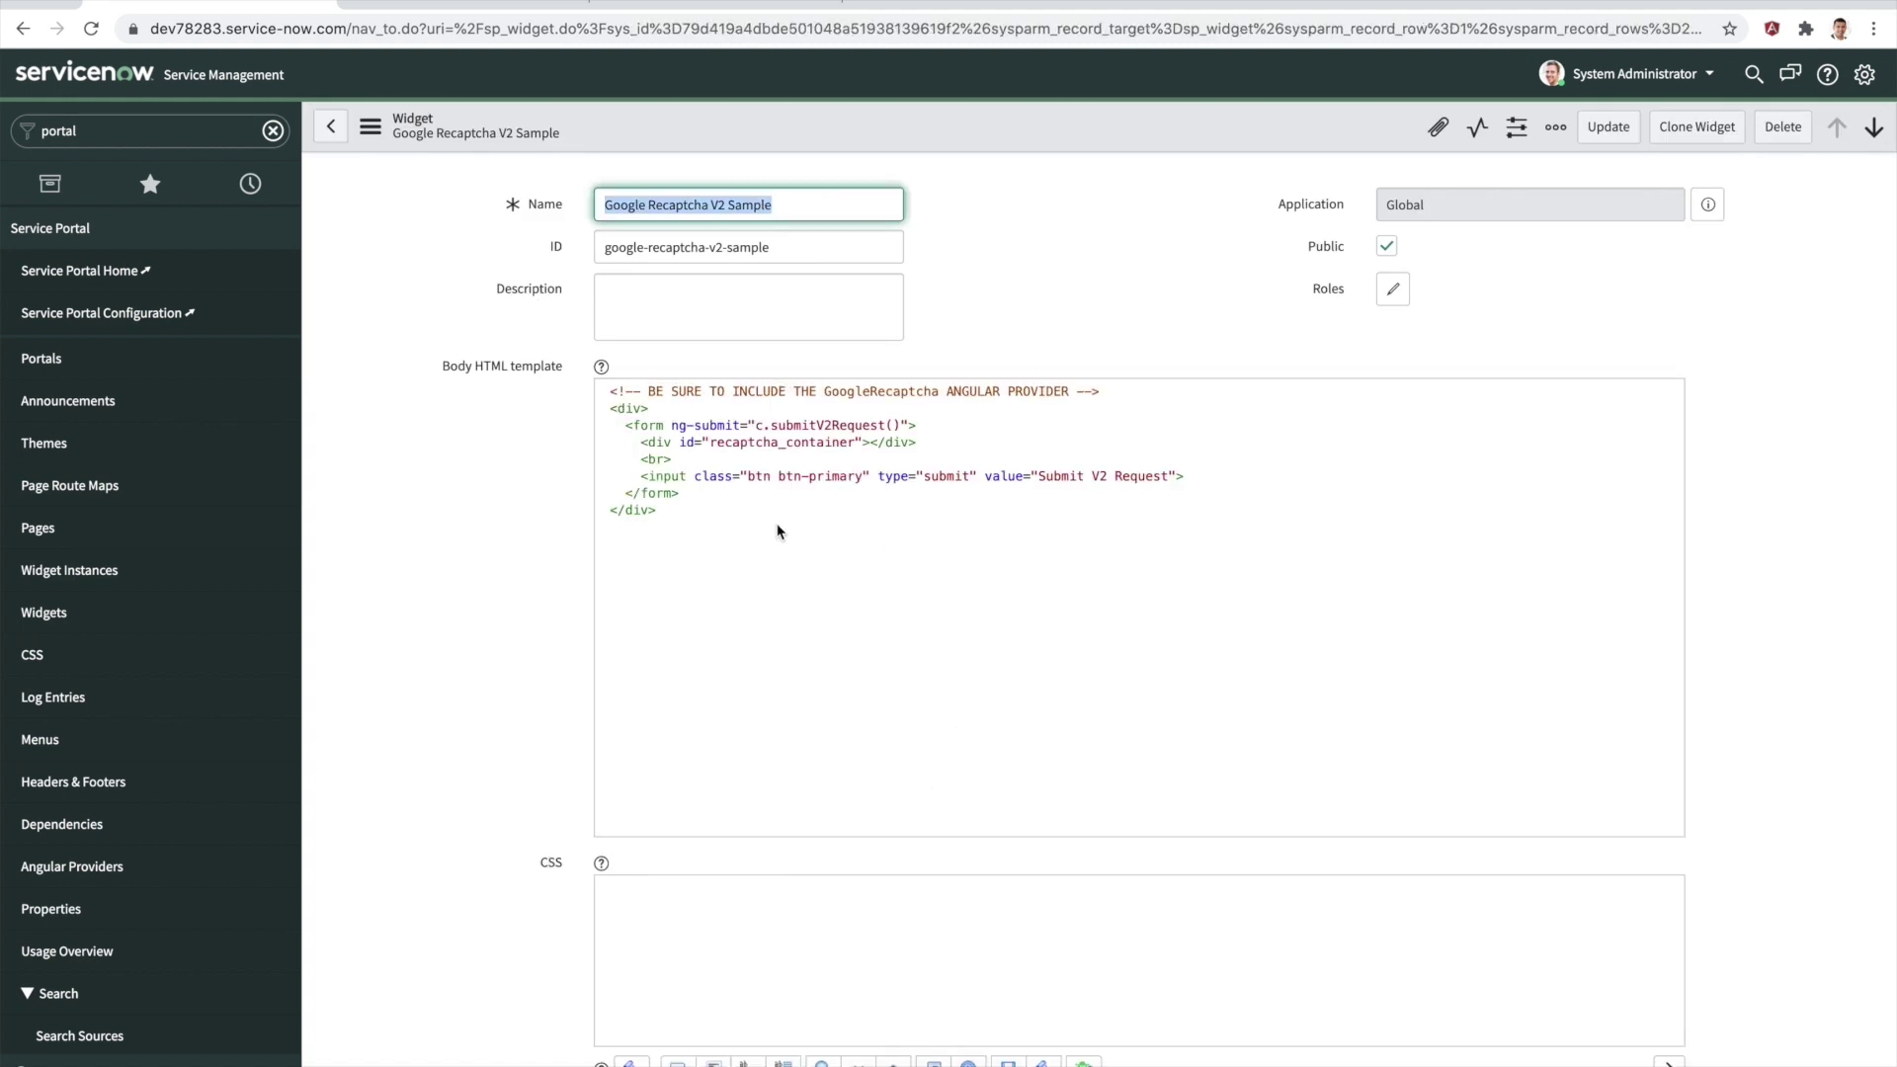
{"action": "left_click", "coordinate": [634, 447]}
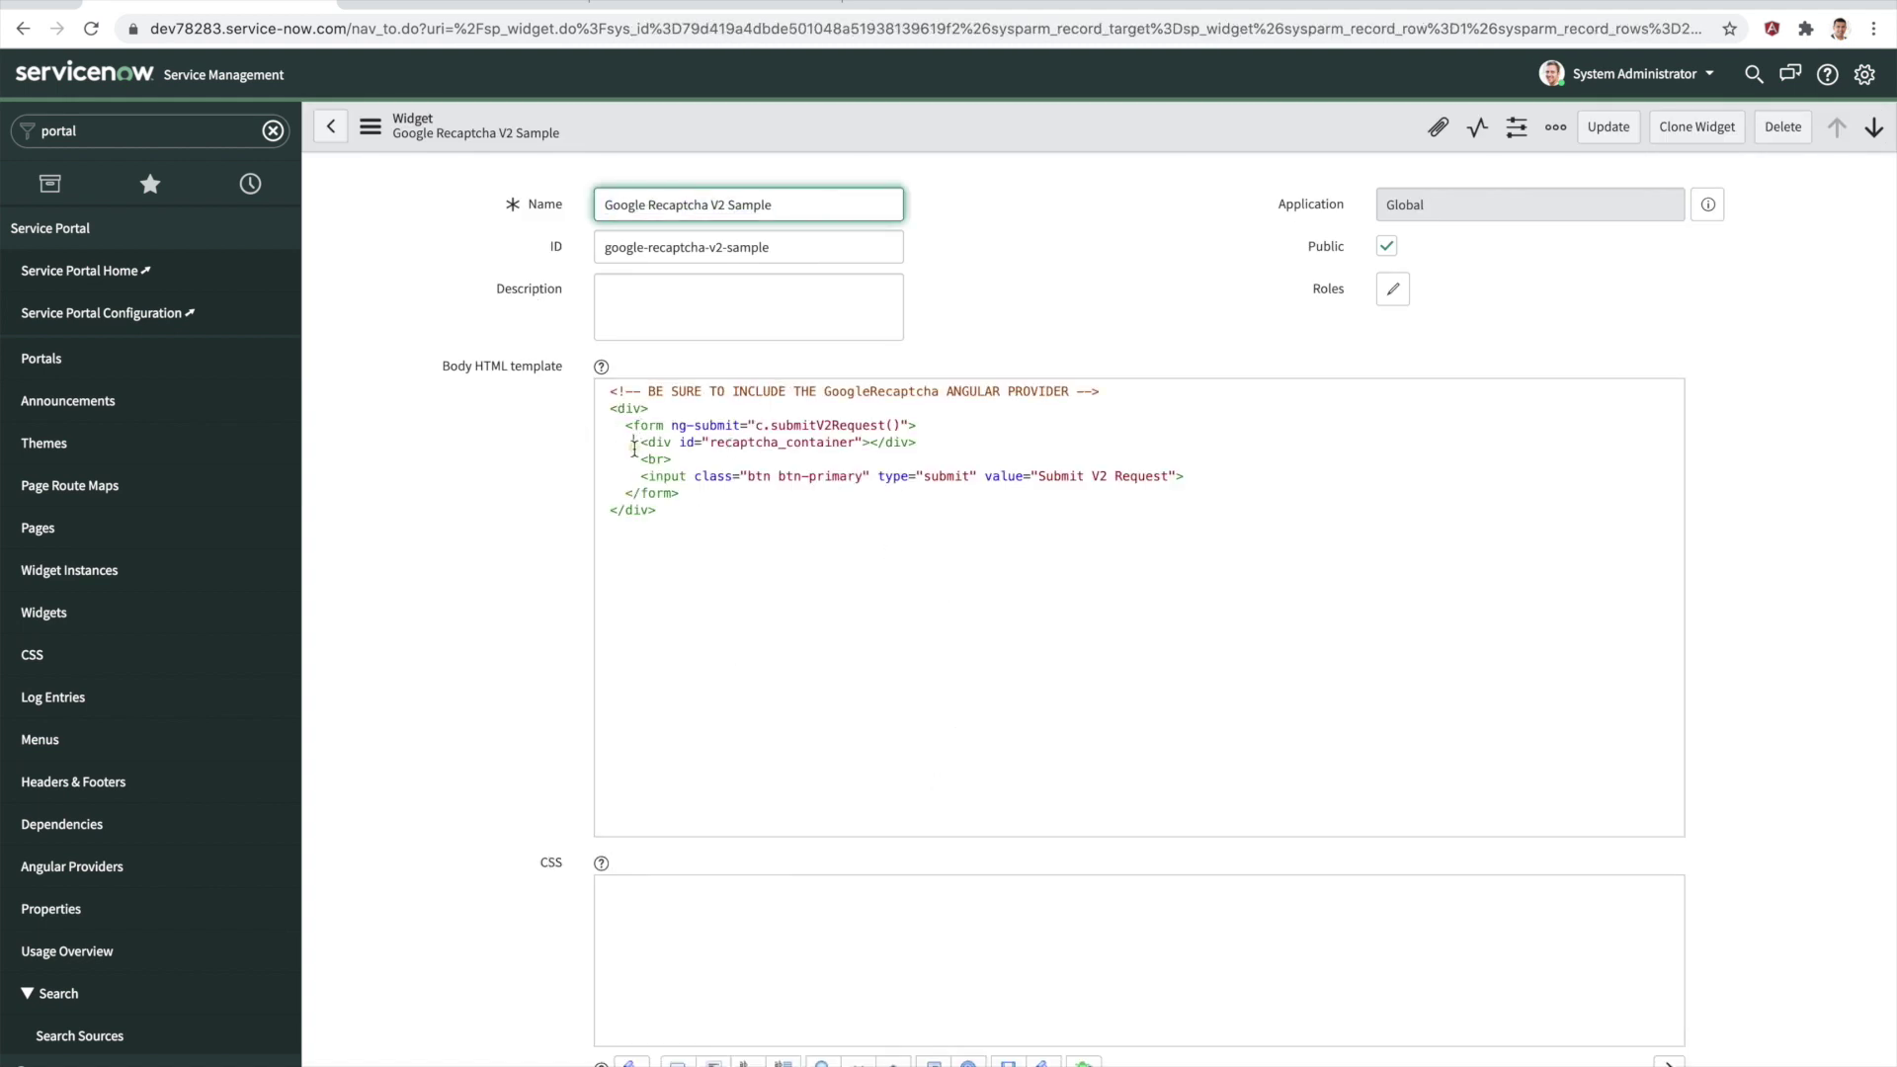
{"action": "left_click_drag", "start_coordinate": [634, 448], "coordinate": [909, 450]}
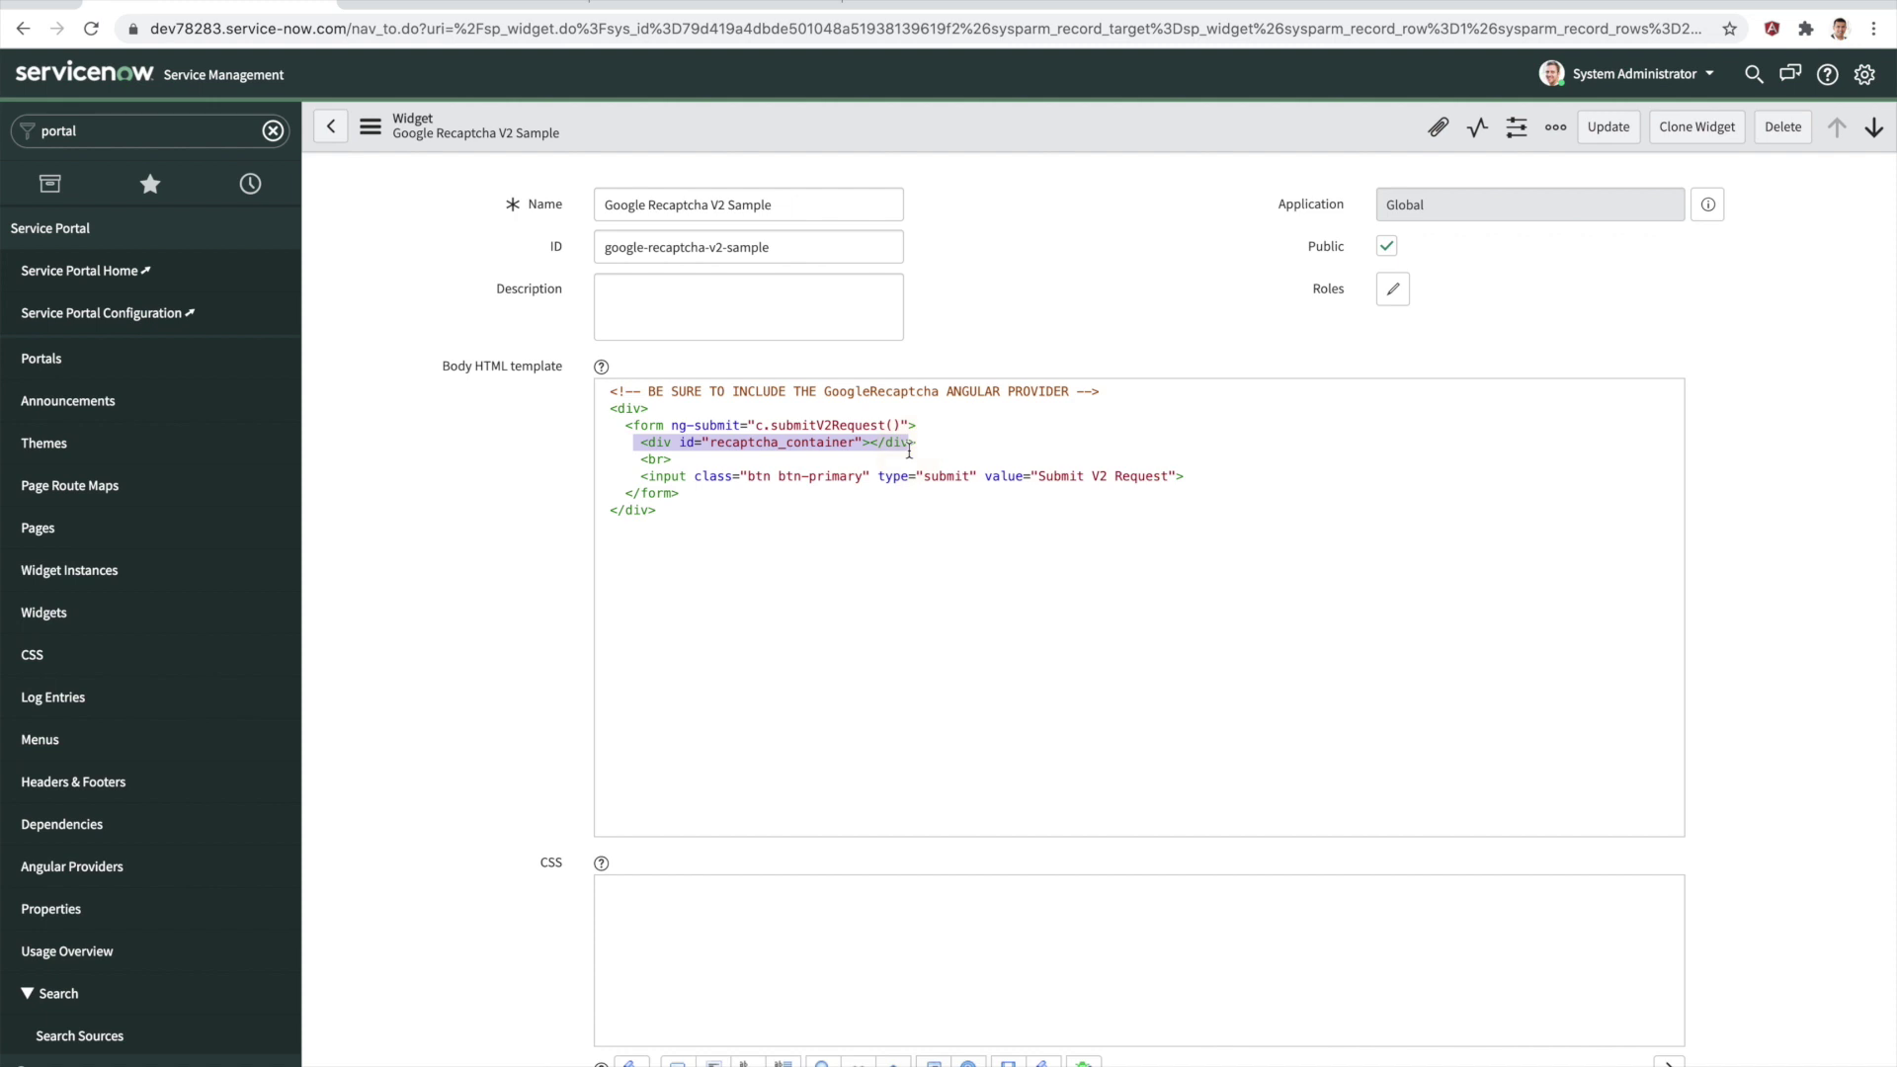
{"action": "left_click", "coordinate": [922, 572]}
{"action": "scroll", "coordinate": [440, 851], "scroll_direction": "down", "scroll_amount": 6}
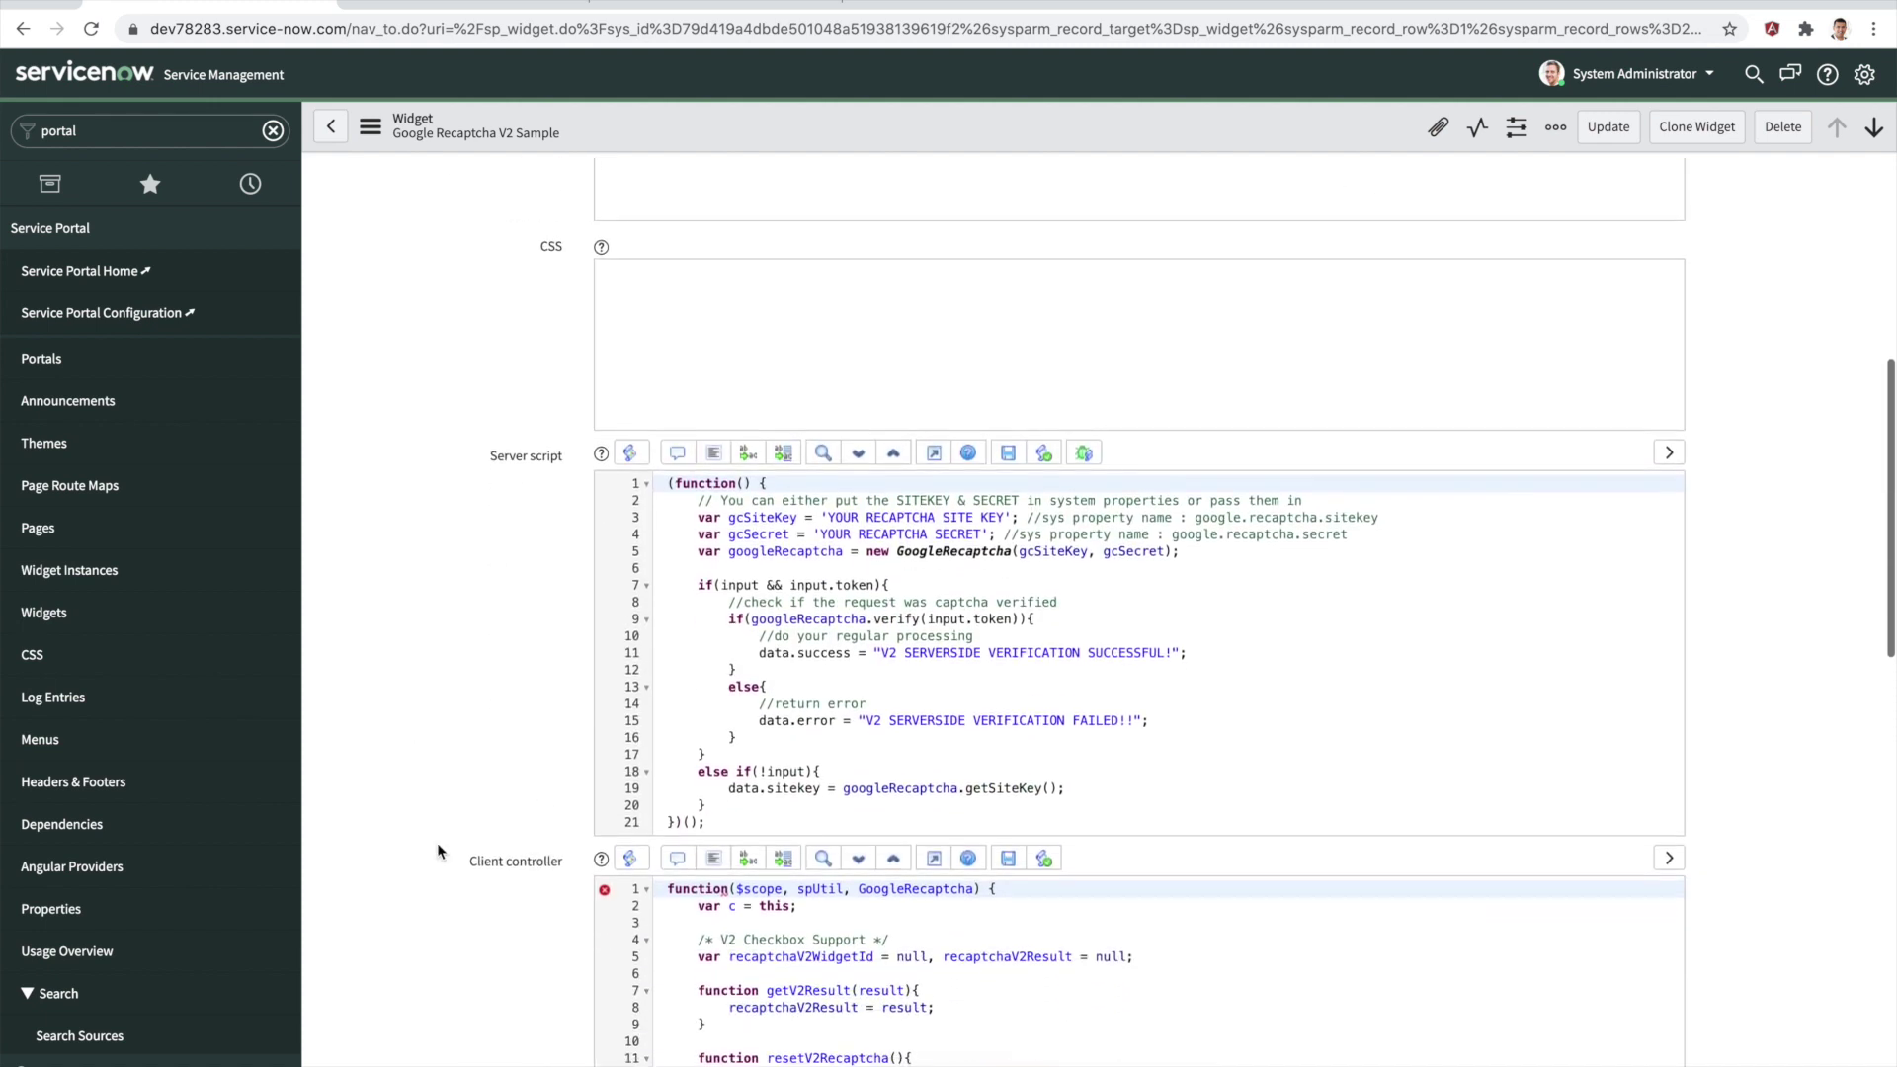
{"action": "scroll", "coordinate": [439, 851], "scroll_direction": "down", "scroll_amount": 1}
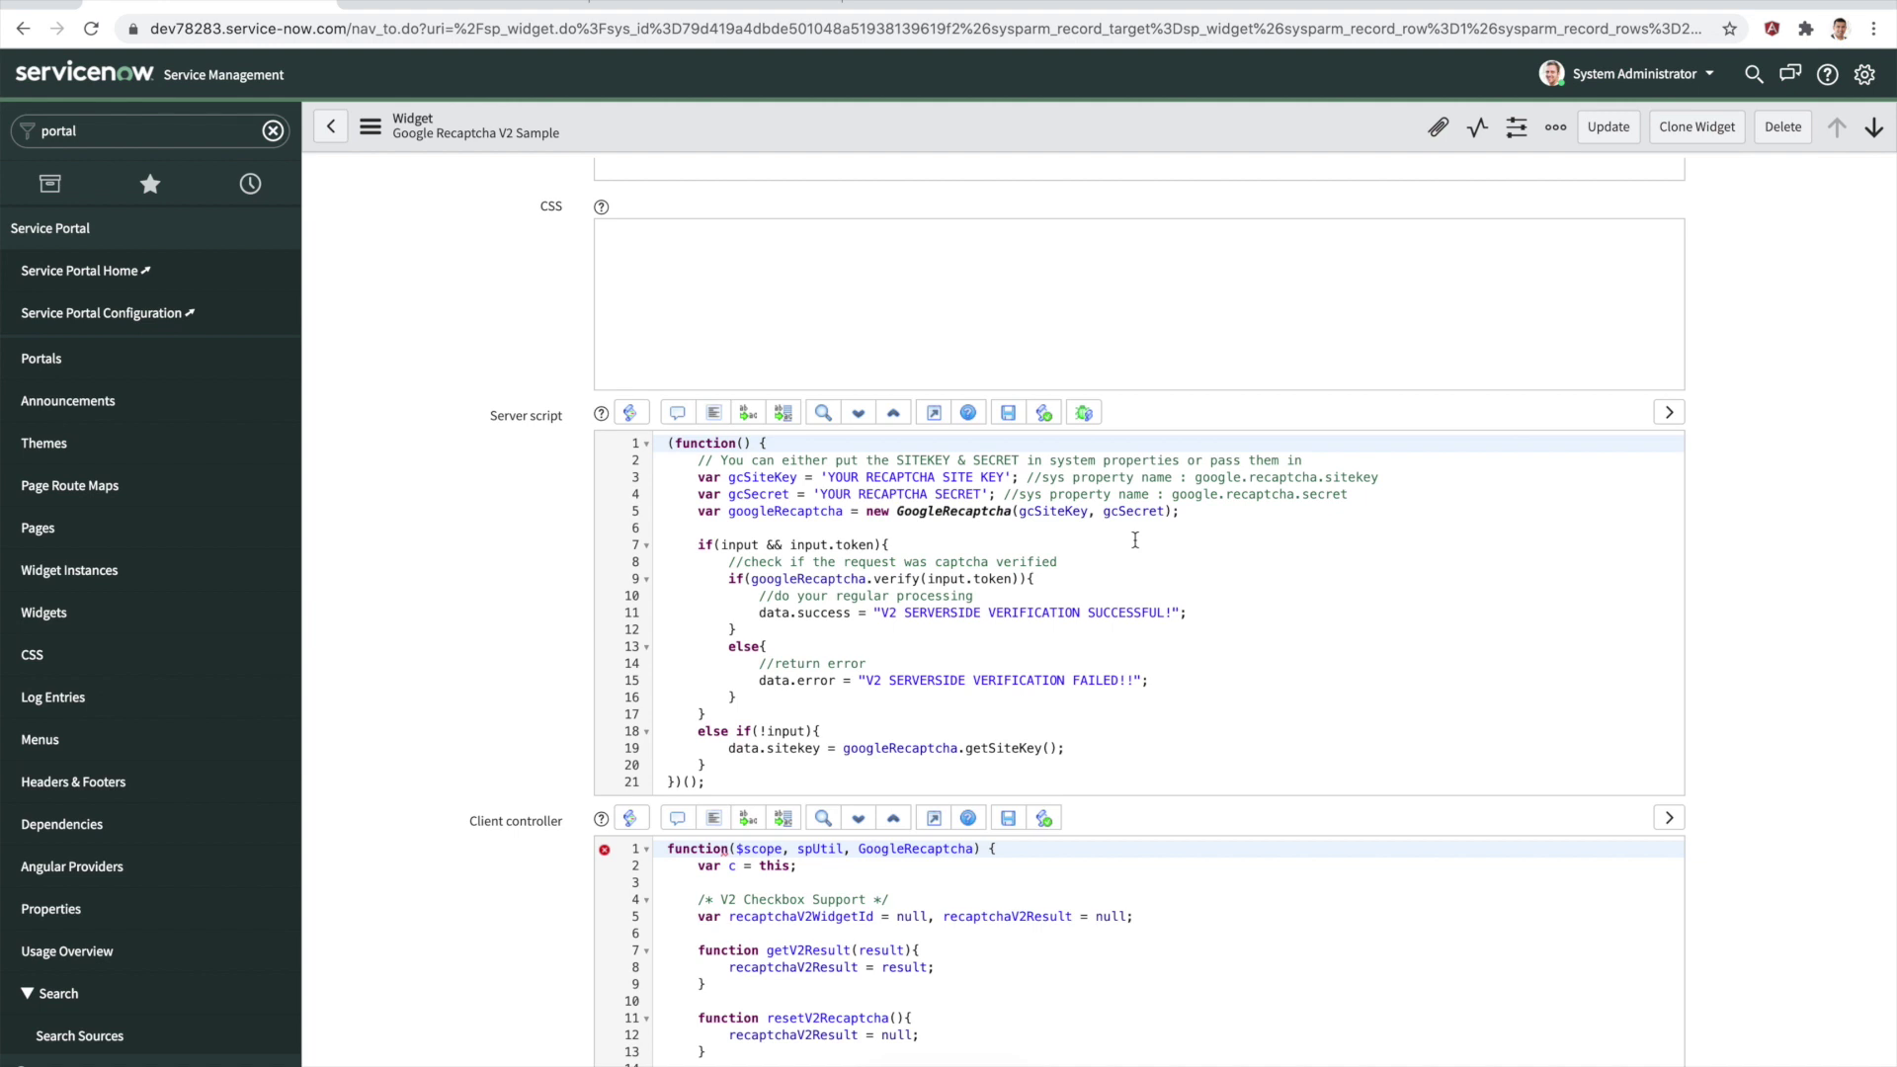
- Point out the google.recaptcha.sitekey and secret properties, then copy the site key from the reCAPTCHA console
{"action": "left_click_drag", "start_coordinate": [1195, 478], "coordinate": [1379, 482]}
{"action": "left_click", "coordinate": [1180, 496]}
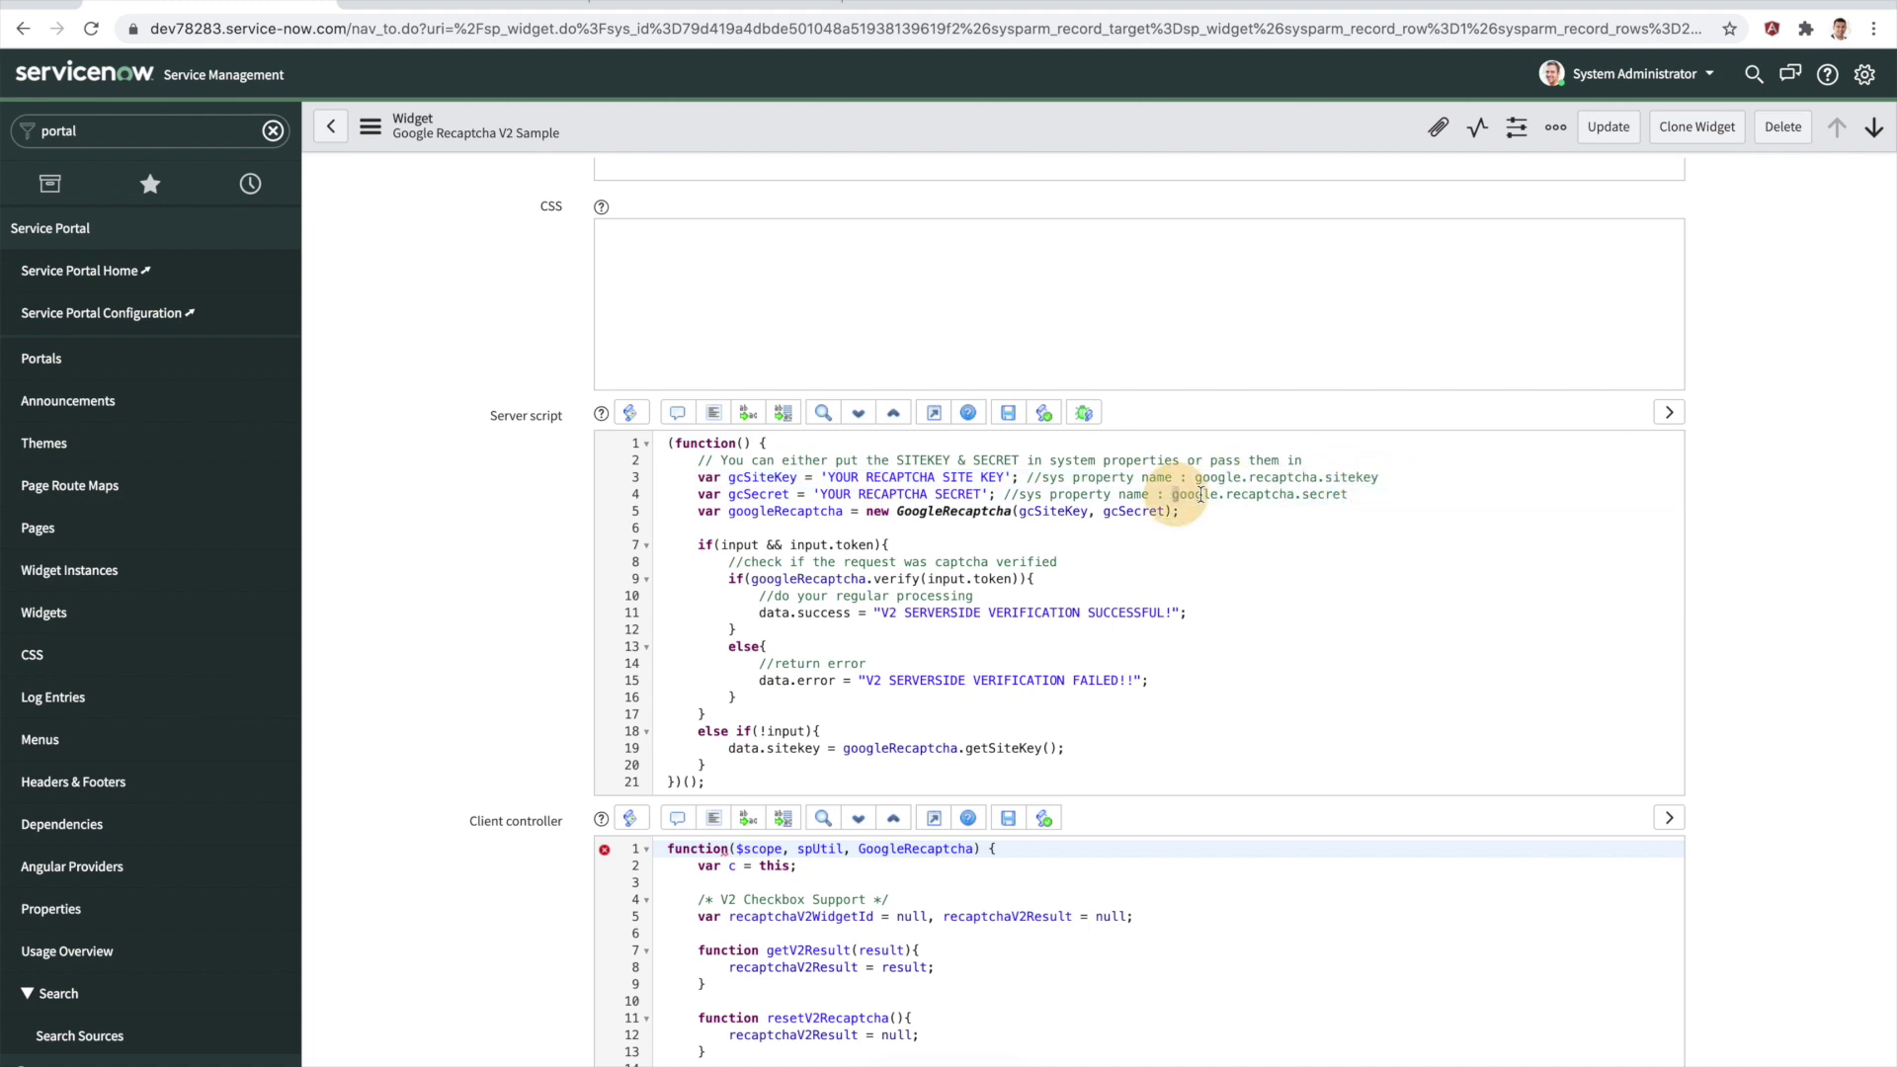
{"action": "left_click_drag", "start_coordinate": [1173, 495], "coordinate": [1351, 507]}
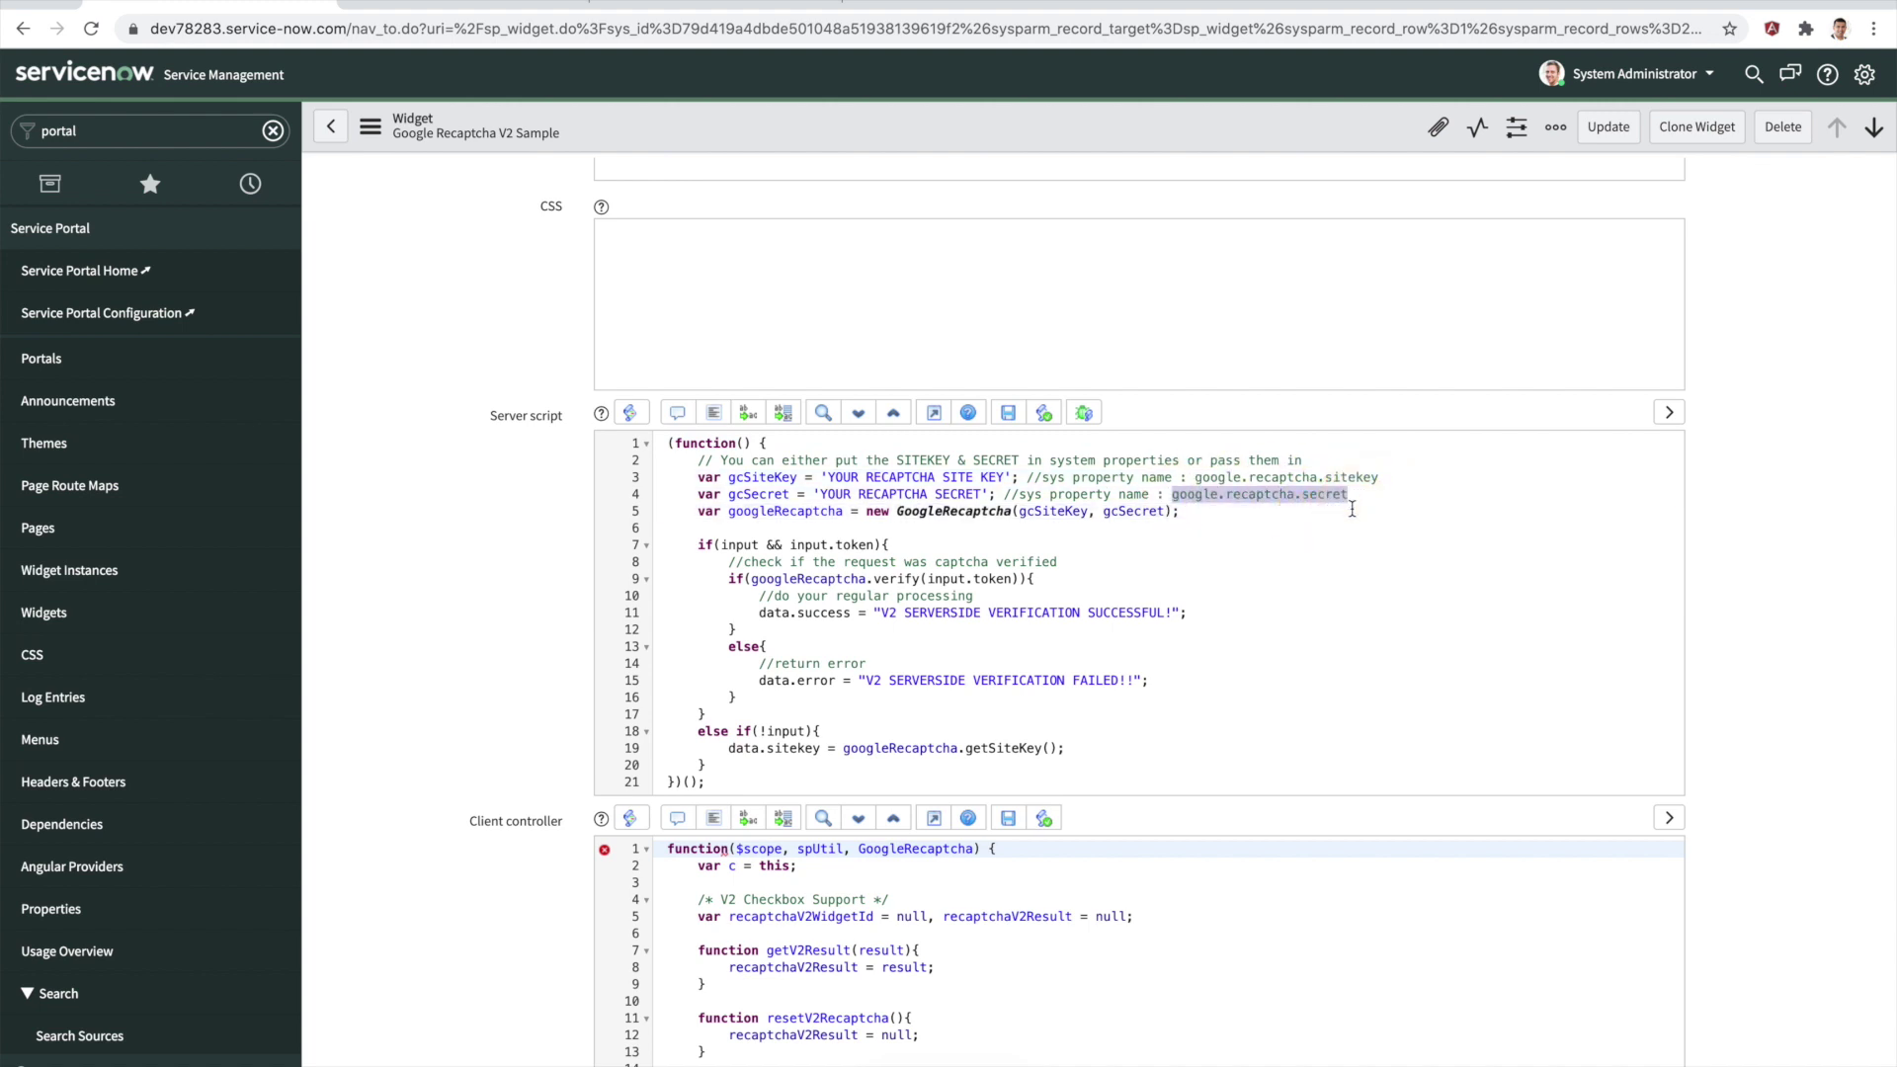
{"action": "left_click", "coordinate": [1352, 509]}
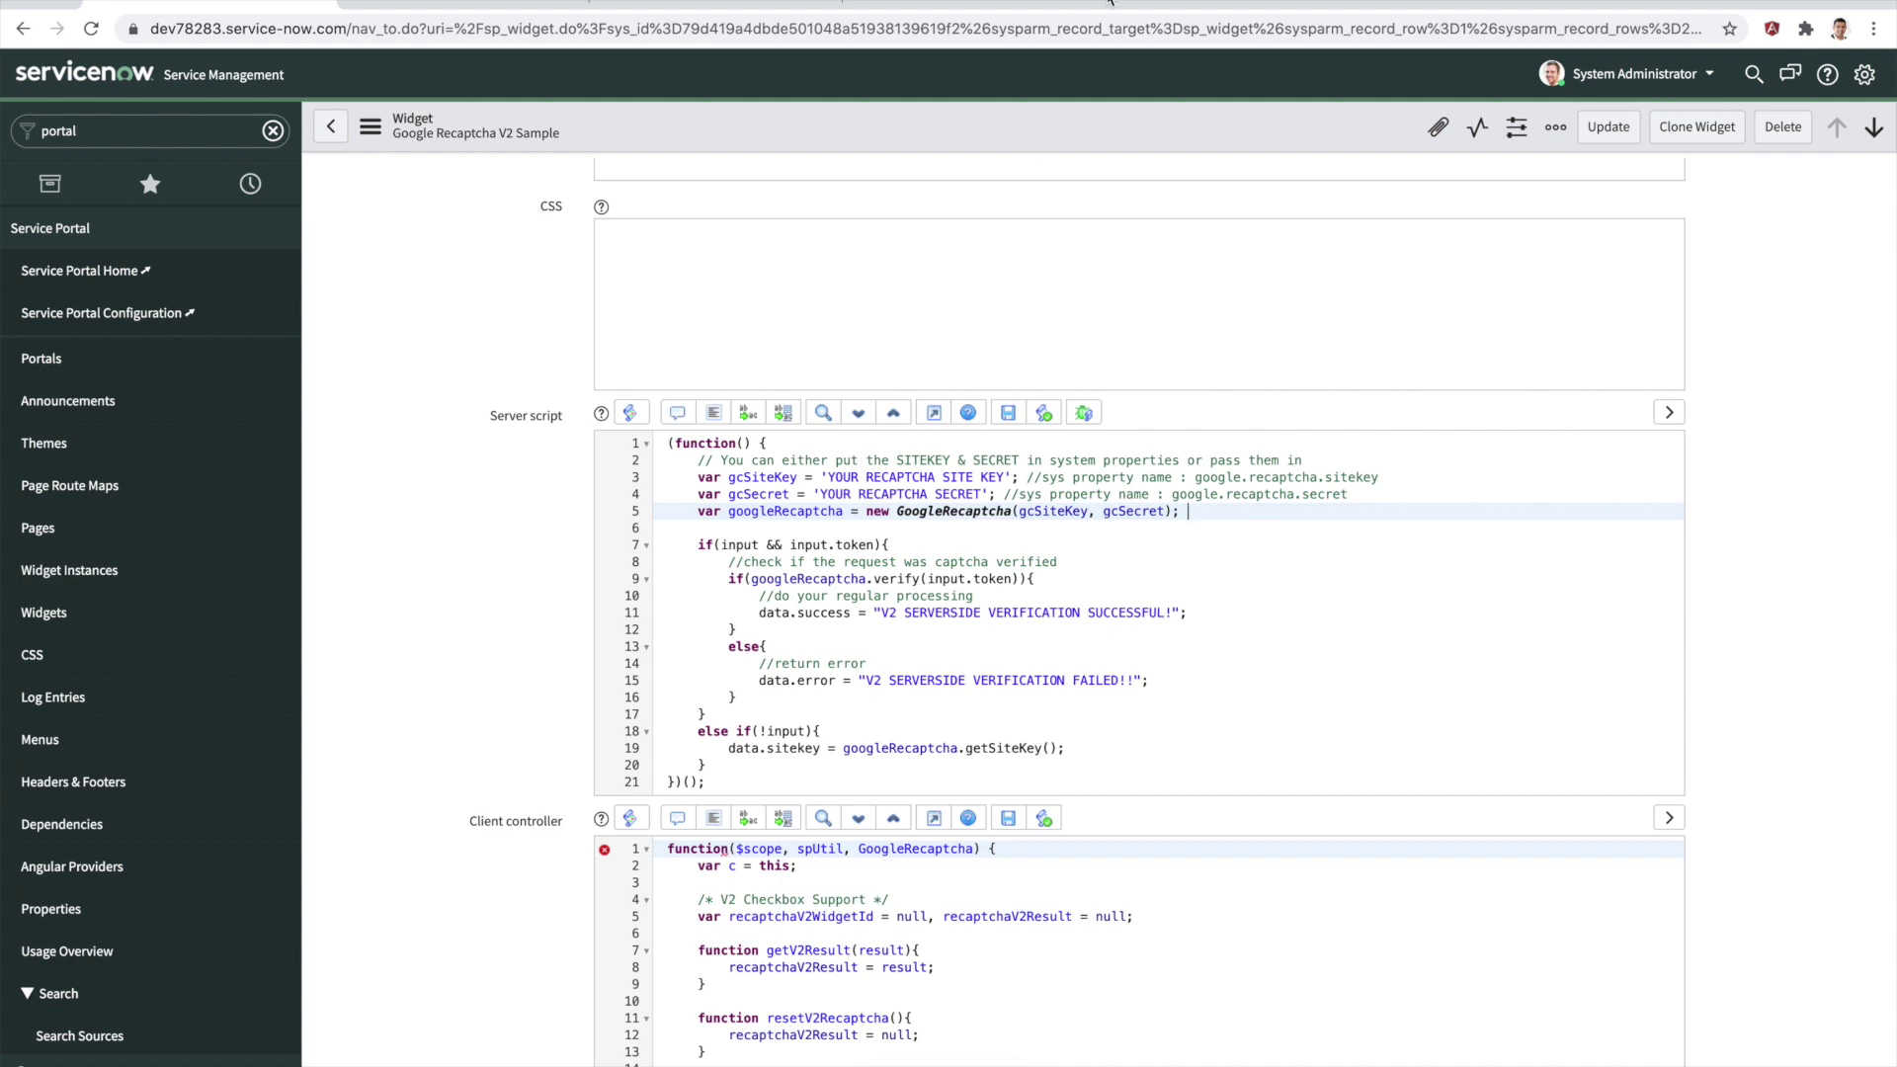
{"action": "left_click", "coordinate": [466, 3]}
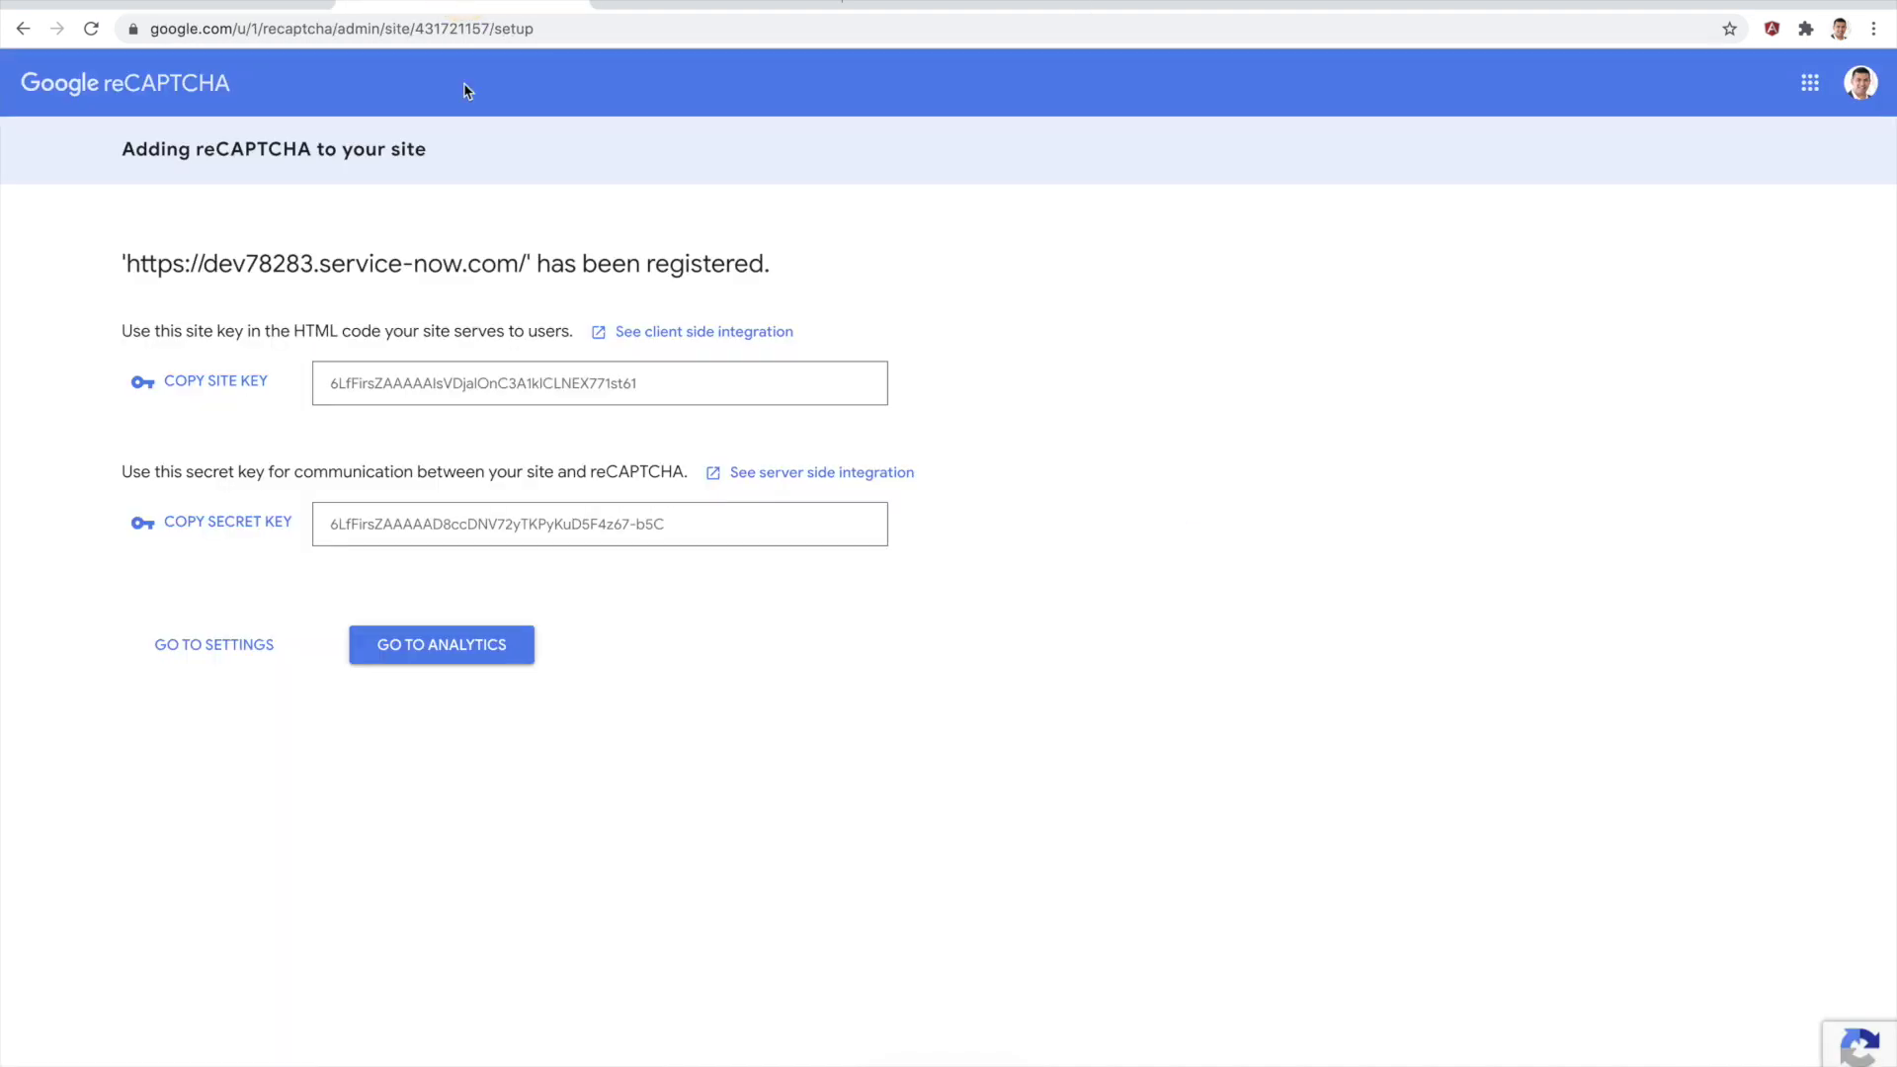
{"action": "left_click", "coordinate": [226, 380]}
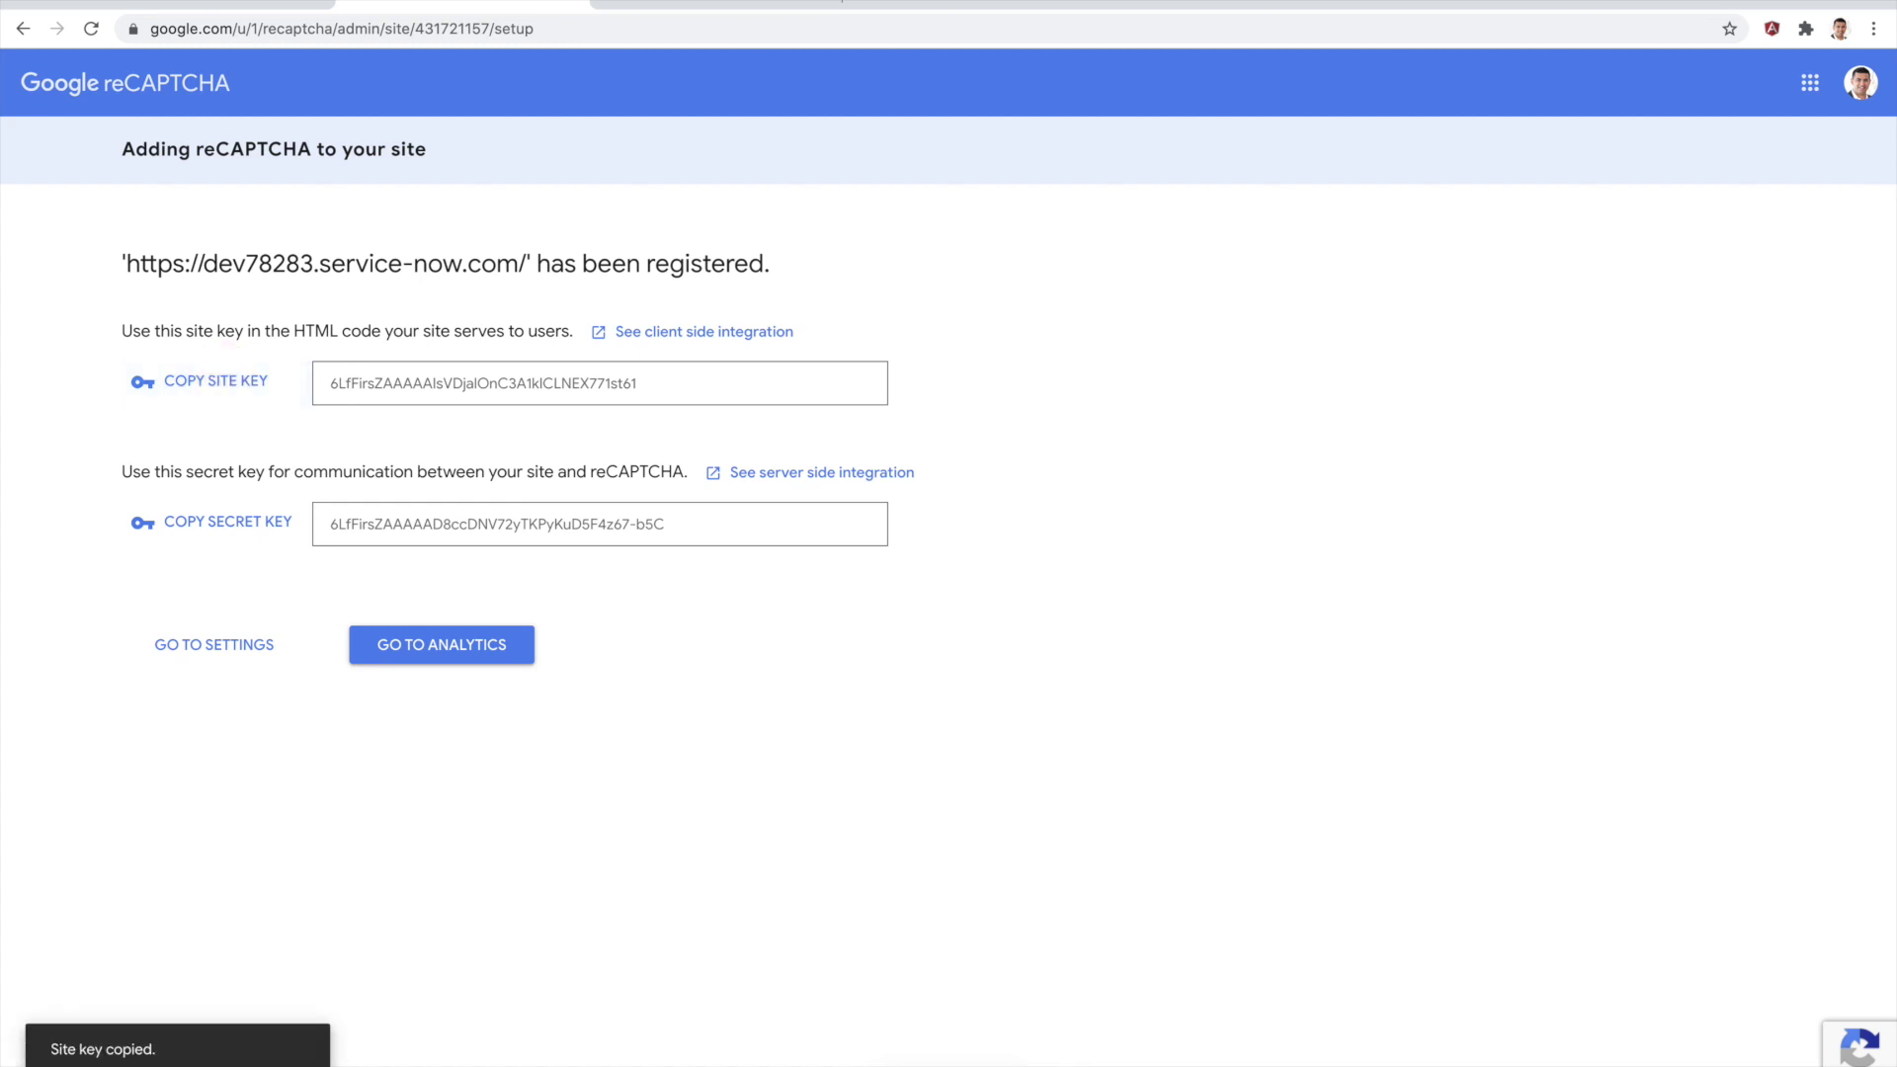
- Replace the YOUR RECAPTCHA SITE KEY placeholder on line 3 with the copied site key
{"action": "left_click", "coordinate": [208, 5]}
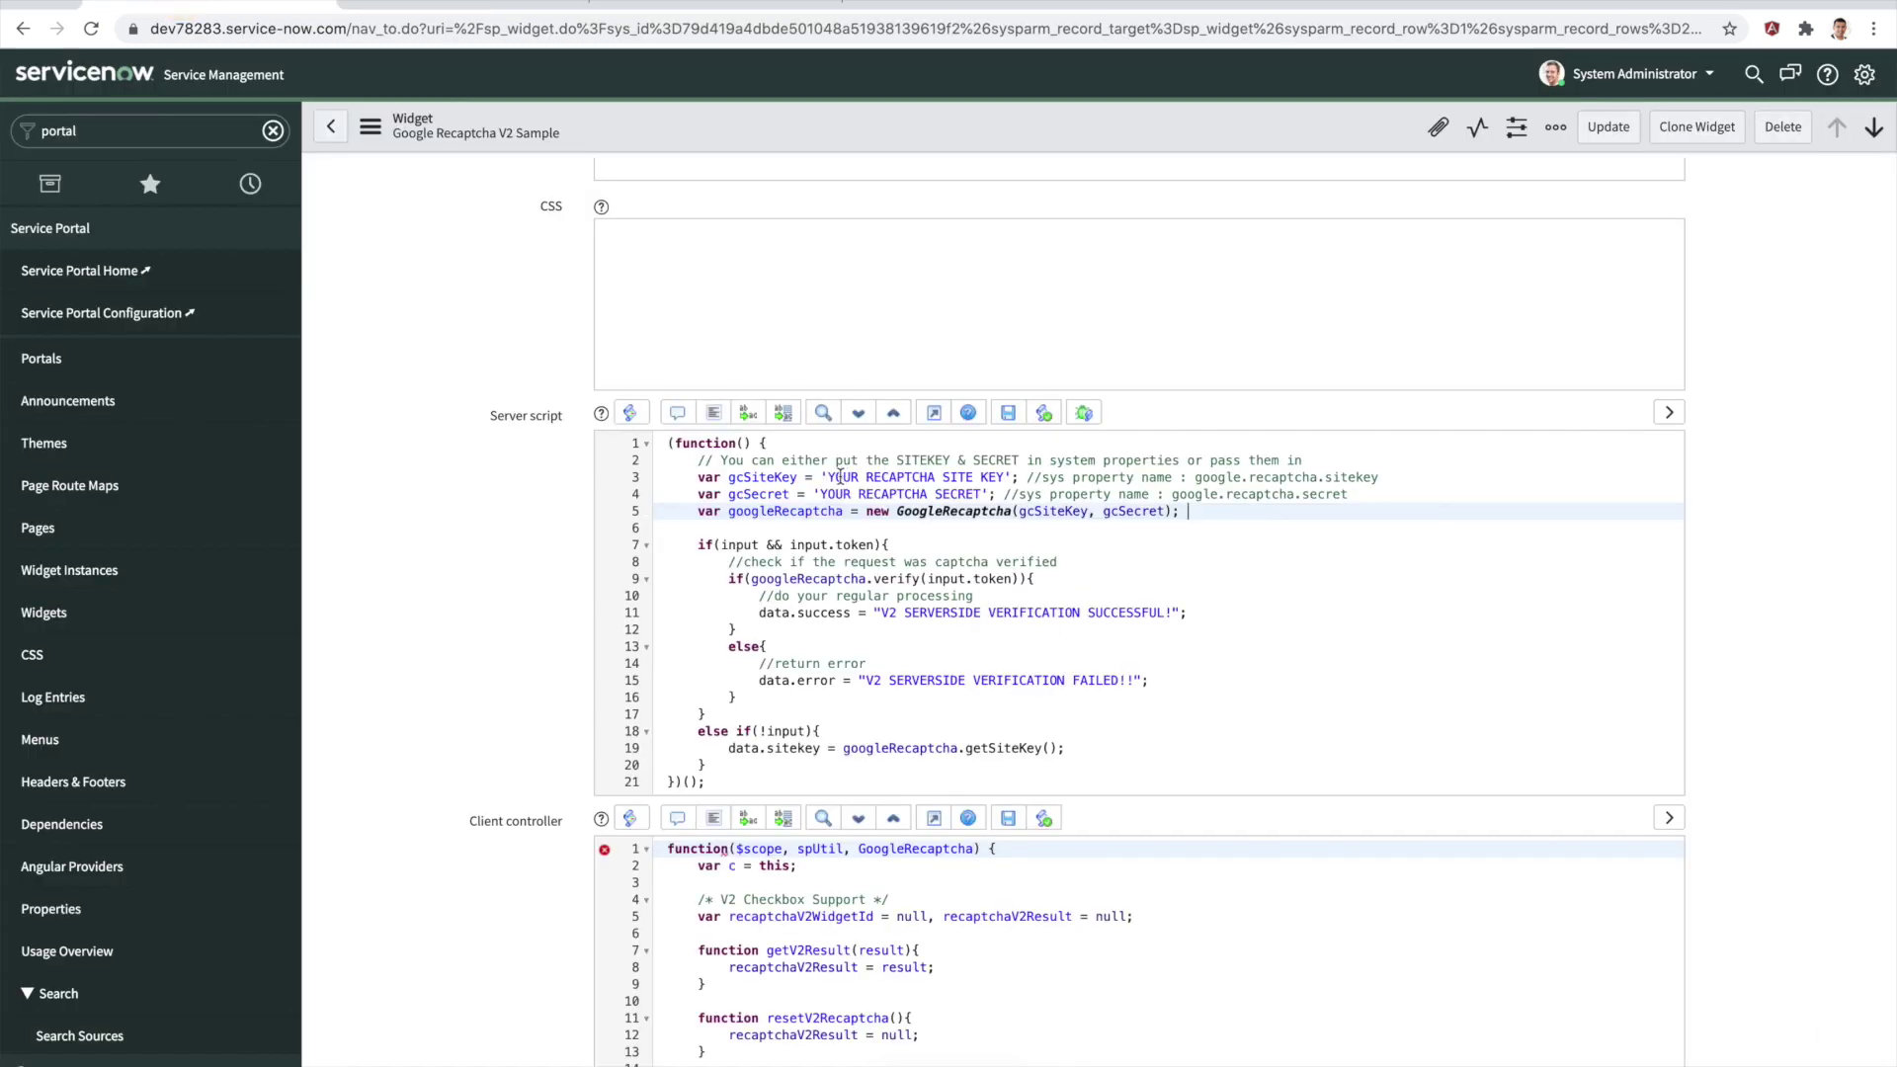
{"action": "left_click_drag", "start_coordinate": [827, 477], "coordinate": [1013, 479]}
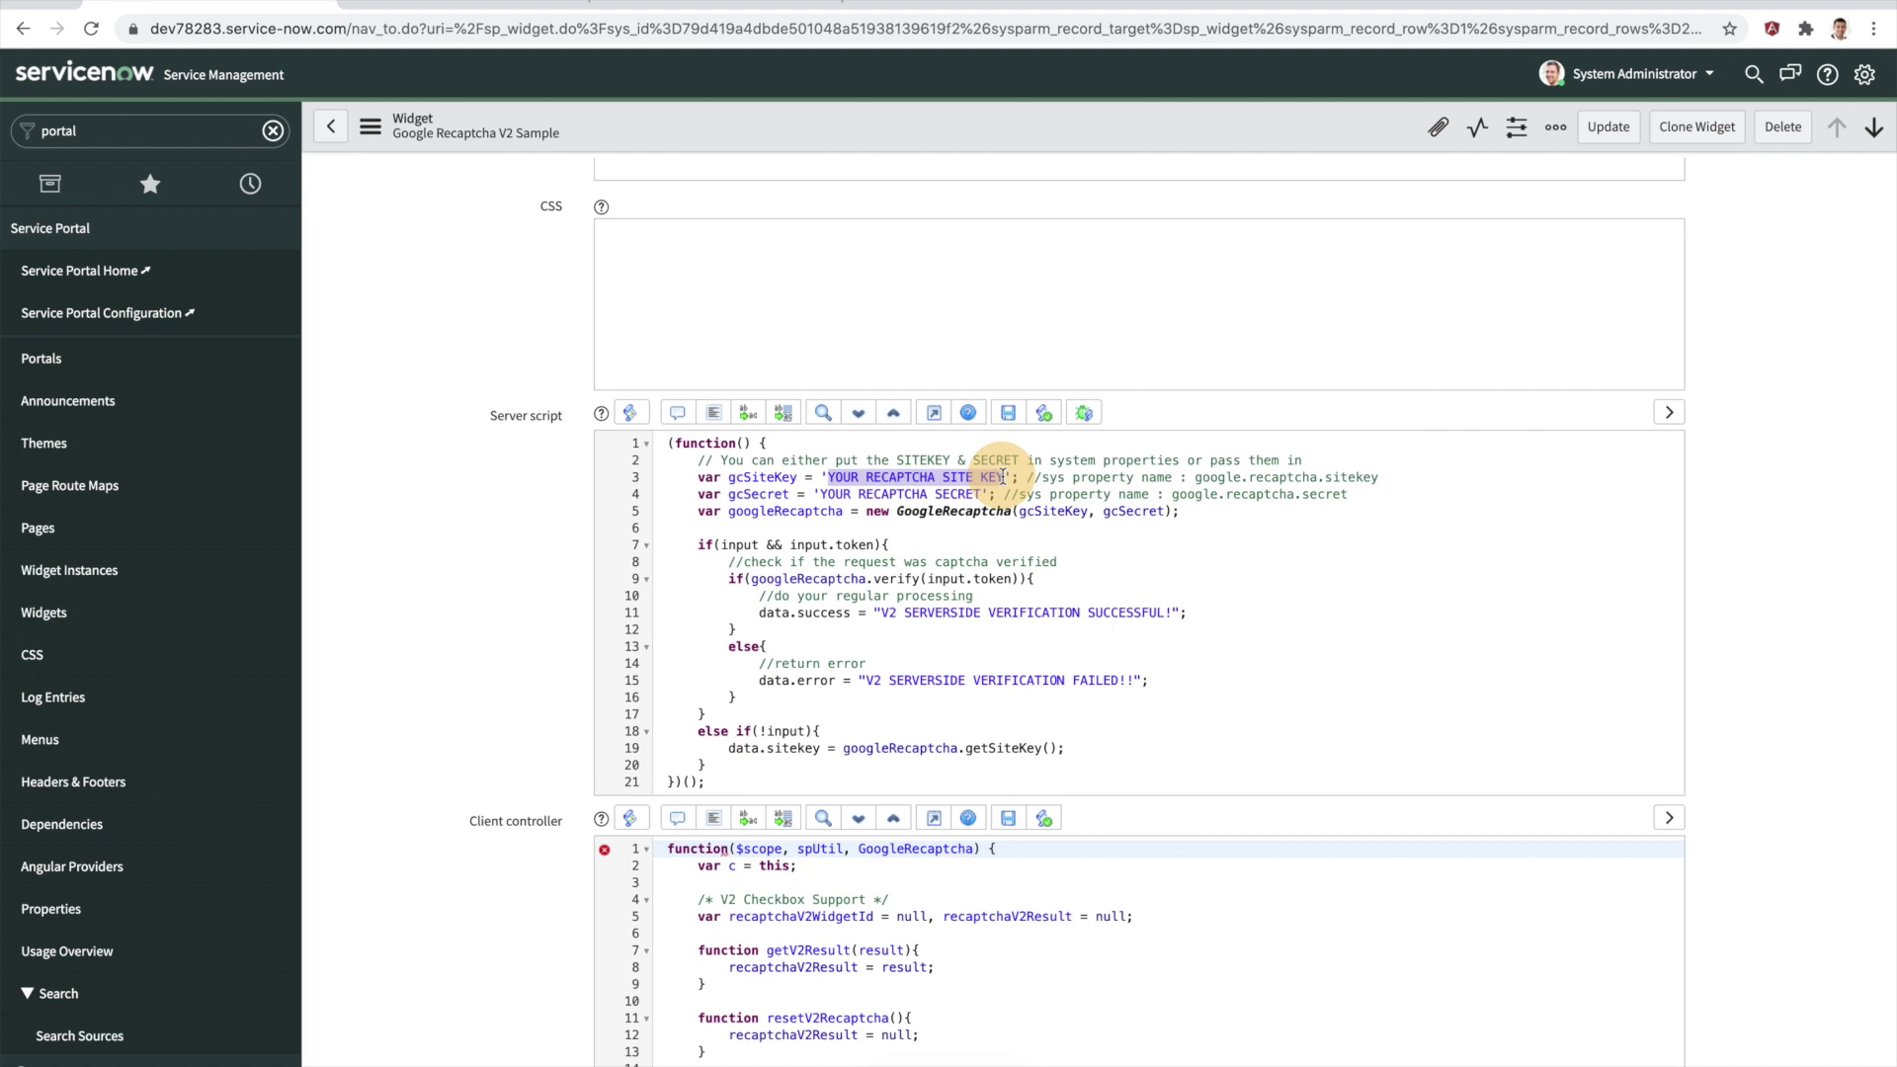
{"action": "key", "text": "BackSpace"}
{"action": "key", "text": "super+v"}
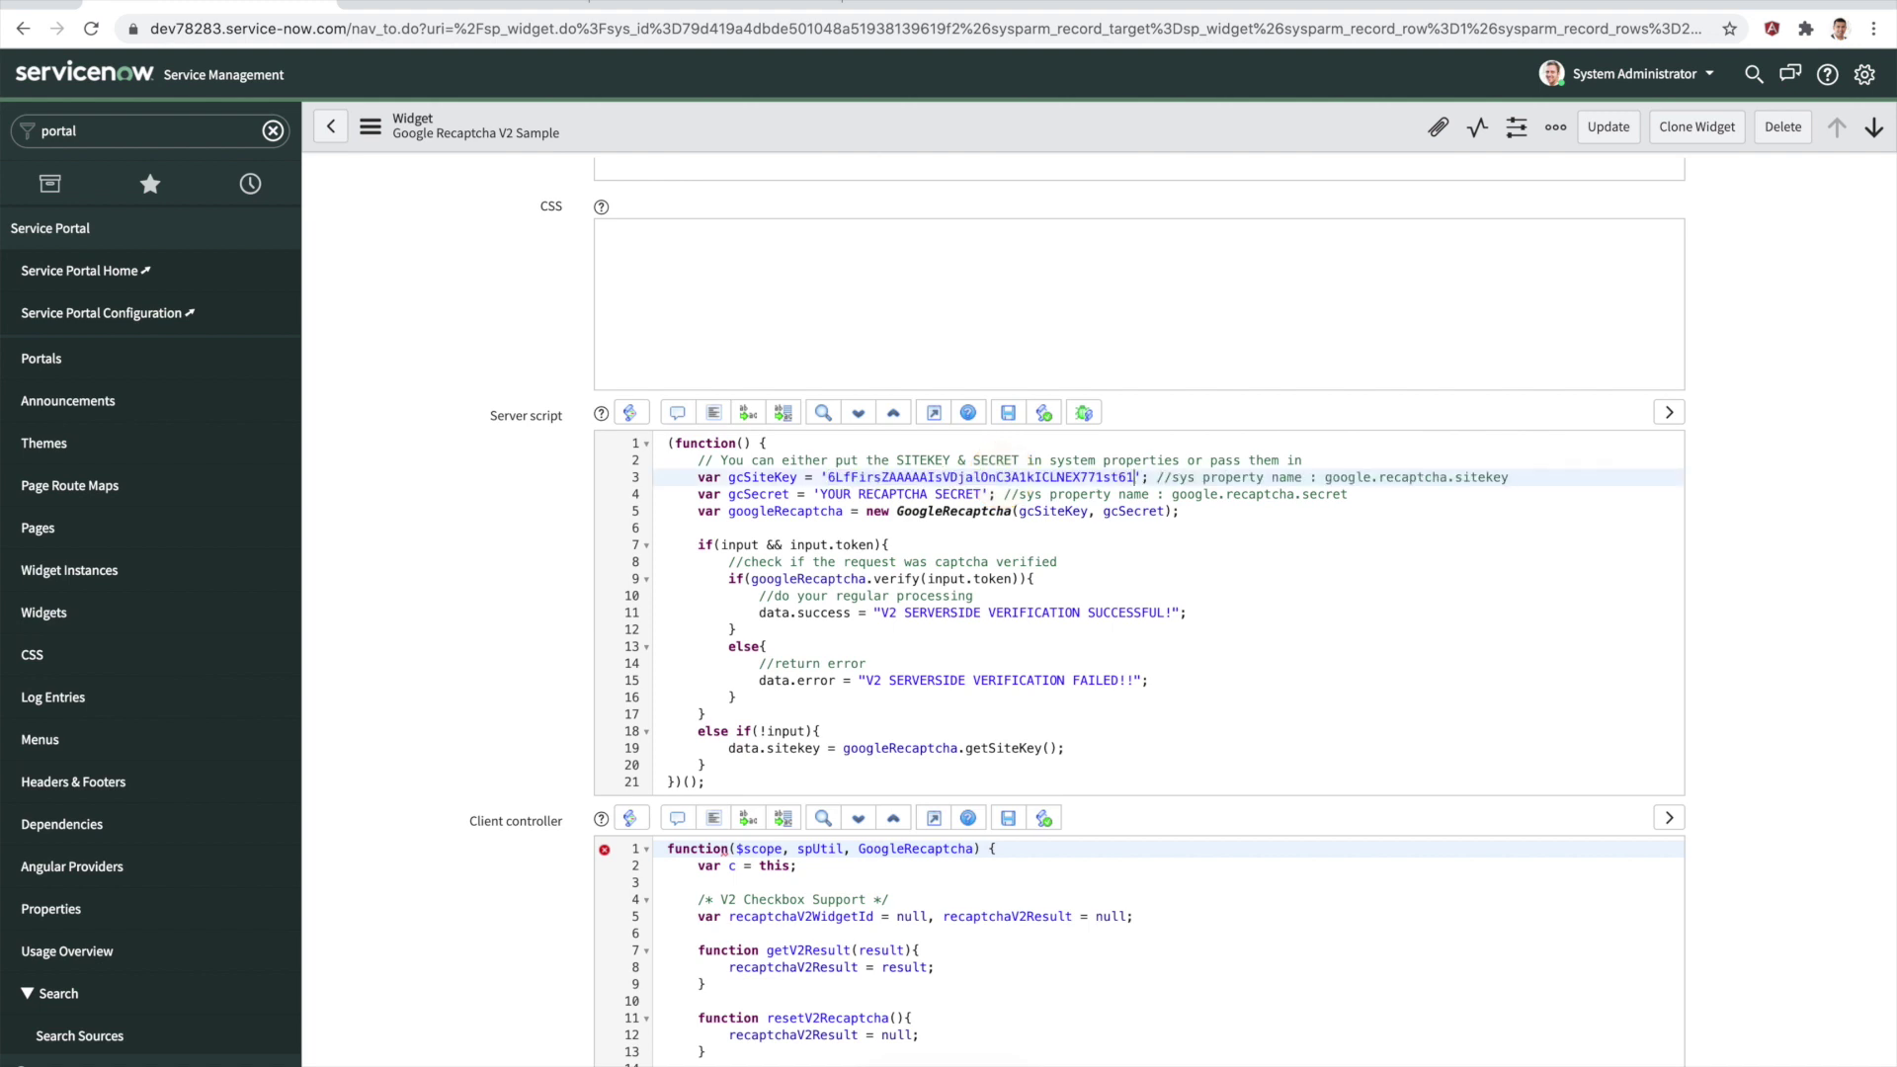
- Paste the reCAPTCHA secret key over the line 4 placeholder and save the server script
{"action": "left_click", "coordinate": [504, 3]}
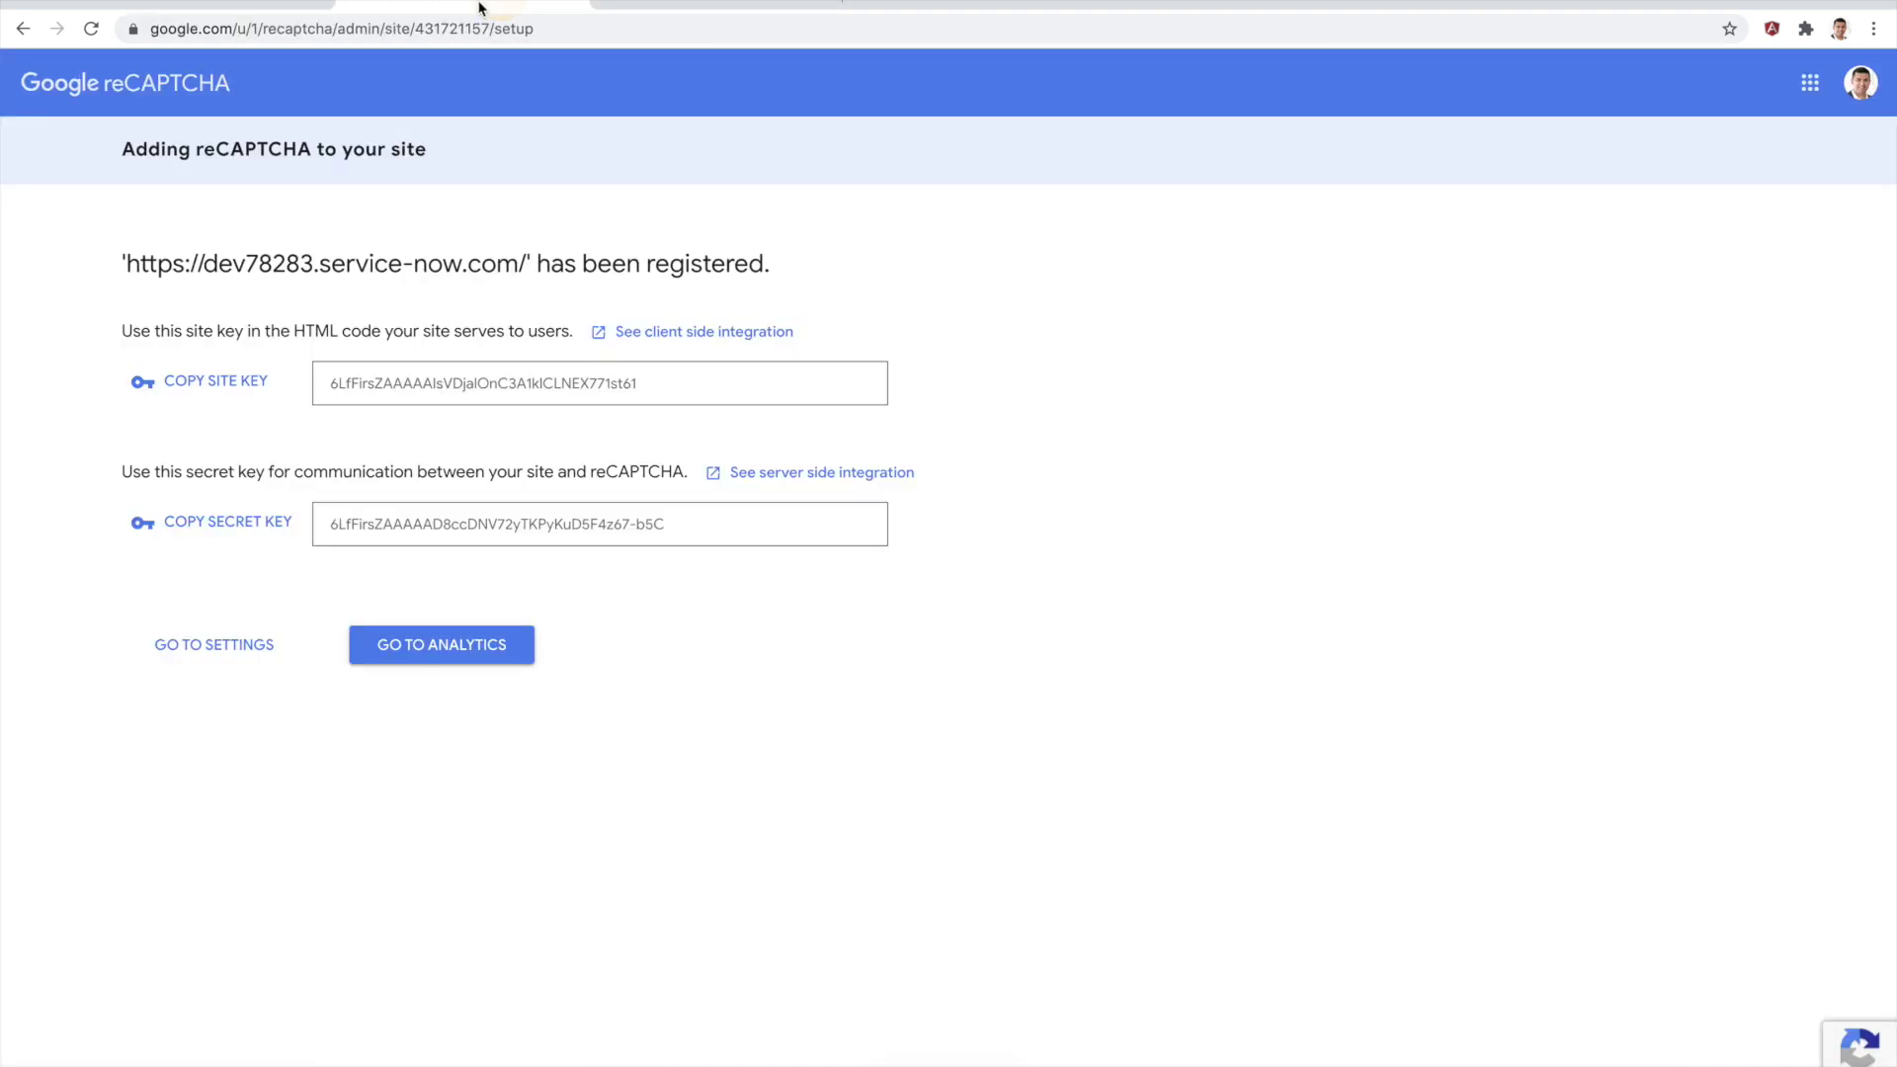
{"action": "left_click", "coordinate": [186, 522]}
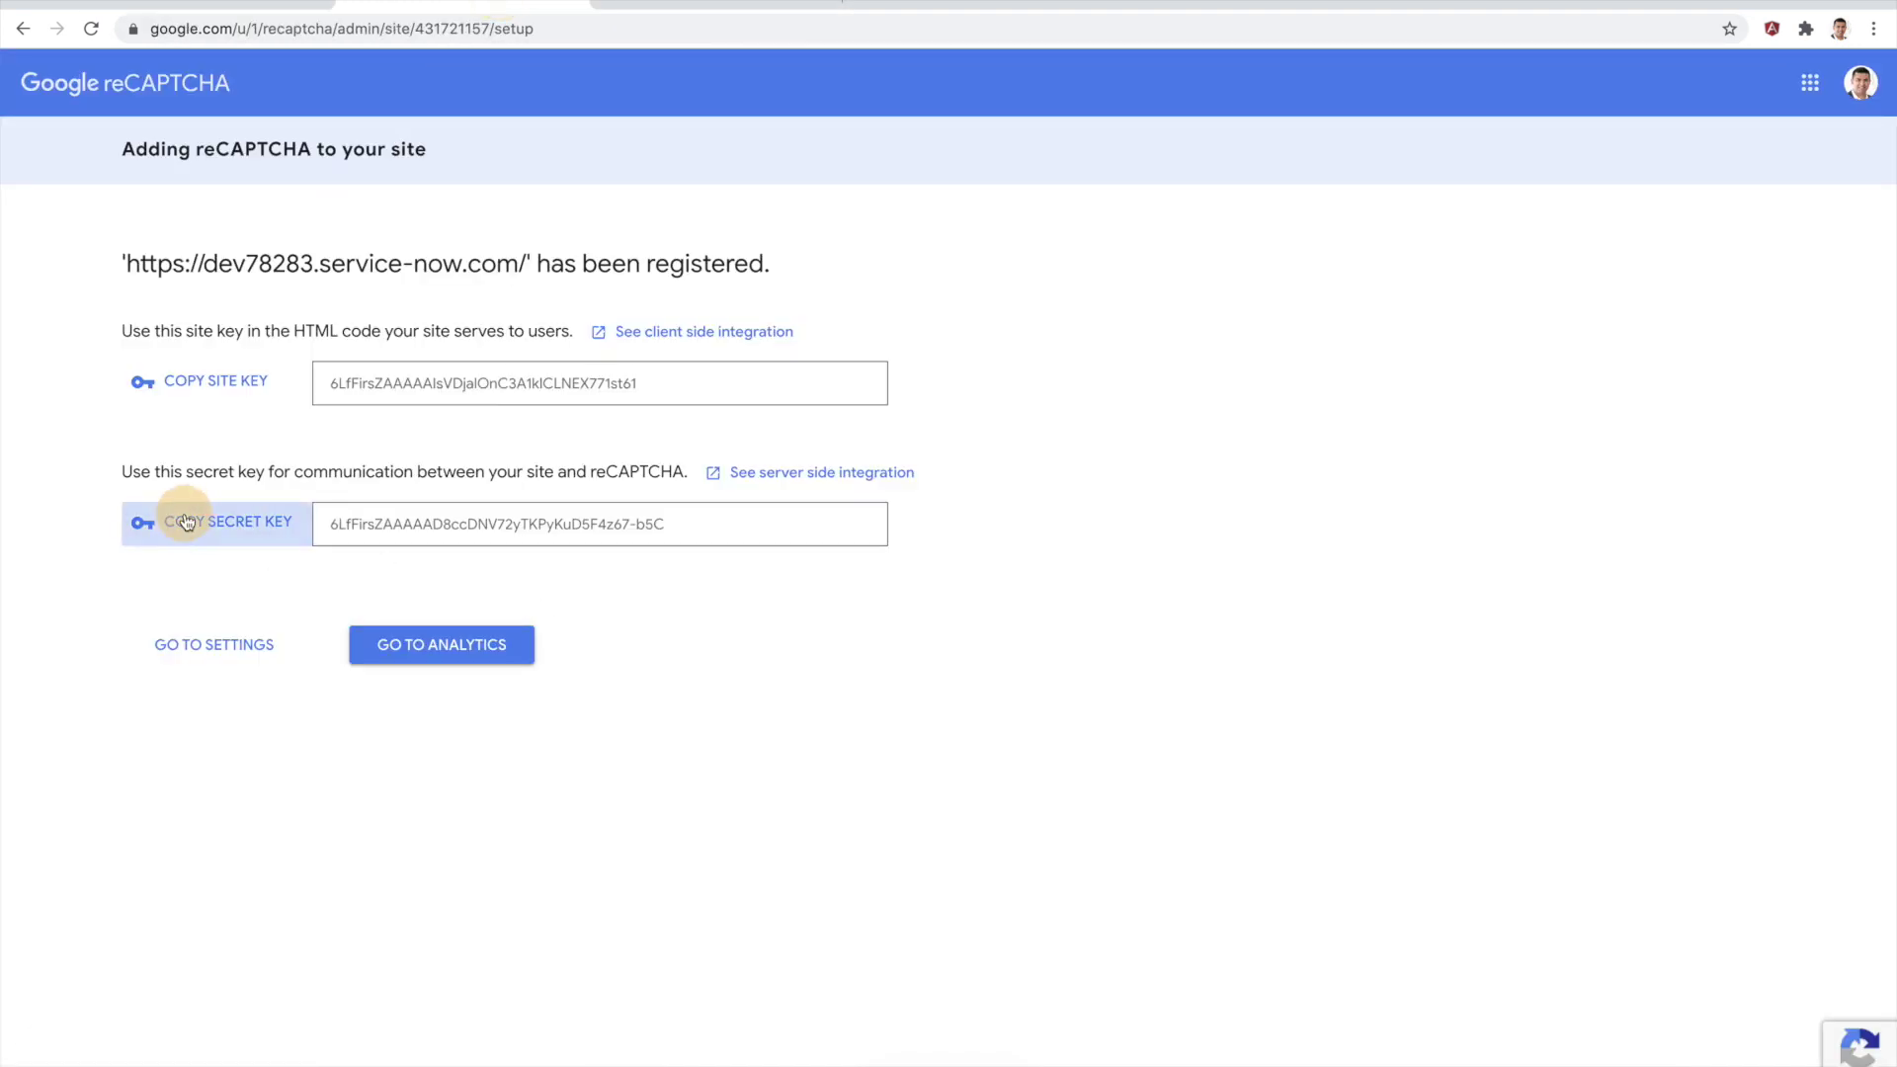
{"action": "left_click", "coordinate": [173, 10]}
{"action": "left_click_drag", "start_coordinate": [821, 494], "coordinate": [981, 498]}
{"action": "key", "text": "ctrl+v"}
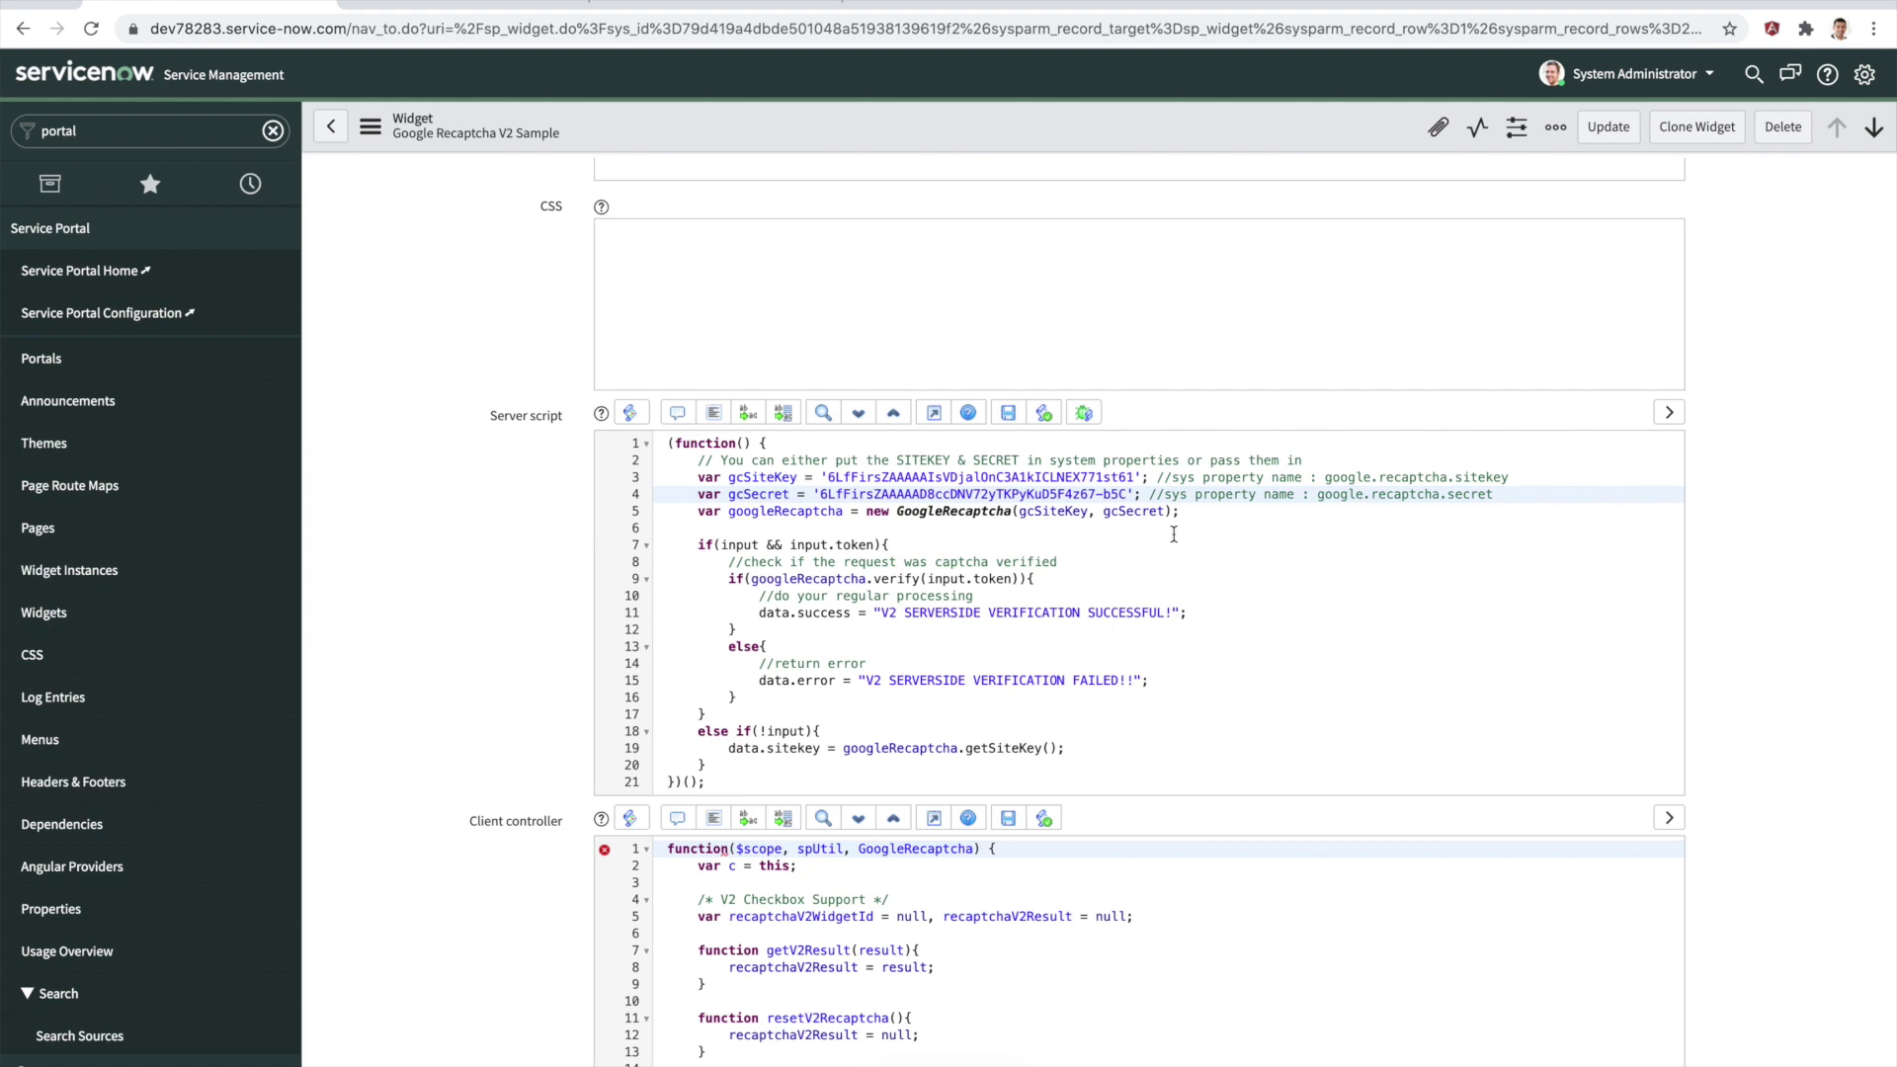
{"action": "left_click", "coordinate": [1009, 414]}
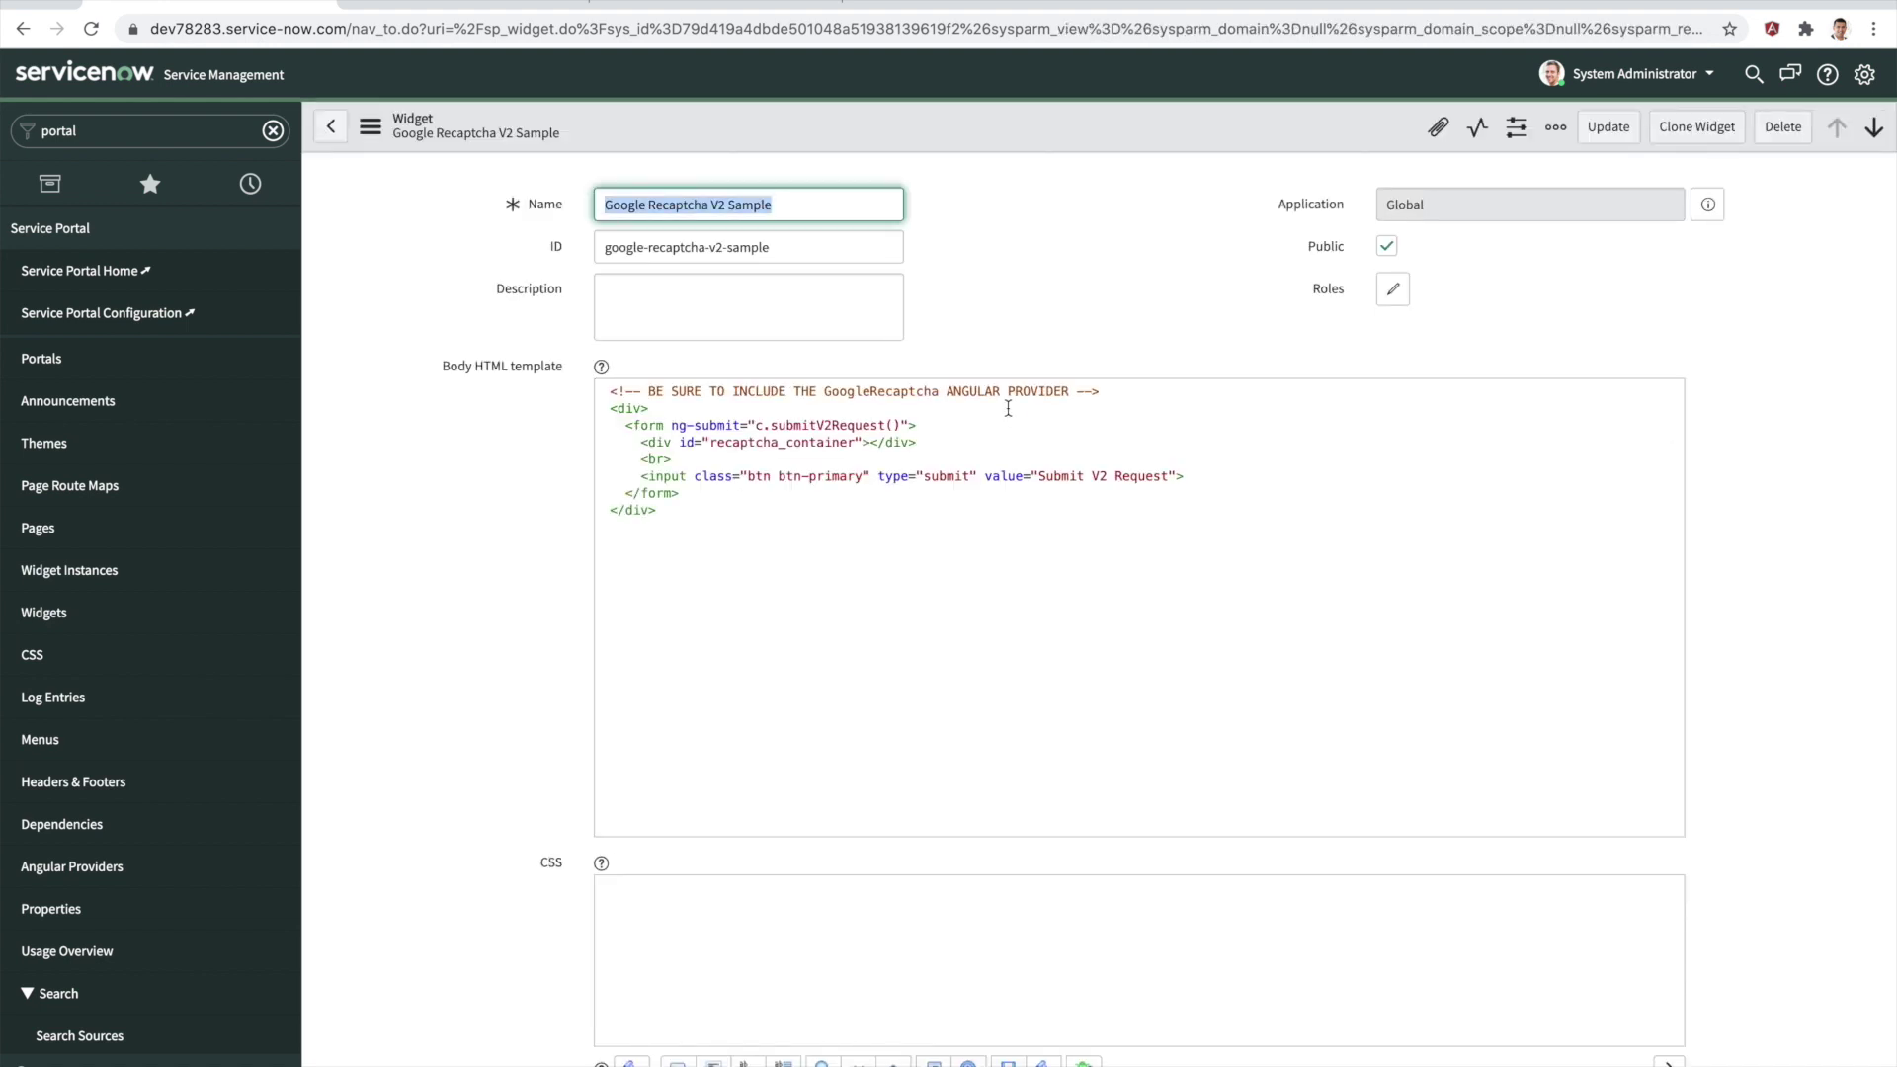
{"action": "scroll", "coordinate": [504, 717], "scroll_direction": "down", "scroll_amount": 5}
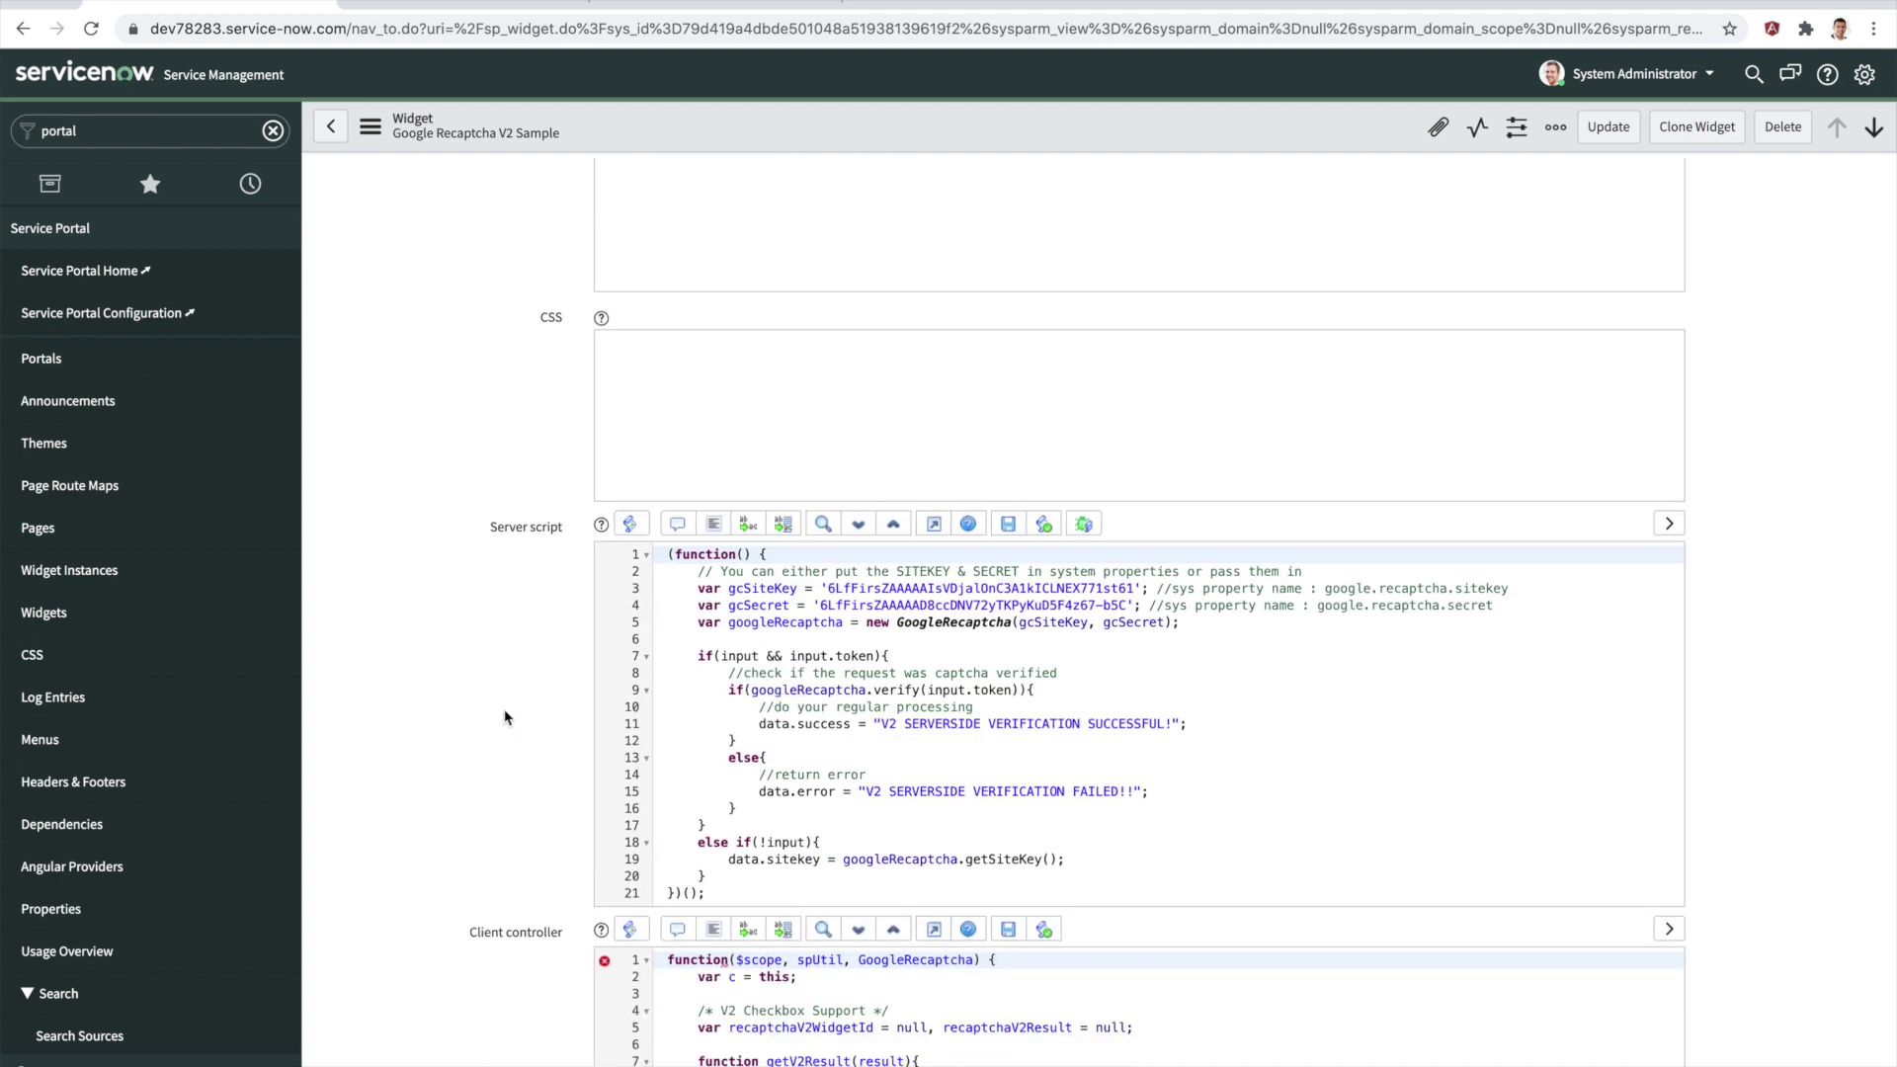
{"action": "left_click", "coordinate": [711, 4]}
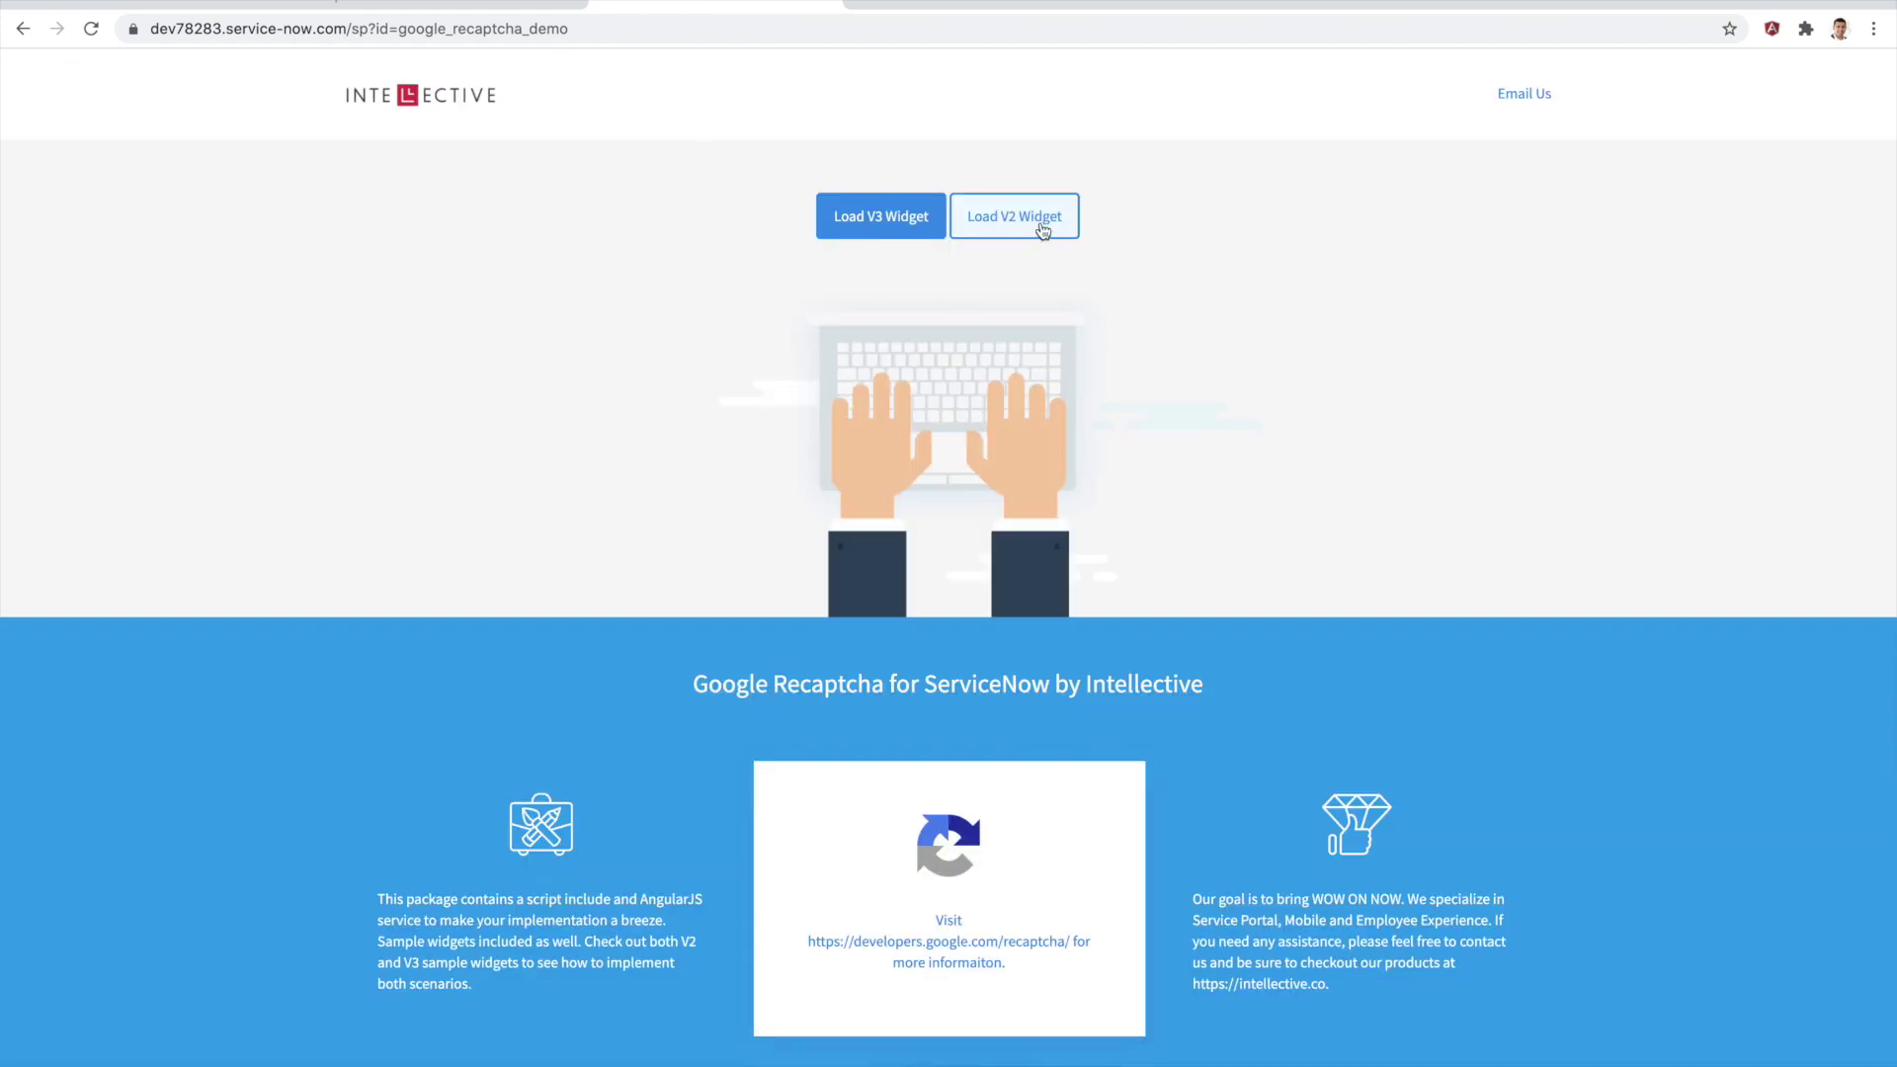
- Load the V2 widget, submit it unsolved, then tick I'm not a robot and submit for server verification
{"action": "left_click", "coordinate": [1042, 230]}
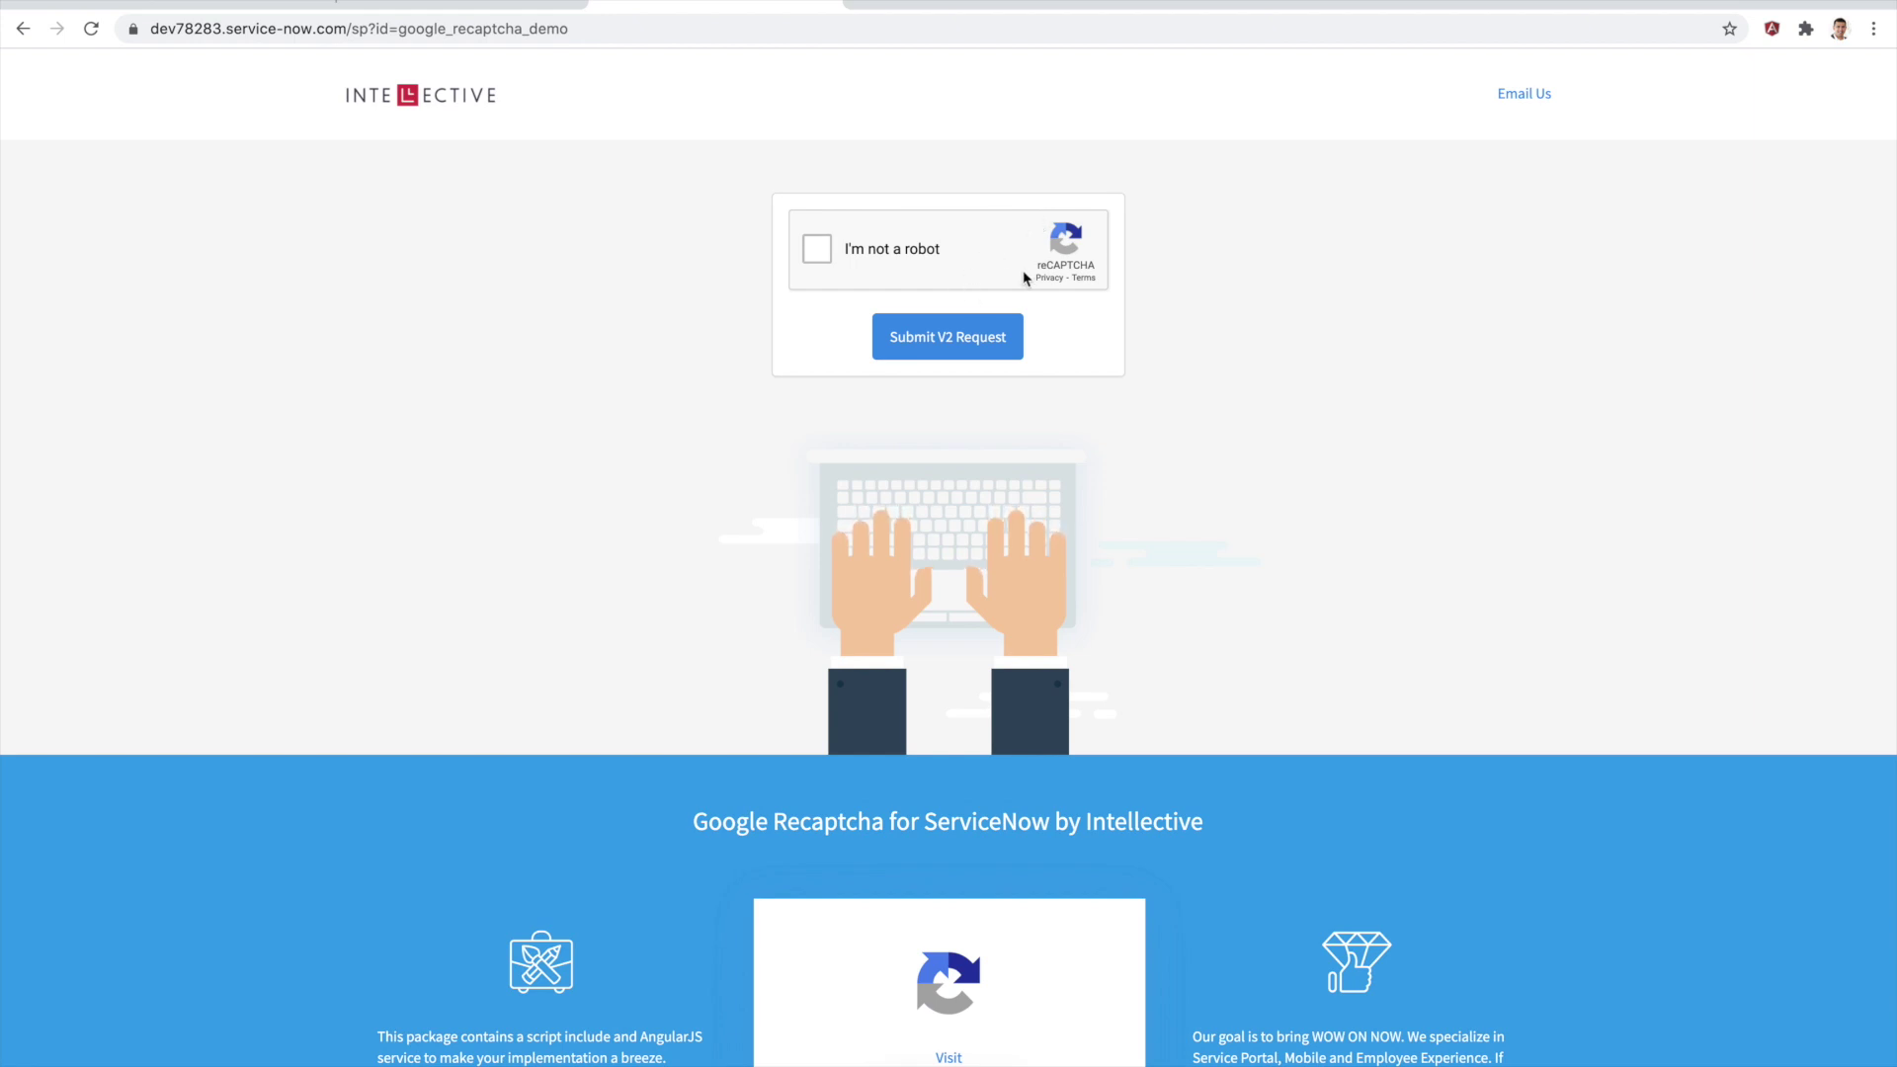
{"action": "left_click", "coordinate": [973, 344]}
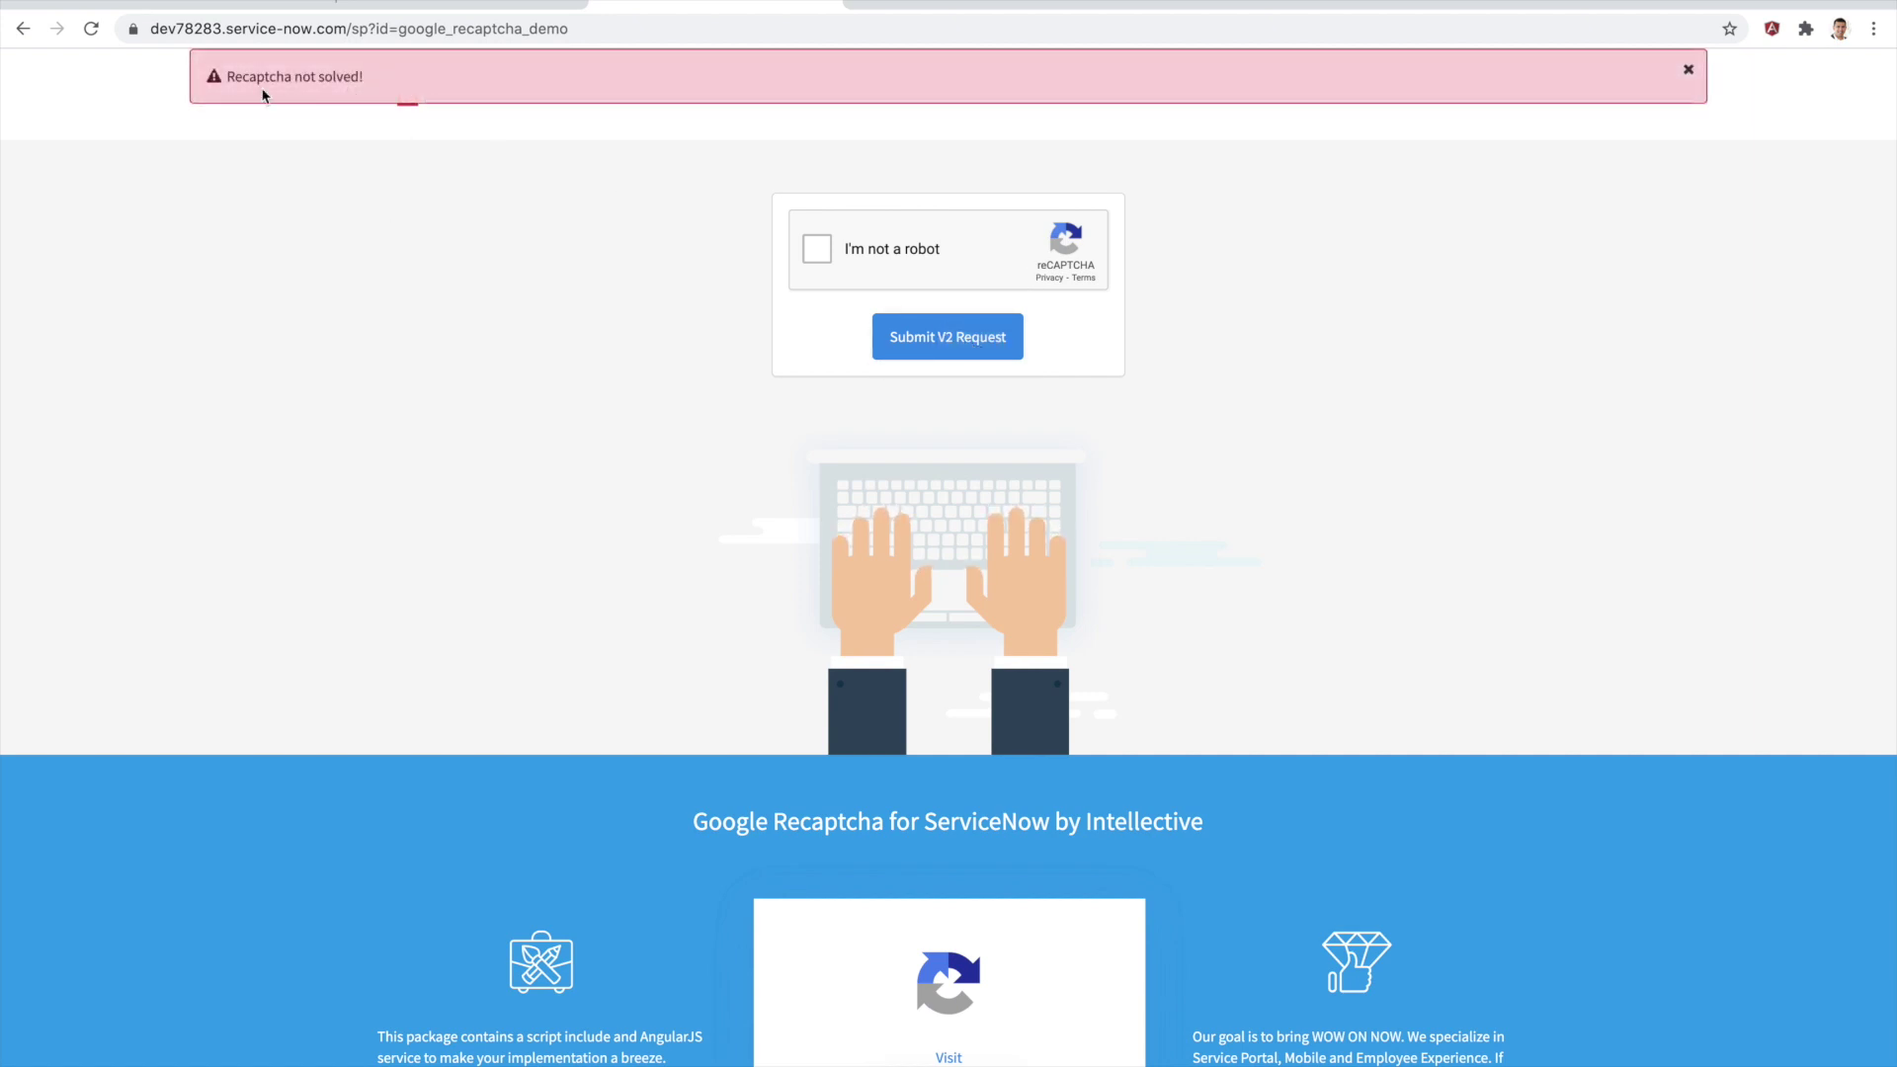
{"action": "left_click", "coordinate": [818, 250]}
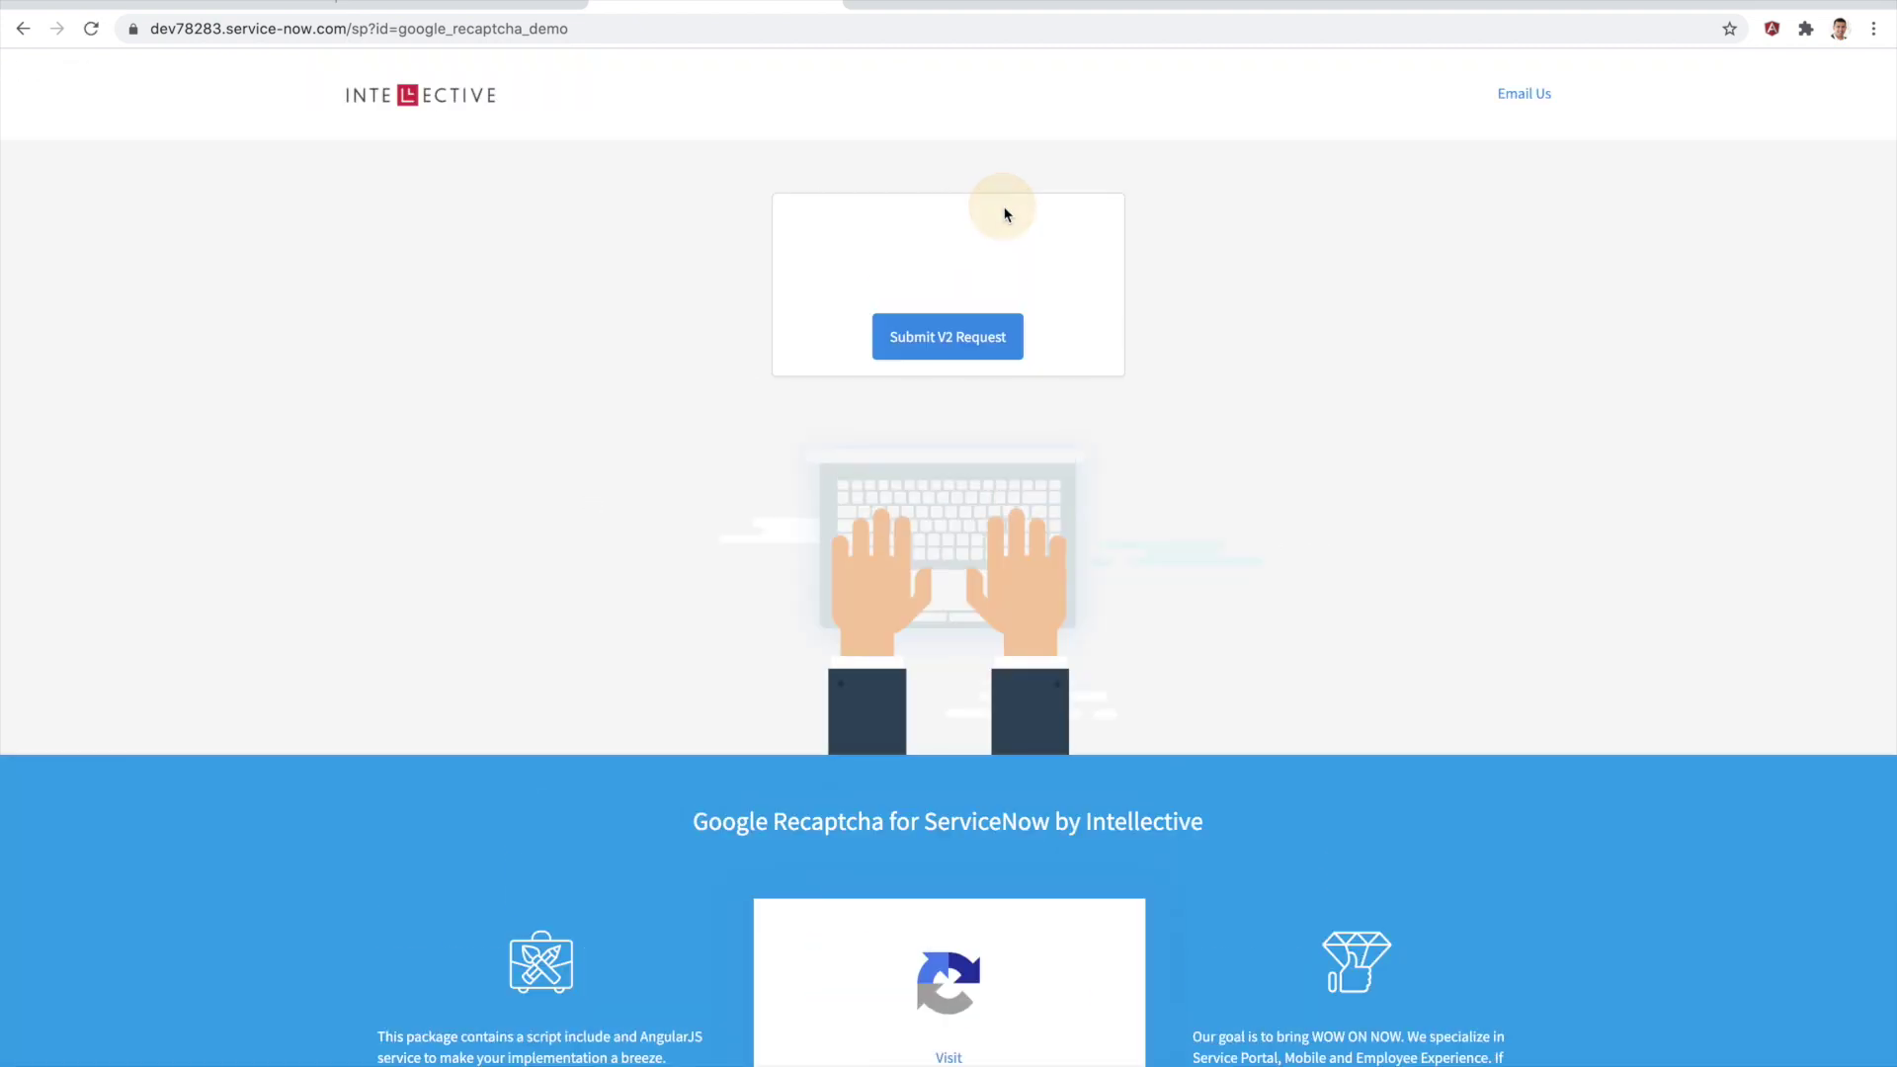
{"action": "left_click", "coordinate": [818, 249]}
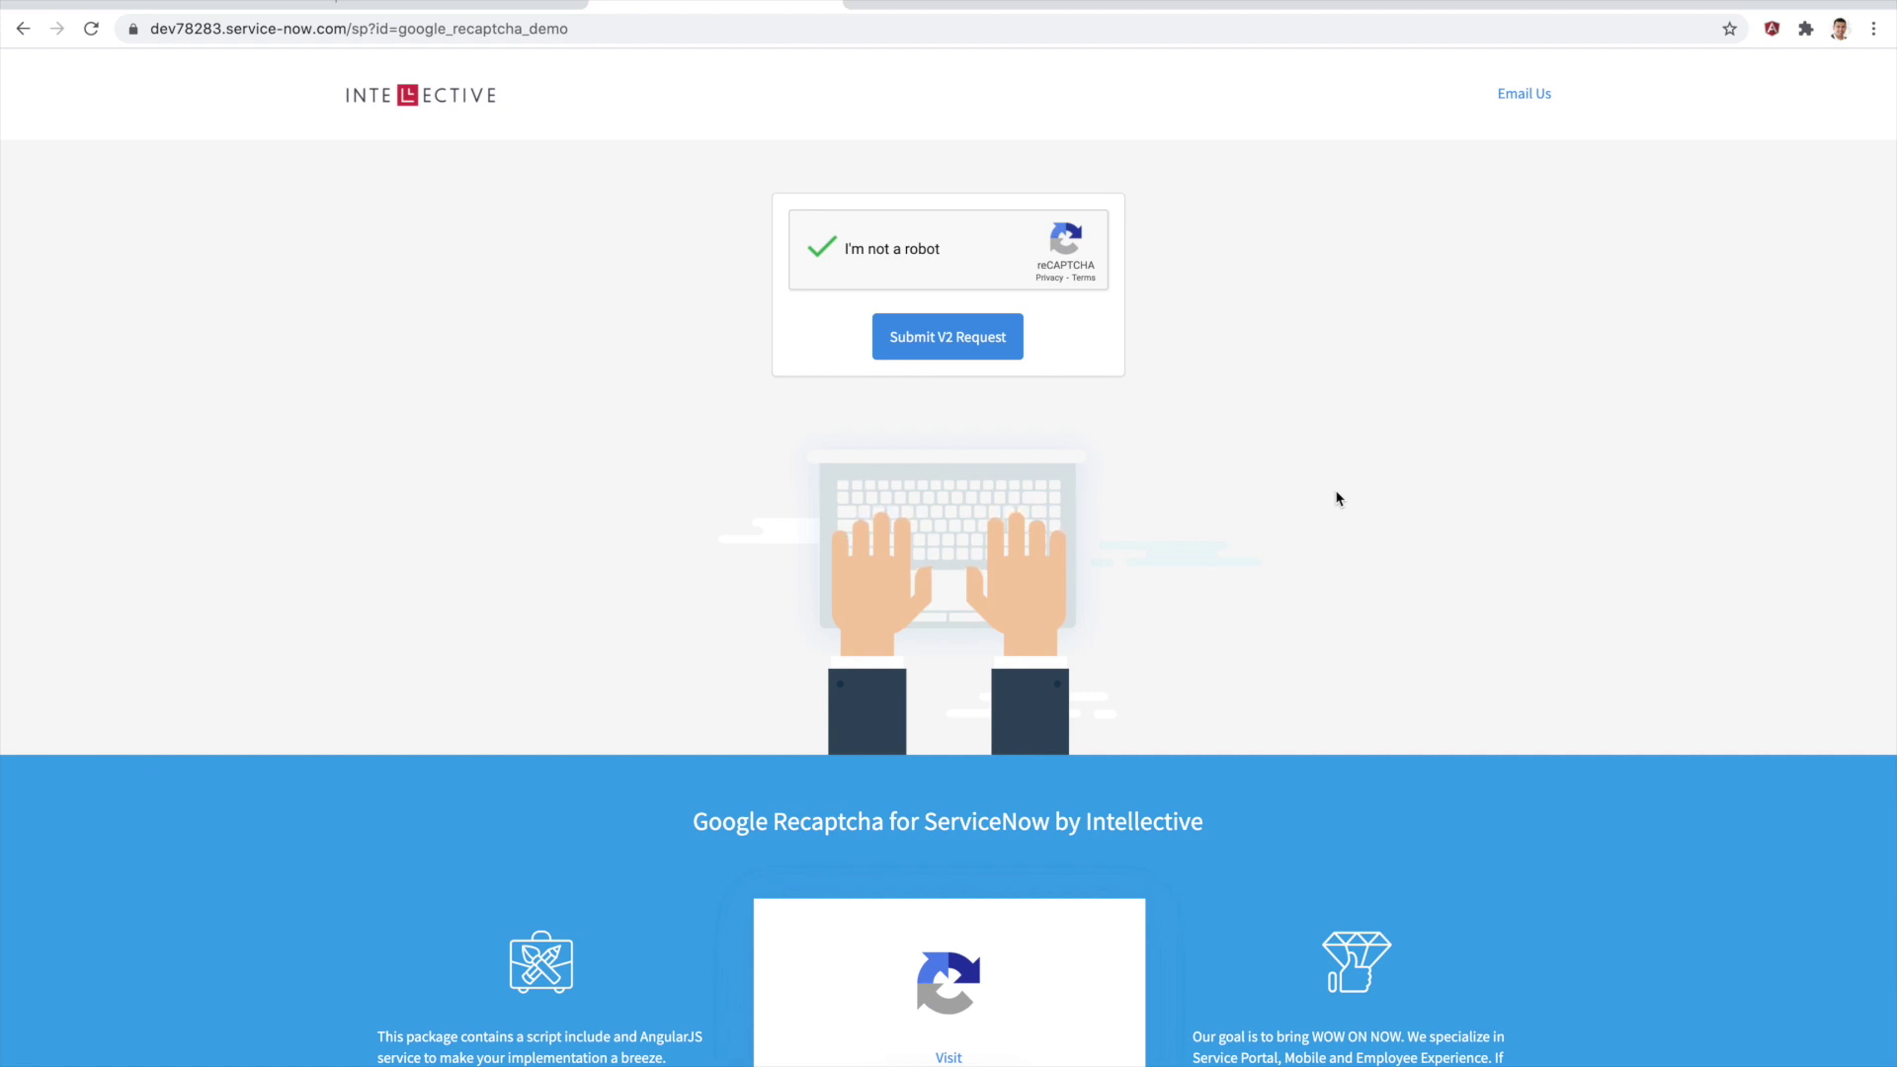
{"action": "left_click", "coordinate": [951, 348]}
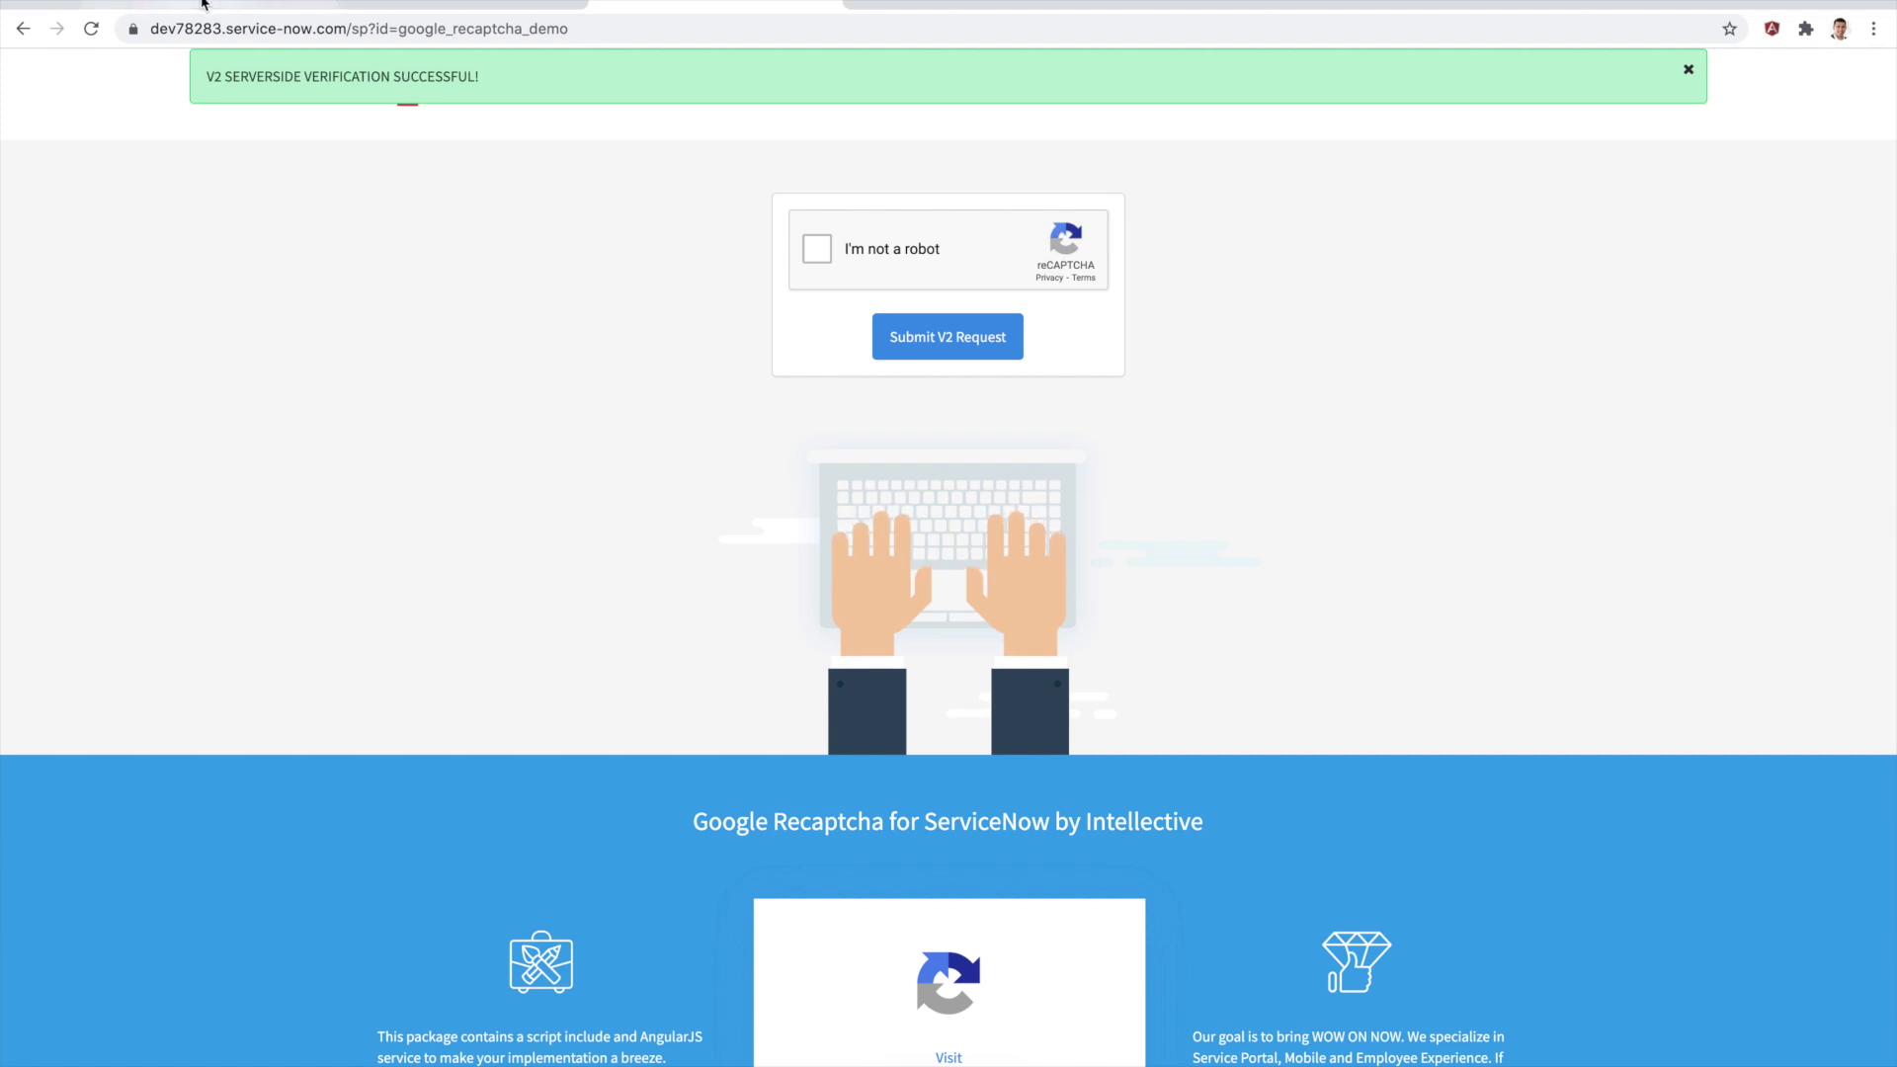
{"action": "left_click", "coordinate": [346, 6]}
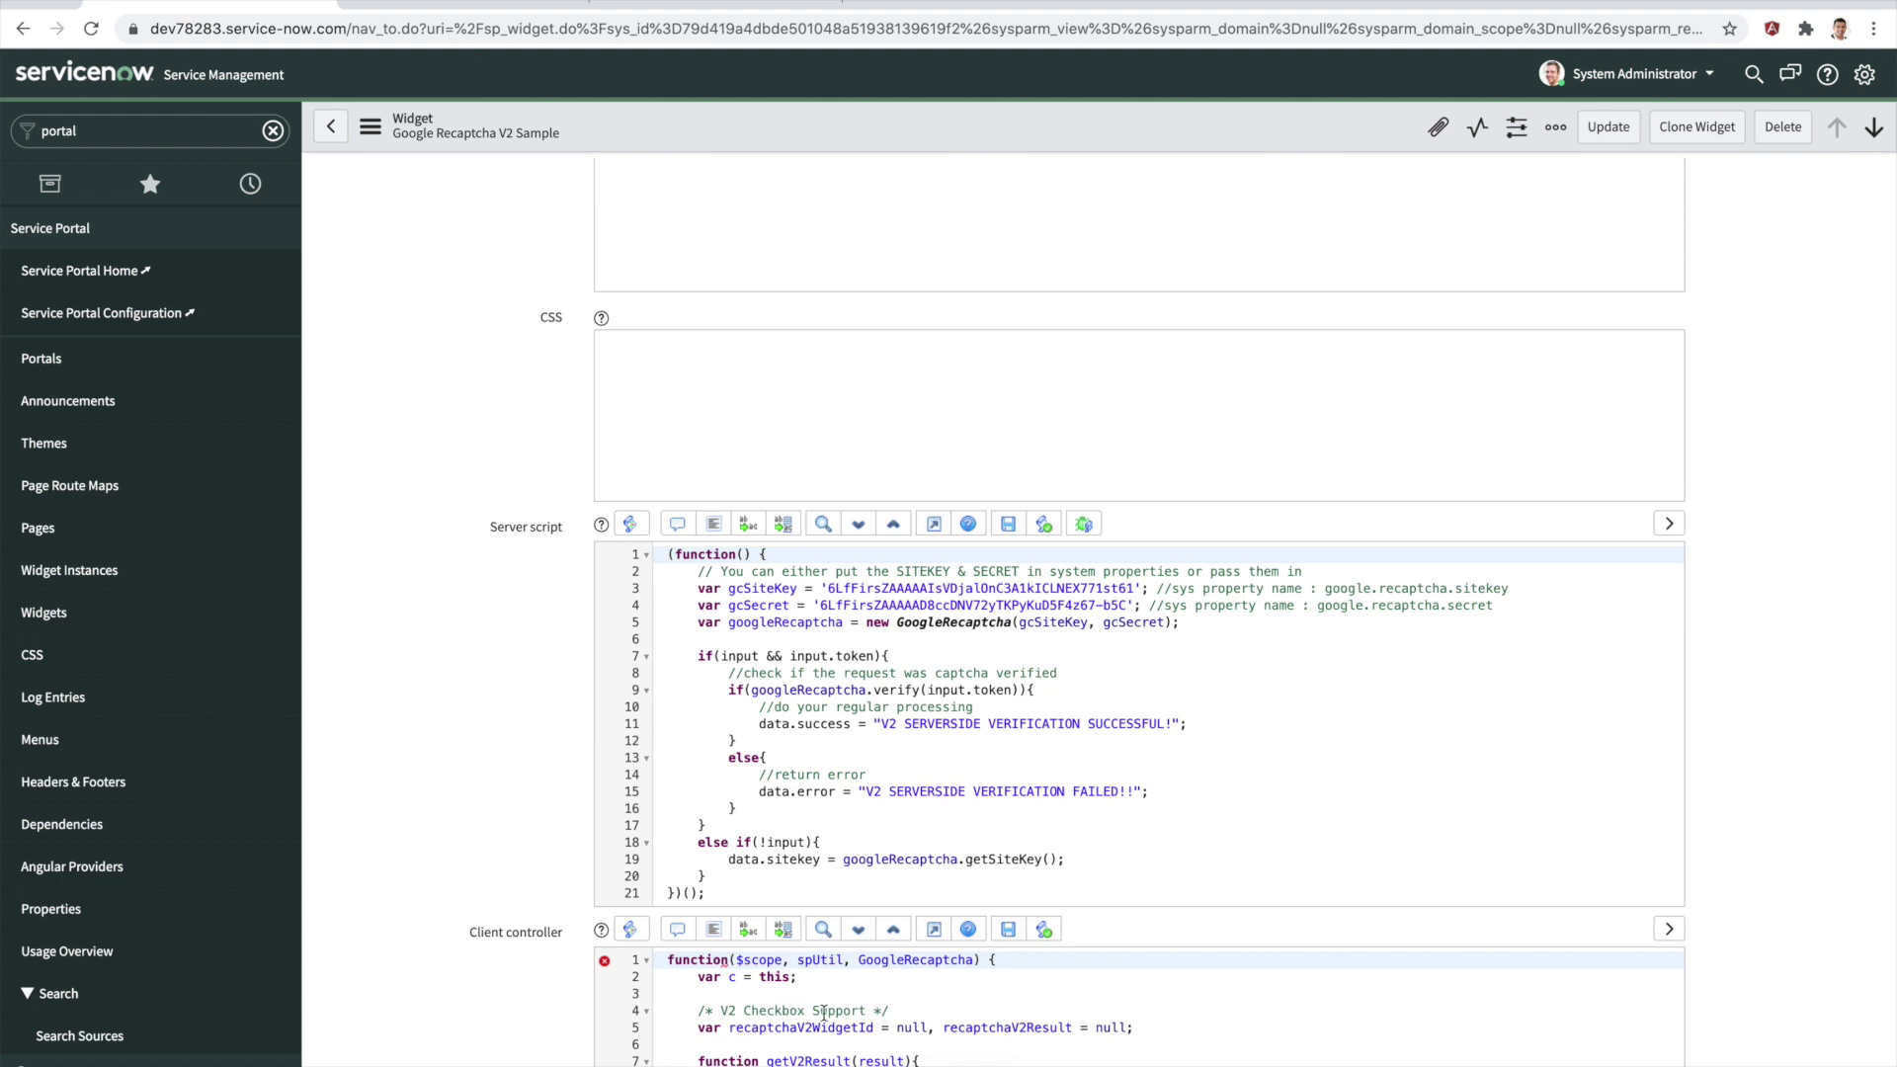
{"action": "scroll", "coordinate": [1300, 762], "scroll_direction": "down", "scroll_amount": 2}
{"action": "scroll", "coordinate": [1300, 762], "scroll_direction": "down", "scroll_amount": 1}
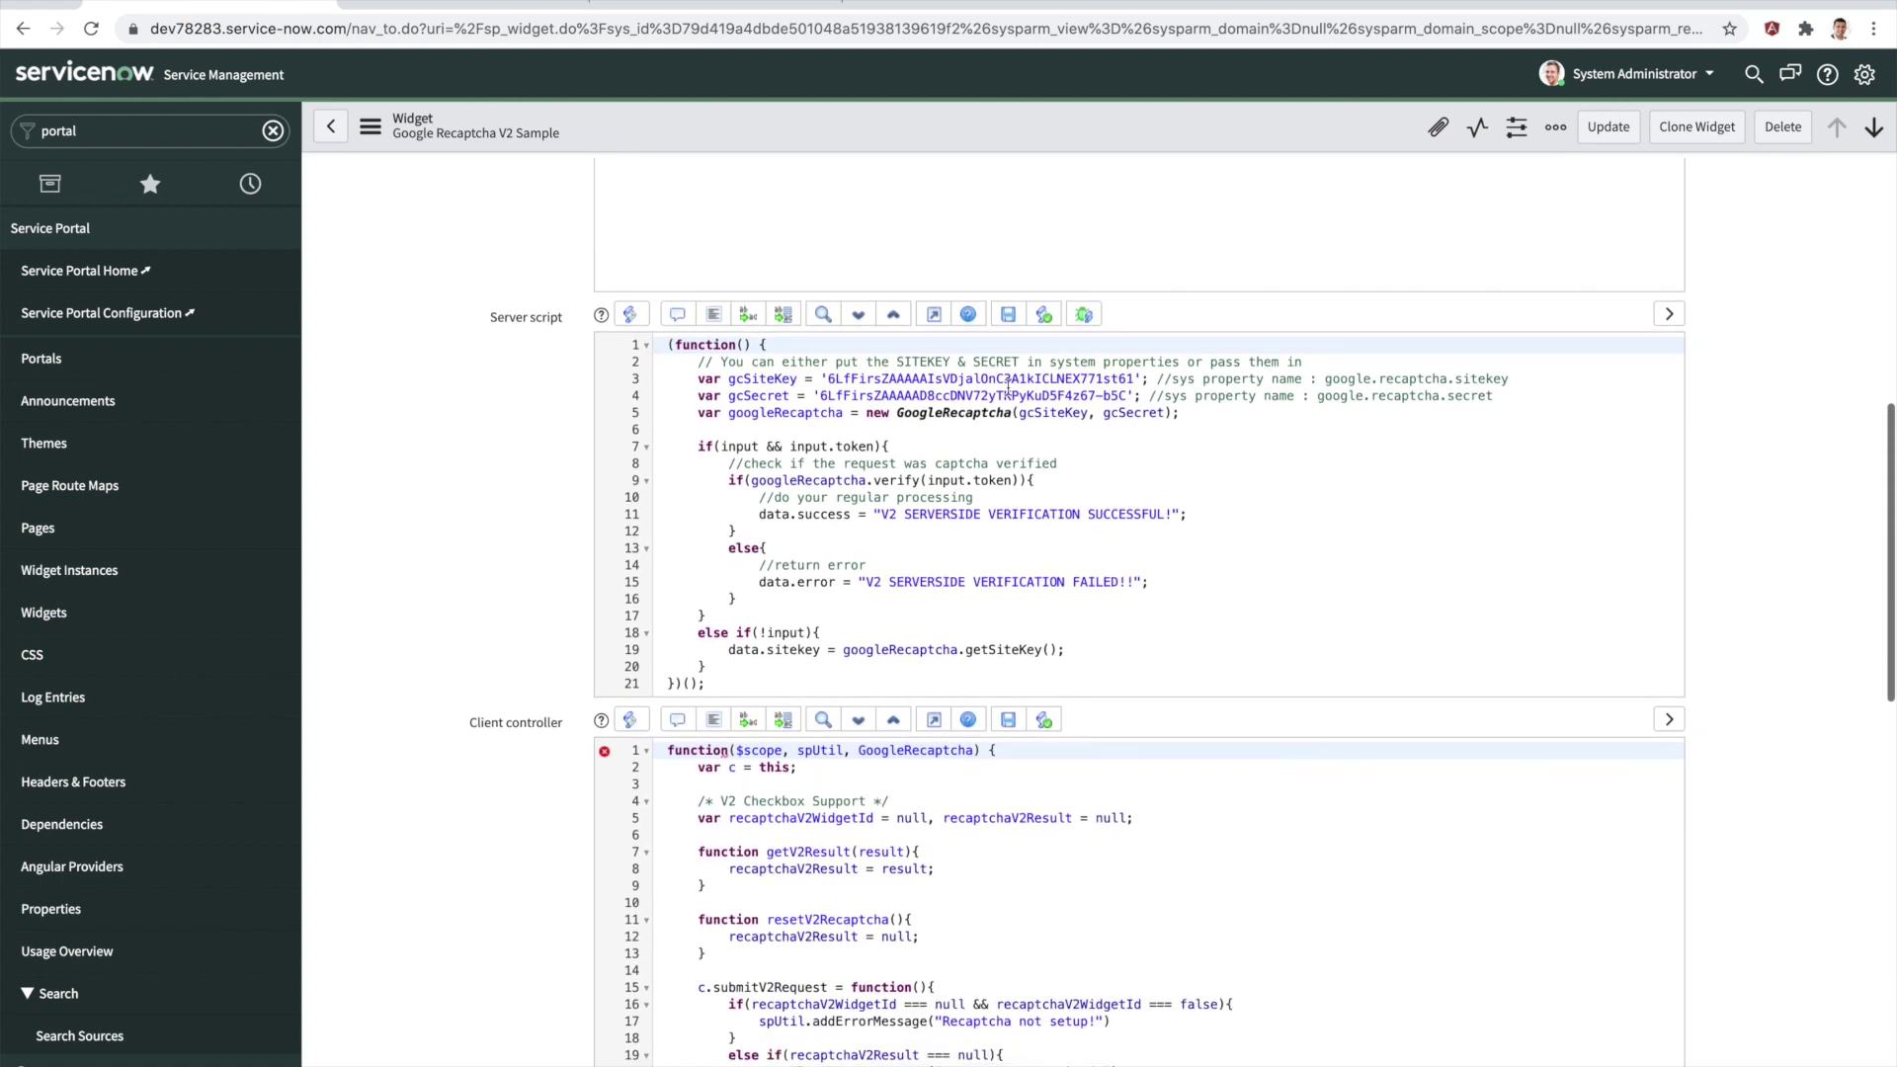
{"action": "left_click", "coordinate": [934, 315]}
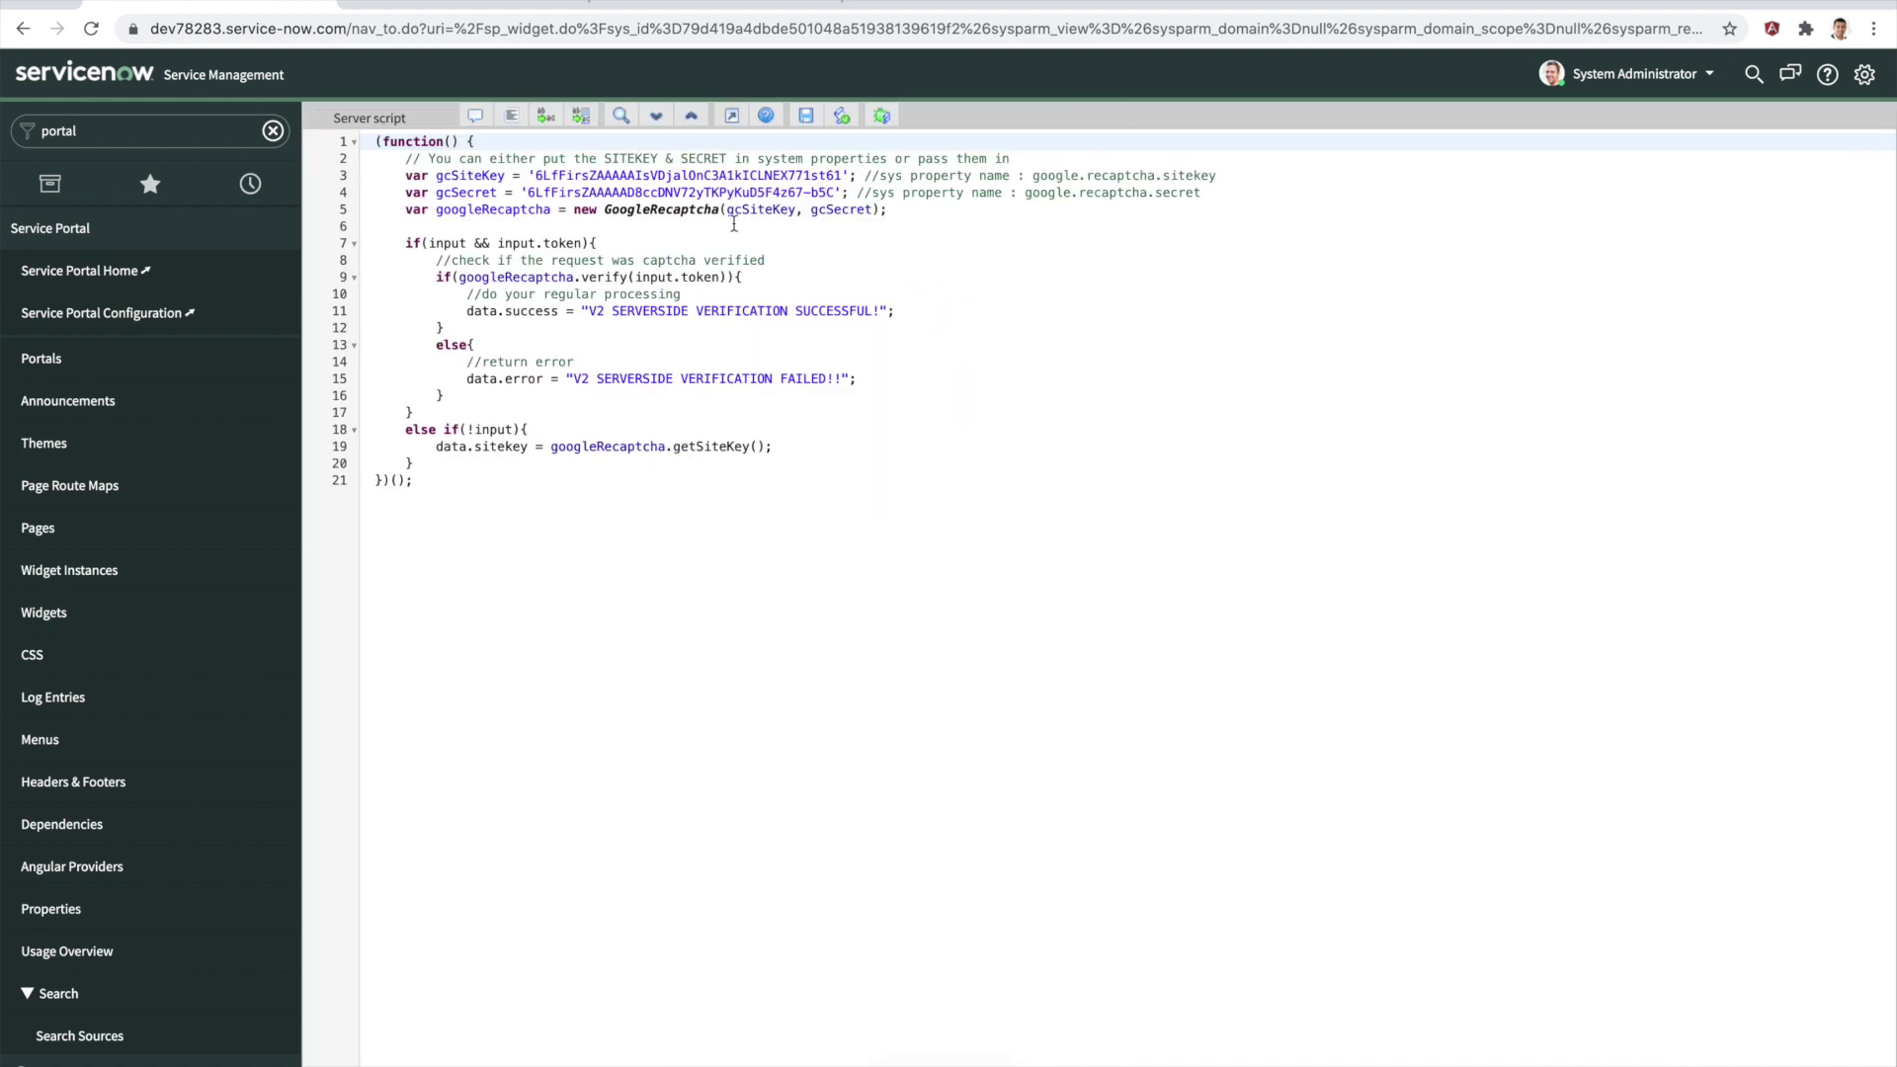
{"action": "left_click_drag", "start_coordinate": [402, 209], "coordinate": [899, 212]}
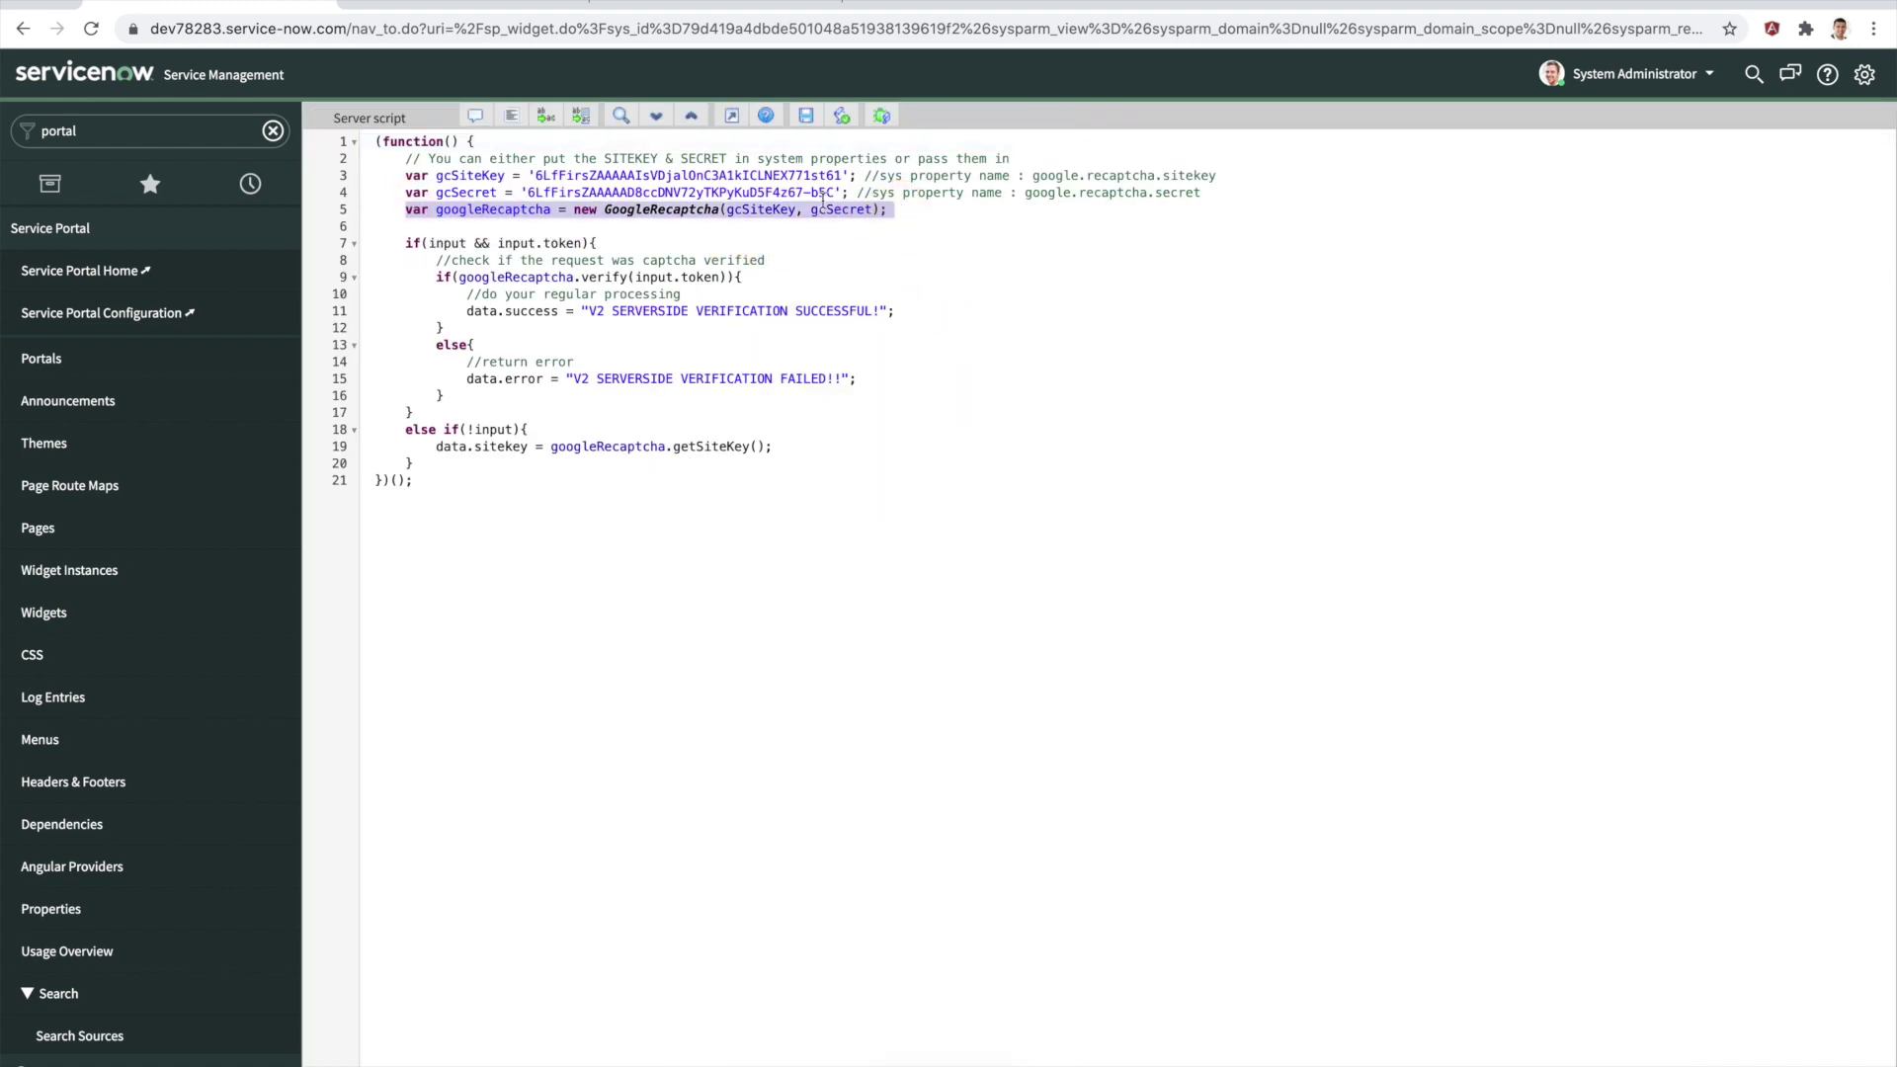
{"action": "left_click", "coordinate": [771, 216]}
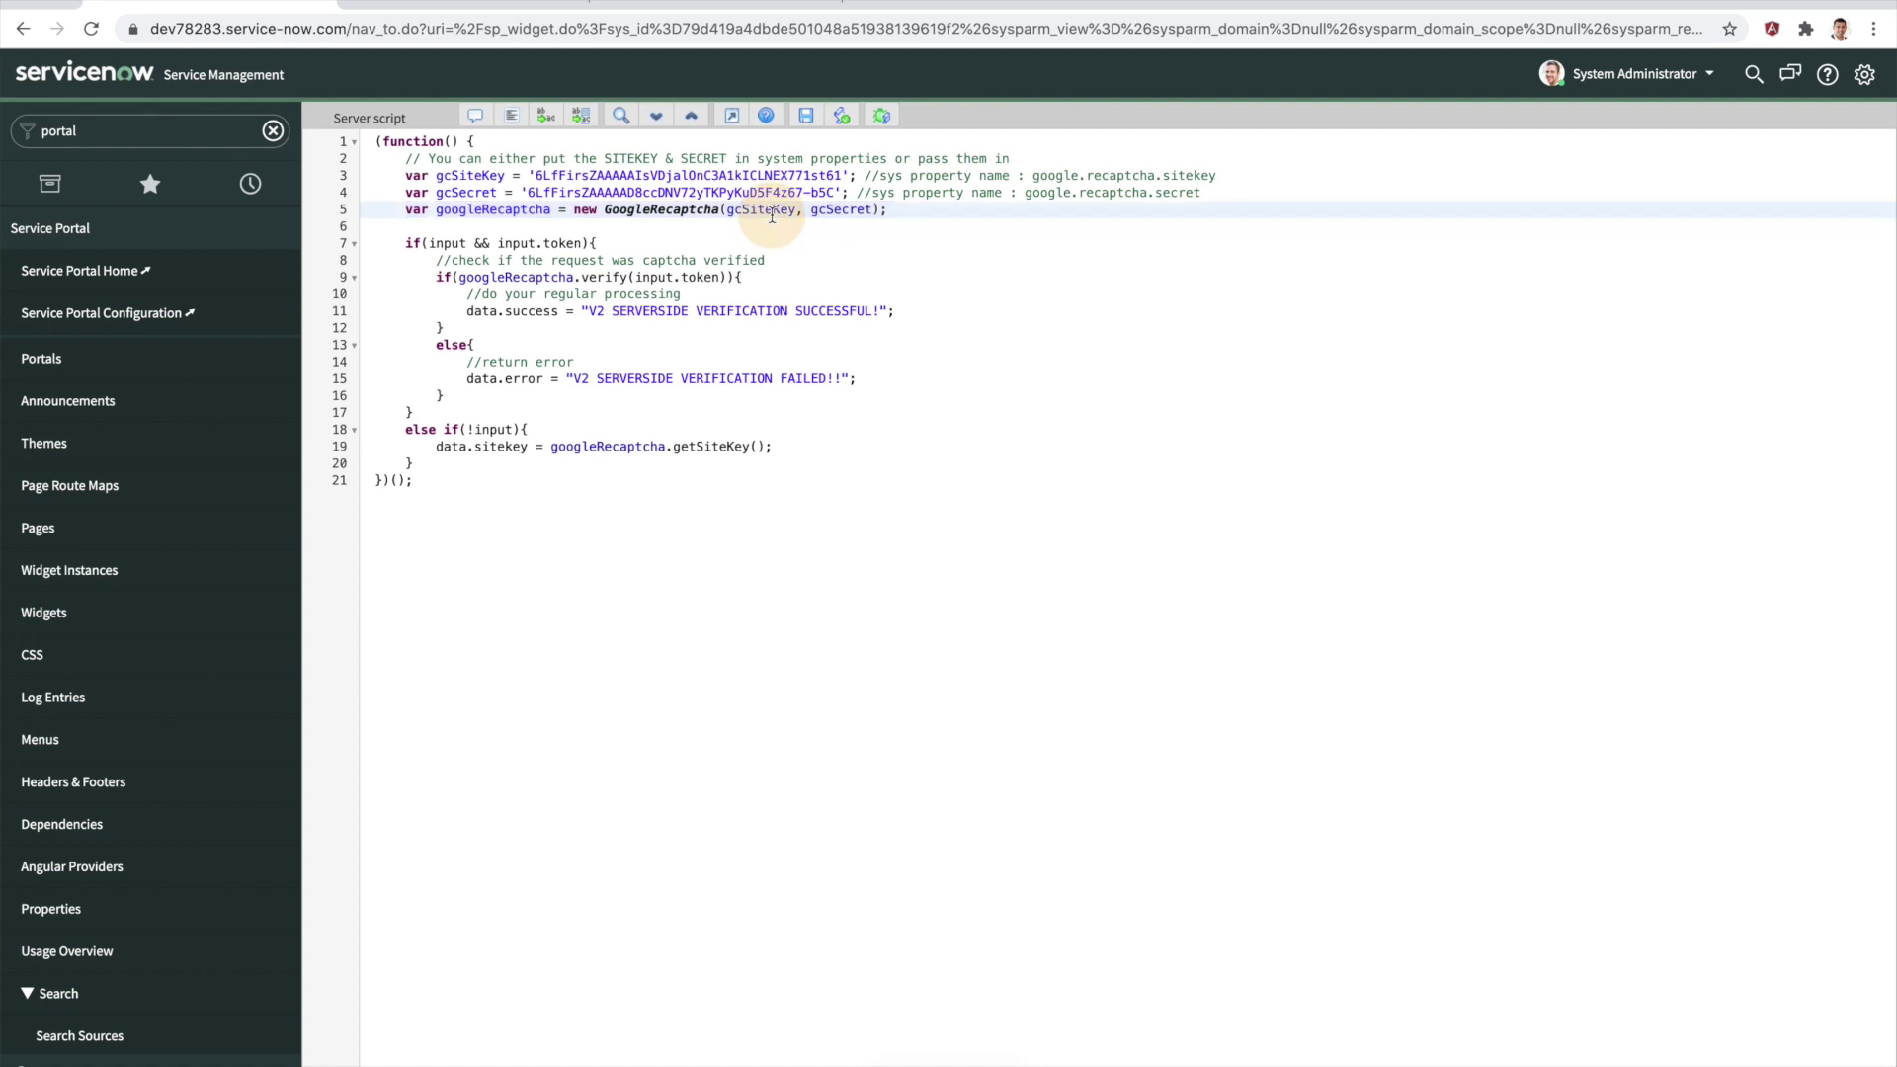
{"action": "left_click_drag", "start_coordinate": [726, 210], "coordinate": [875, 212]}
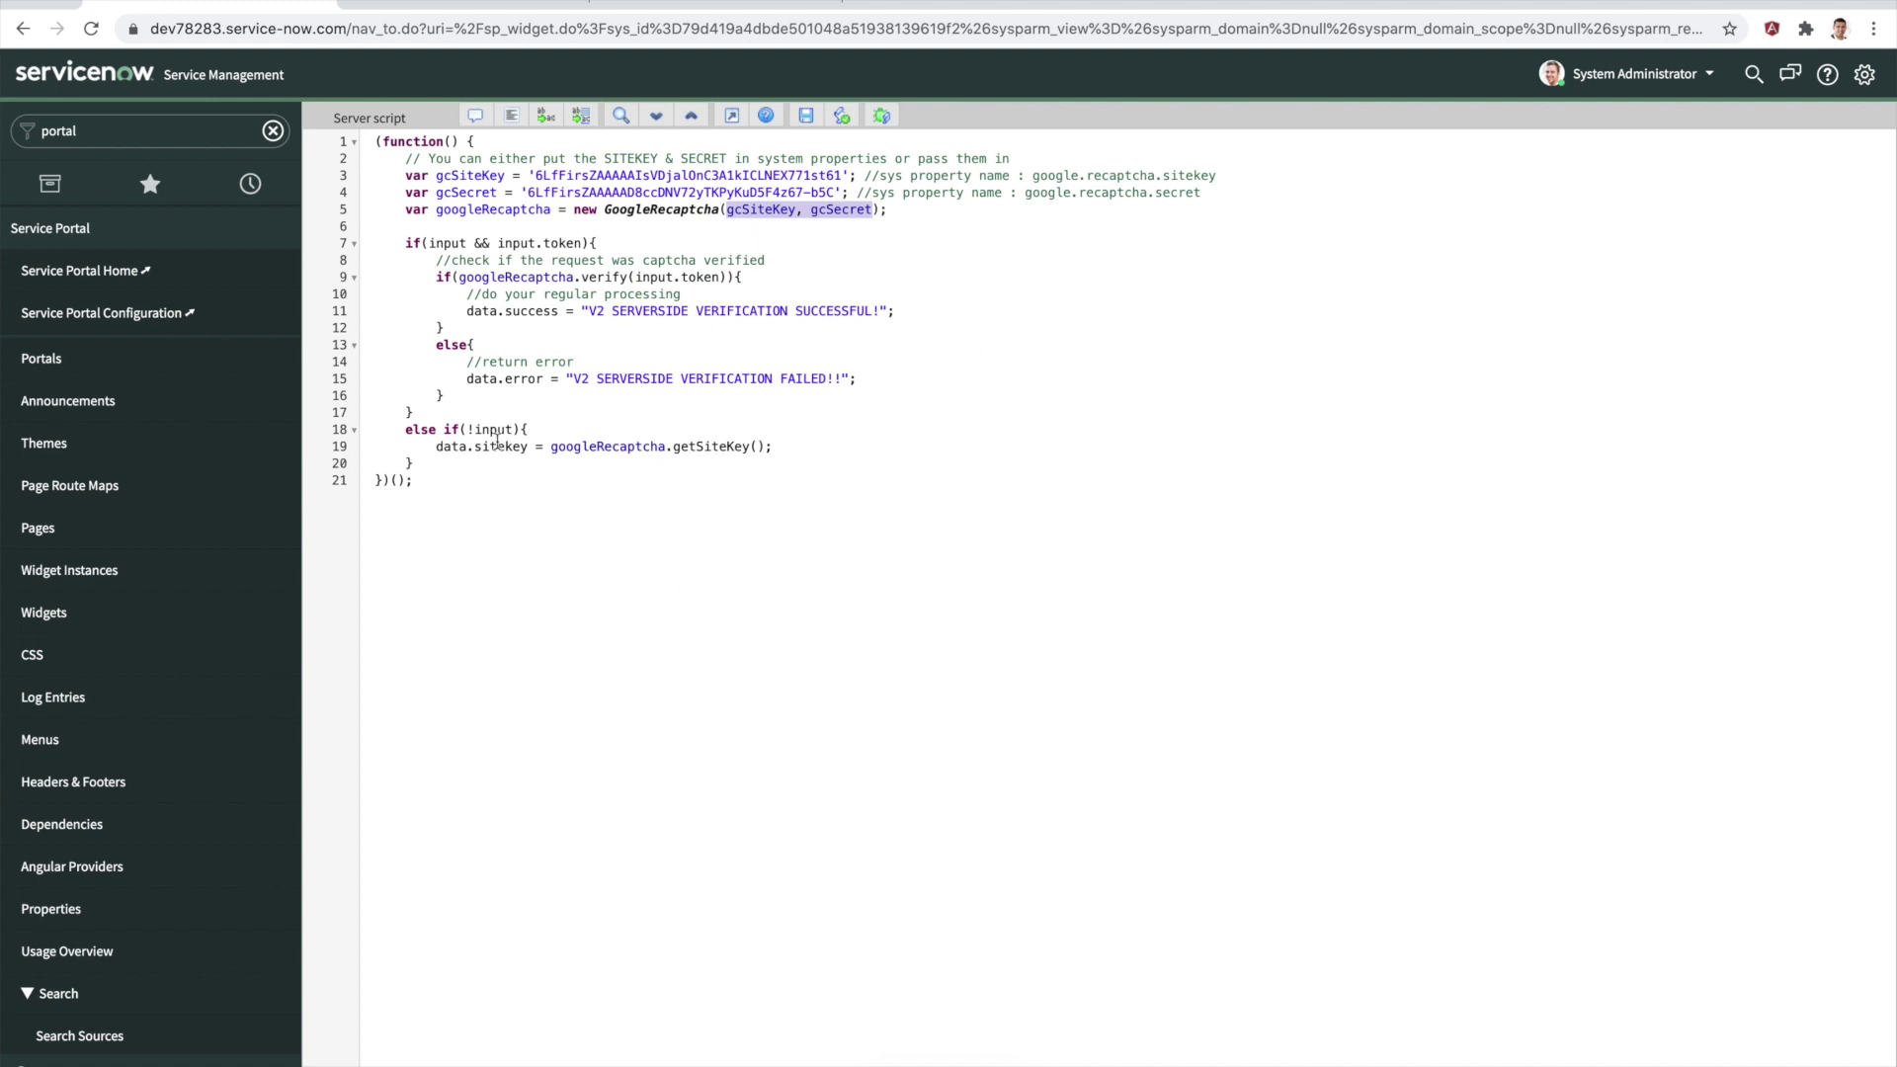
{"action": "left_click", "coordinate": [838, 434]}
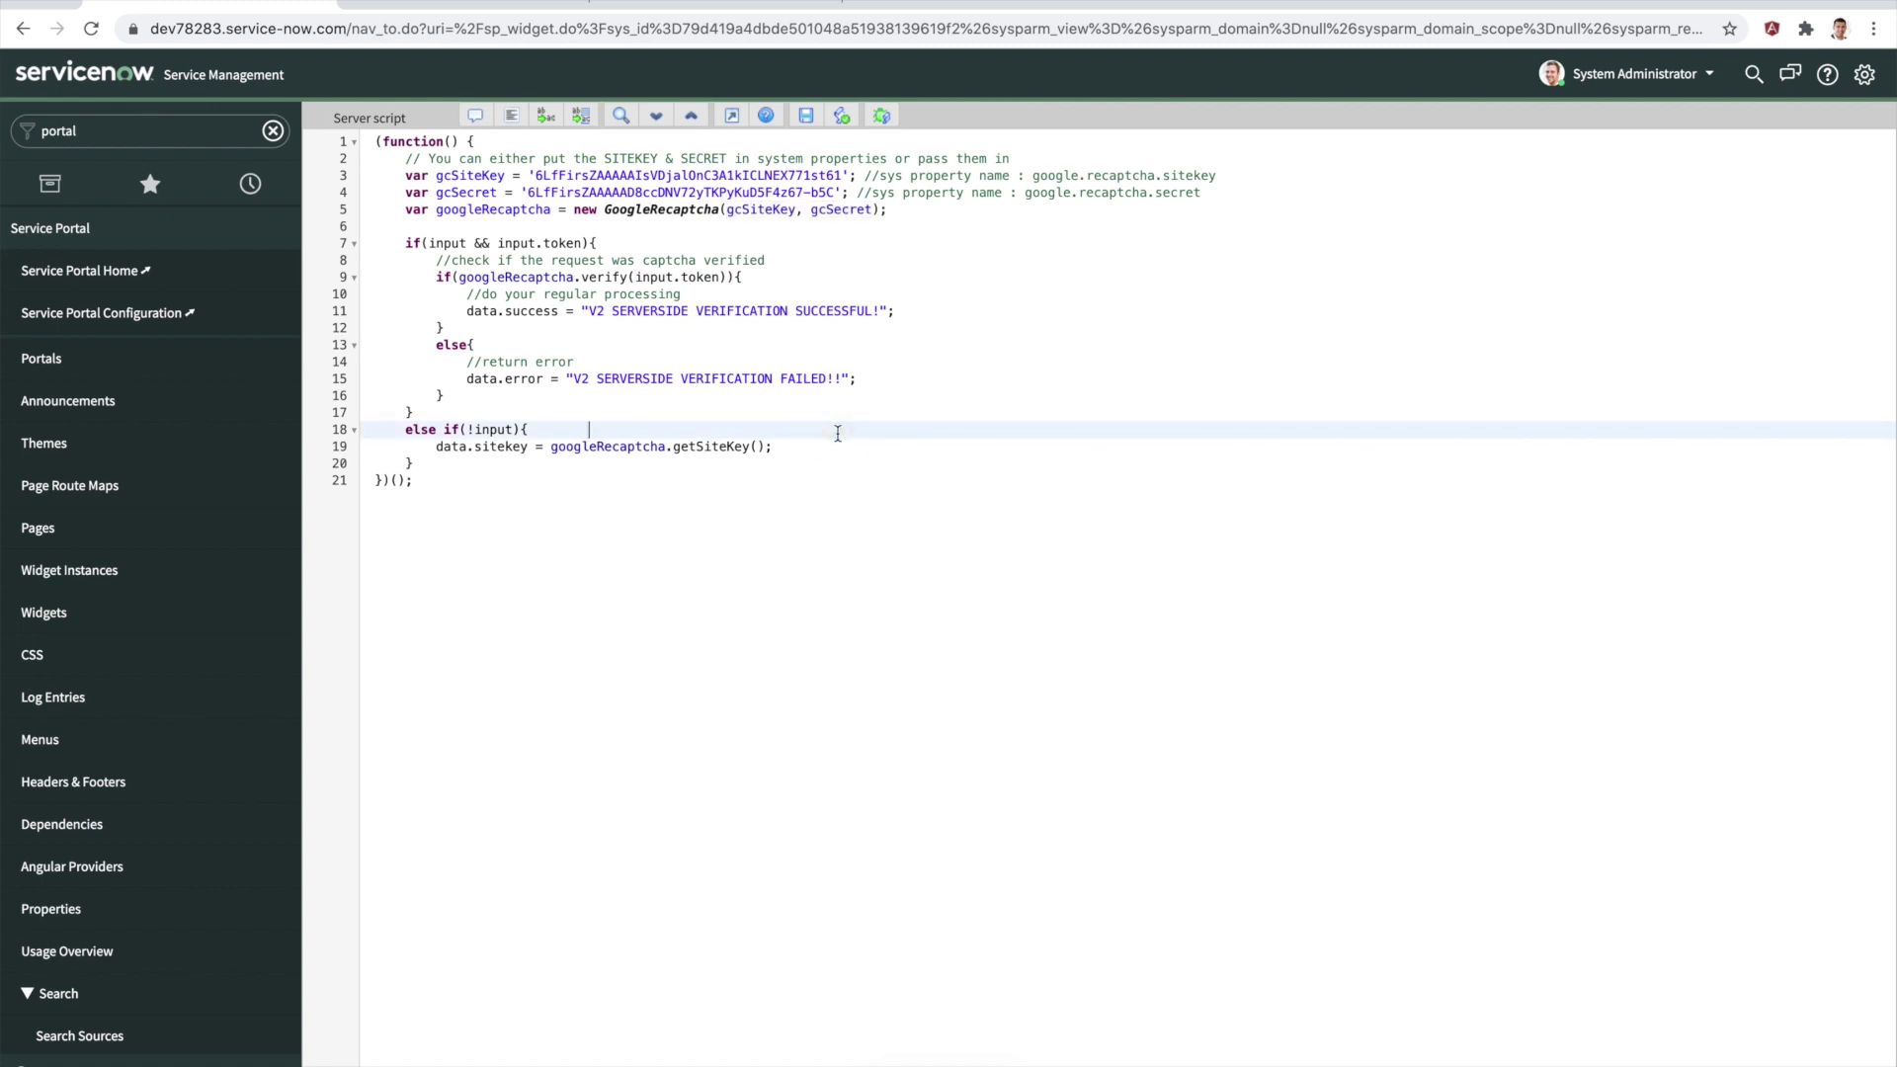
{"action": "left_click_drag", "start_coordinate": [436, 447], "coordinate": [832, 446]}
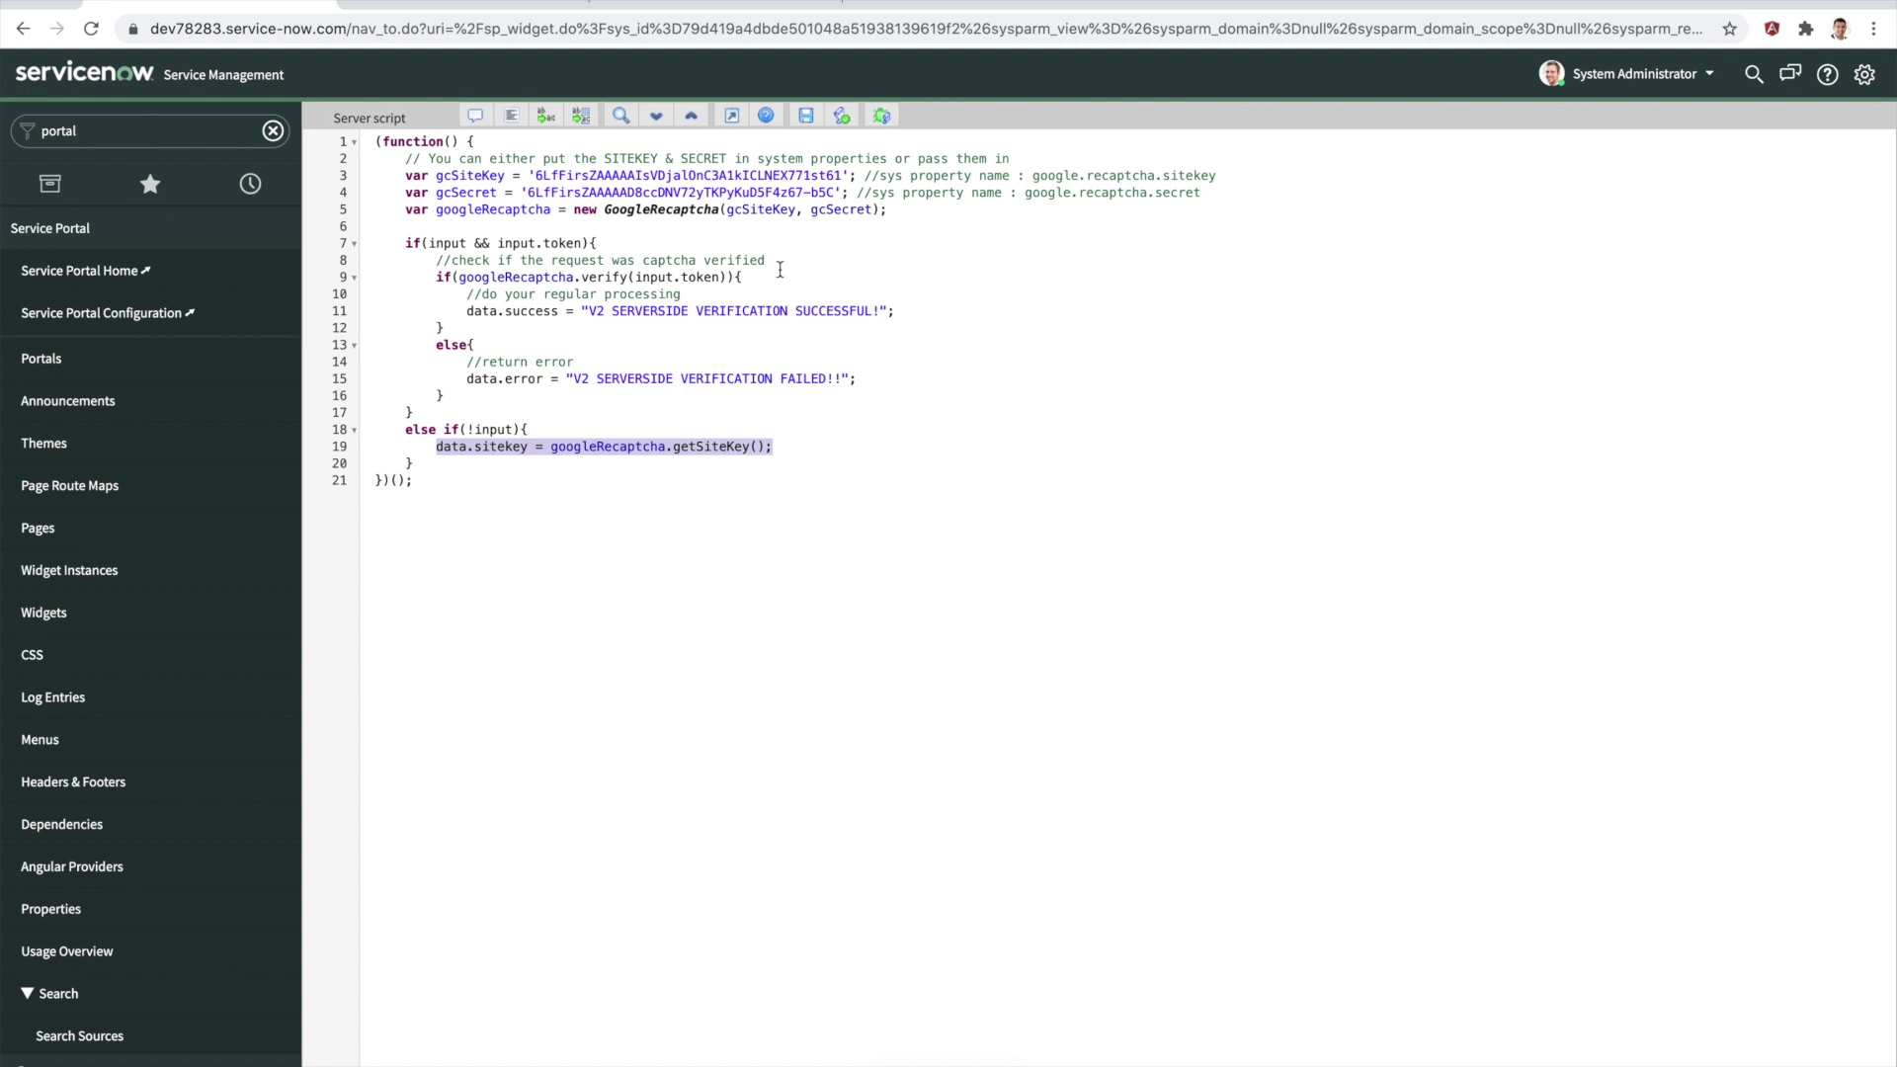
- Expand the Client controller full-screen and review the GoogleRecaptcha service, render URL and line 5 variables
{"action": "left_click", "coordinate": [739, 119]}
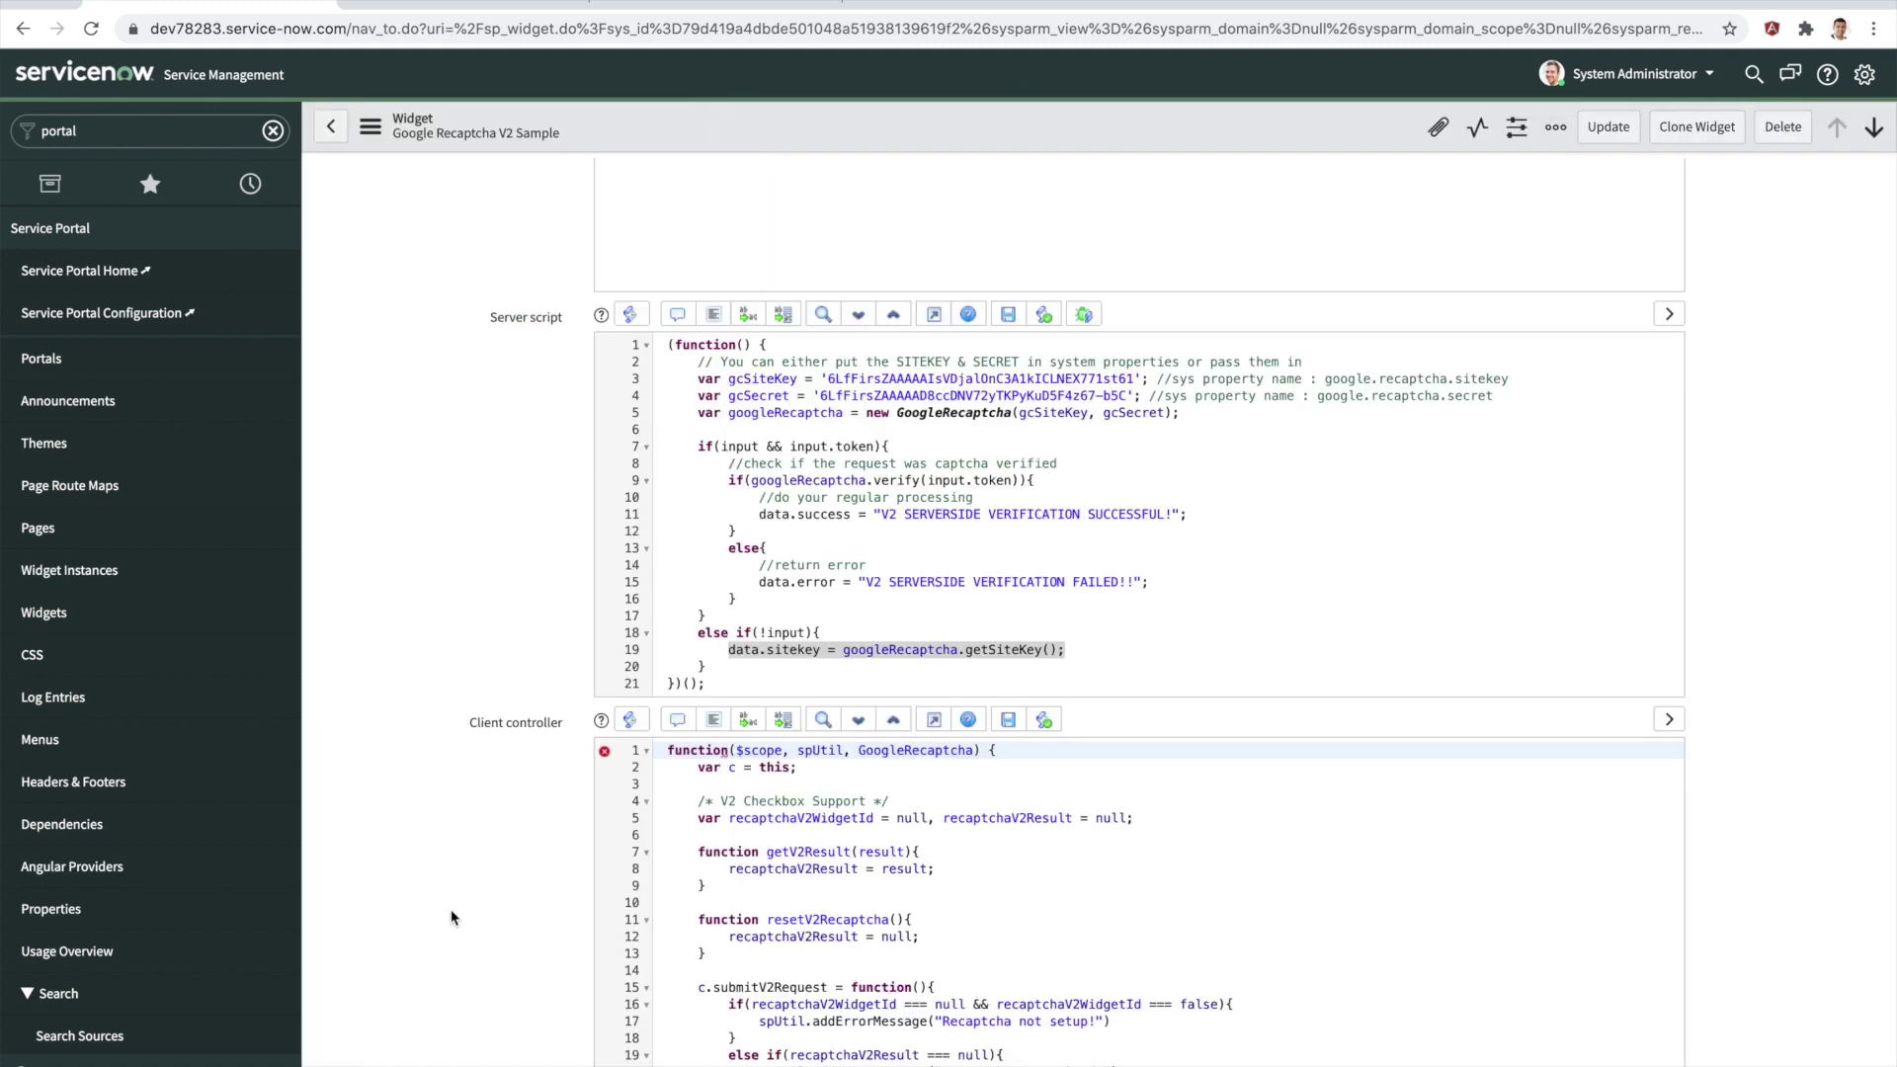
{"action": "left_click", "coordinate": [934, 719]}
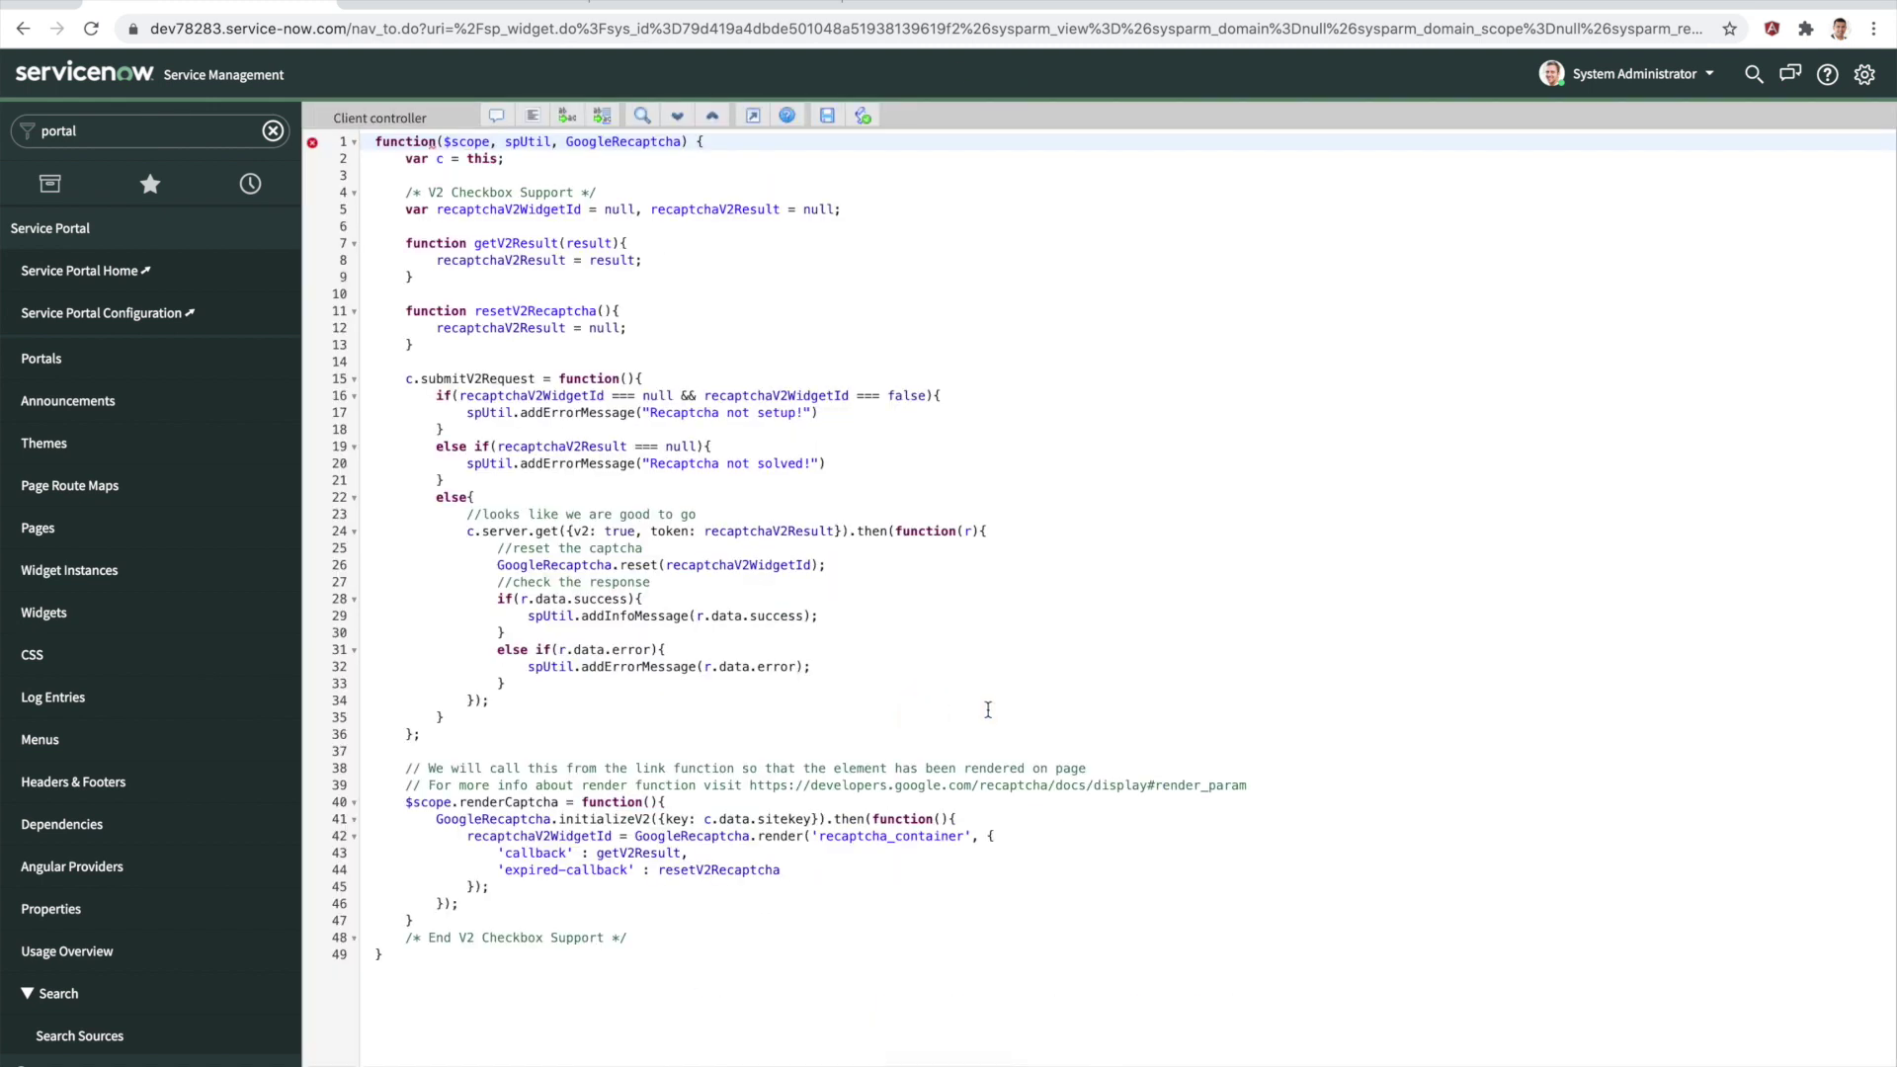
{"action": "left_click", "coordinate": [1266, 488]}
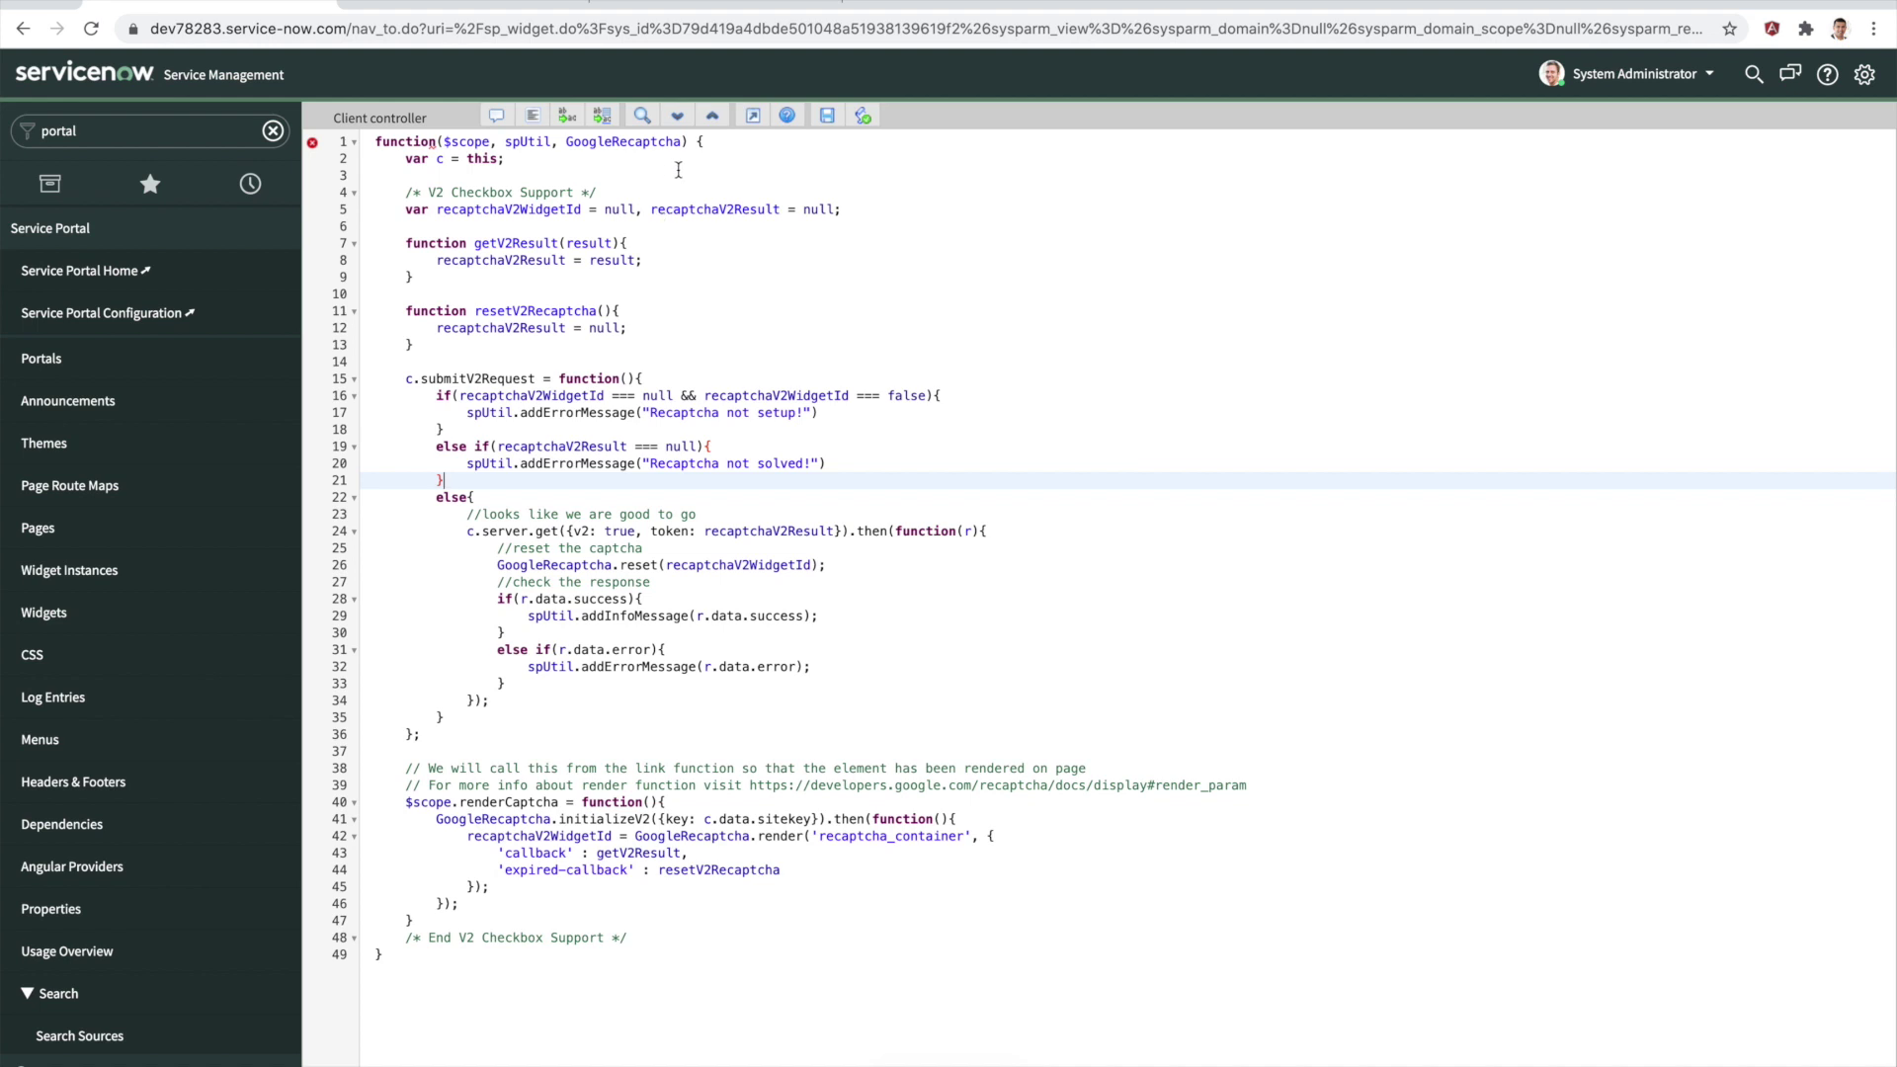
{"action": "double_click", "coordinate": [640, 141]}
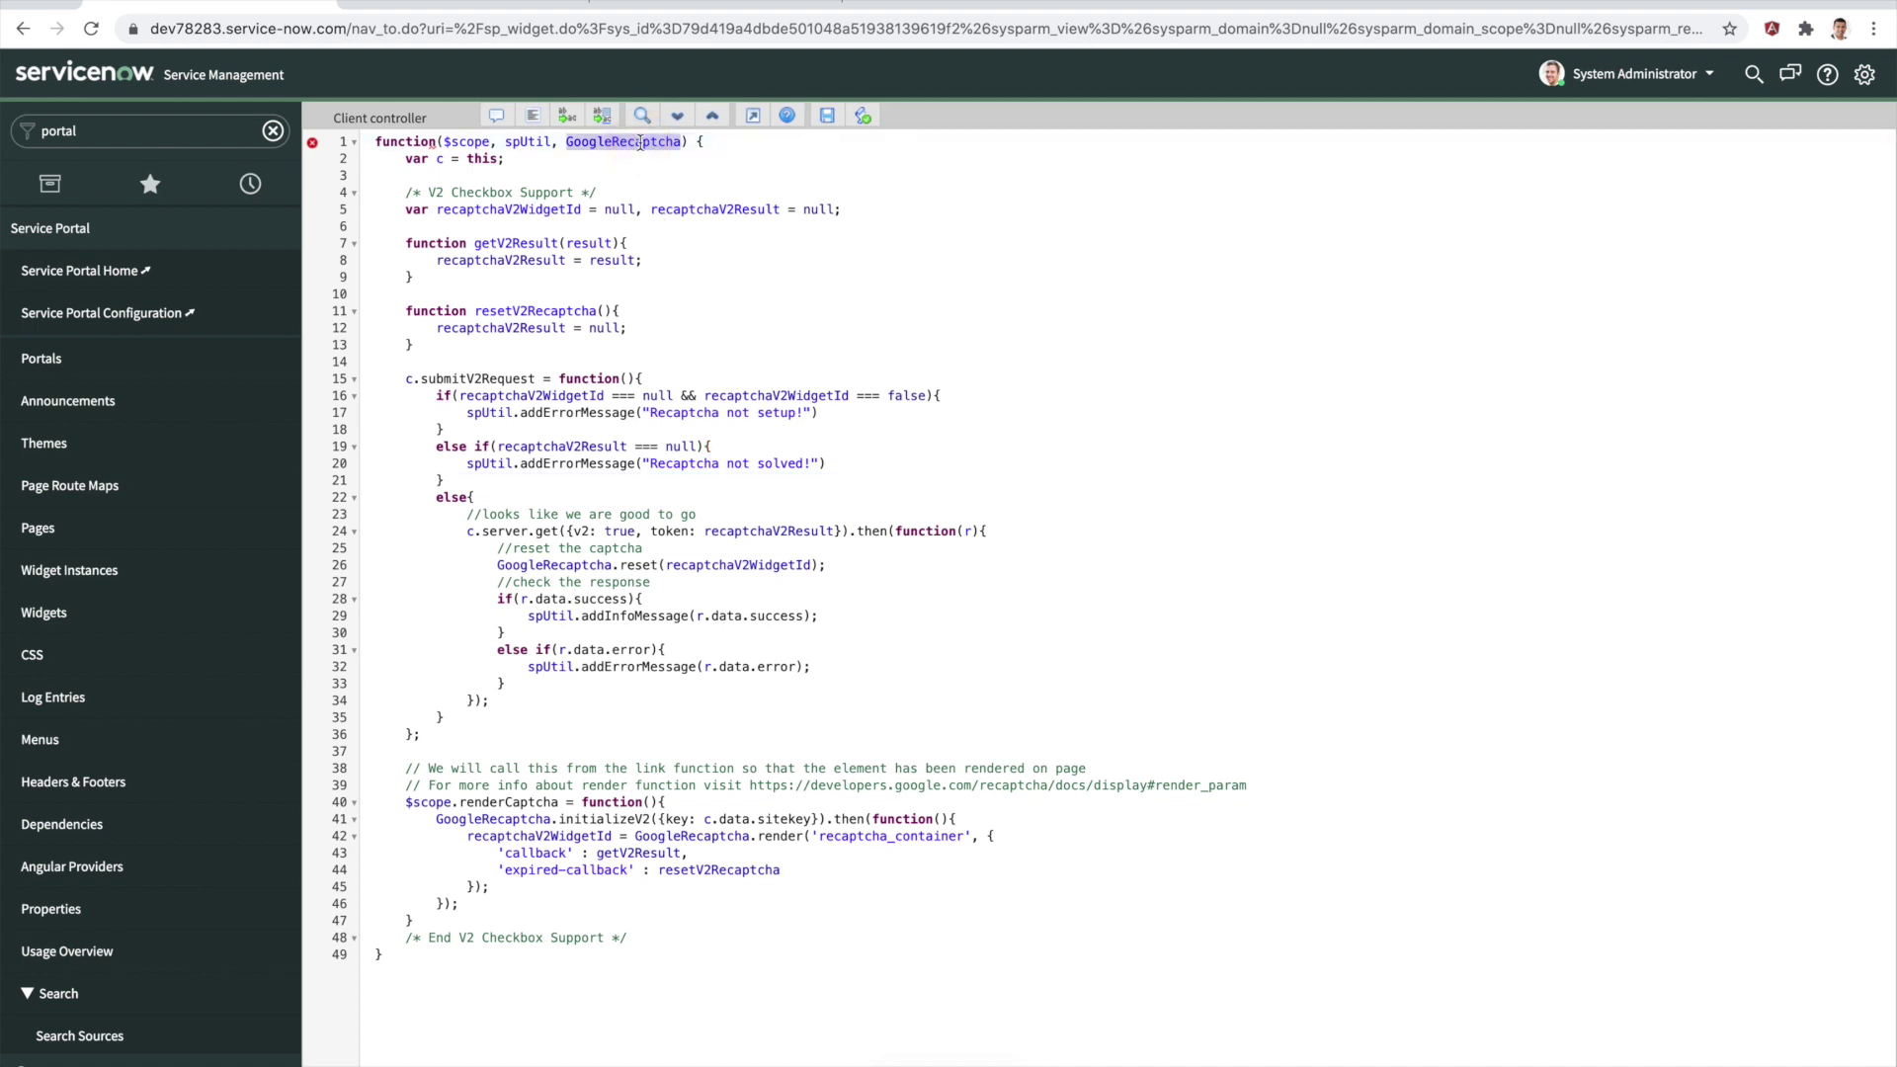
{"action": "left_click", "coordinate": [885, 450]}
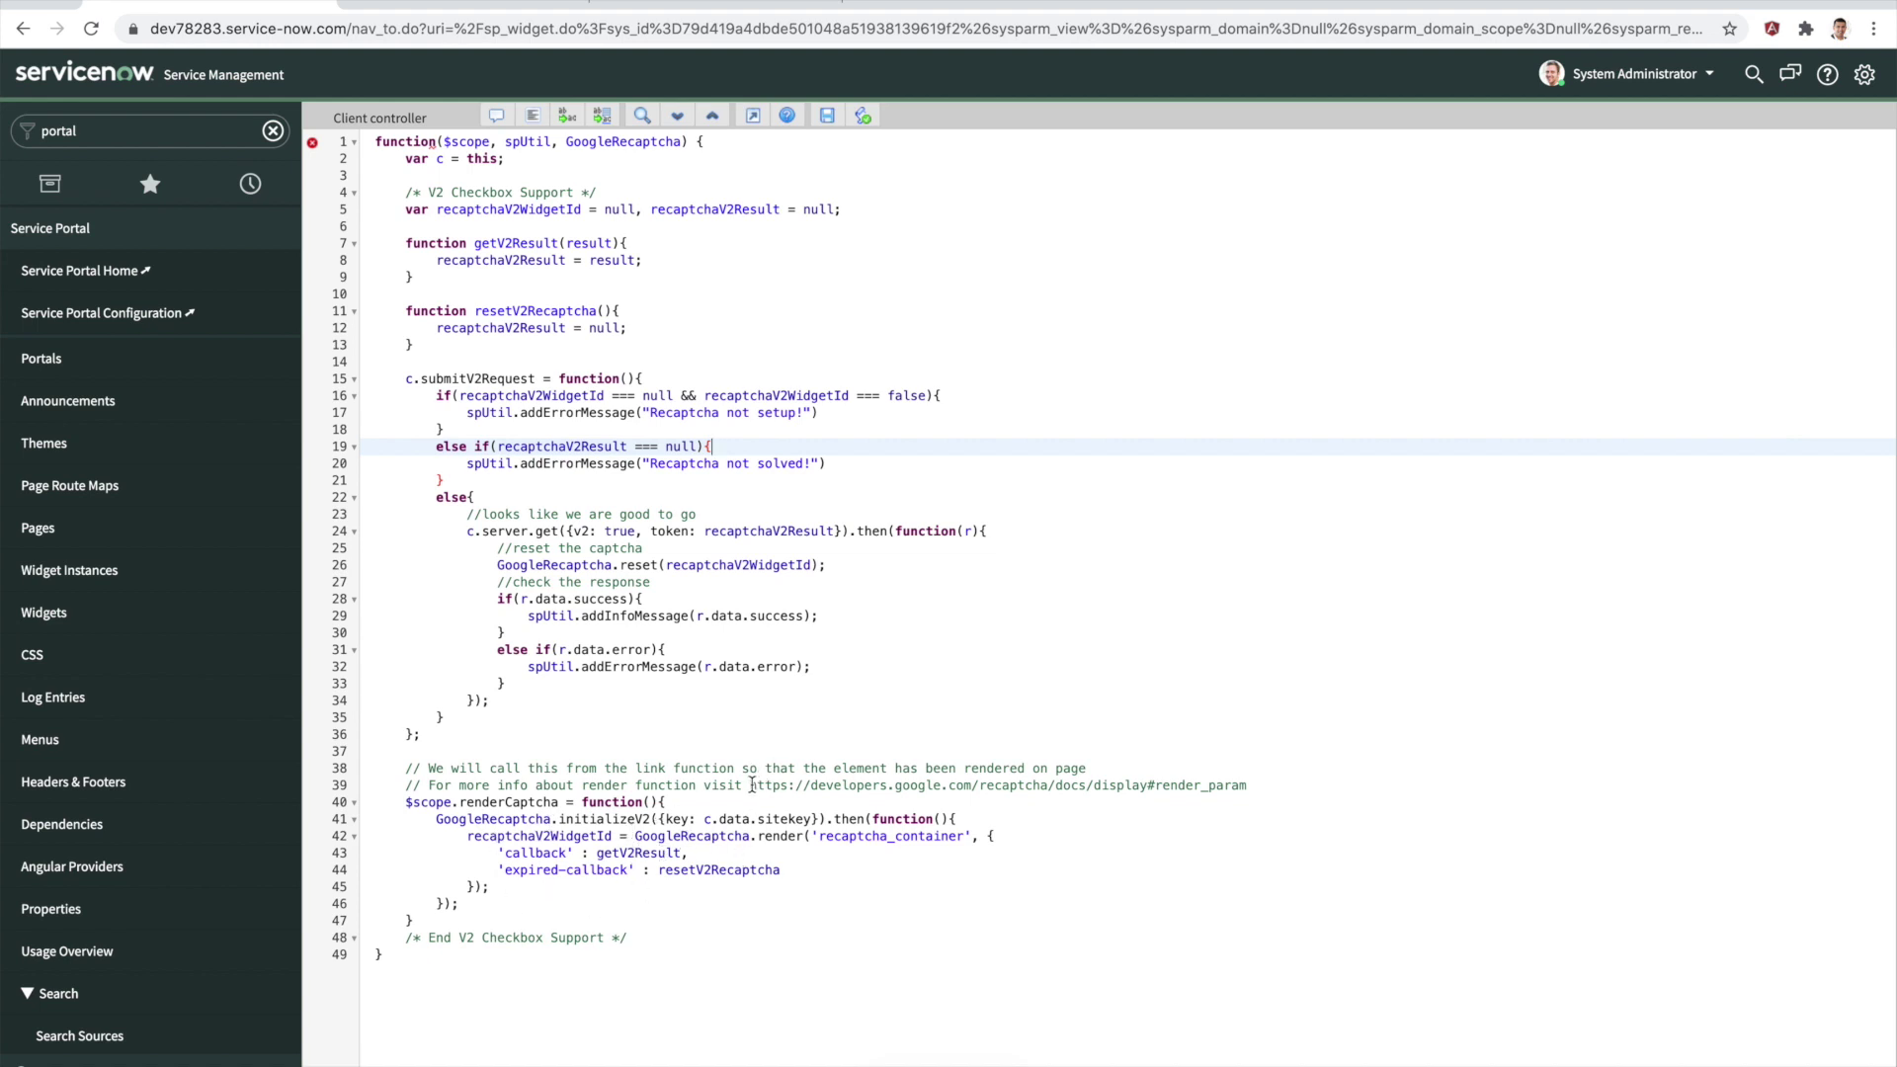
{"action": "left_click_drag", "start_coordinate": [749, 786], "coordinate": [1249, 788]}
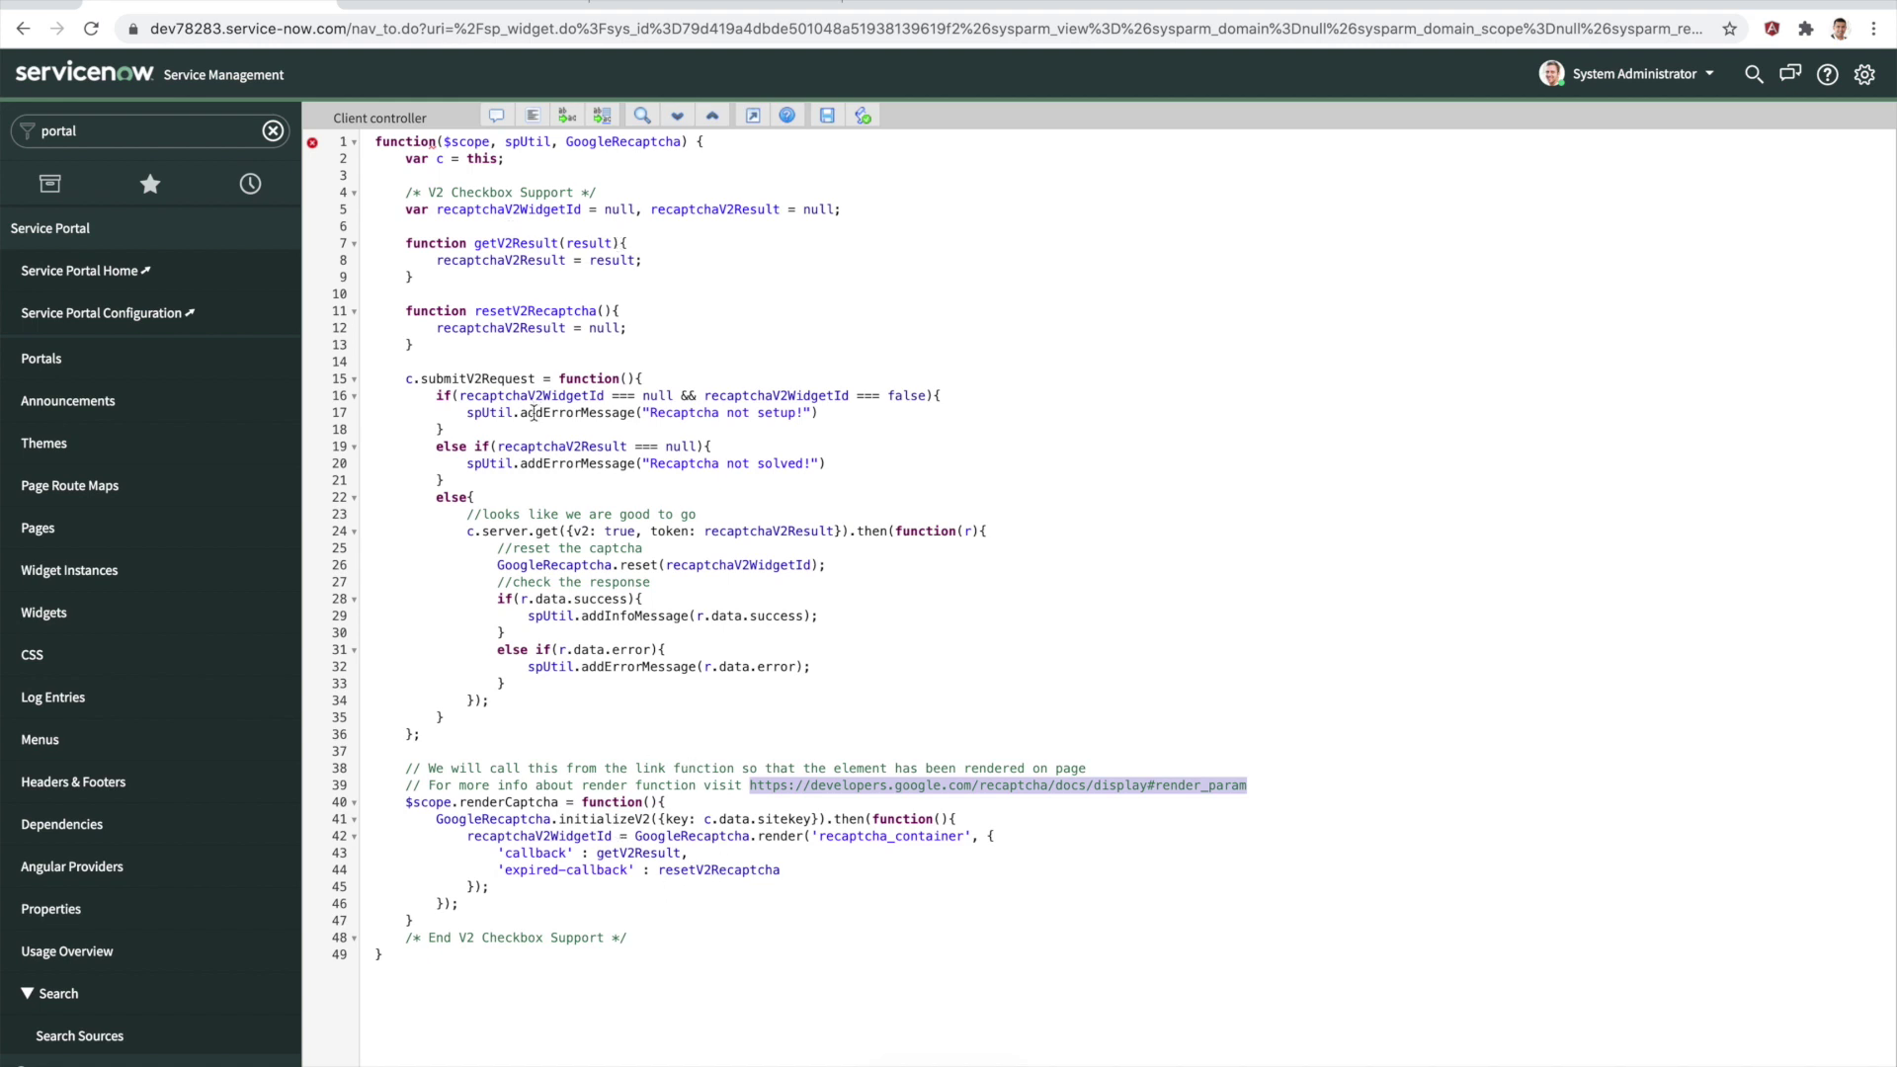
{"action": "left_click_drag", "start_coordinate": [406, 210], "coordinate": [864, 217]}
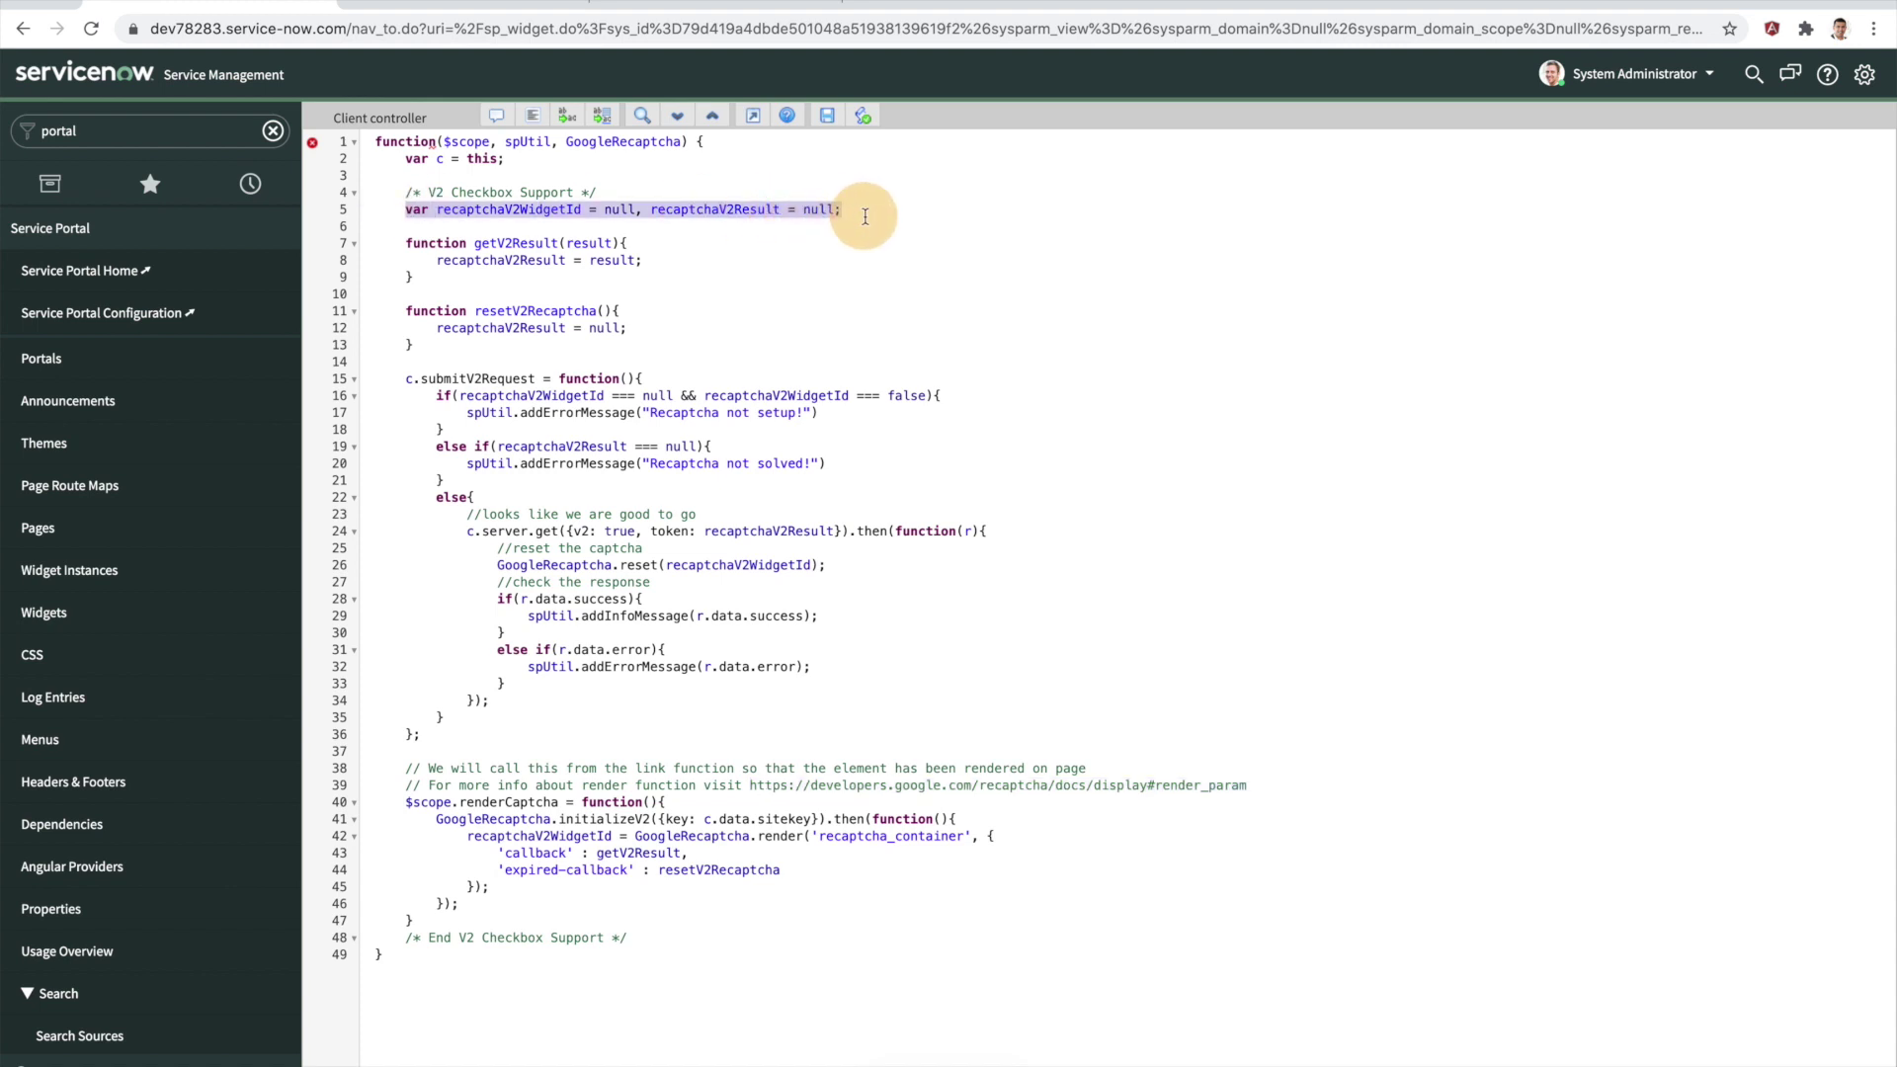
{"action": "left_click", "coordinate": [913, 310]}
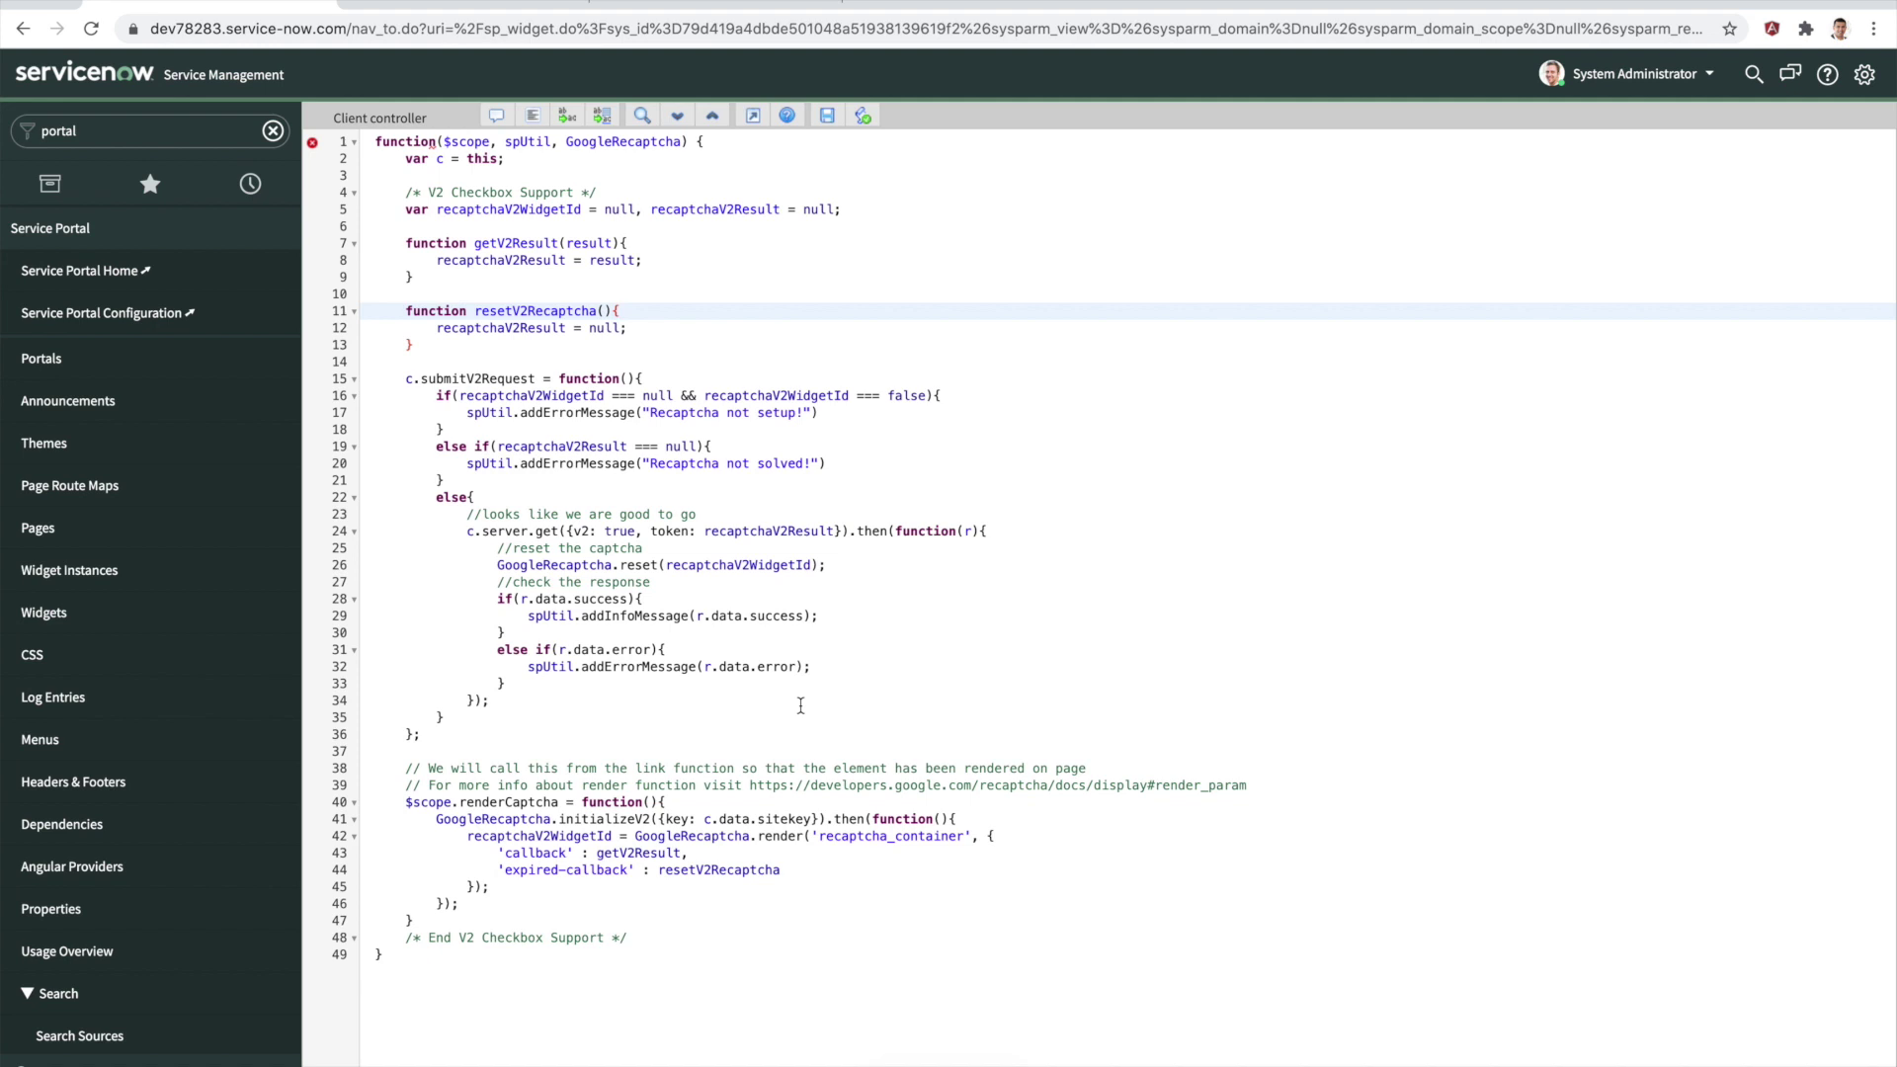
- Exit the full-screen Client controller and highlight input.token on Server script line 9
{"action": "left_click", "coordinate": [753, 116]}
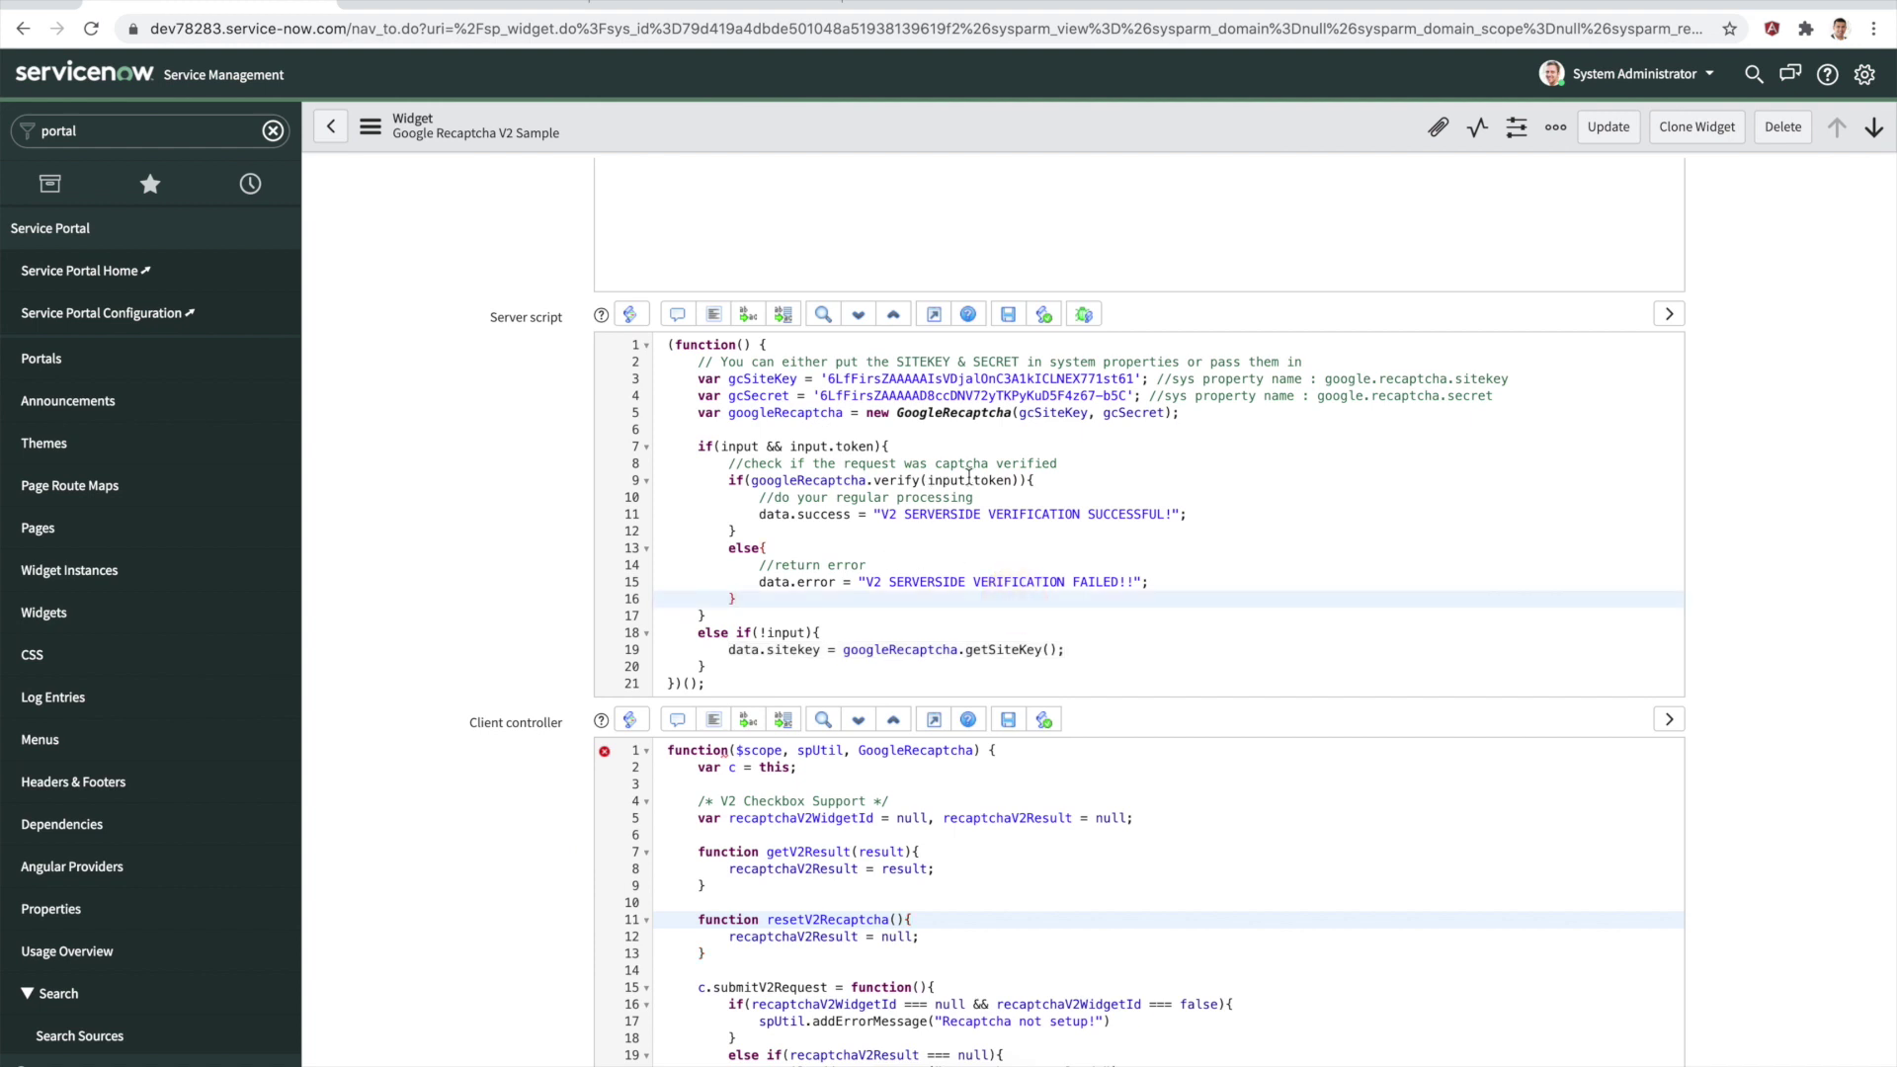
{"action": "left_click_drag", "start_coordinate": [926, 481], "coordinate": [997, 481]}
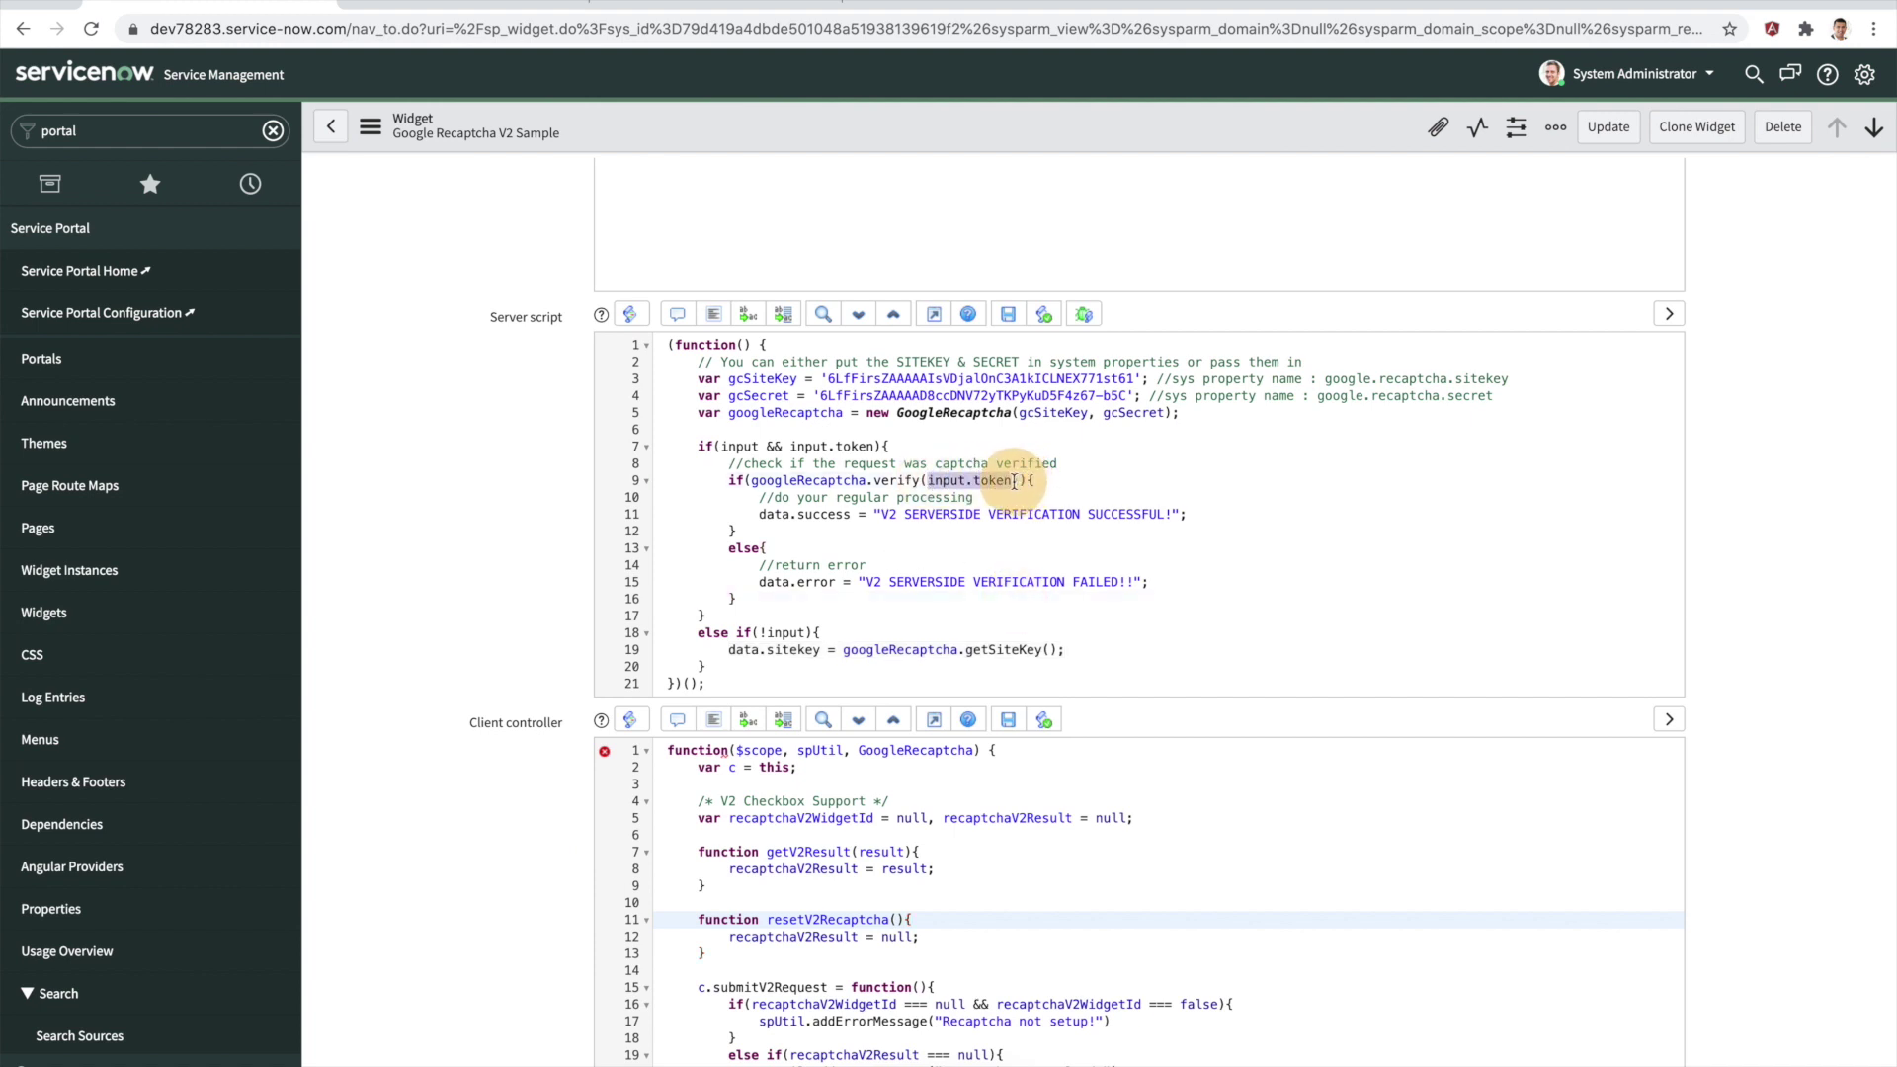
{"action": "left_click", "coordinate": [1111, 481]}
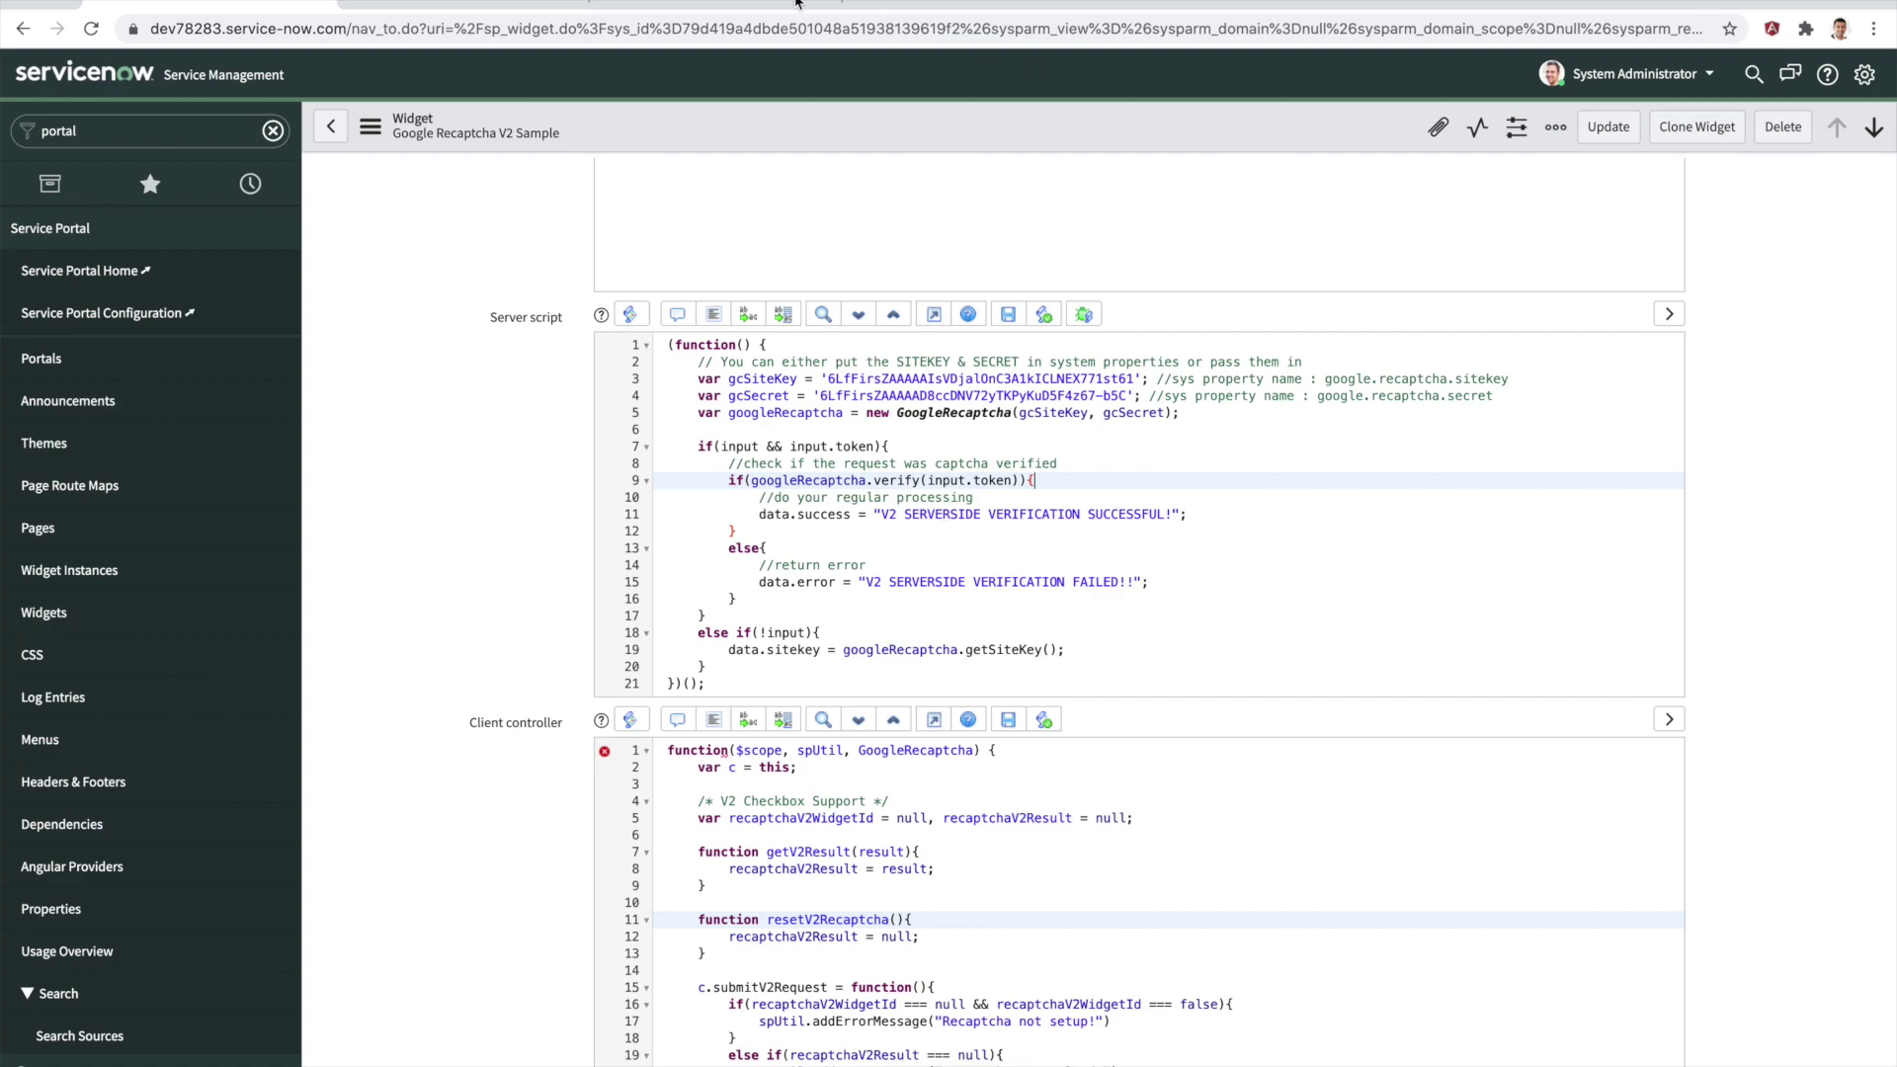
- Return to the demo page, dismiss the verification success alert and scroll back to the top
{"action": "left_click", "coordinate": [777, 14]}
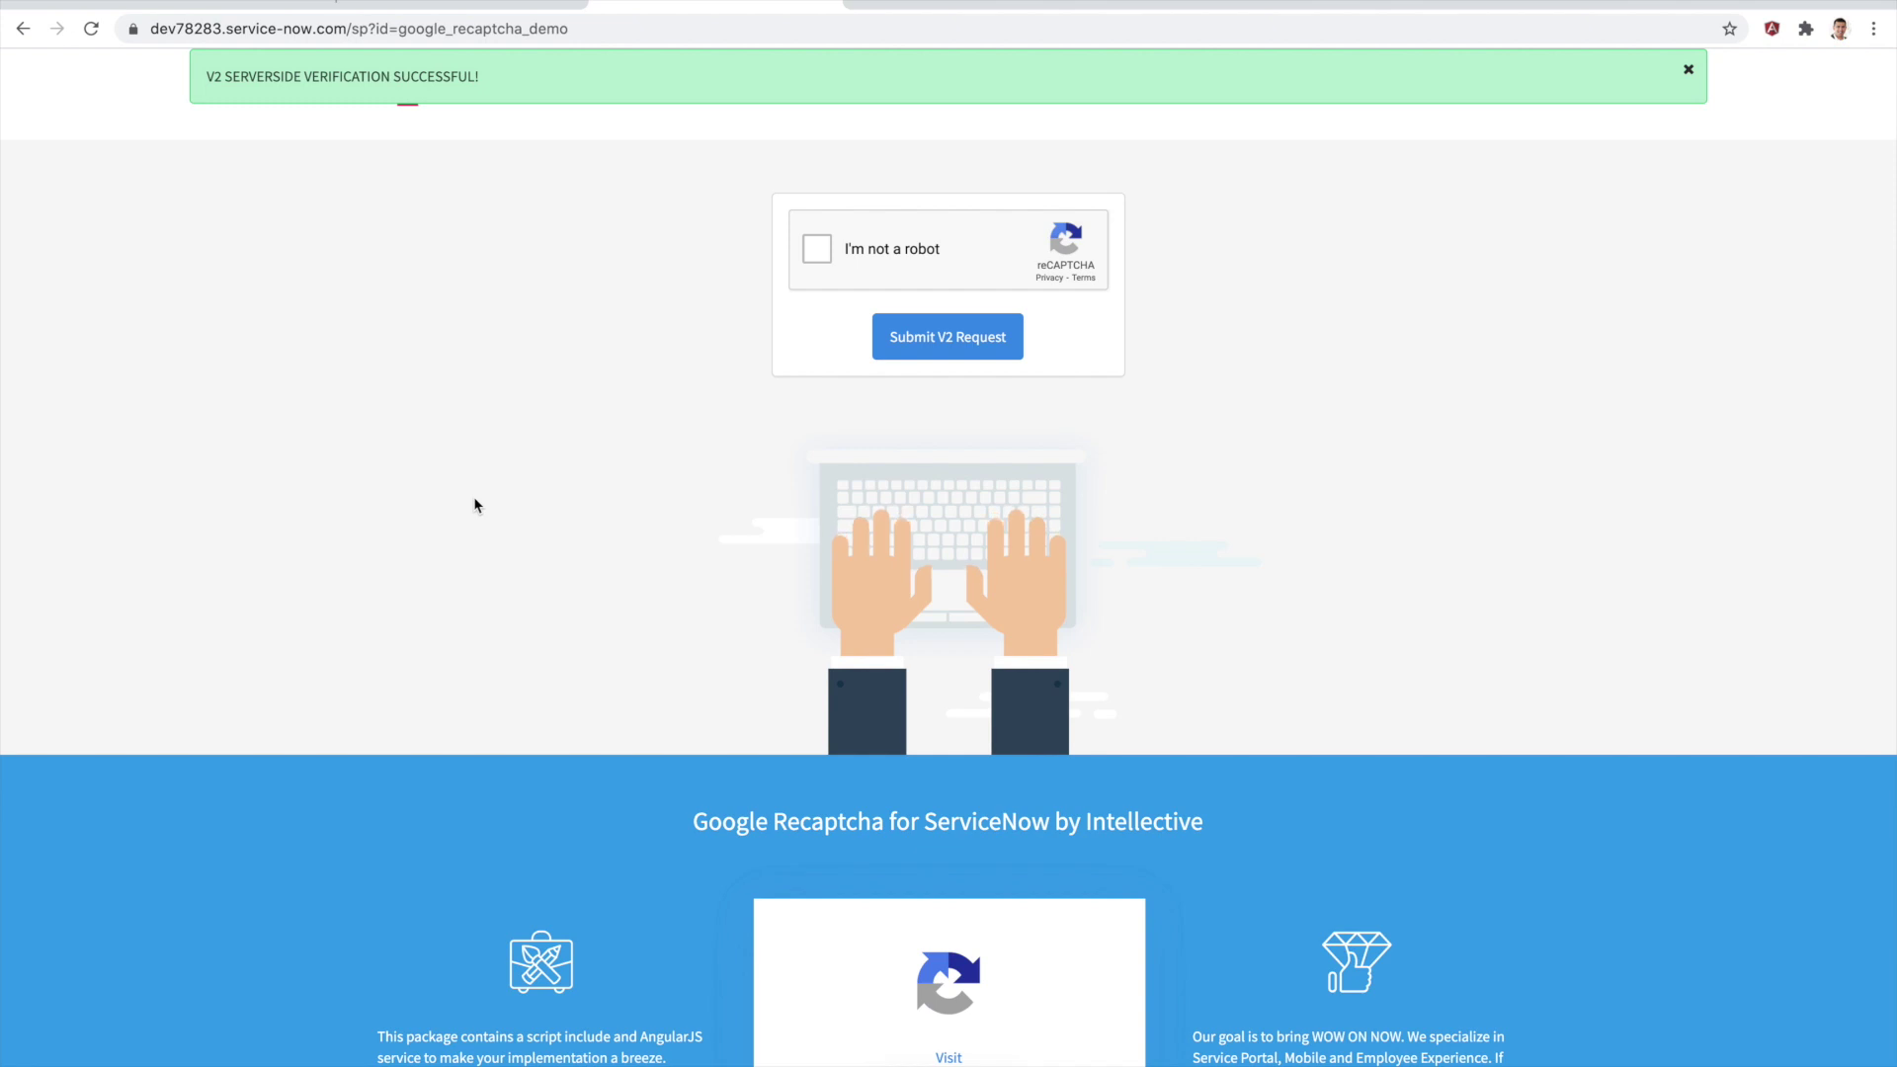
{"action": "left_click", "coordinate": [1688, 73]}
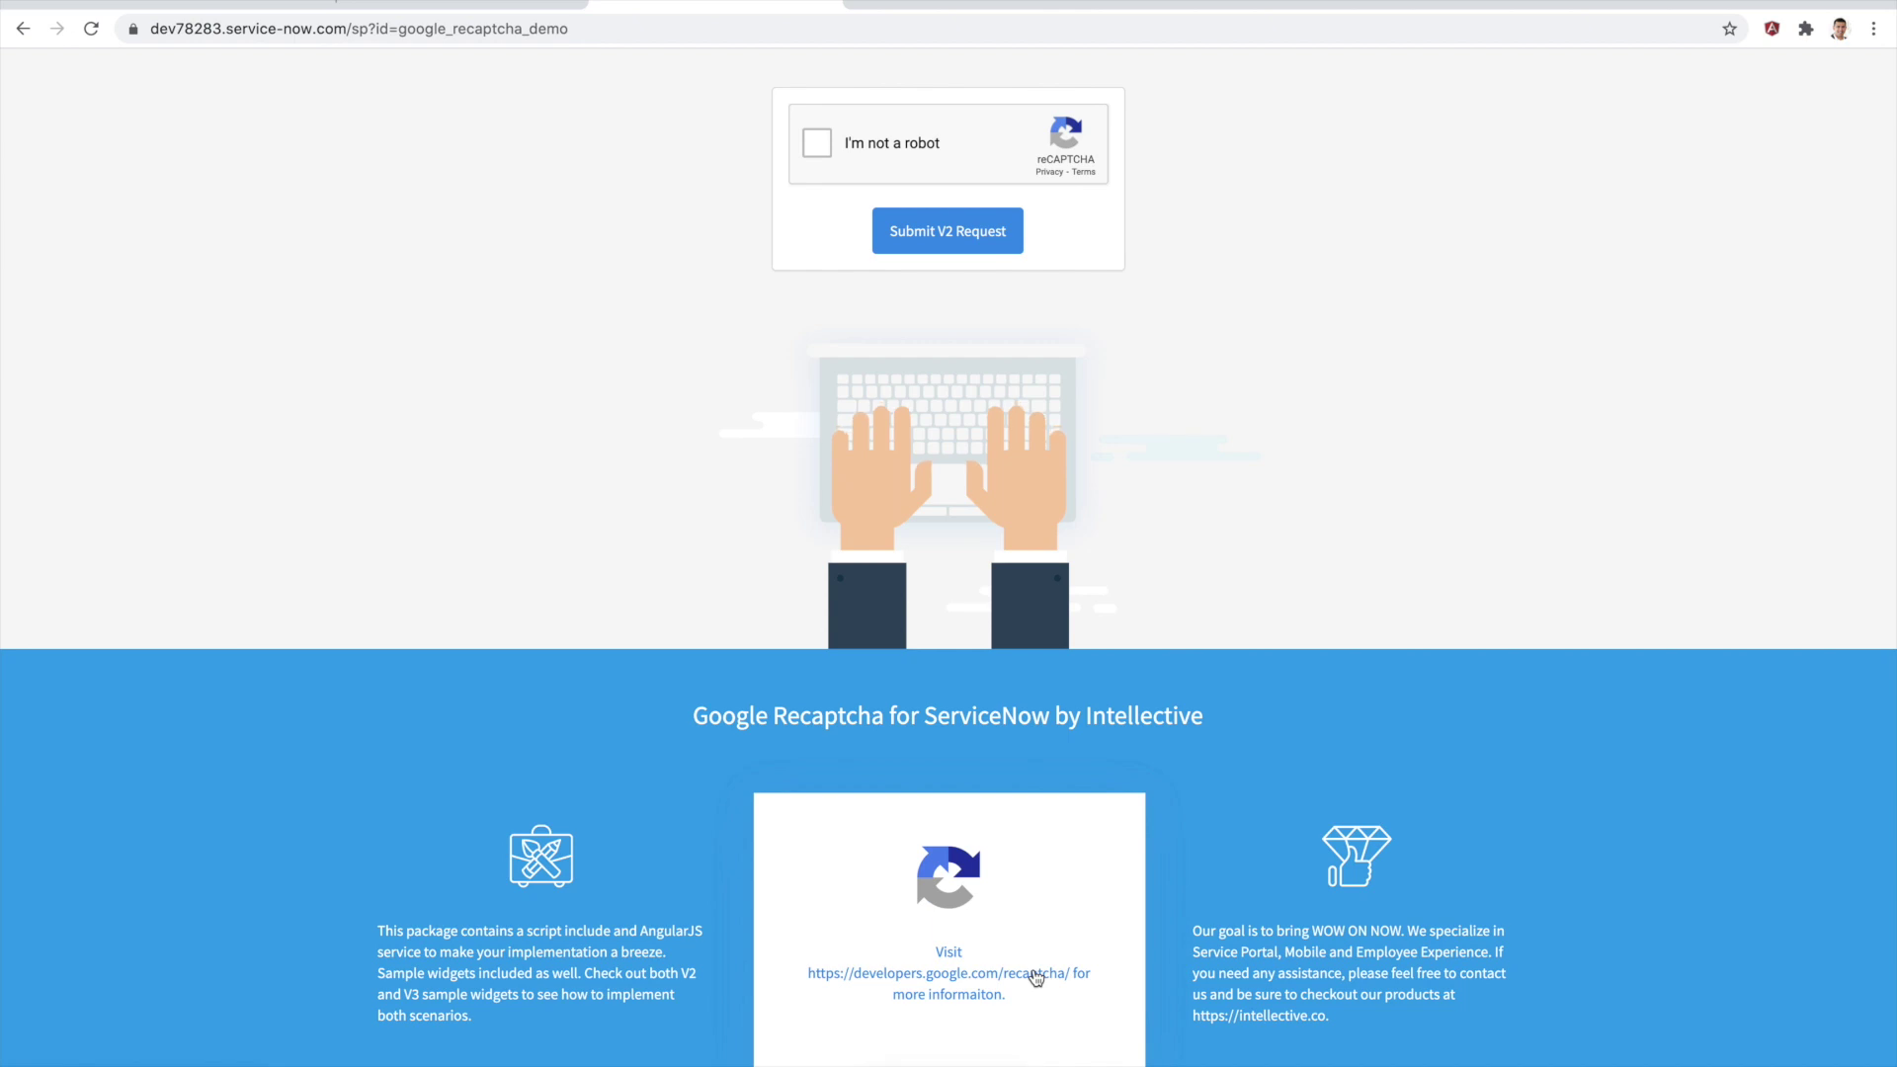
{"action": "scroll", "coordinate": [1034, 977], "scroll_direction": "up", "scroll_amount": 2}
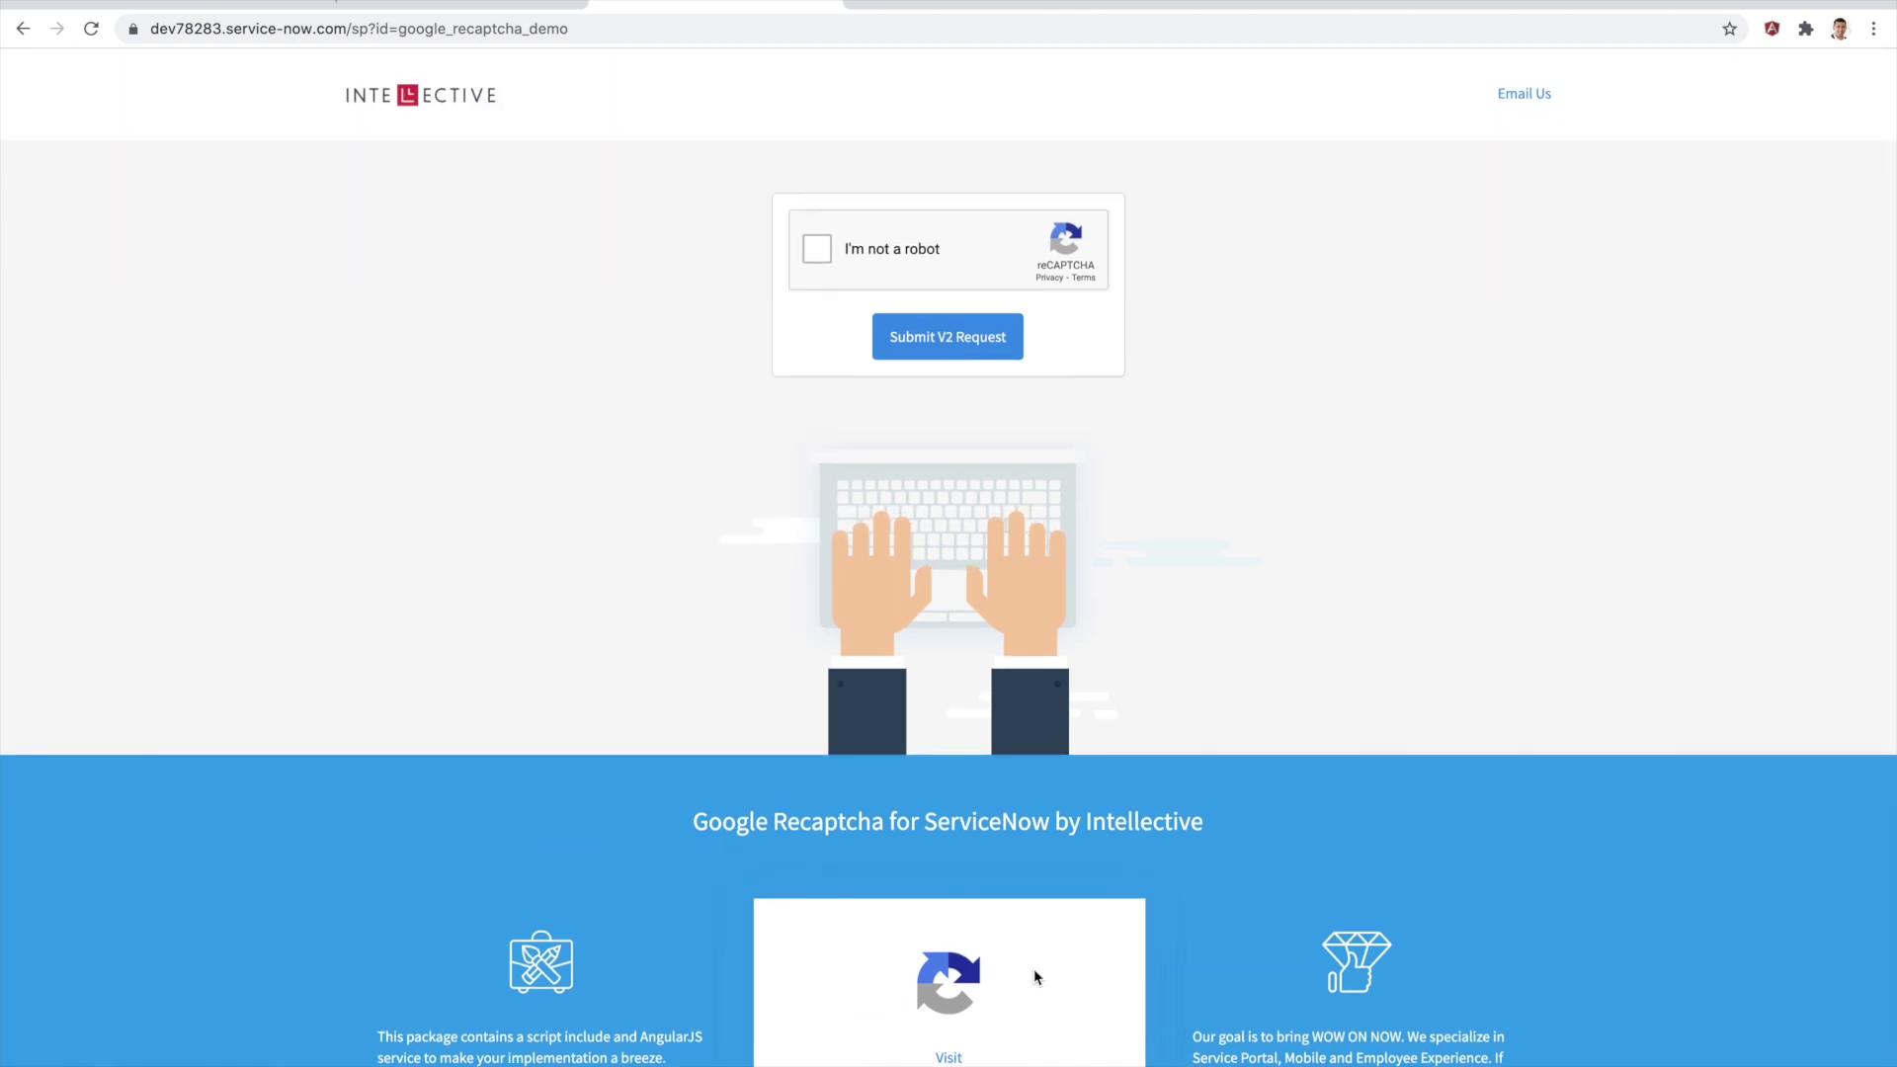